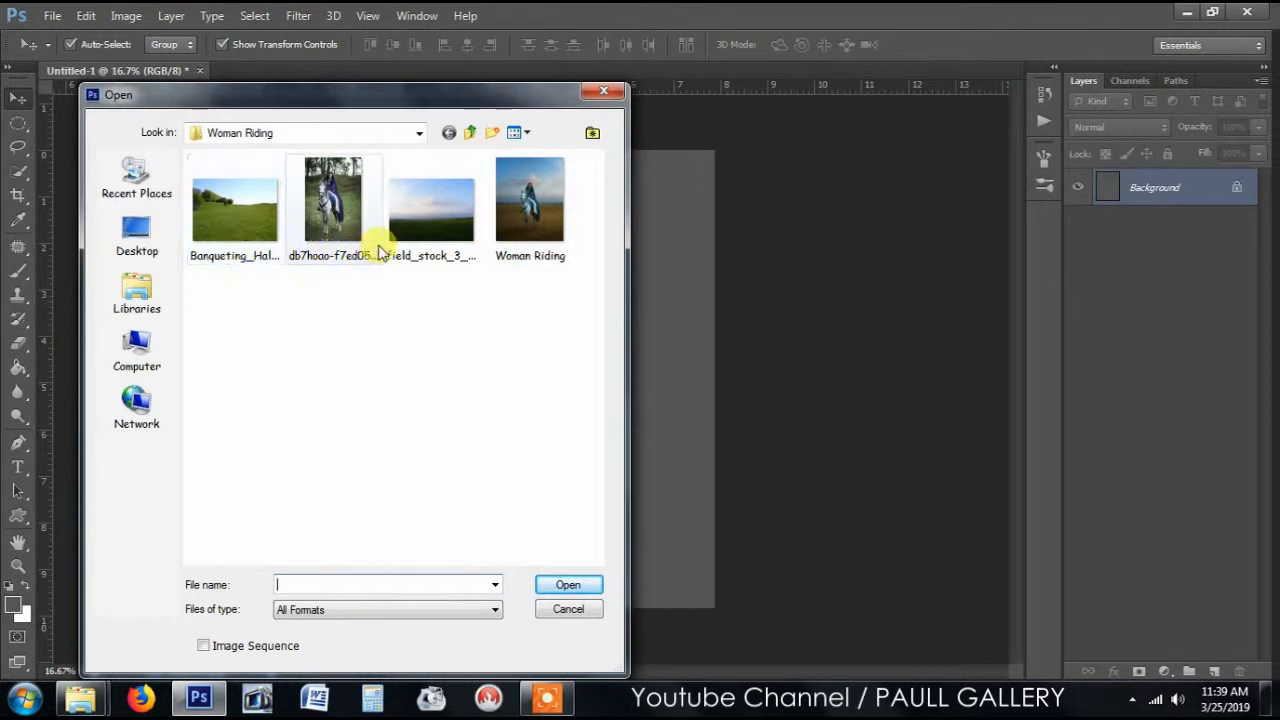
left_click(205, 205)
left_click(360, 230)
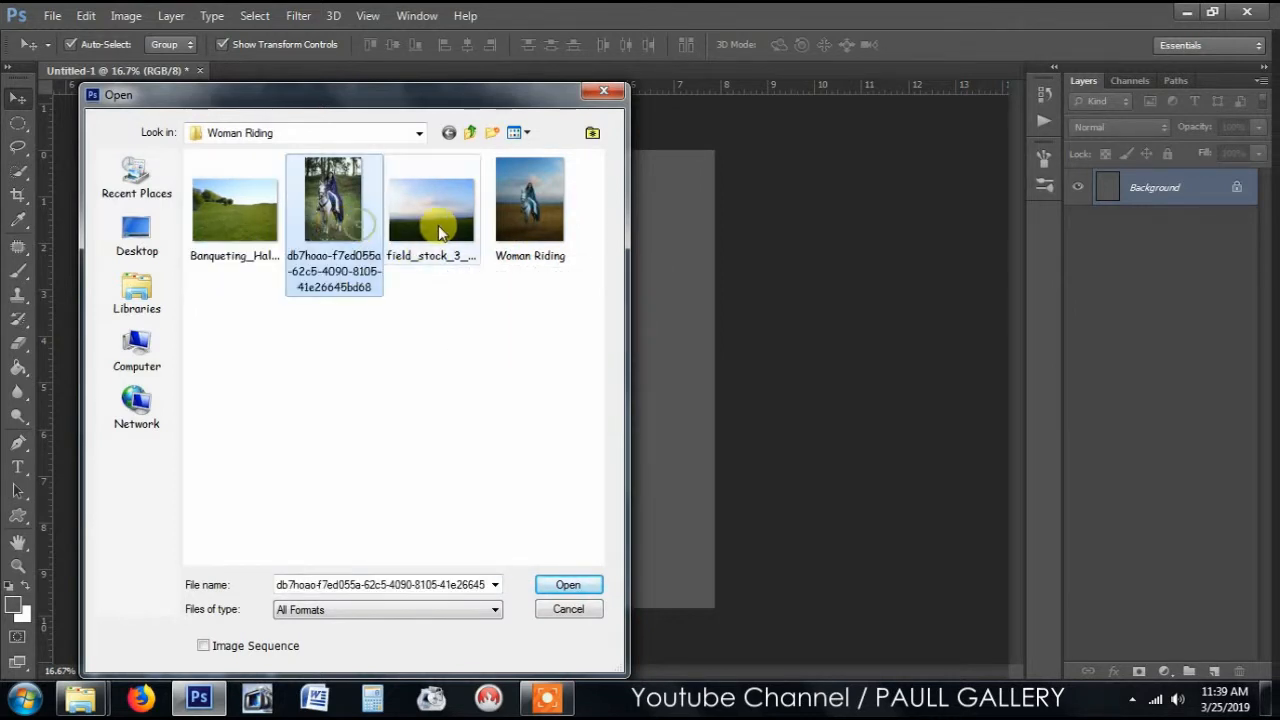
left_click(428, 214)
left_click(245, 307)
left_click_drag(333, 309, 435, 195)
left_click(331, 204)
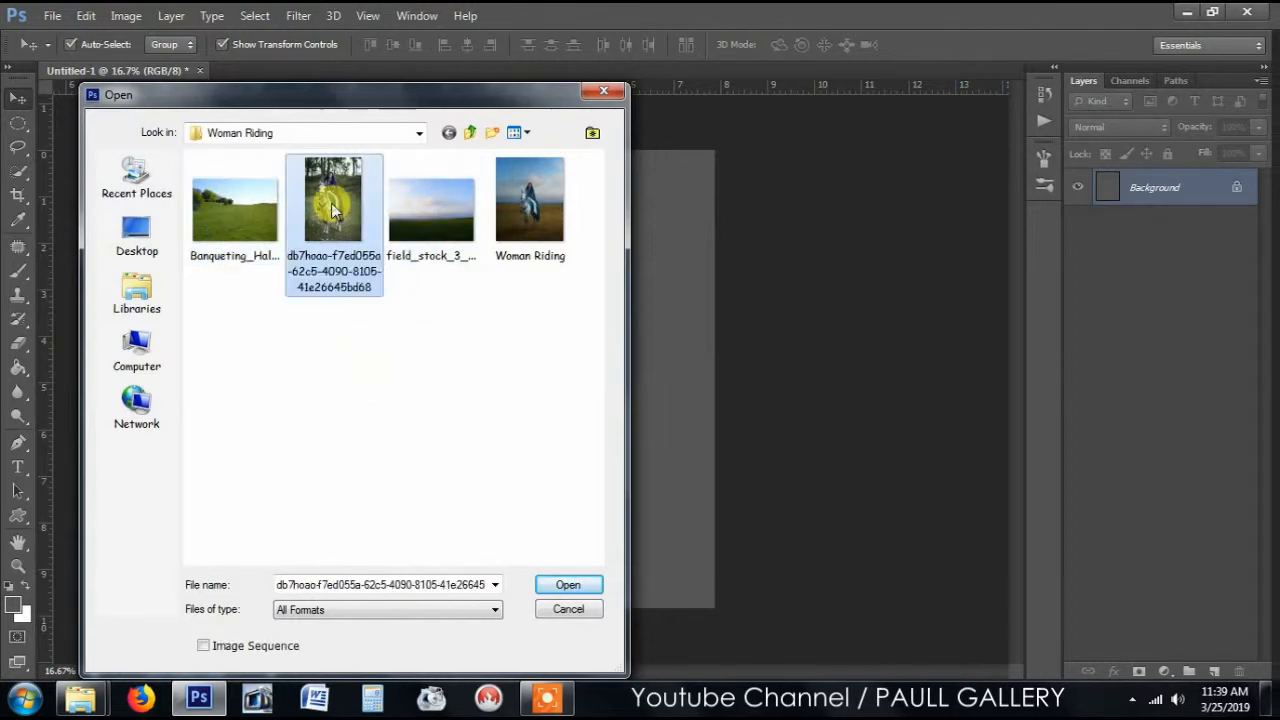
left_click(572, 587)
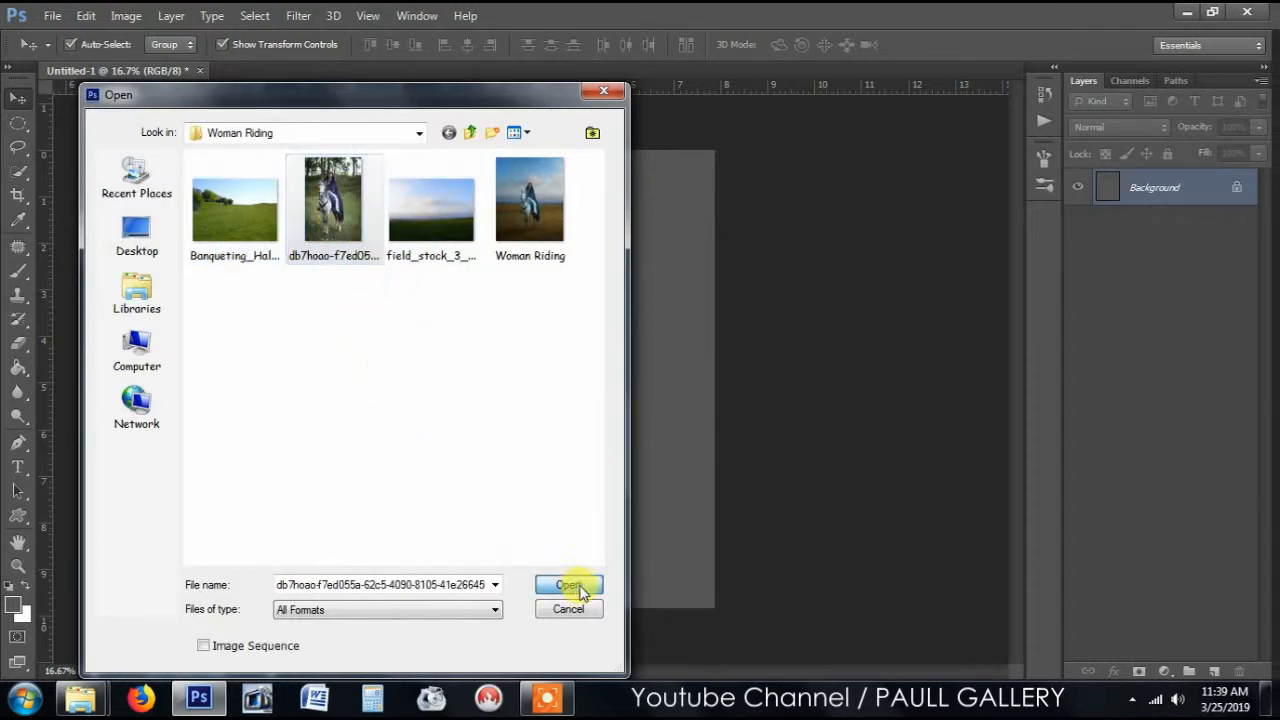
Select the woman's head, hood and upper body with the Quick Selection Tool at brush size 50.
scroll(530, 298, "up", 6)
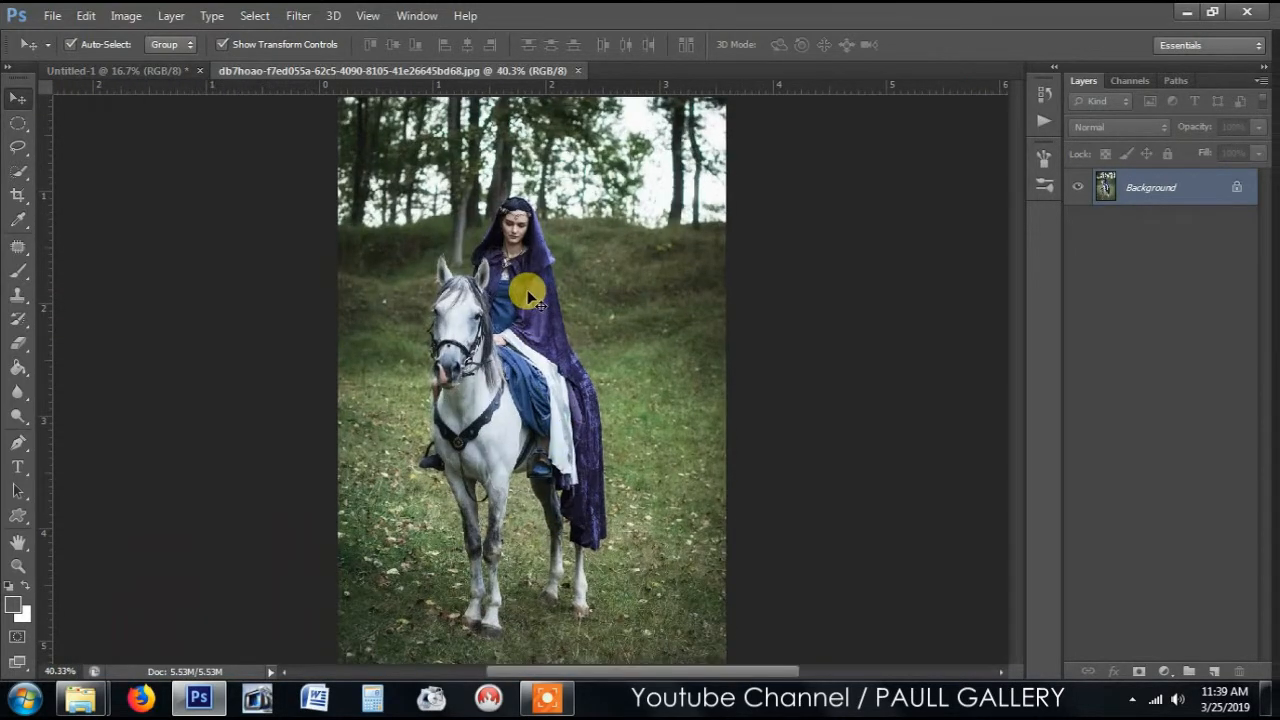
scroll(530, 298, "down", 4)
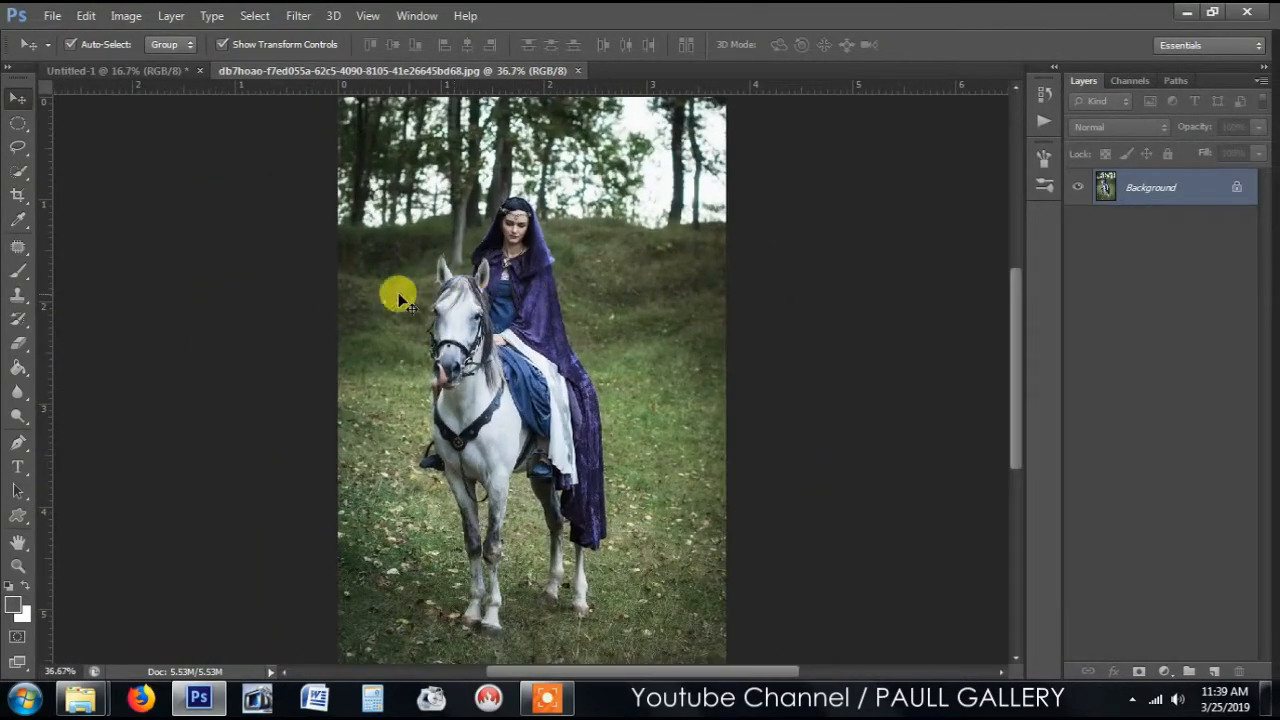
left_click(18, 174)
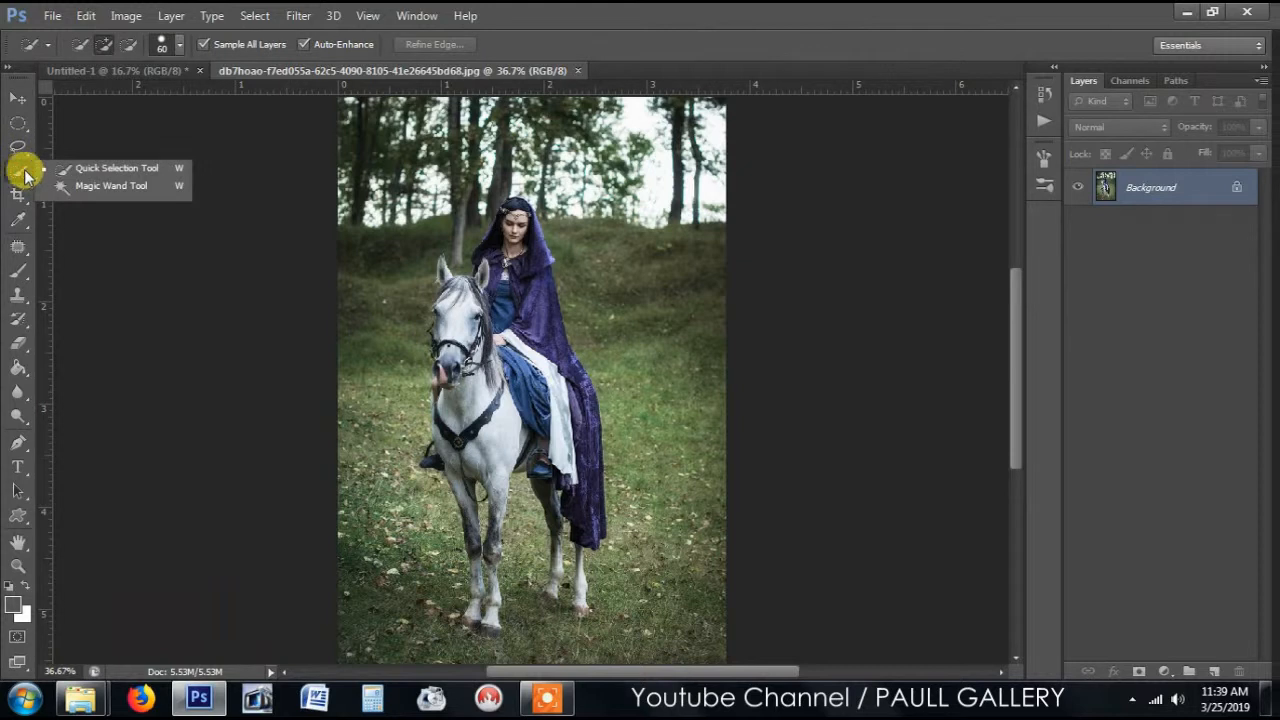
left_click(140, 172)
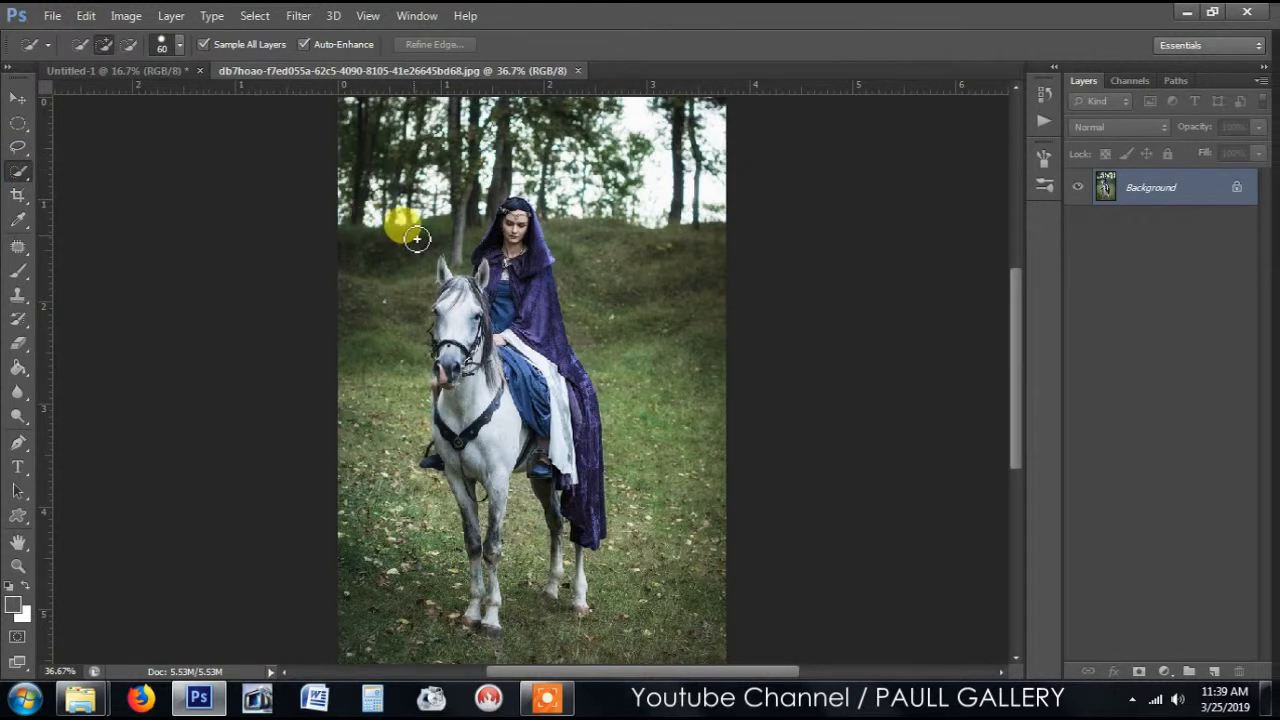
scroll(491, 255, "up", 2)
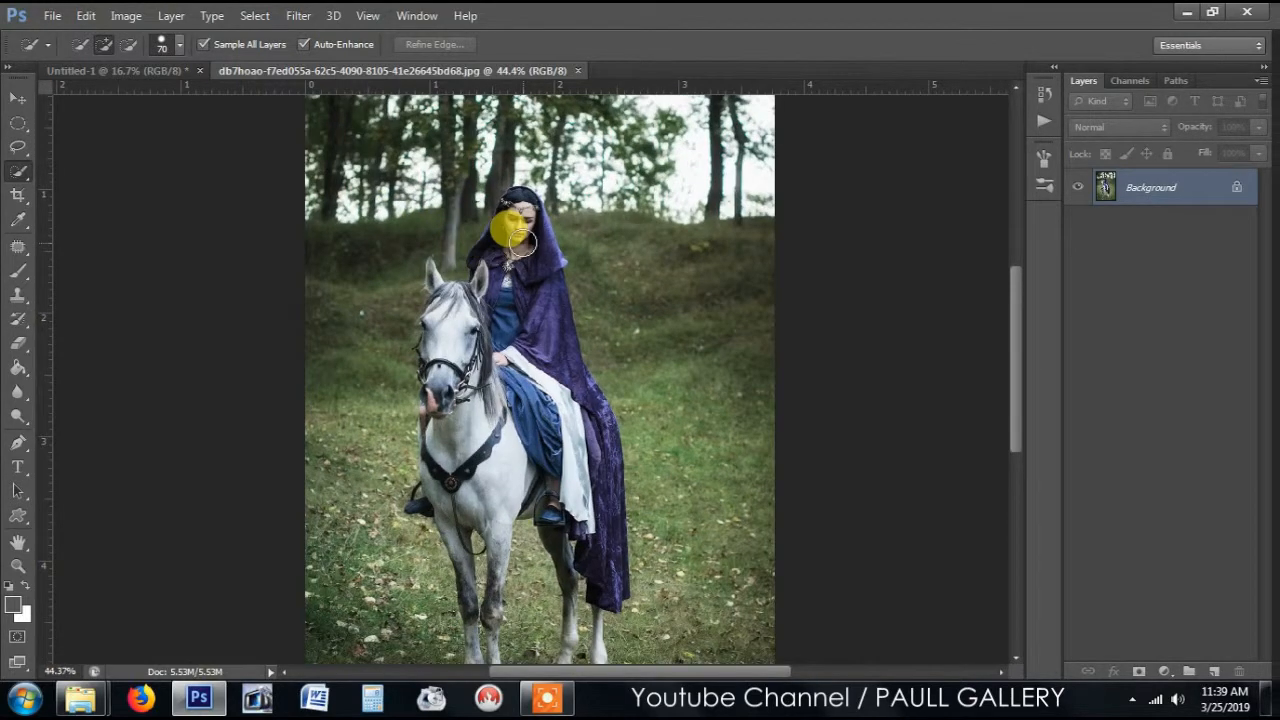
scroll(521, 240, "up", 3)
scroll(503, 208, "up", 2)
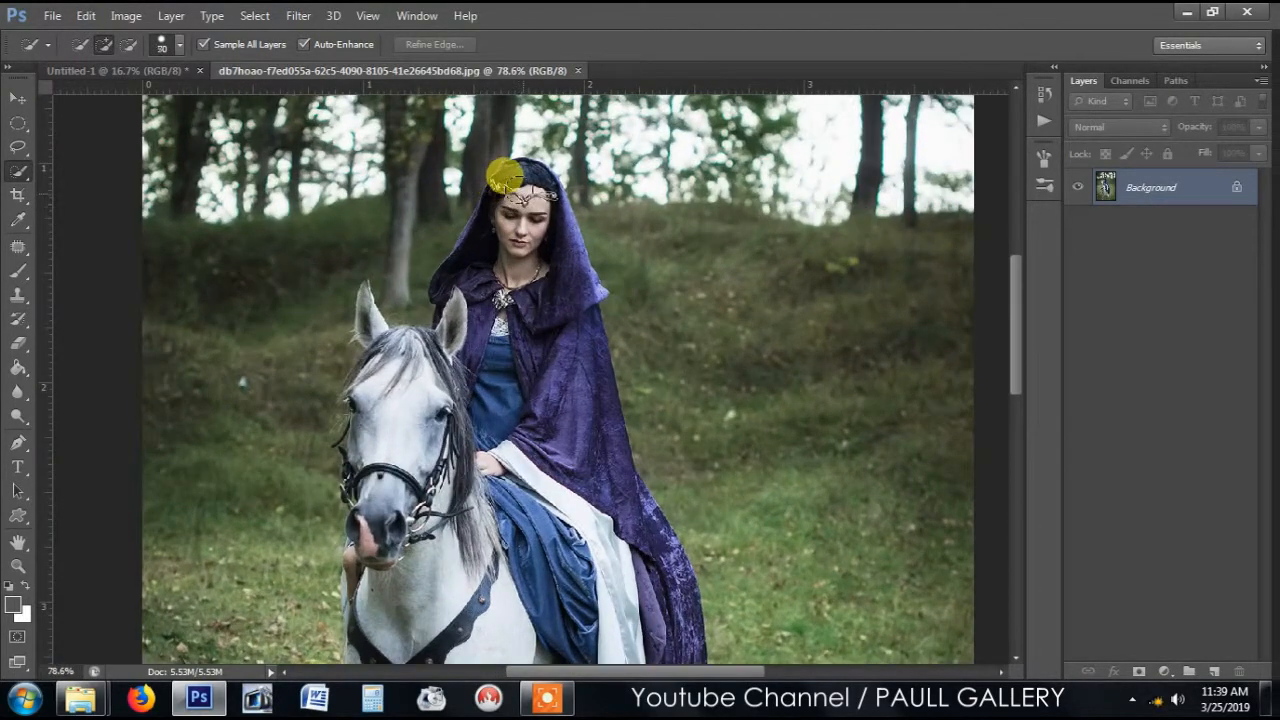
key("]")
key("]")
mouse_move(505, 177)
left_mouse_down()
mouse_move(480, 234)
mouse_move(521, 247)
mouse_move(523, 280)
mouse_move(496, 327)
left_mouse_up()
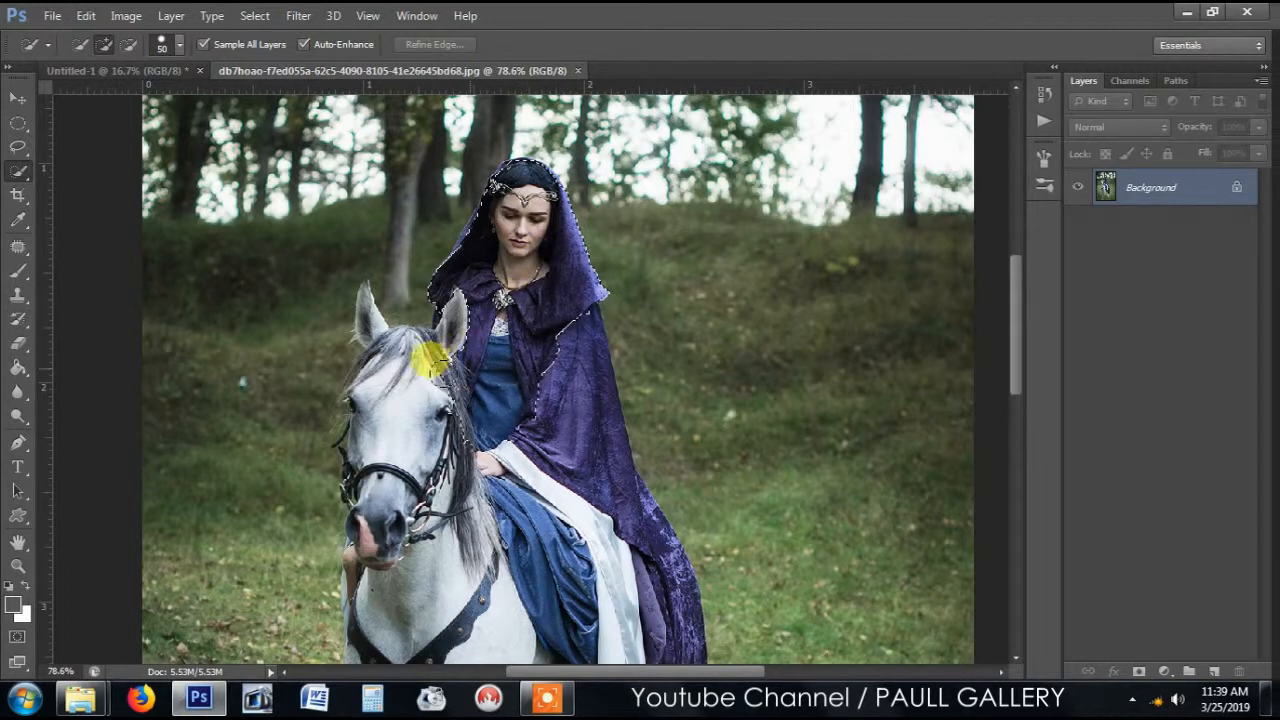
Add the horse's face and ears to the selection, using brush size 30 for the ear.
left_click_drag(425, 329, 384, 338)
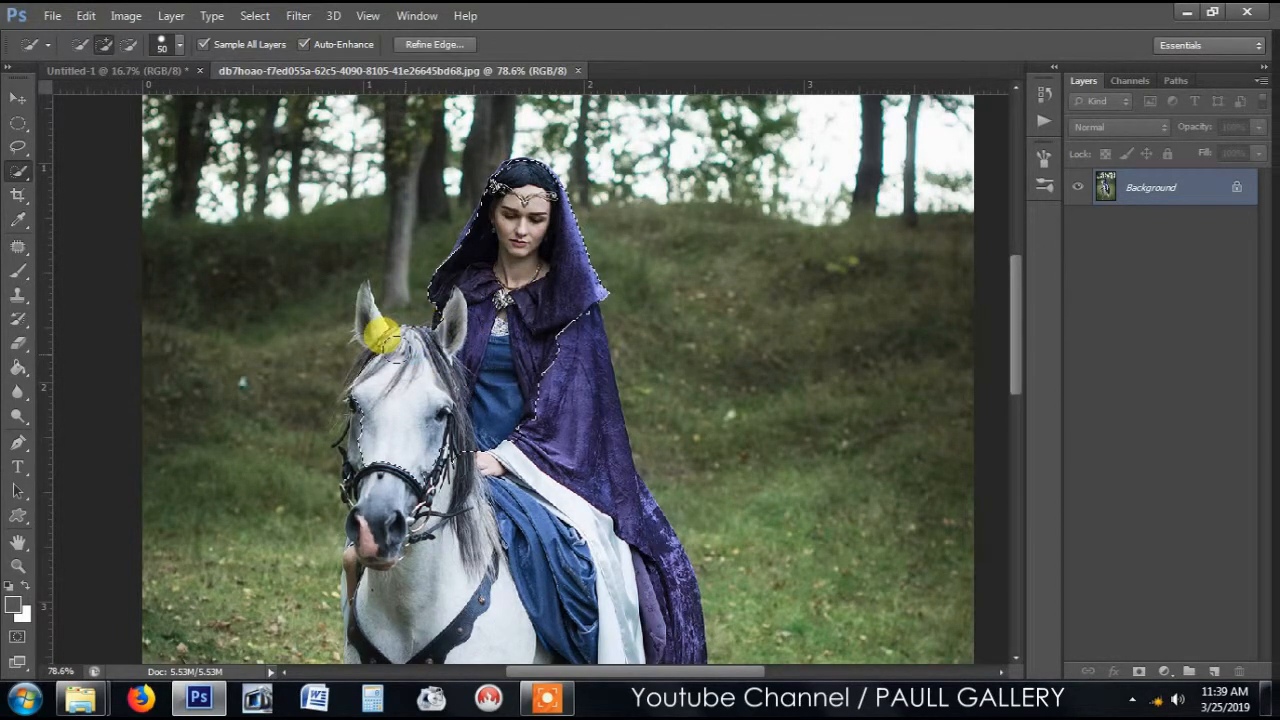
key("[")
key("[")
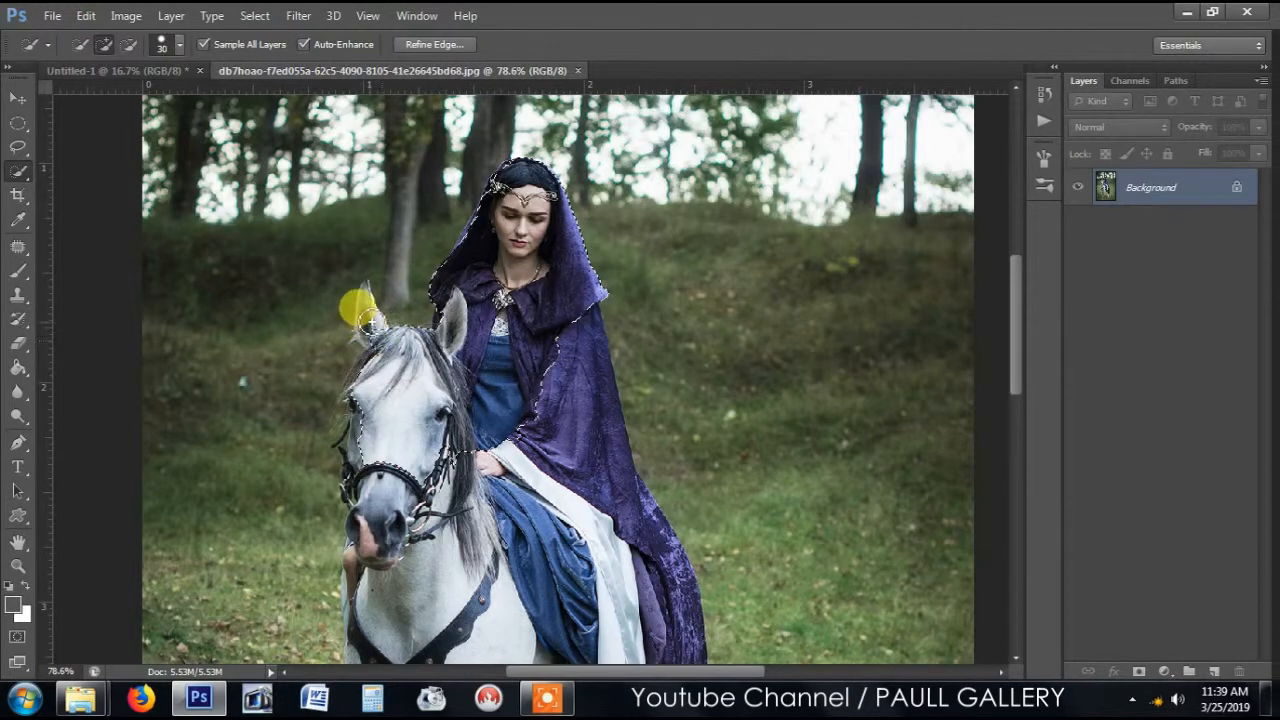
left_click_drag(371, 319, 371, 333)
Extend the selection over the upper cloak, the horse's muzzle and its neck down to the breast strap.
key("]")
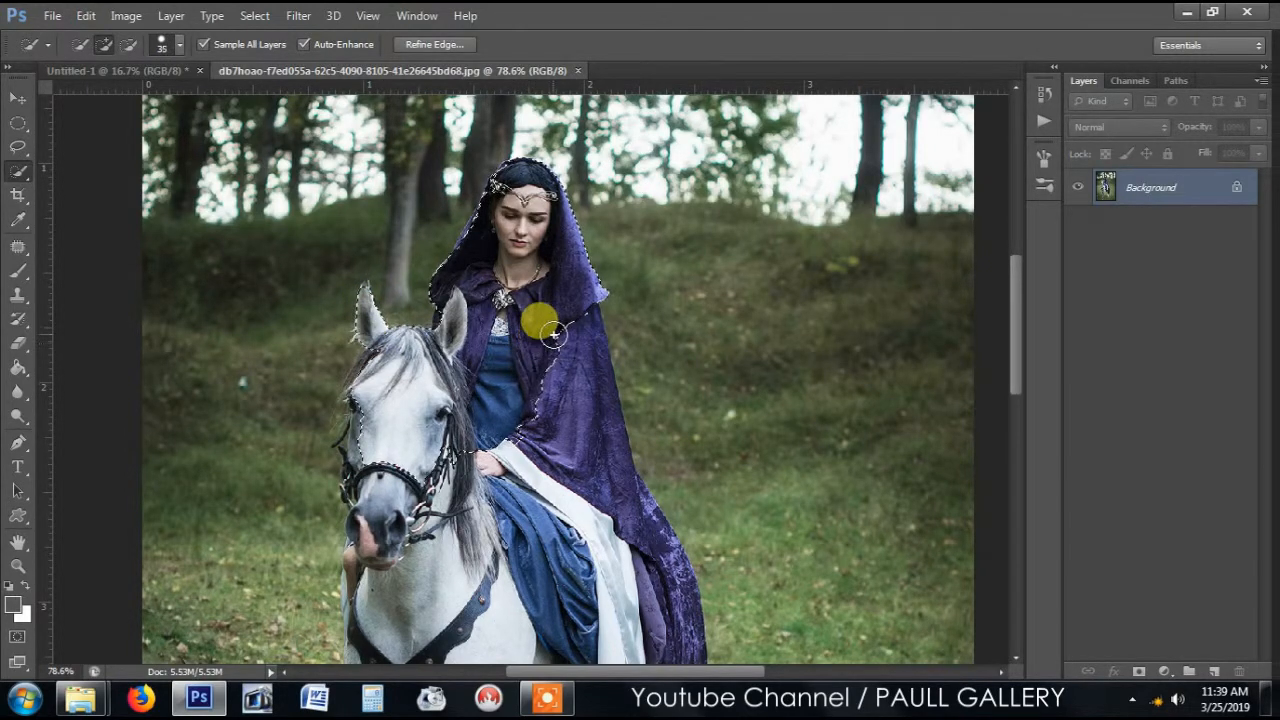
mouse_move(567, 347)
left_mouse_down()
mouse_move(578, 424)
mouse_move(513, 439)
mouse_move(503, 413)
mouse_move(500, 430)
mouse_move(514, 423)
mouse_move(462, 532)
mouse_move(483, 537)
mouse_move(473, 509)
mouse_move(511, 283)
mouse_move(480, 234)
mouse_move(413, 314)
left_mouse_up()
key("]")
key("]")
key("]")
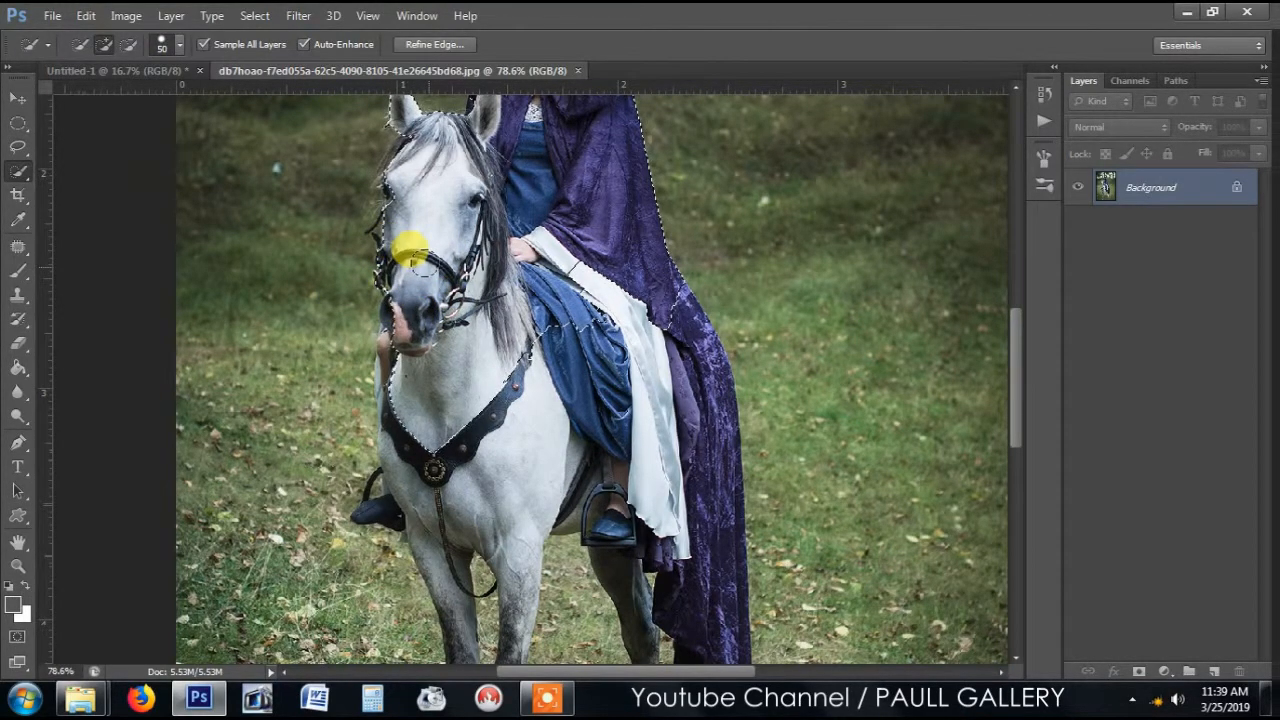
Add the white cloth, blue skirt, hanging cloak and the horse's body to the selection at brush size 50.
scroll(405, 243, "down", 1)
left_click_drag(644, 262, 604, 287)
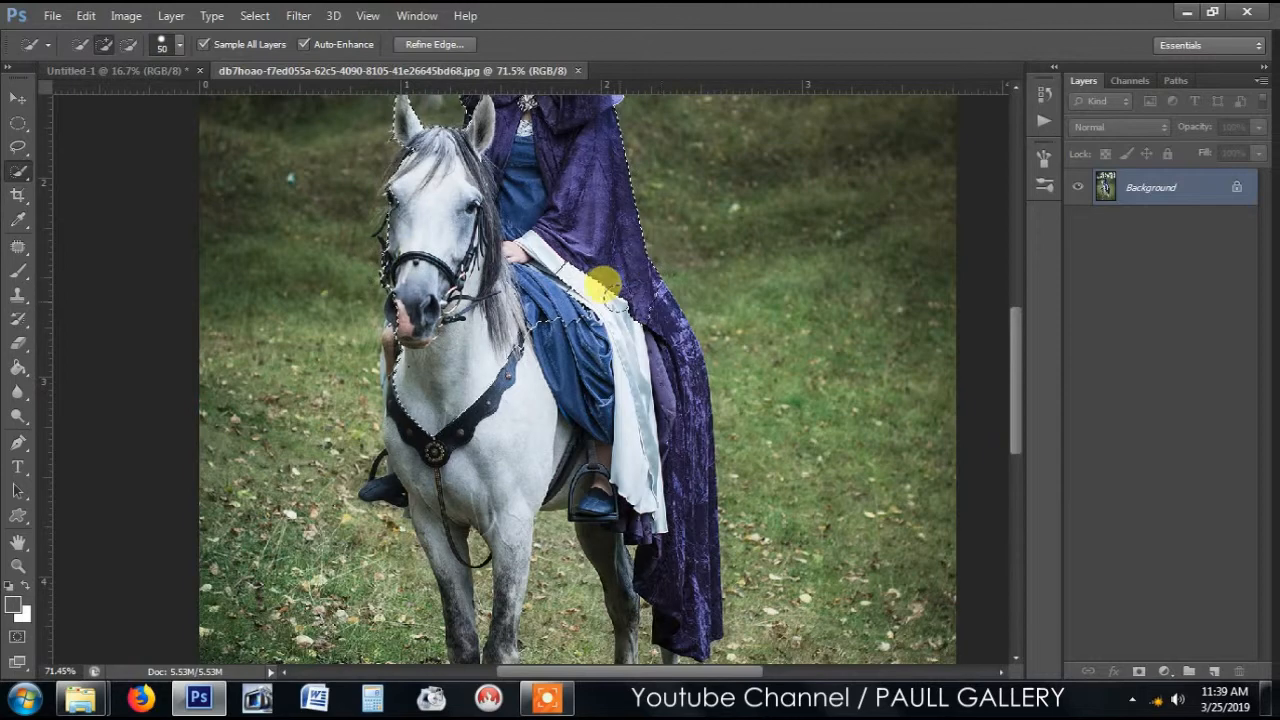
mouse_move(634, 330)
left_mouse_down()
mouse_move(663, 356)
mouse_move(663, 345)
mouse_move(650, 462)
left_mouse_up()
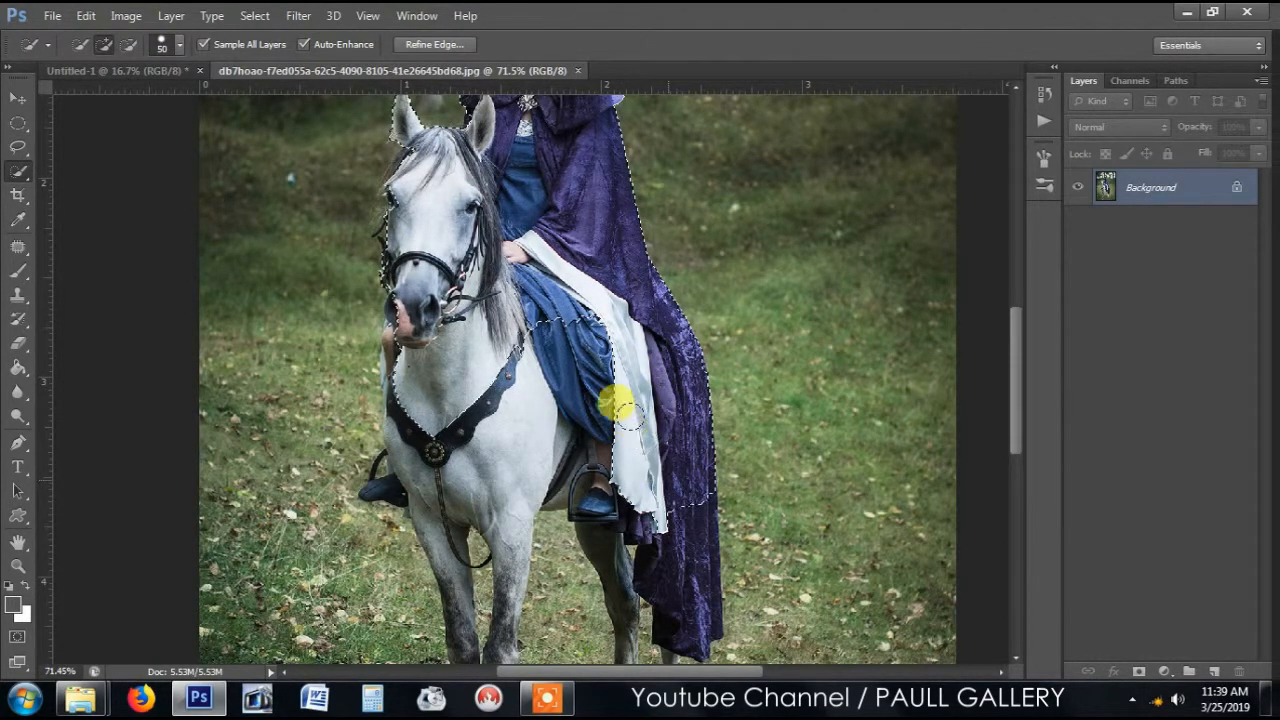
mouse_move(578, 362)
left_mouse_down()
mouse_move(540, 348)
mouse_move(441, 396)
mouse_move(384, 324)
mouse_move(441, 386)
left_mouse_up()
scroll(449, 402, "down", 3)
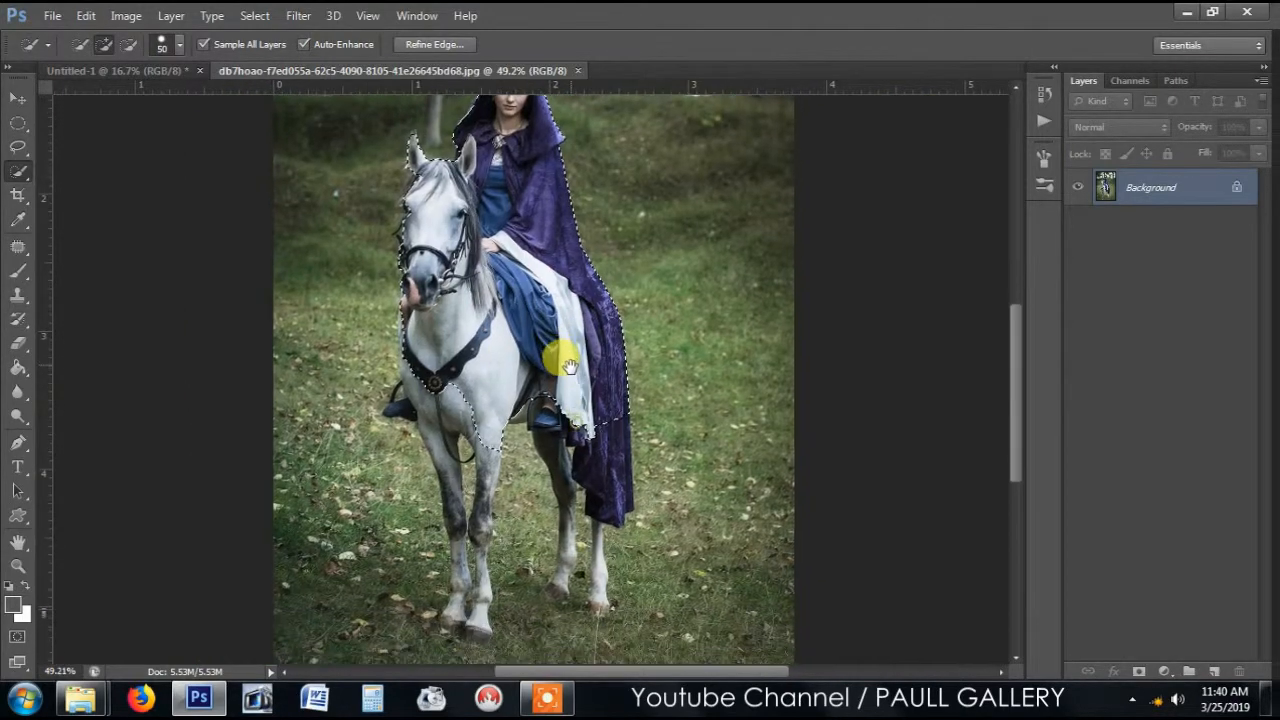
Add the end of the cloak and the horse's hind legs to the selection using a smaller brush.
key("[")
key("[")
key("[")
mouse_move(575, 374)
left_mouse_down()
mouse_move(556, 392)
mouse_move(562, 438)
mouse_move(597, 477)
mouse_move(606, 566)
mouse_move(574, 535)
mouse_move(570, 562)
left_mouse_up()
key("[")
key("[")
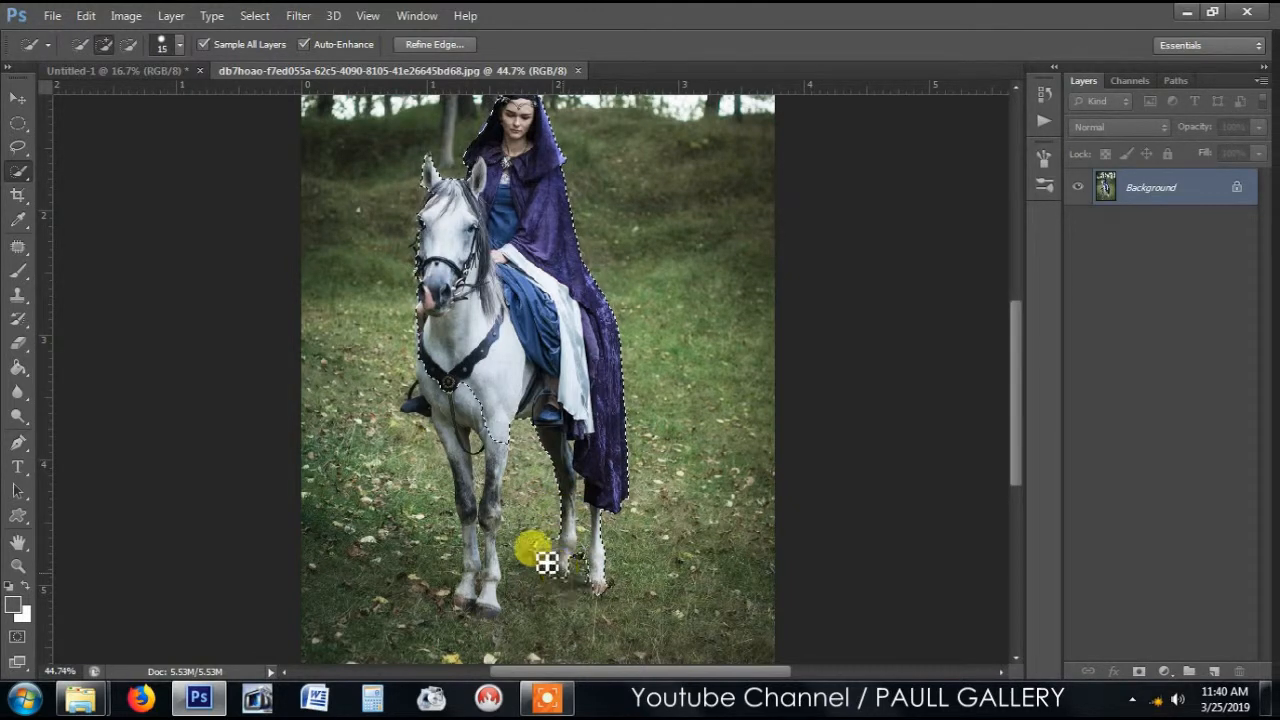
Add the horse's chest, the foot in the stirrup and the front legs down to the hooves to the selection.
key("bracketright")
key("bracketright")
key("bracketright")
mouse_move(444, 383)
left_mouse_down()
mouse_move(431, 398)
mouse_move(474, 505)
left_mouse_up()
key("bracketleft")
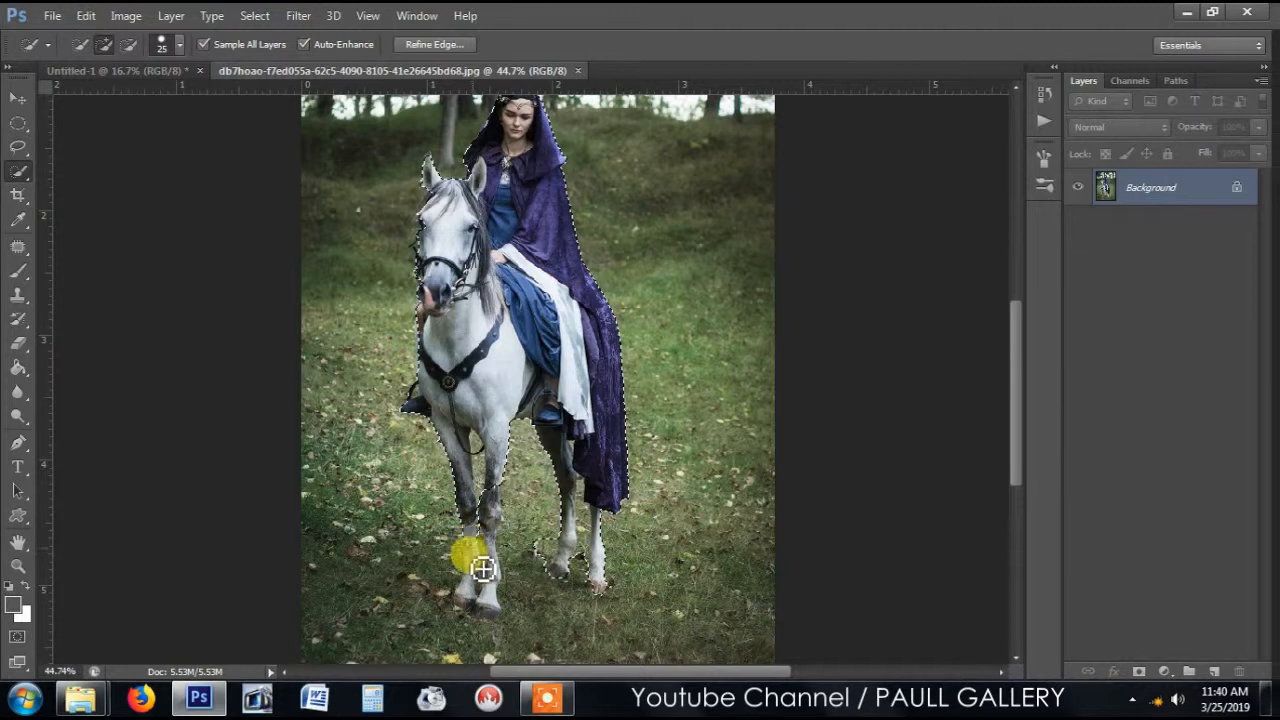
mouse_move(482, 568)
left_mouse_down()
mouse_move(499, 624)
mouse_move(475, 613)
mouse_move(491, 565)
mouse_move(480, 526)
mouse_move(514, 394)
left_mouse_up()
scroll(496, 356, "down", 4)
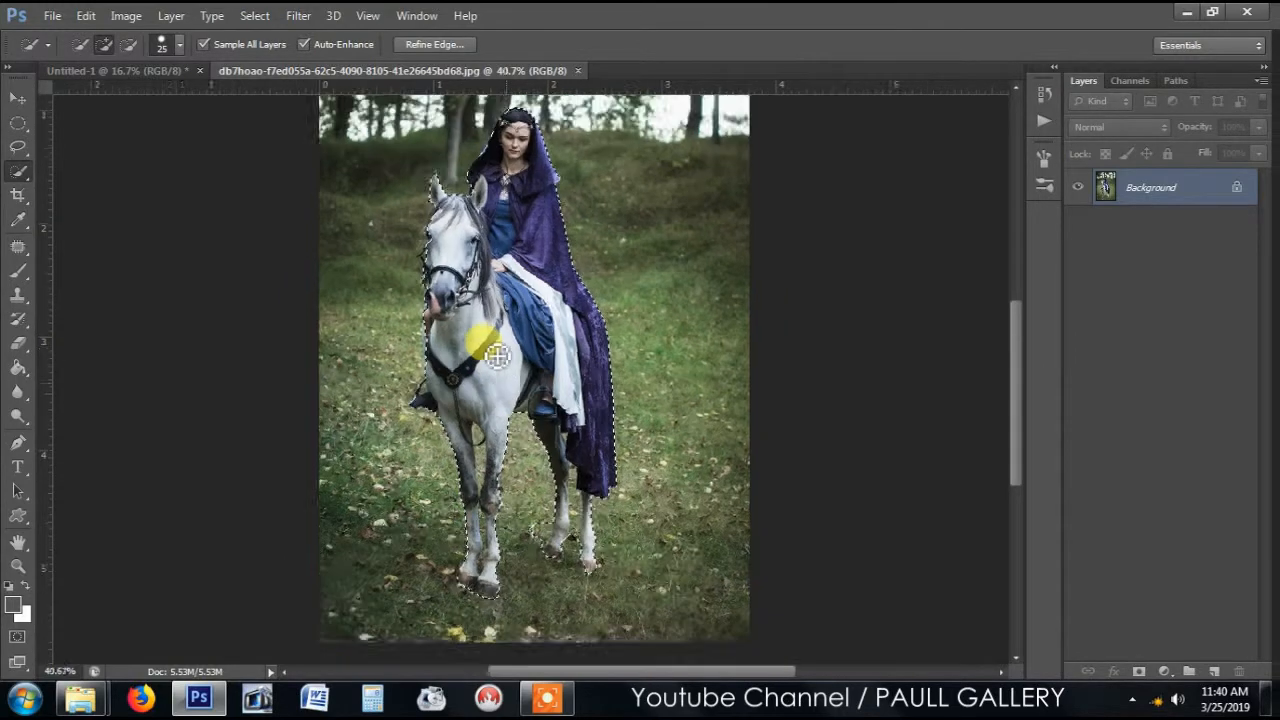
Mask out the forest background by adding a layer mask from the selection of the rider and horse.
scroll(498, 356, "down", 1)
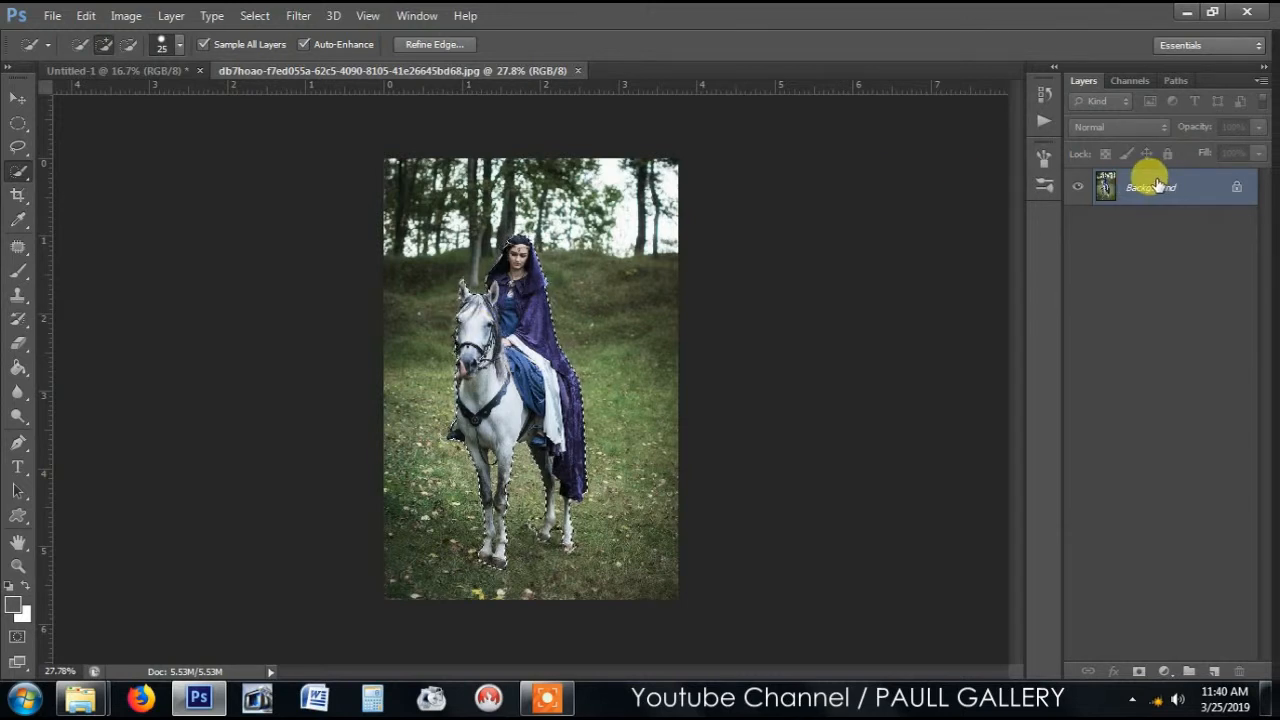
left_click(1140, 672)
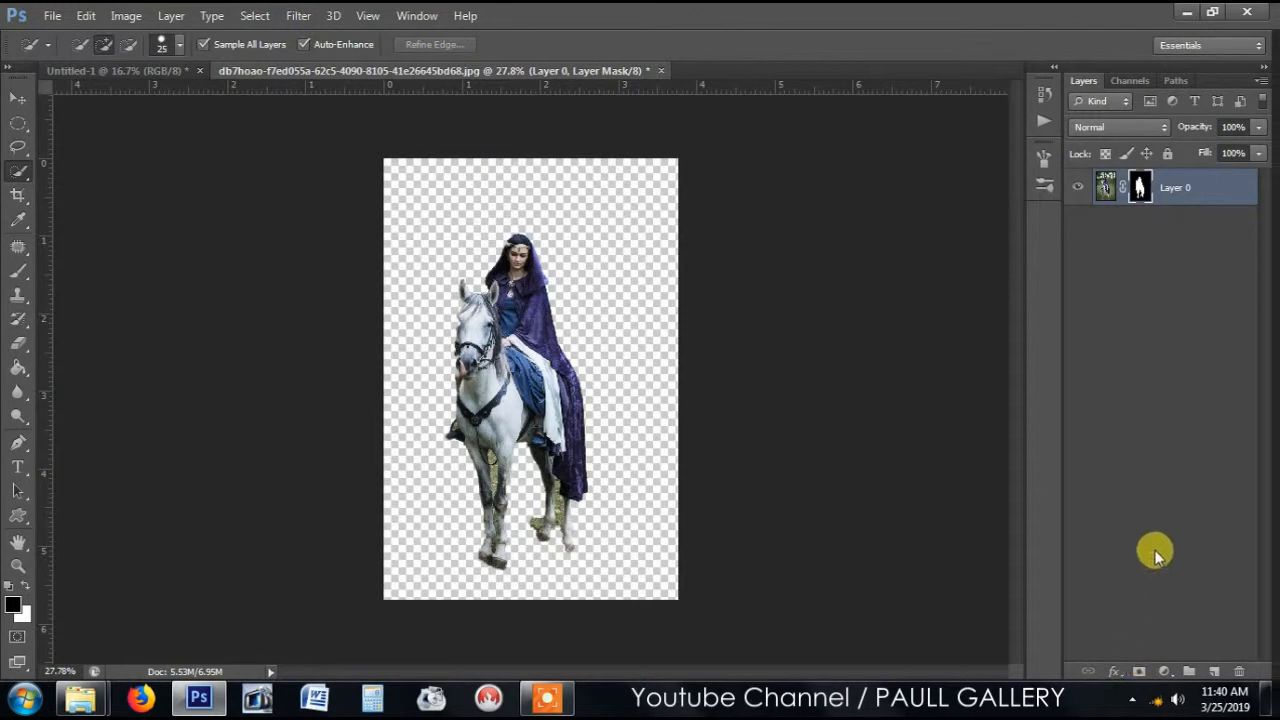
left_click(1170, 183)
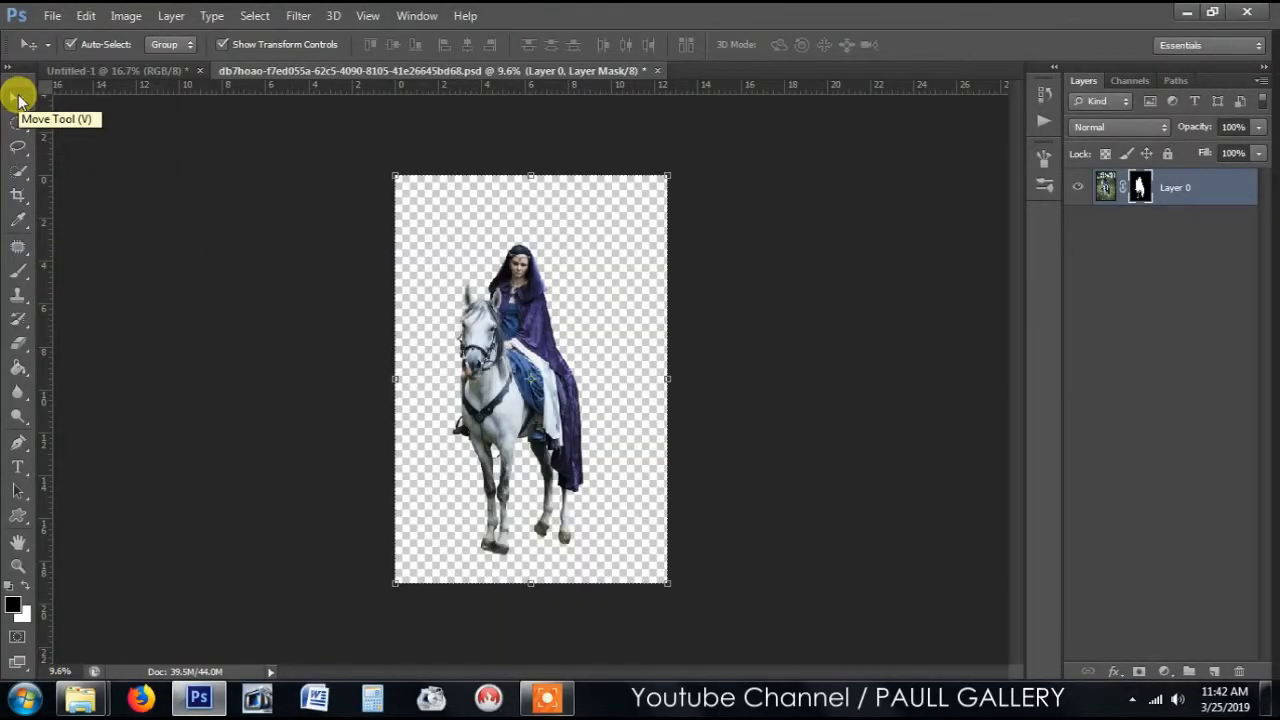
Float the cutout's document window, copy the rider layer into Untitled-1 and minimize the source window.
left_click(503, 260)
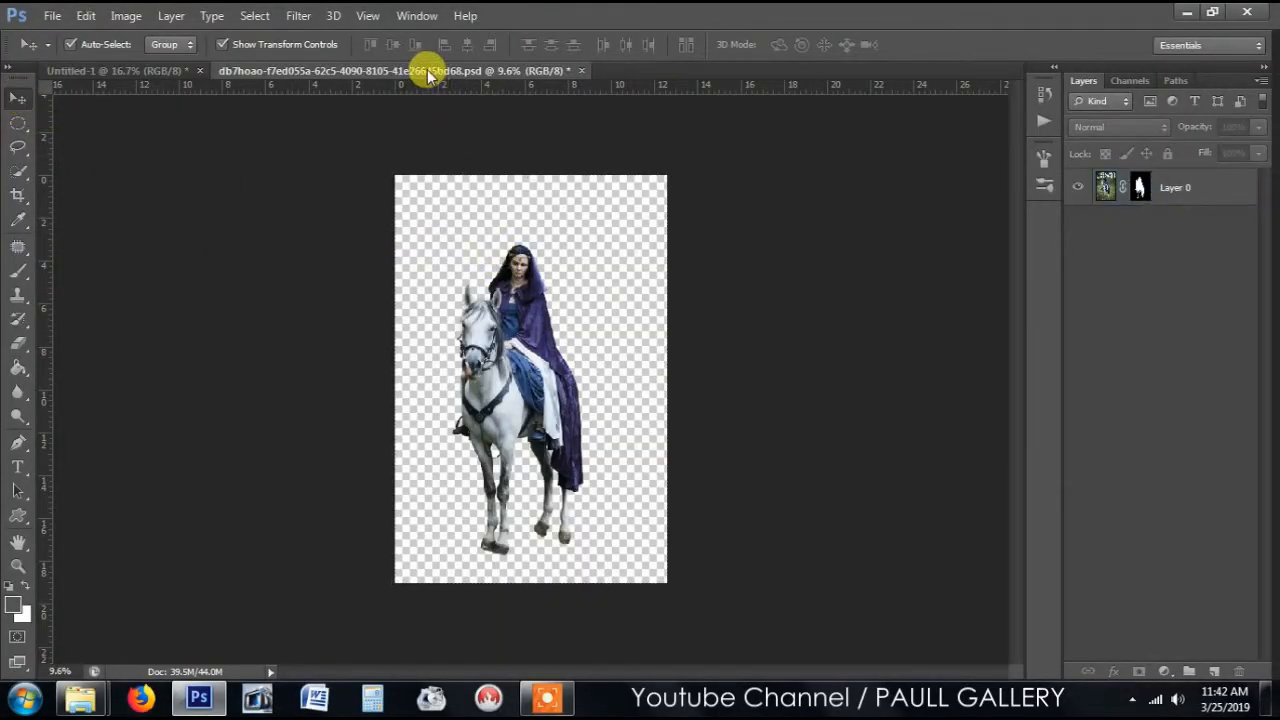
left_click_drag(428, 75, 820, 178)
left_click_drag(808, 333, 546, 306)
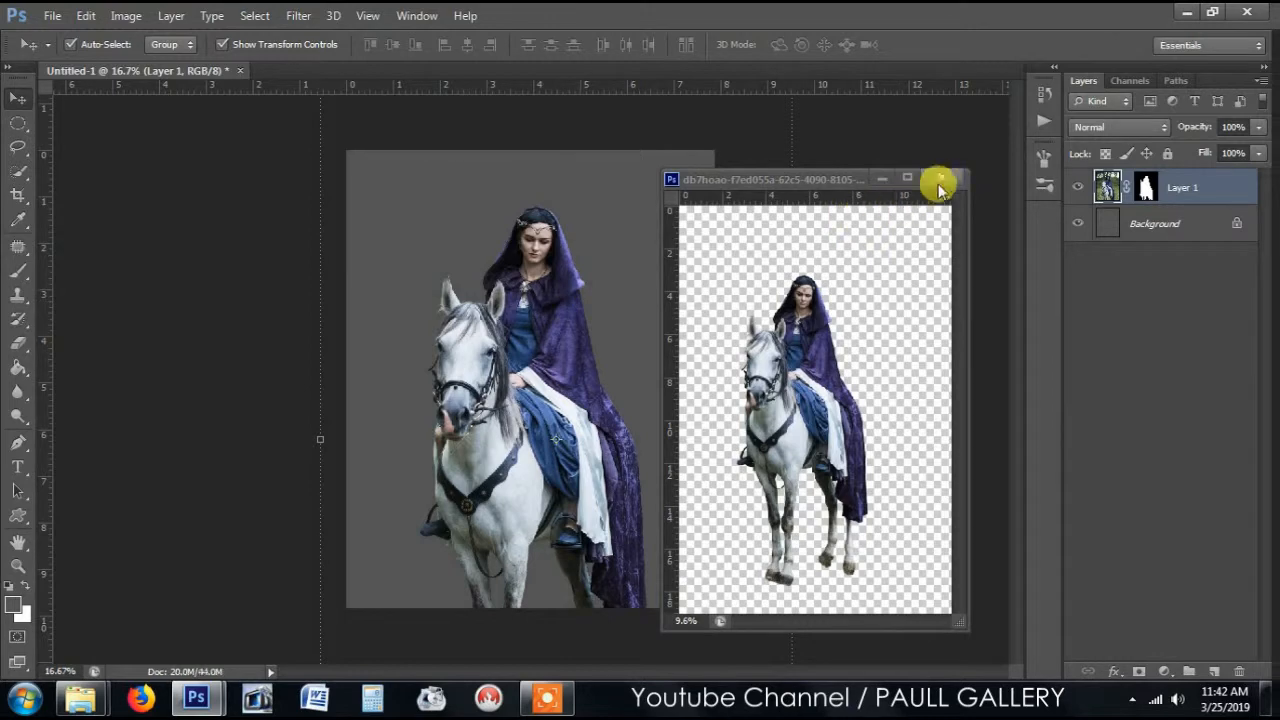
left_click(881, 178)
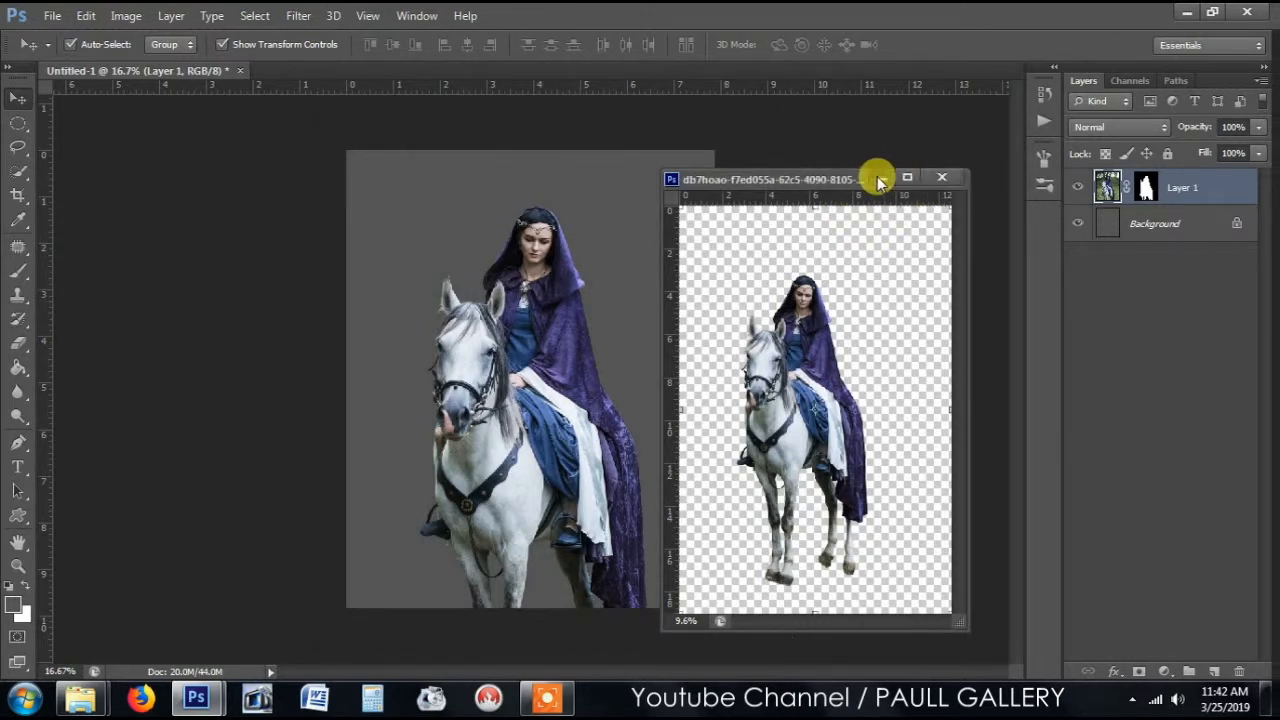
Scale the rider layer to 43.82% and move it slightly upward on the canvas.
scroll(672, 261, "down", 8)
left_click_drag(657, 573, 591, 481)
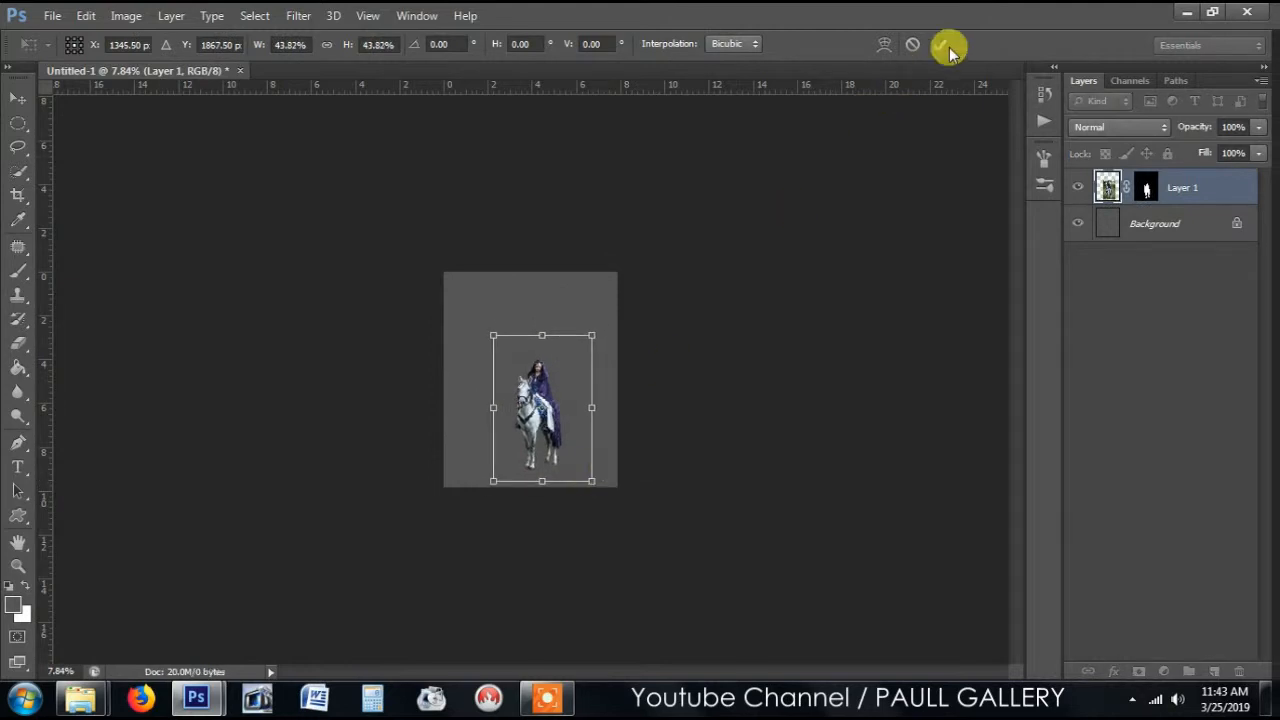
key("Return")
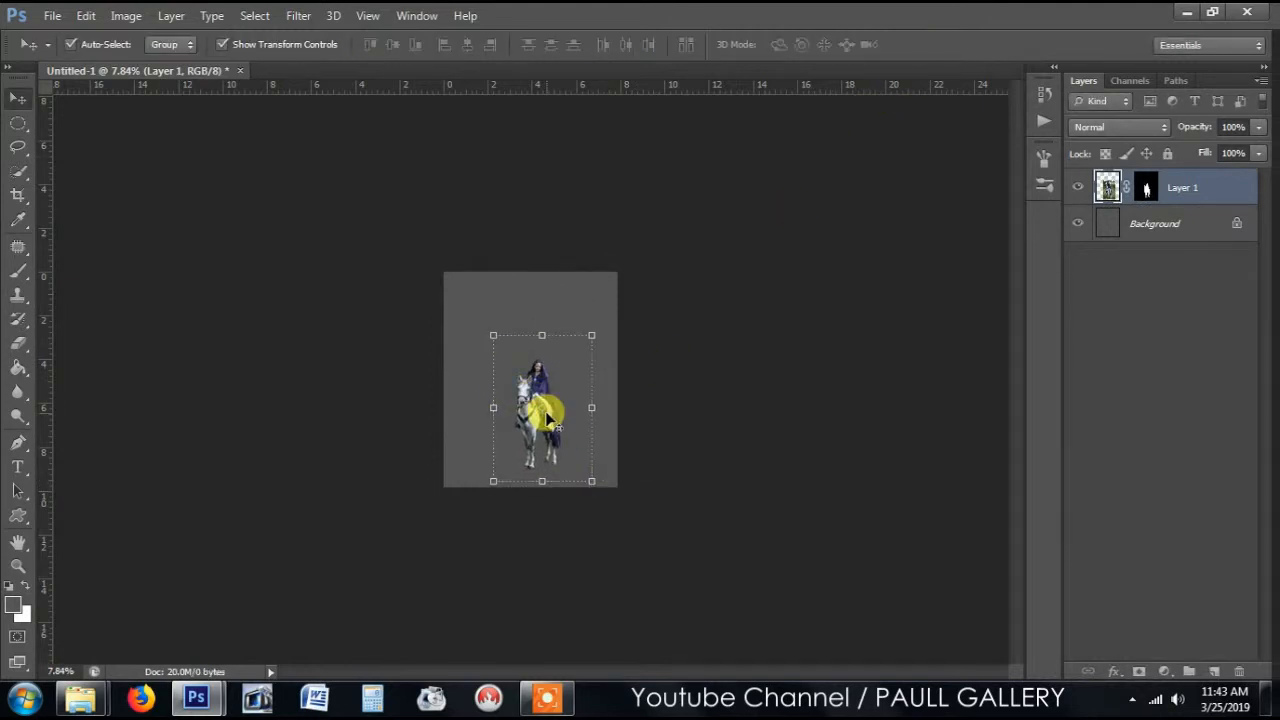
scroll(540, 410, "up", 4)
left_click_drag(577, 471, 569, 449)
scroll(635, 417, "up", 4)
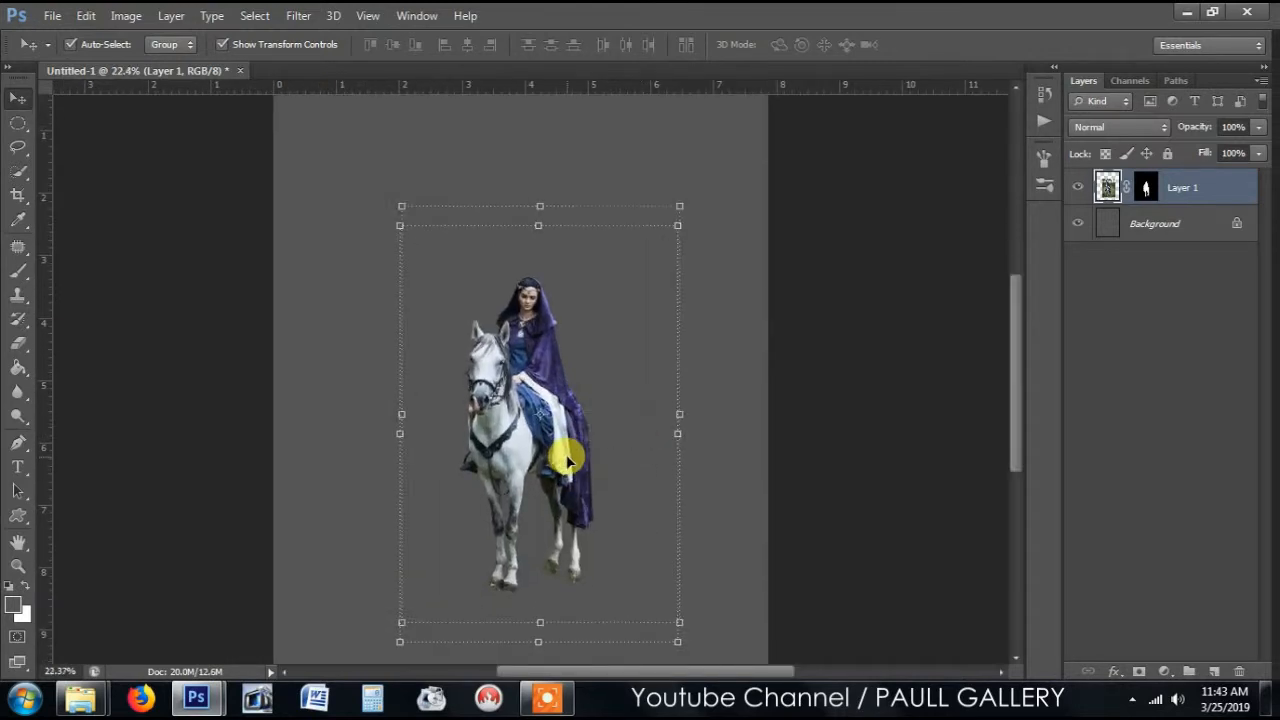
scroll(650, 425, "down", 2)
left_click(812, 382)
Apply the layer mask permanently to the rider layer and deselect the layer.
left_click(1143, 190)
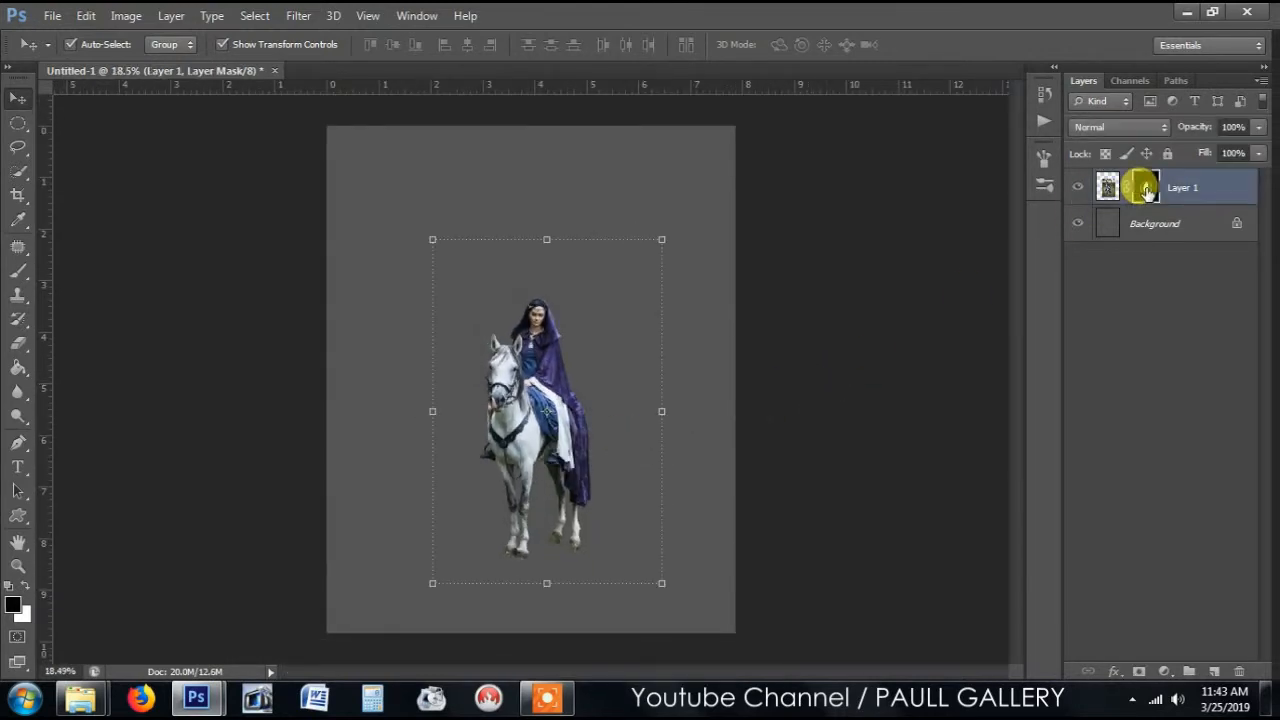
right_click(1147, 194)
left_click(1104, 251)
left_click(826, 283)
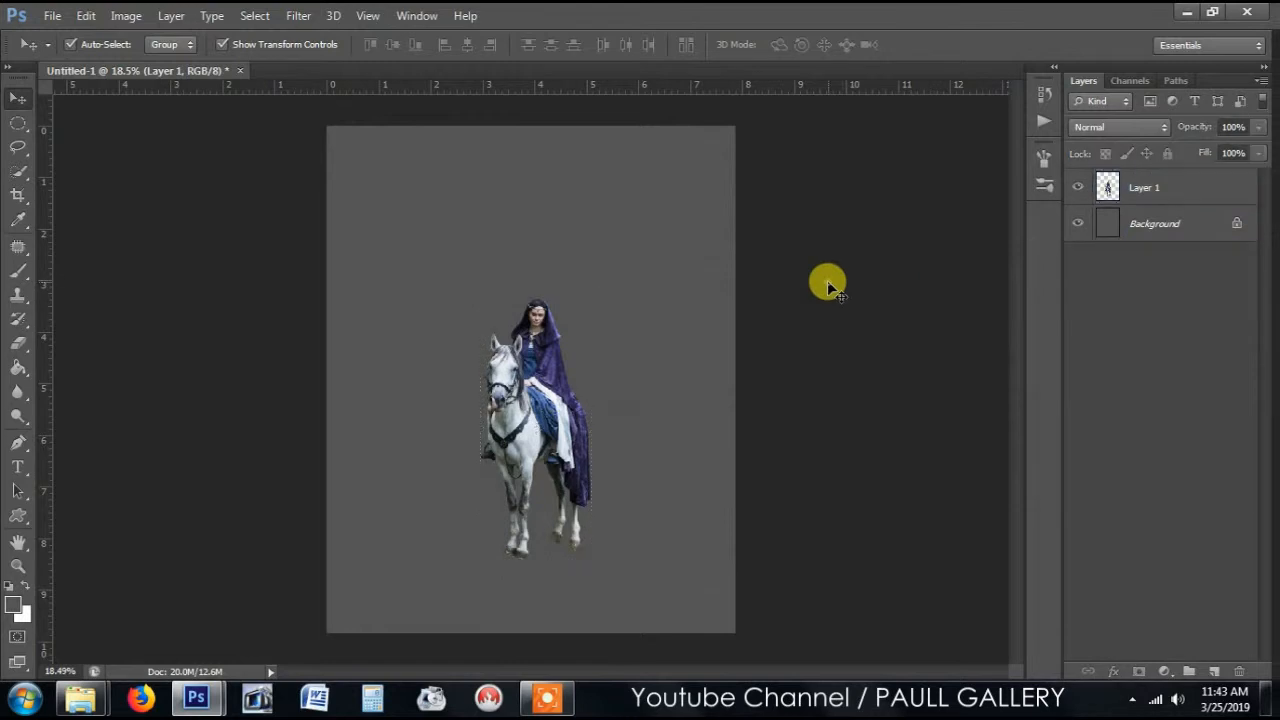
Open the stock image Banqueting_Hall_Area_Hill_of_Tara_Ireland from the Woman Riding folder.
scroll(825, 287, "down", 1)
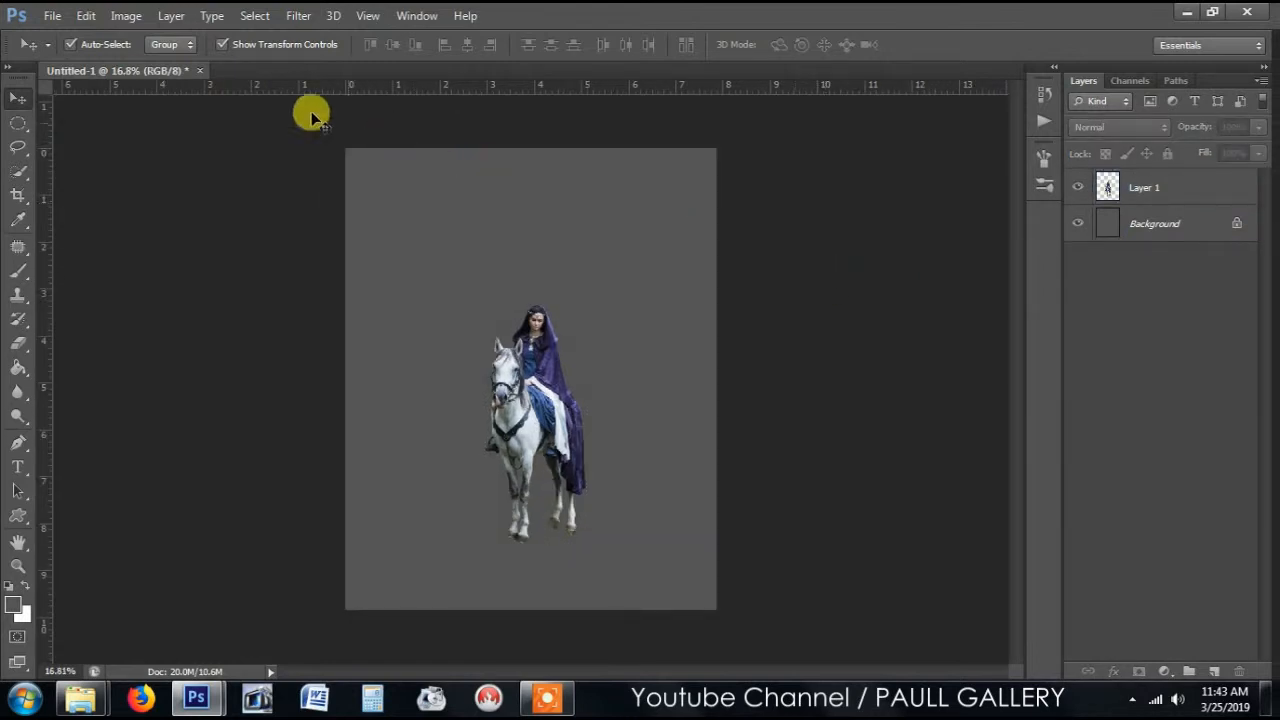
left_click(50, 16)
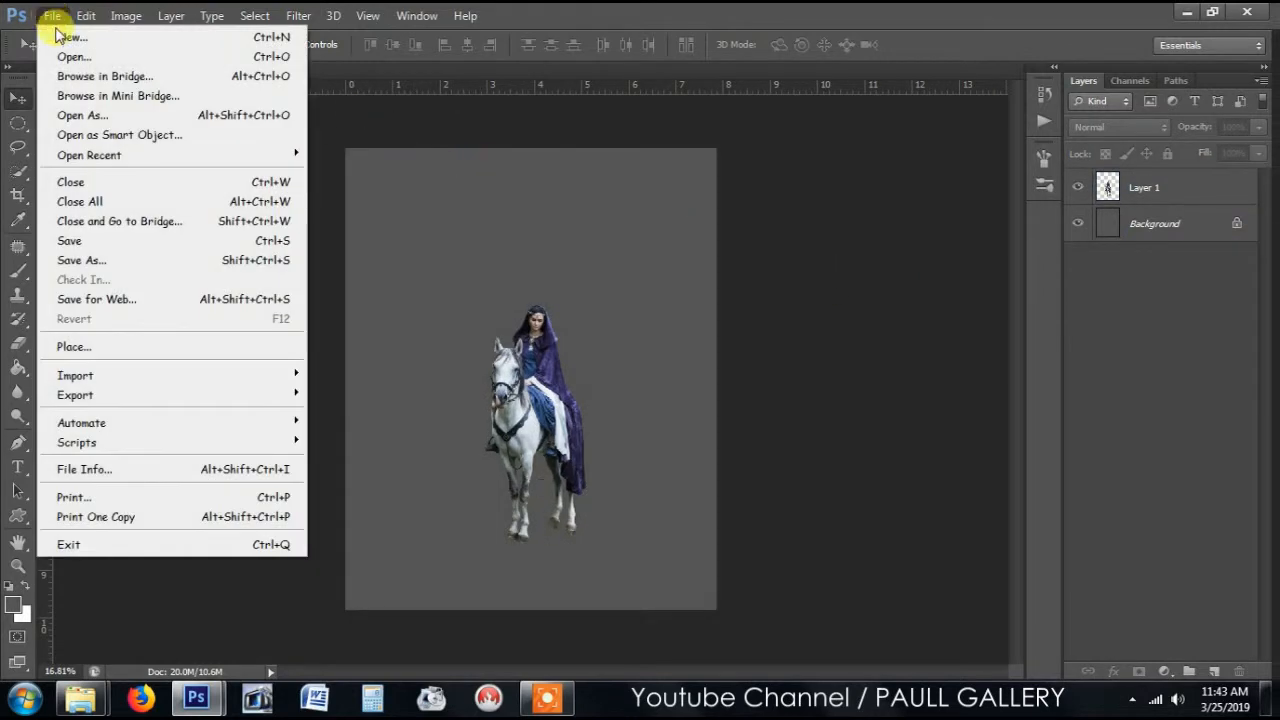
left_click(70, 58)
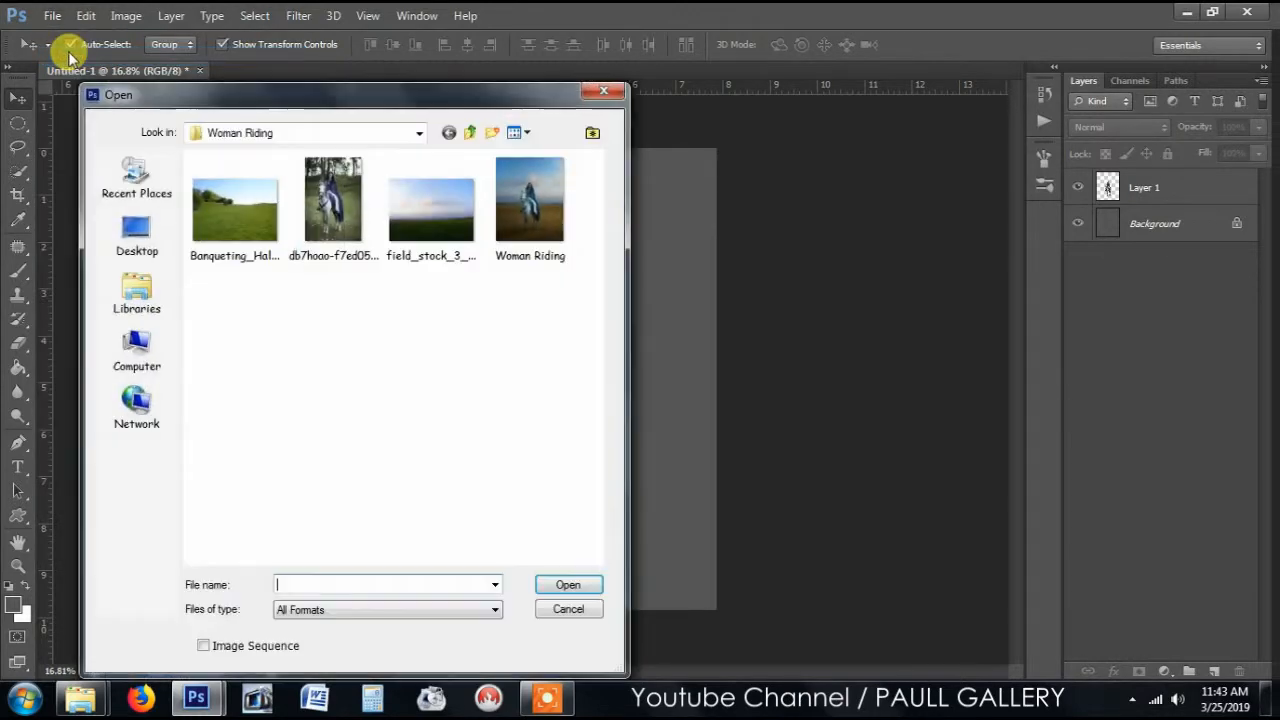
left_click(242, 218)
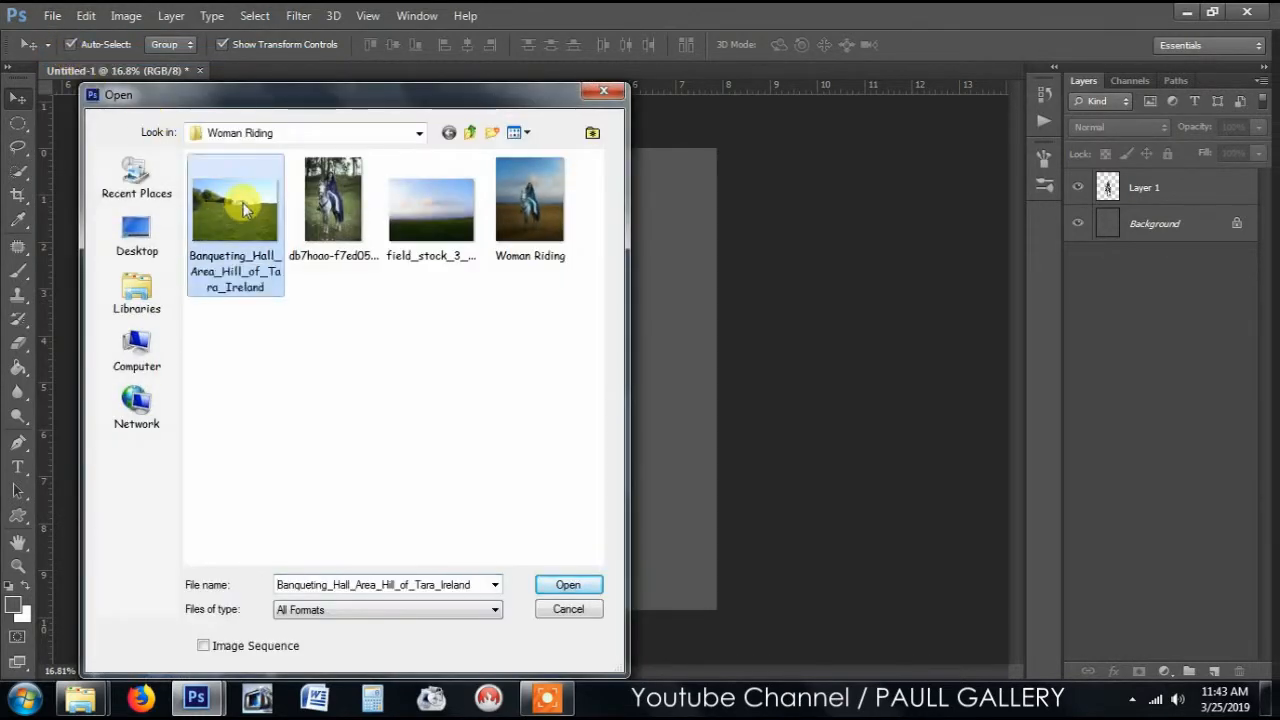
left_click(568, 585)
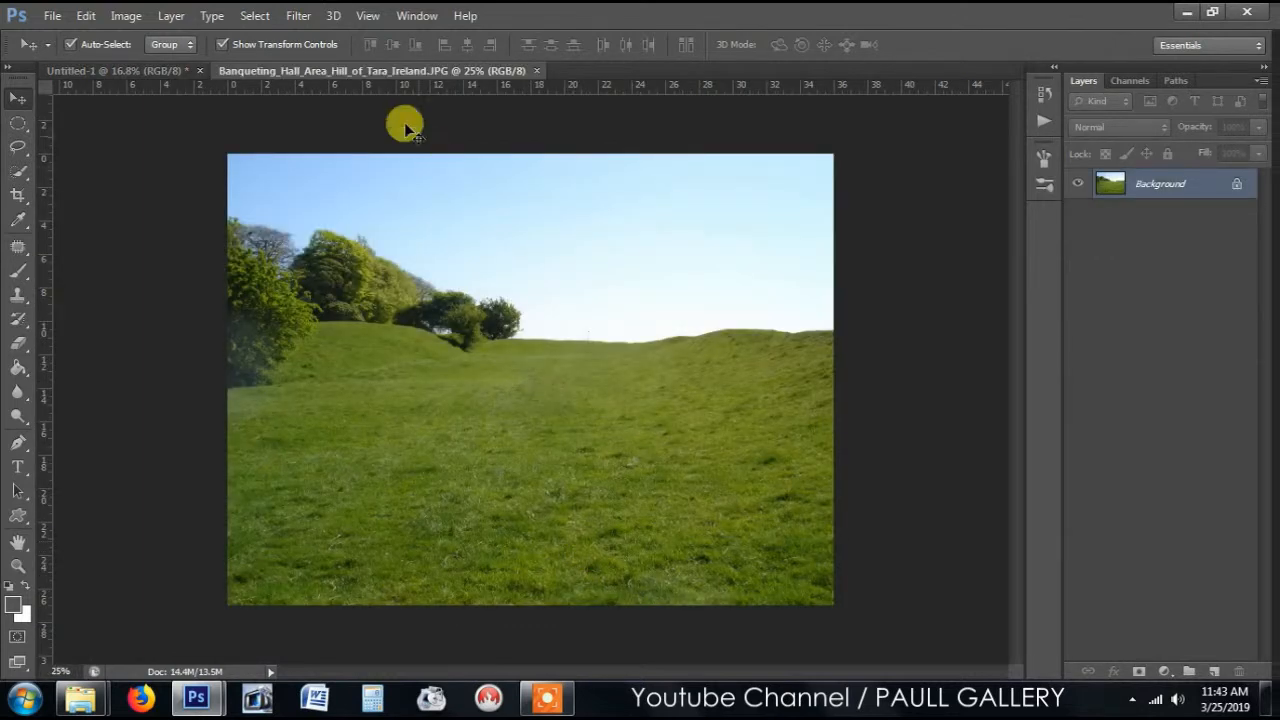
Float the meadow image's window, copy the image into Untitled-1 and position it against the canvas's lower and left edges.
left_click_drag(416, 75, 232, 284)
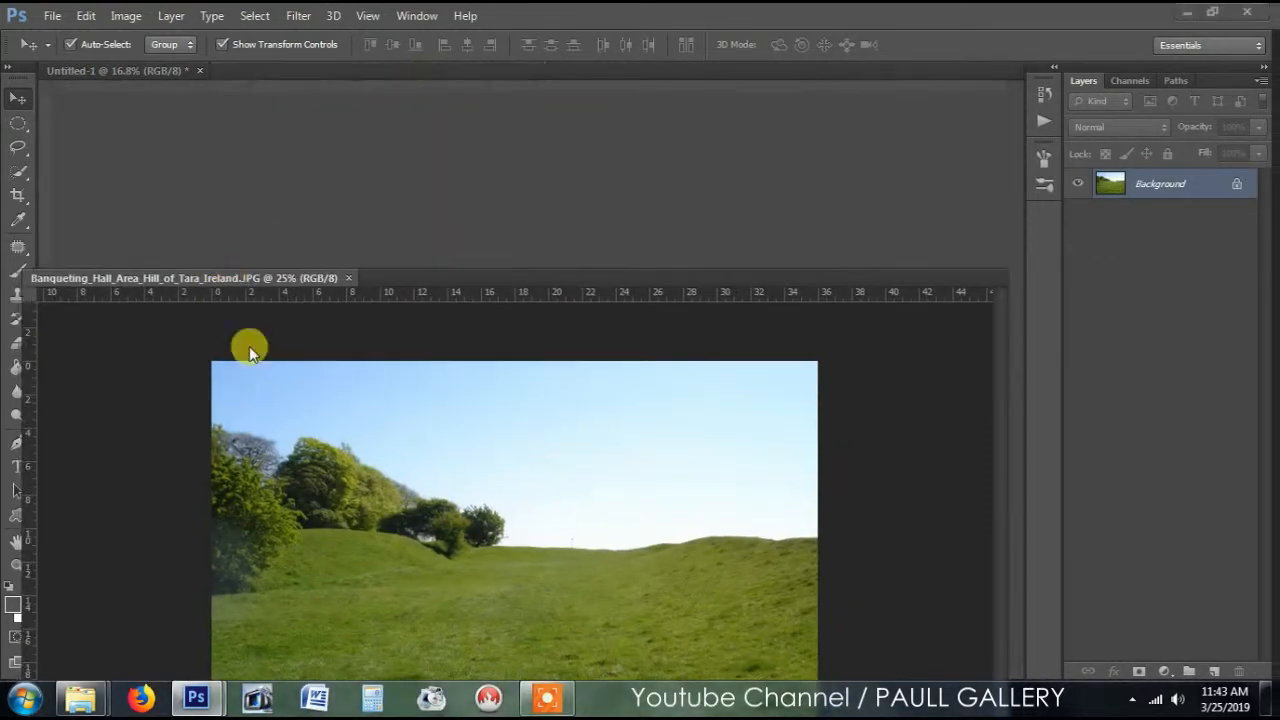
left_click_drag(295, 484, 638, 280)
left_click(622, 286)
left_click_drag(694, 314, 603, 500)
Scale the meadow layer to about 137.5%, move it up to meet the canvas's lower edge, and place the rider layer above it.
key("ctrl+t")
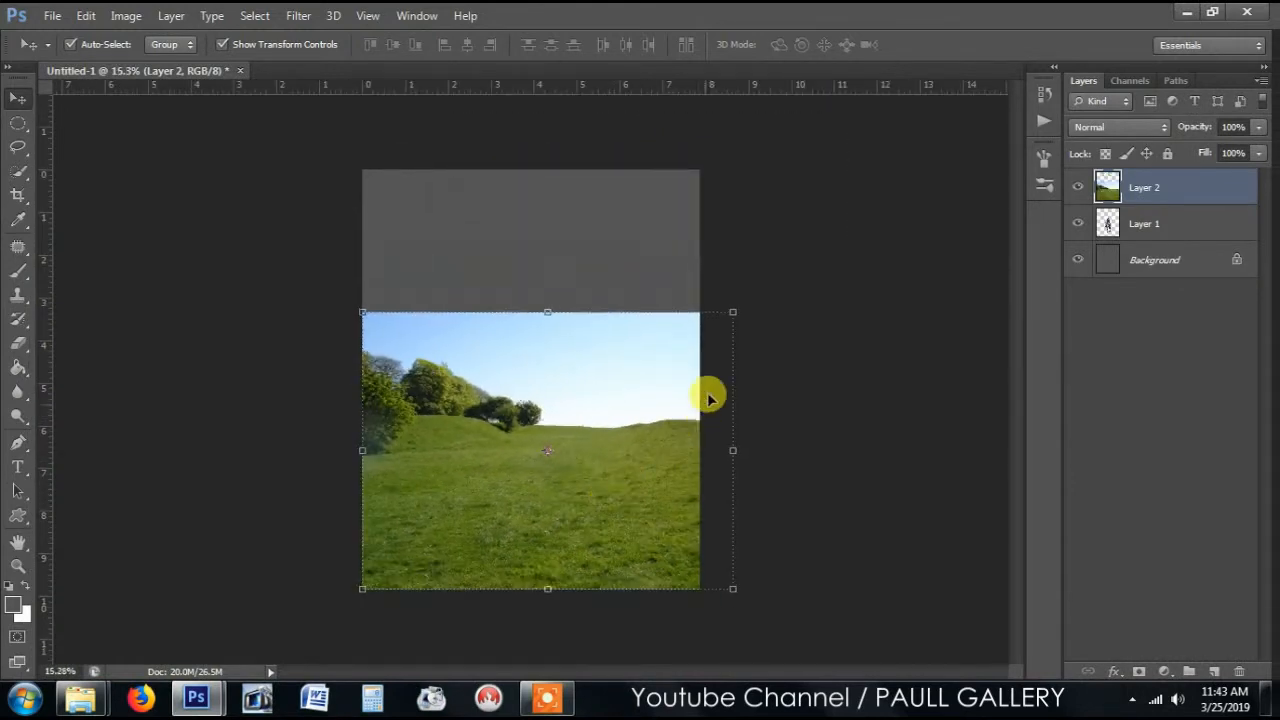
left_click_drag(734, 309, 800, 262)
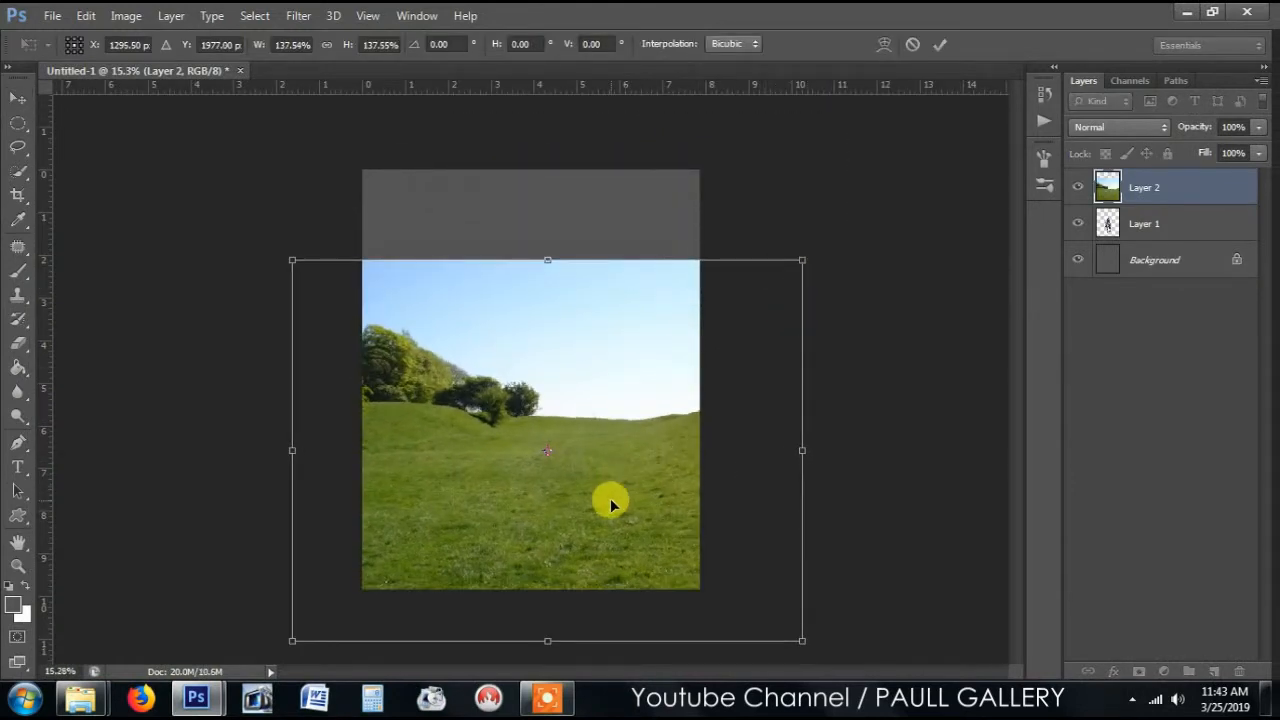
left_click_drag(609, 500, 610, 455)
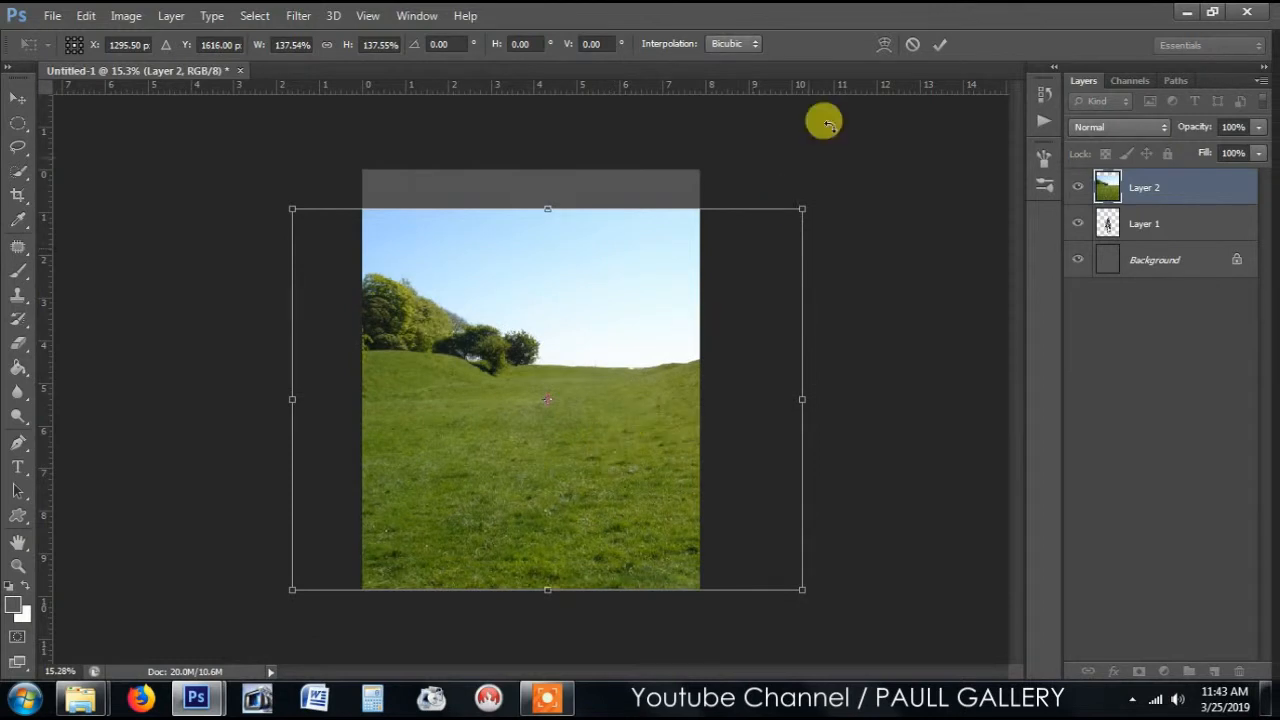
left_click(940, 43)
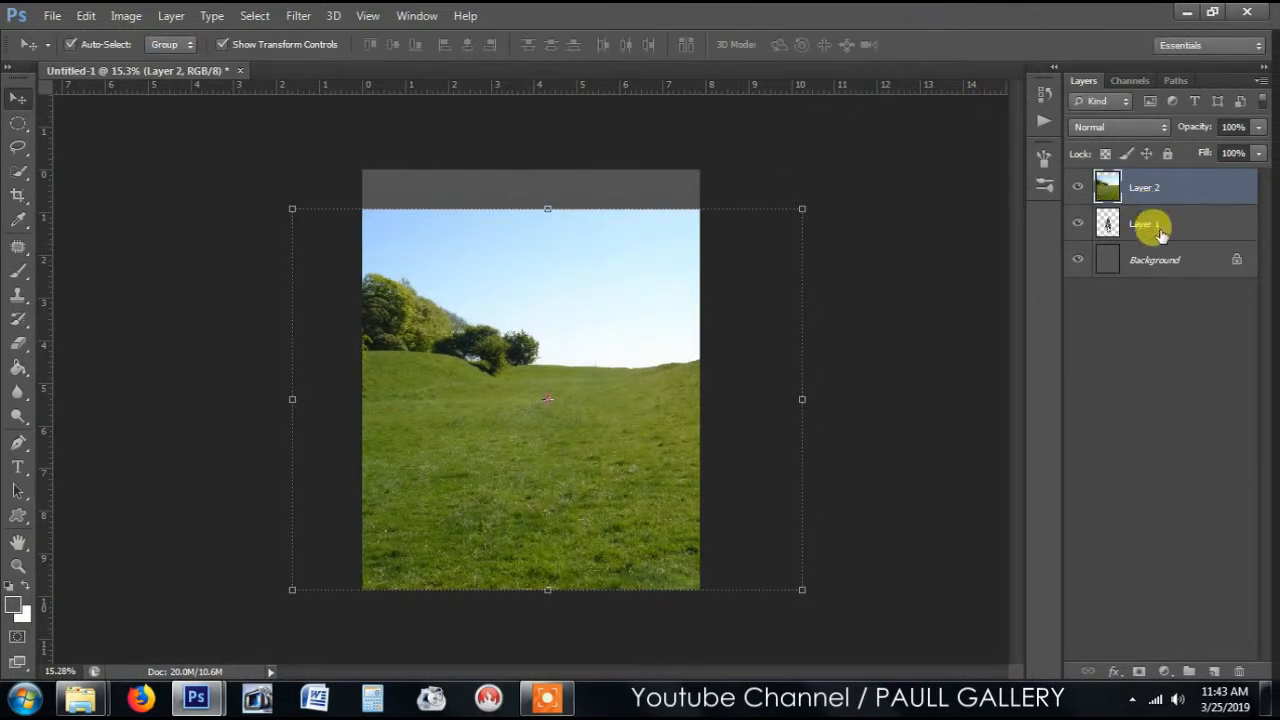
left_click_drag(1160, 232, 1150, 178)
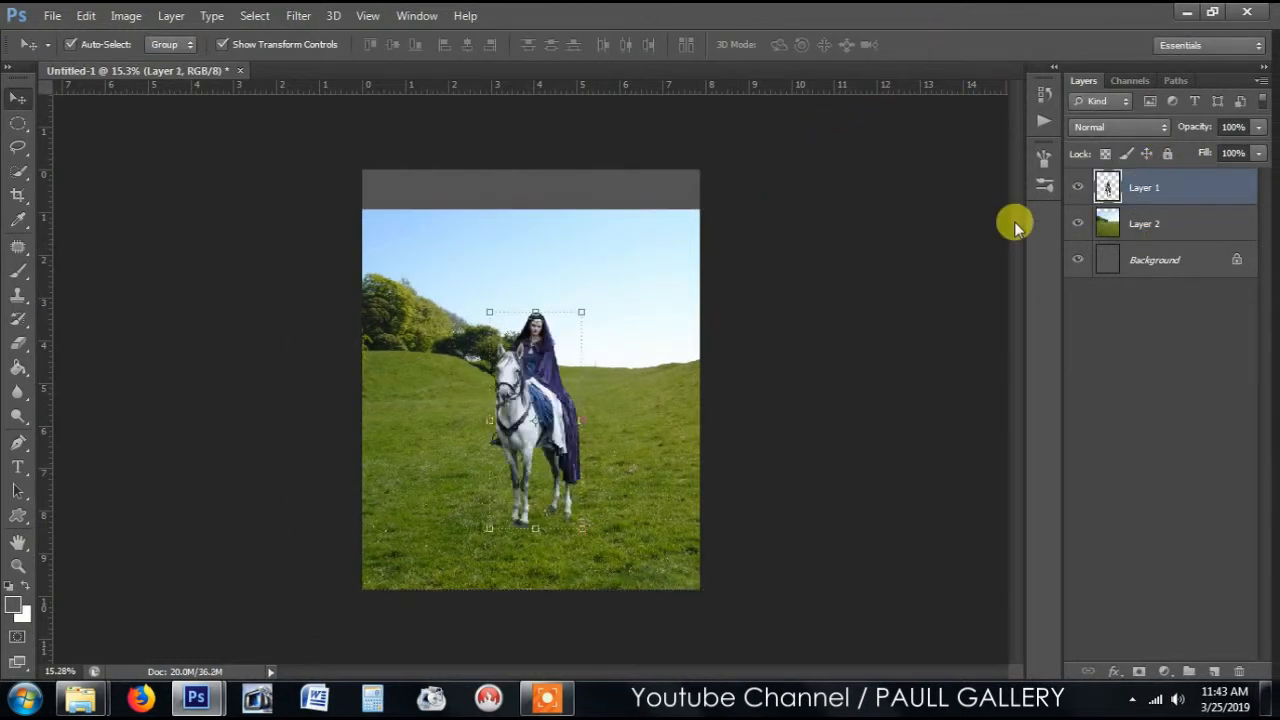
Add a layer mask to the meadow layer and fade out its sky and trees with a vertical black-to-white linear gradient at rider height.
left_click(655, 368)
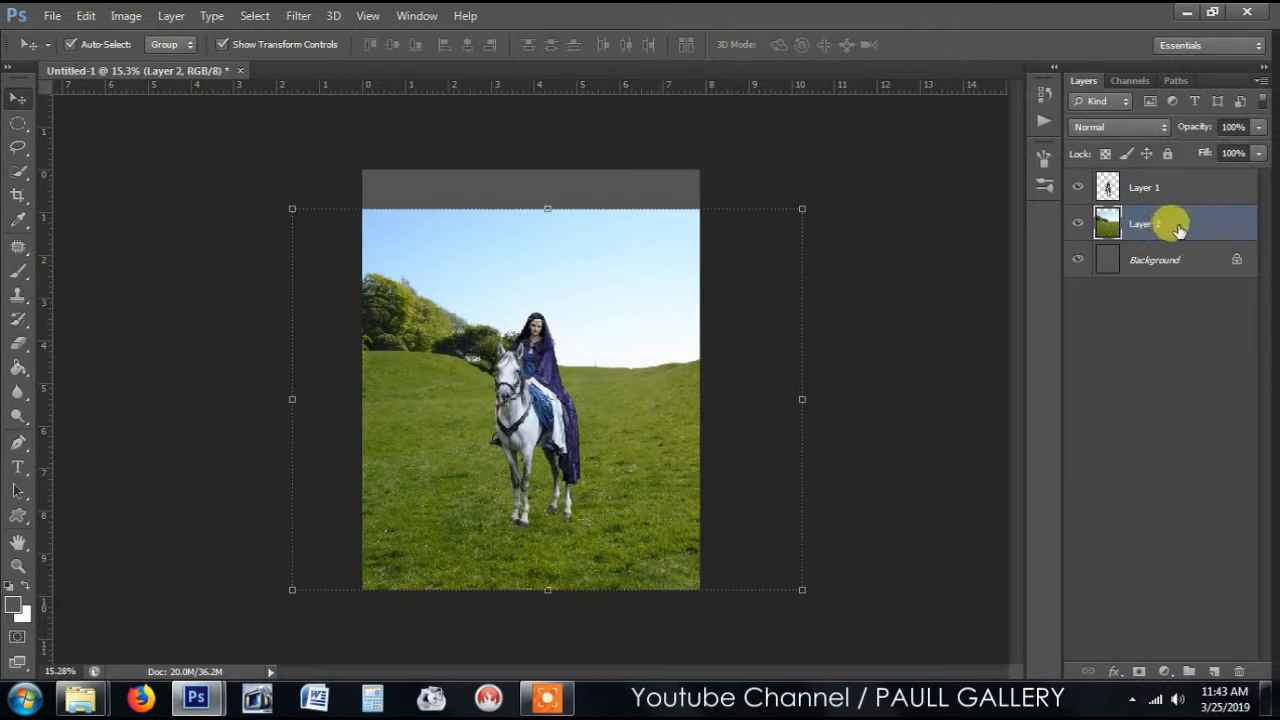
left_click(1139, 671)
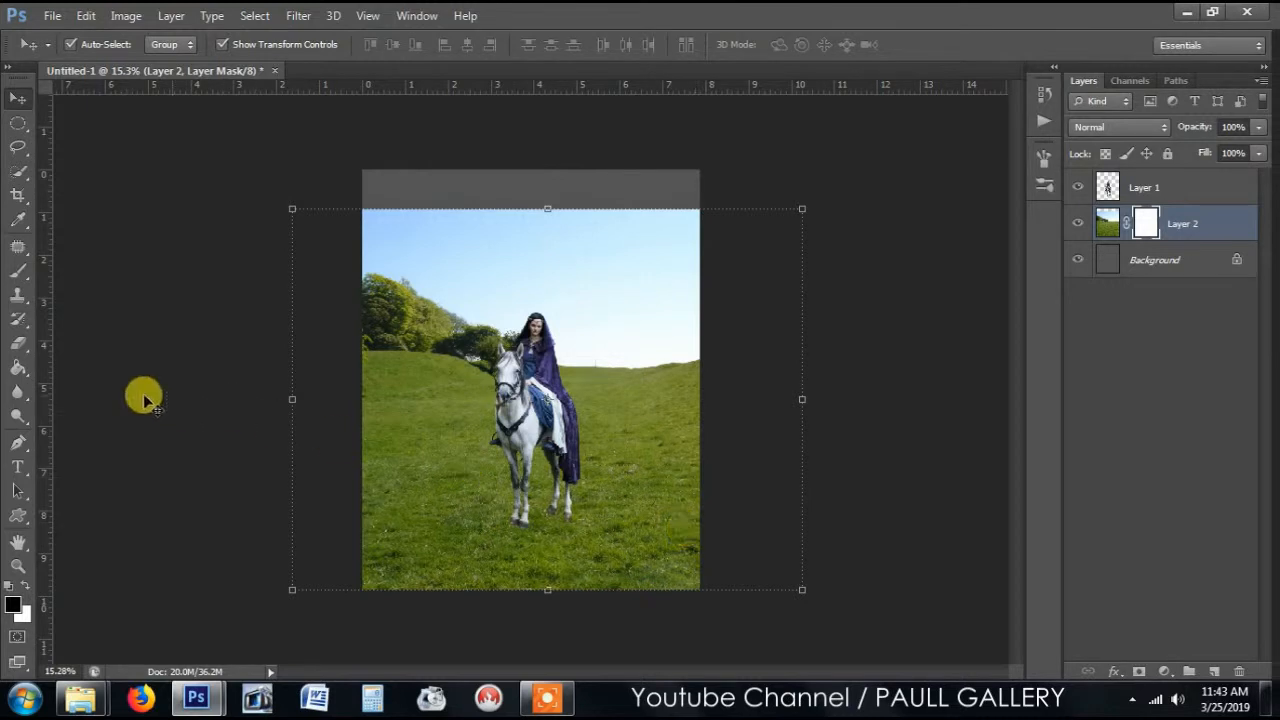
left_click(17, 371)
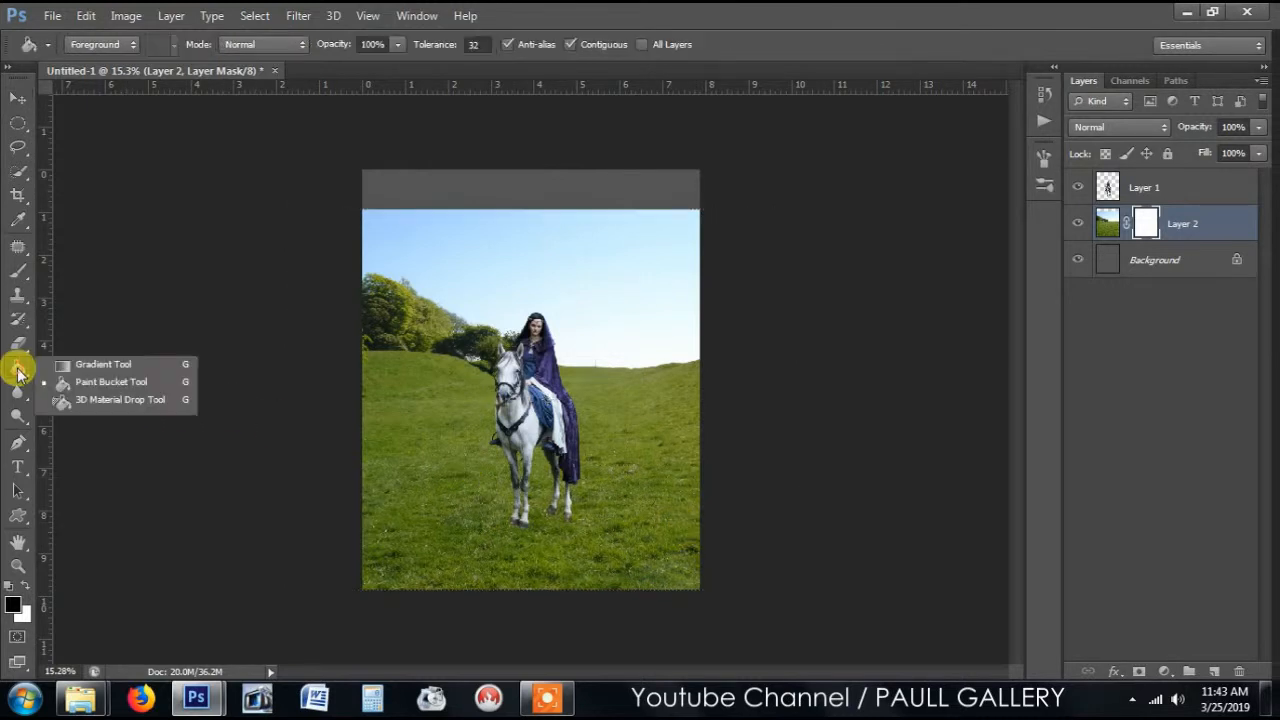
left_click(90, 366)
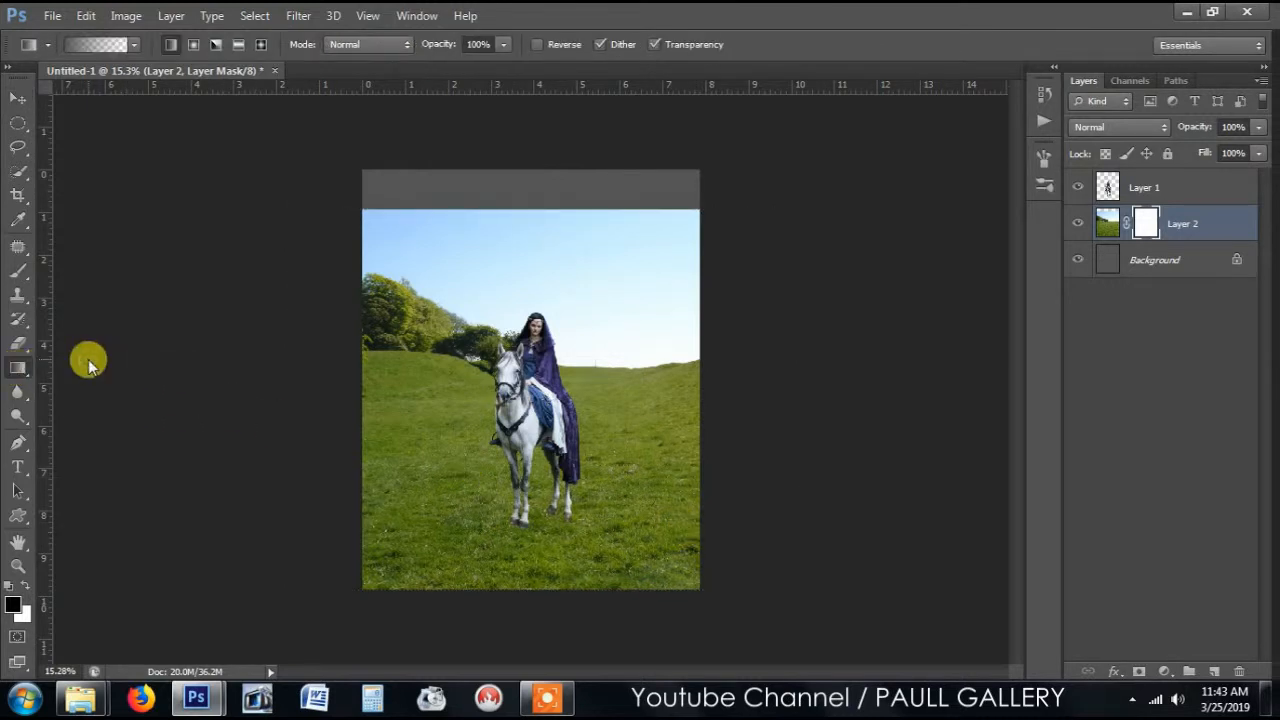
left_click(133, 45)
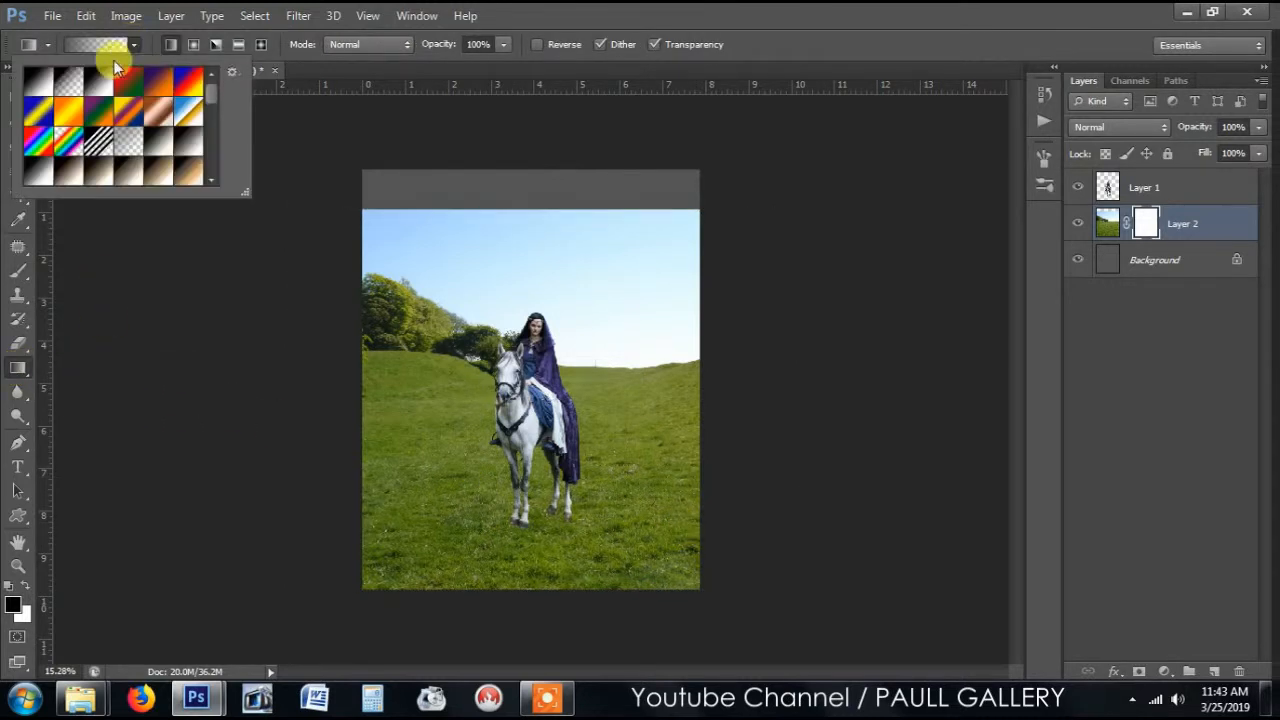
left_click(165, 235)
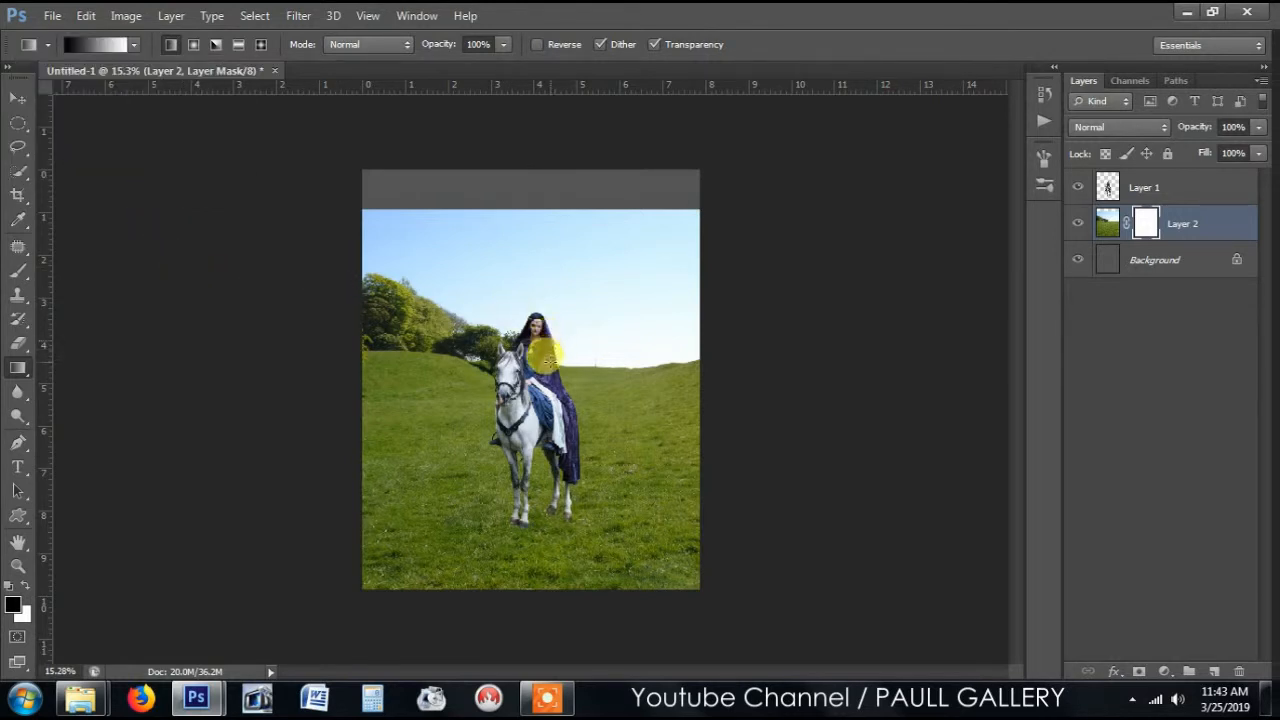
left_click_drag(549, 372, 550, 484)
scroll(550, 447, "up", 2)
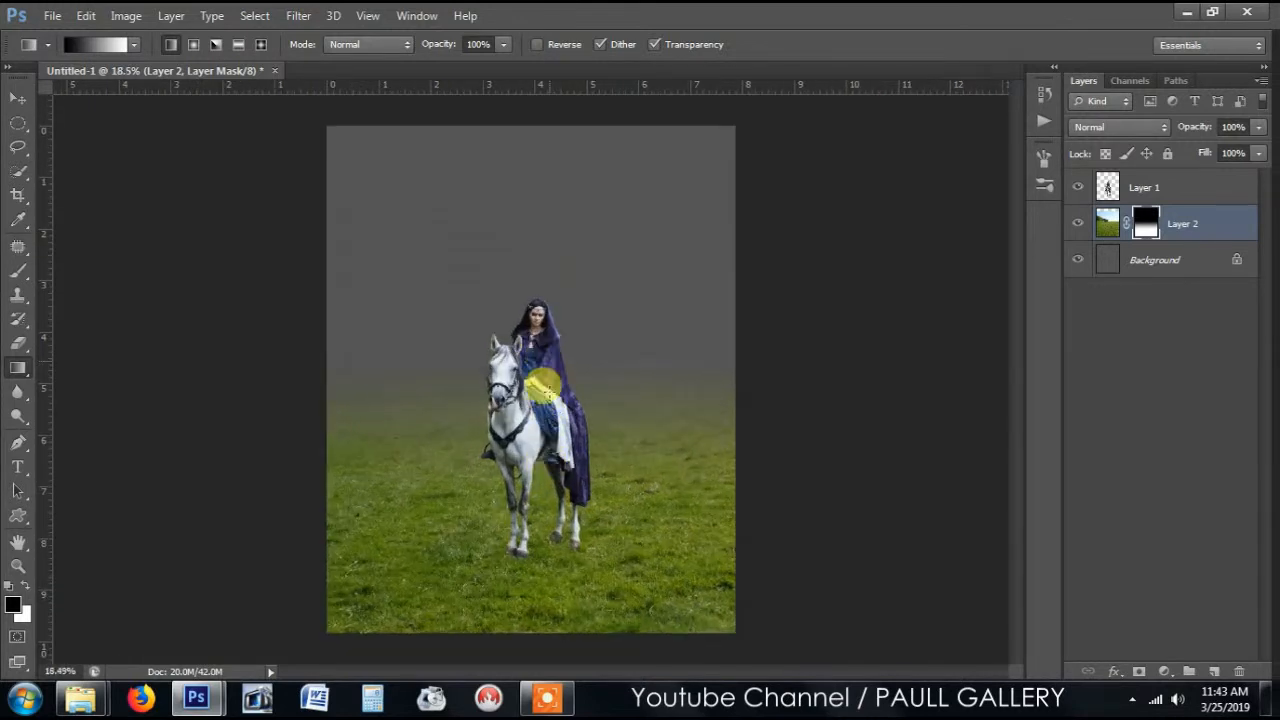
left_click_drag(543, 388, 549, 484)
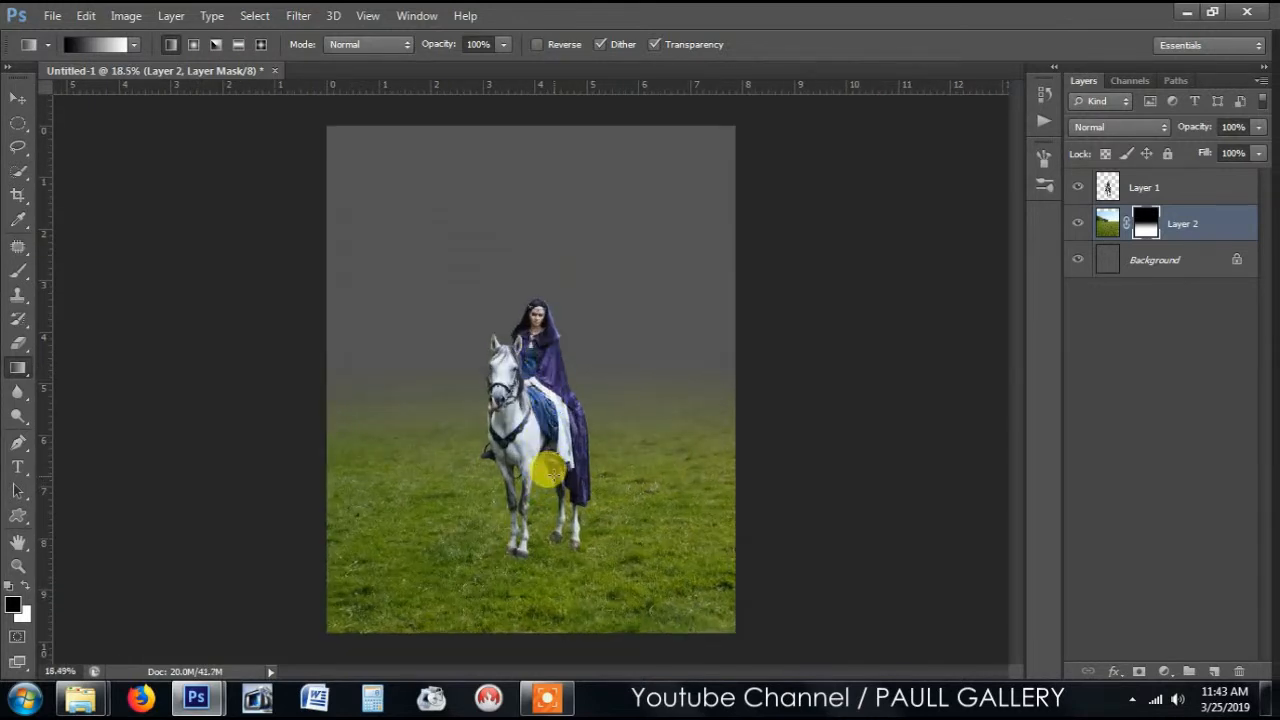
Reduce the masked meadow layer's height to 95.14% from its upper edge and deselect the layer.
left_click(17, 98)
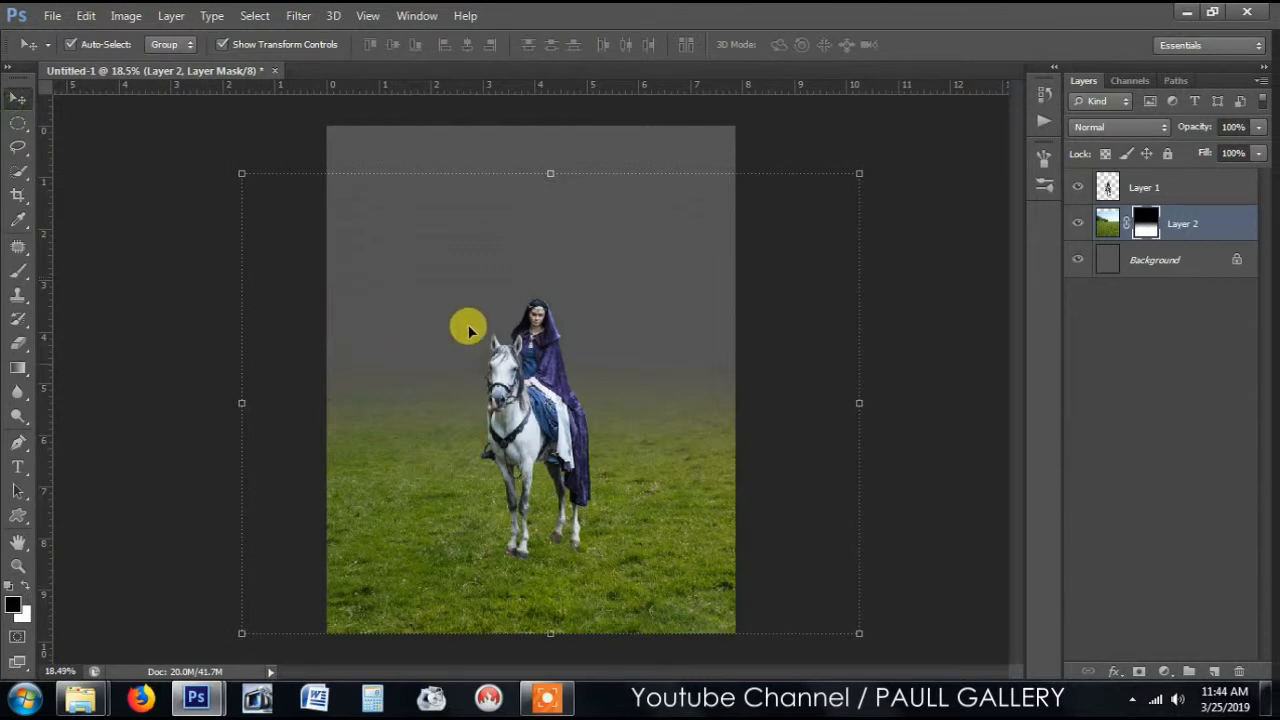
left_click_drag(550, 168, 556, 190)
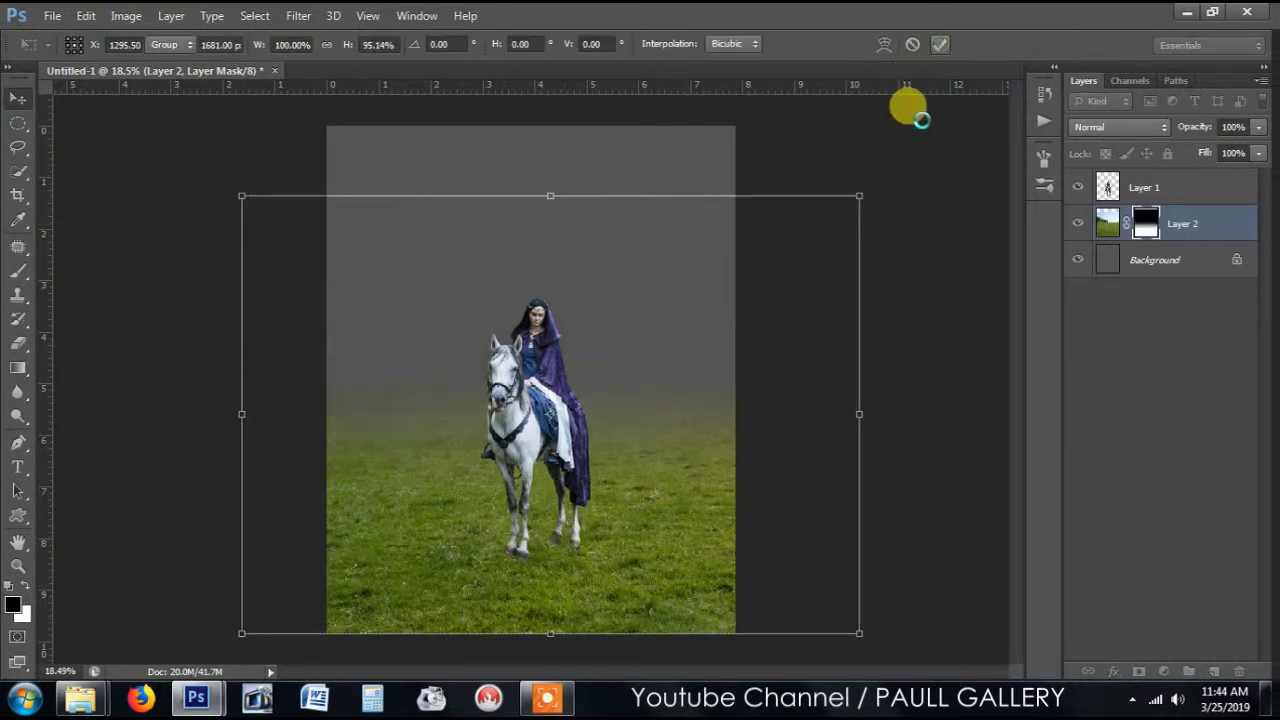
left_click(930, 141)
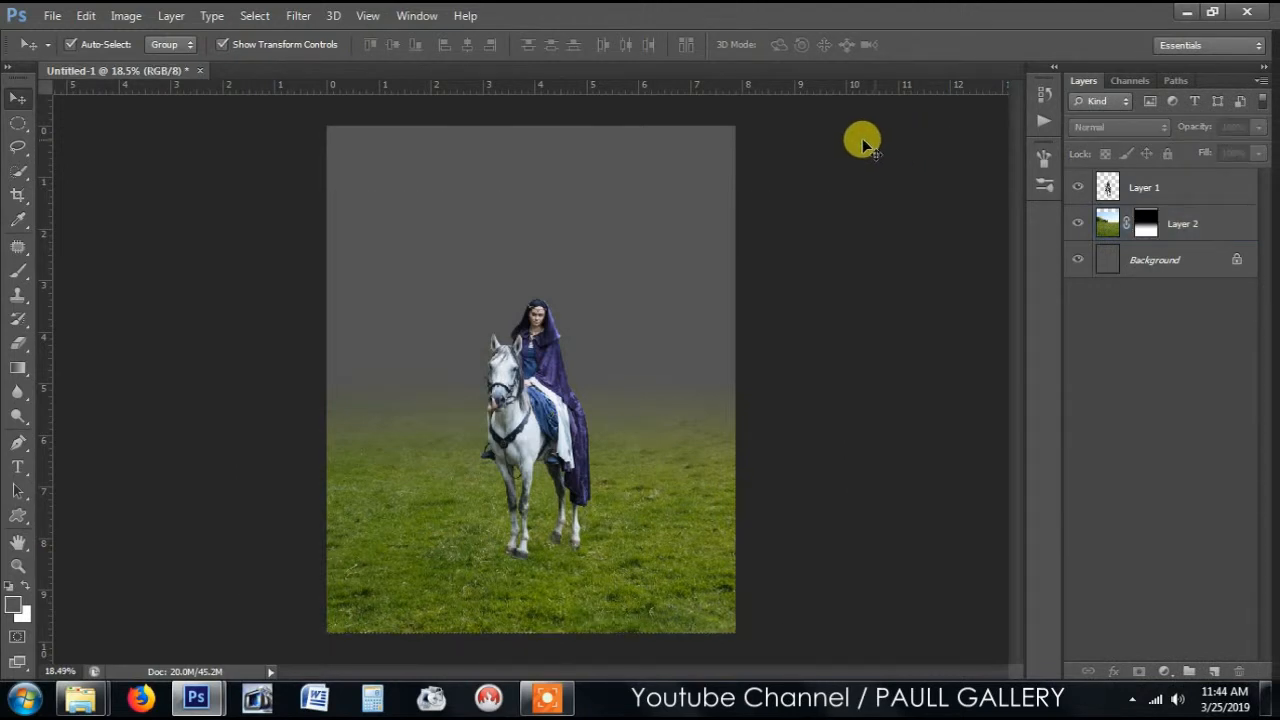
Open the sky stock image field_stock_3_by_the_strawberry_tree from the Woman Riding folder.
left_click(52, 15)
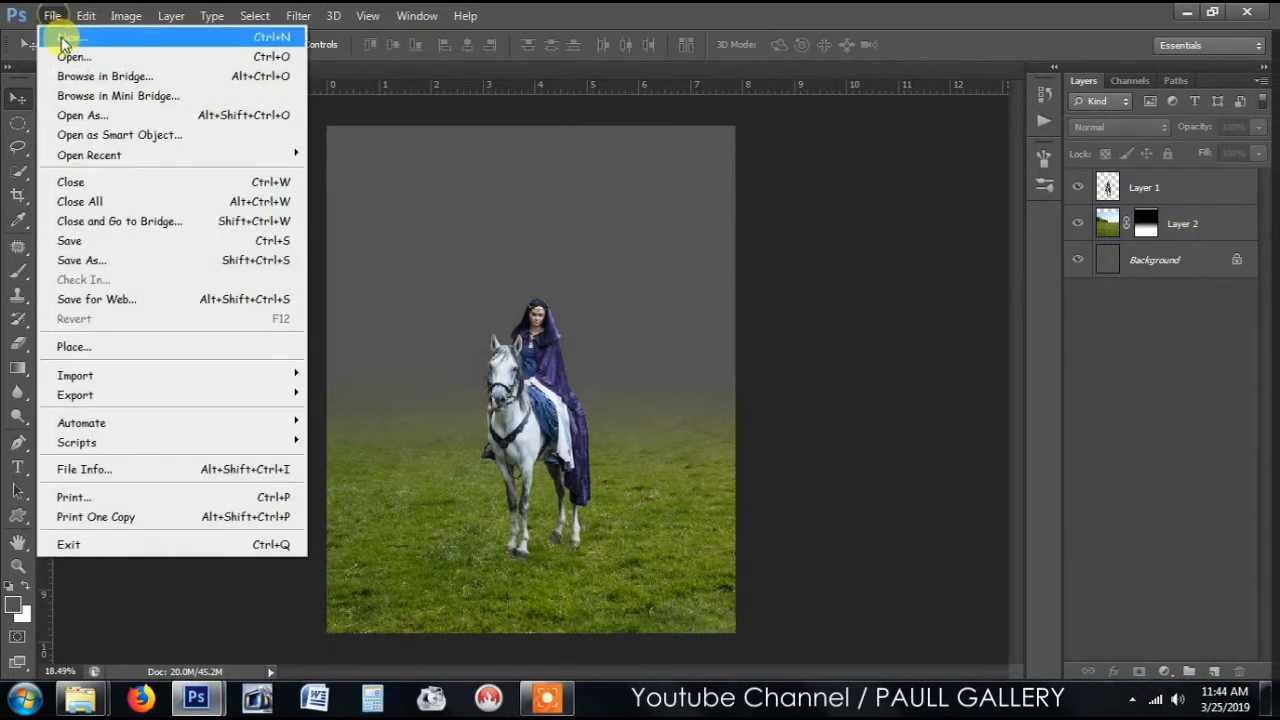
left_click(68, 56)
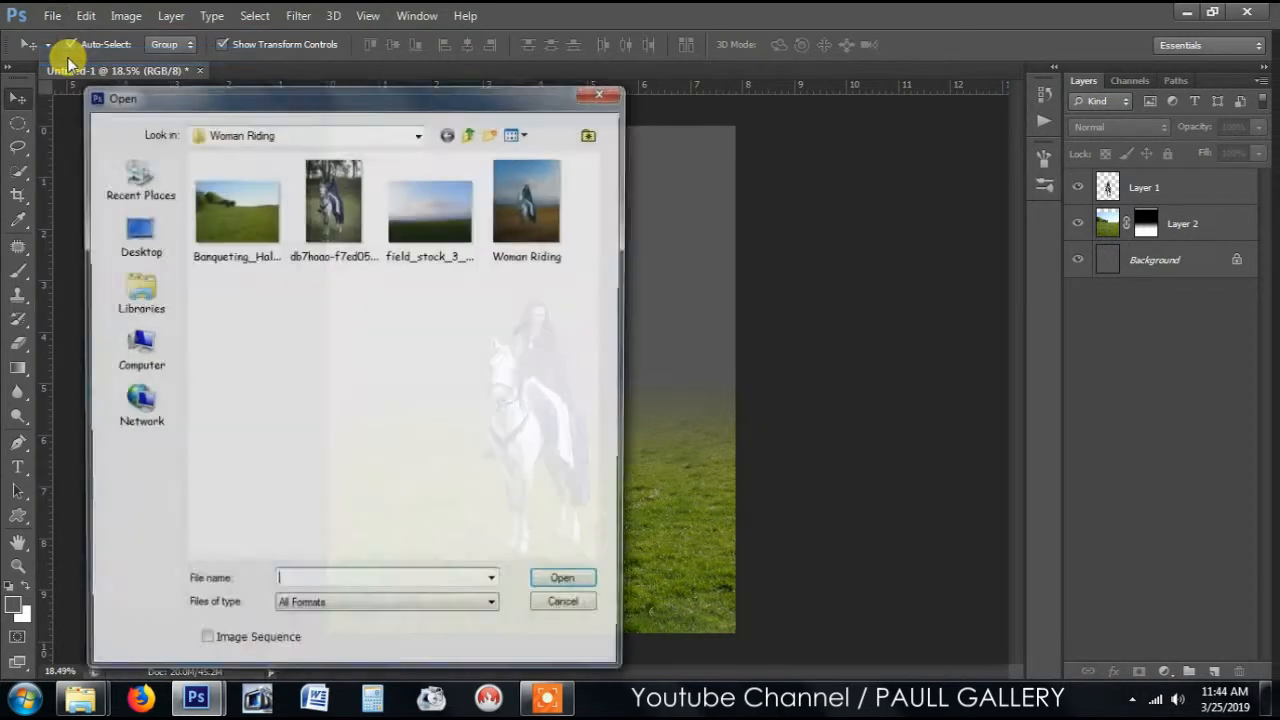
left_click(433, 214)
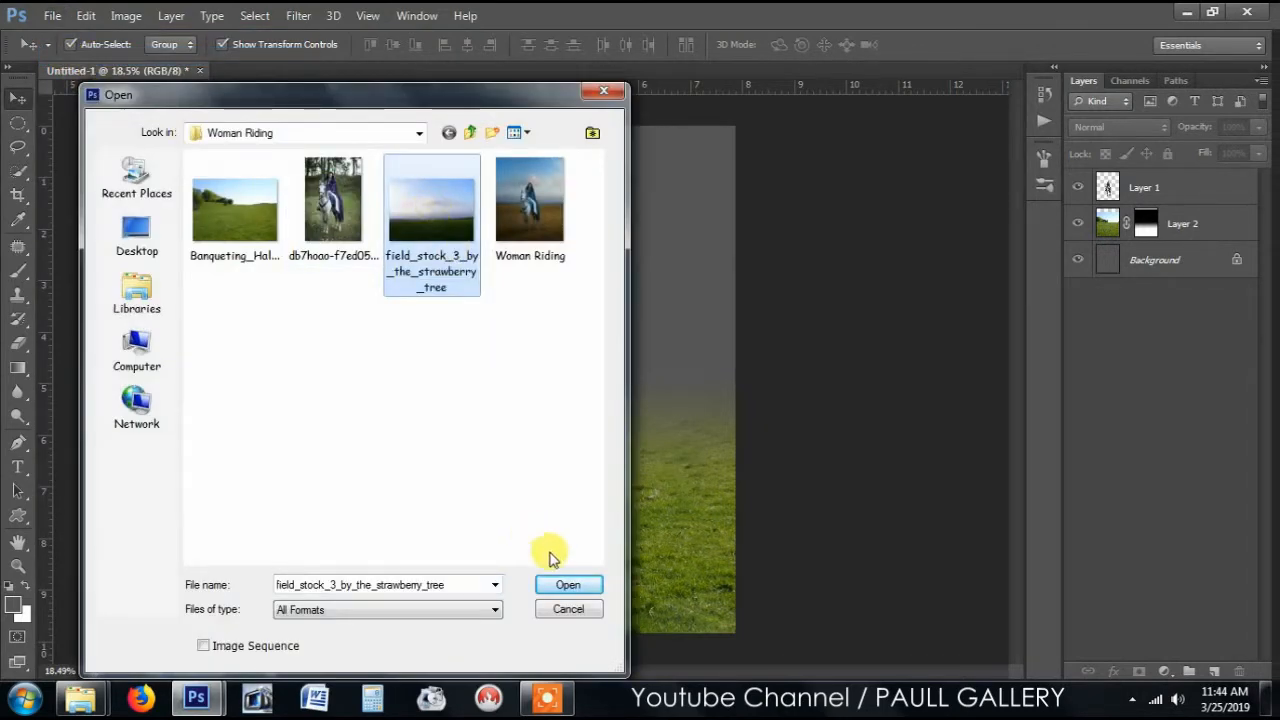
left_click(568, 586)
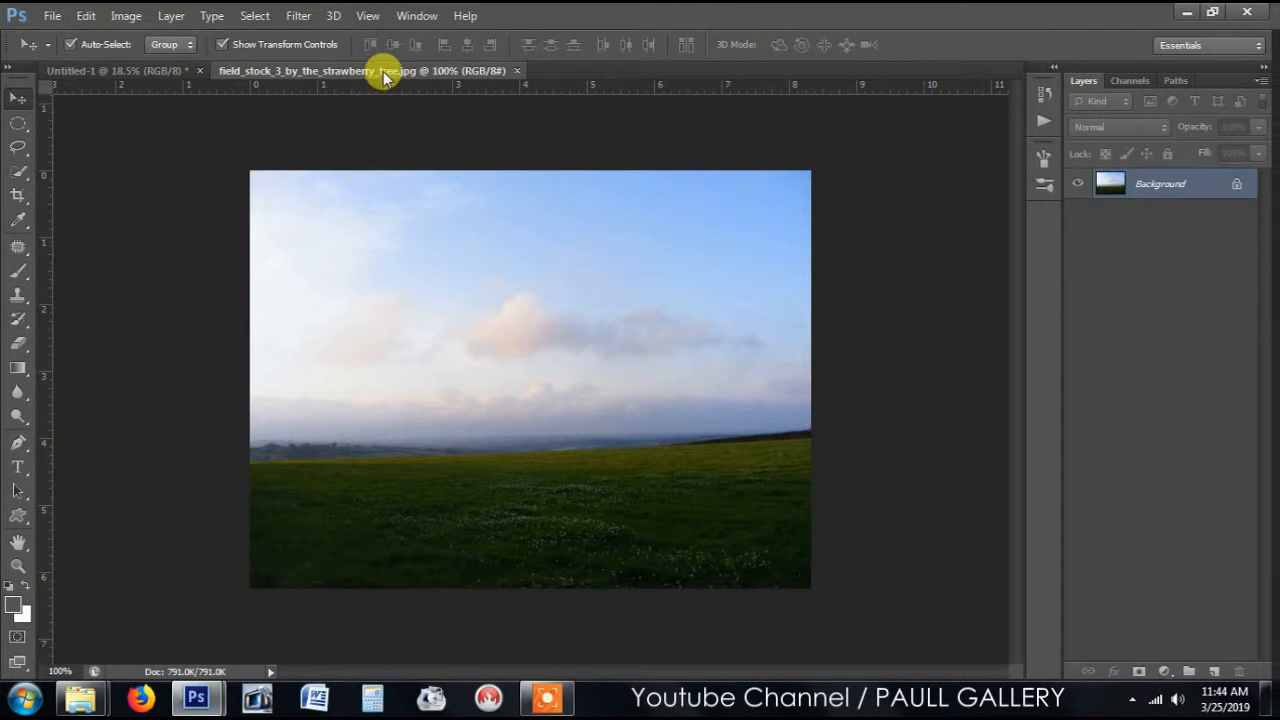
Float the field stock image's window, copy the image into Untitled-1 and dismiss the source window.
left_click_drag(380, 71, 247, 266)
left_click_drag(414, 294, 618, 212)
left_click(640, 259)
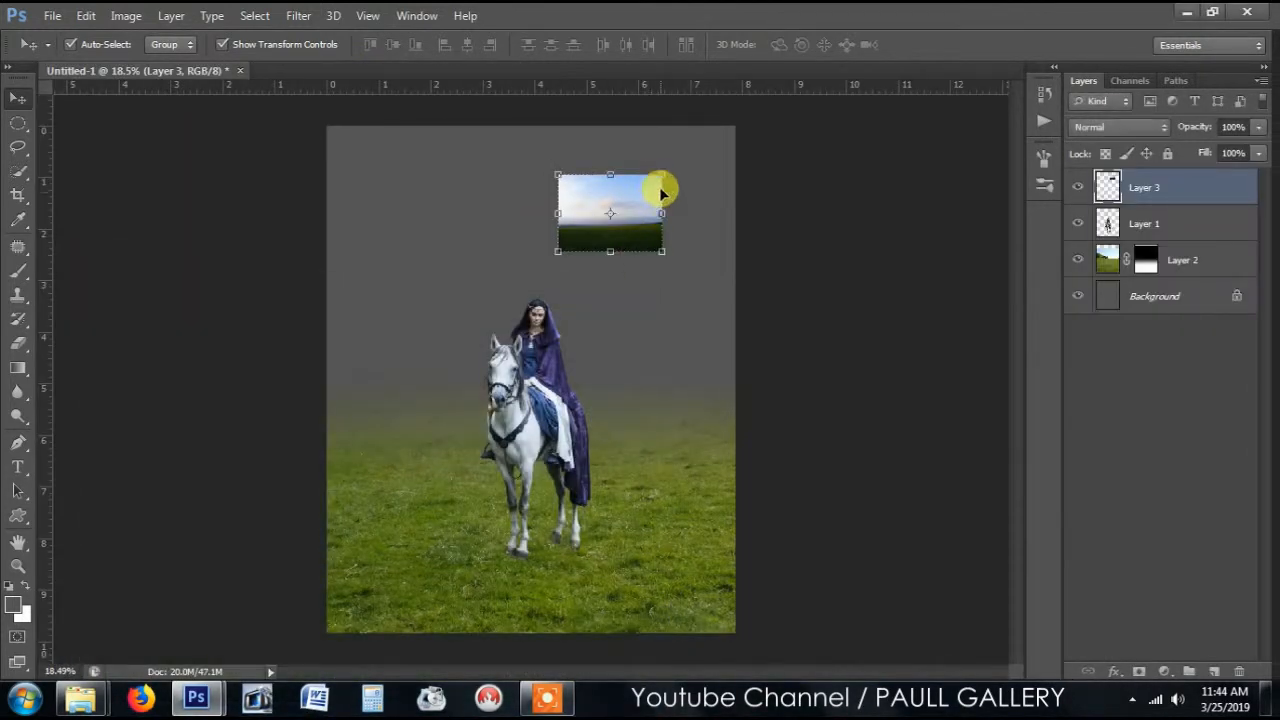
Enlarge and reposition the field stock layer until it covers the full width of the canvas's upper part.
left_click_drag(557, 251, 393, 399)
left_click_drag(586, 401, 586, 392)
left_click_drag(778, 462, 793, 475)
left_click(940, 44)
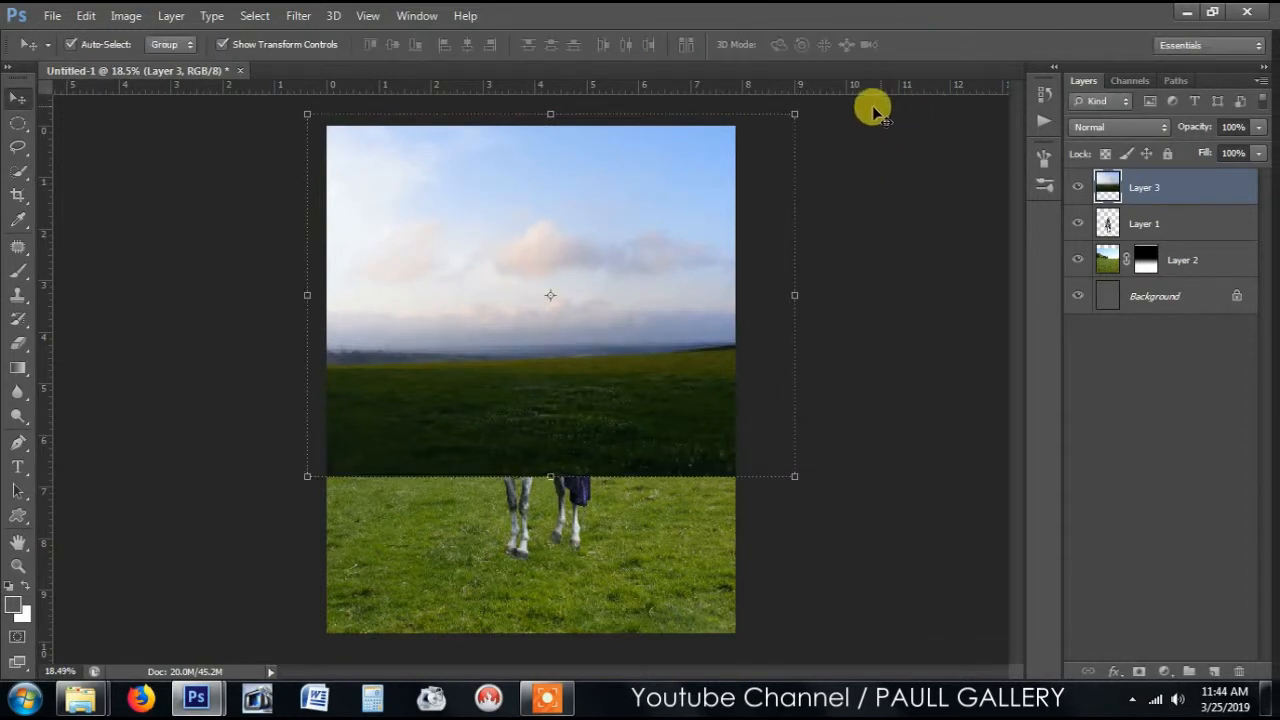
Flip the field stock layer horizontally and apply the transformation.
key("ctrl+t")
right_click(680, 192)
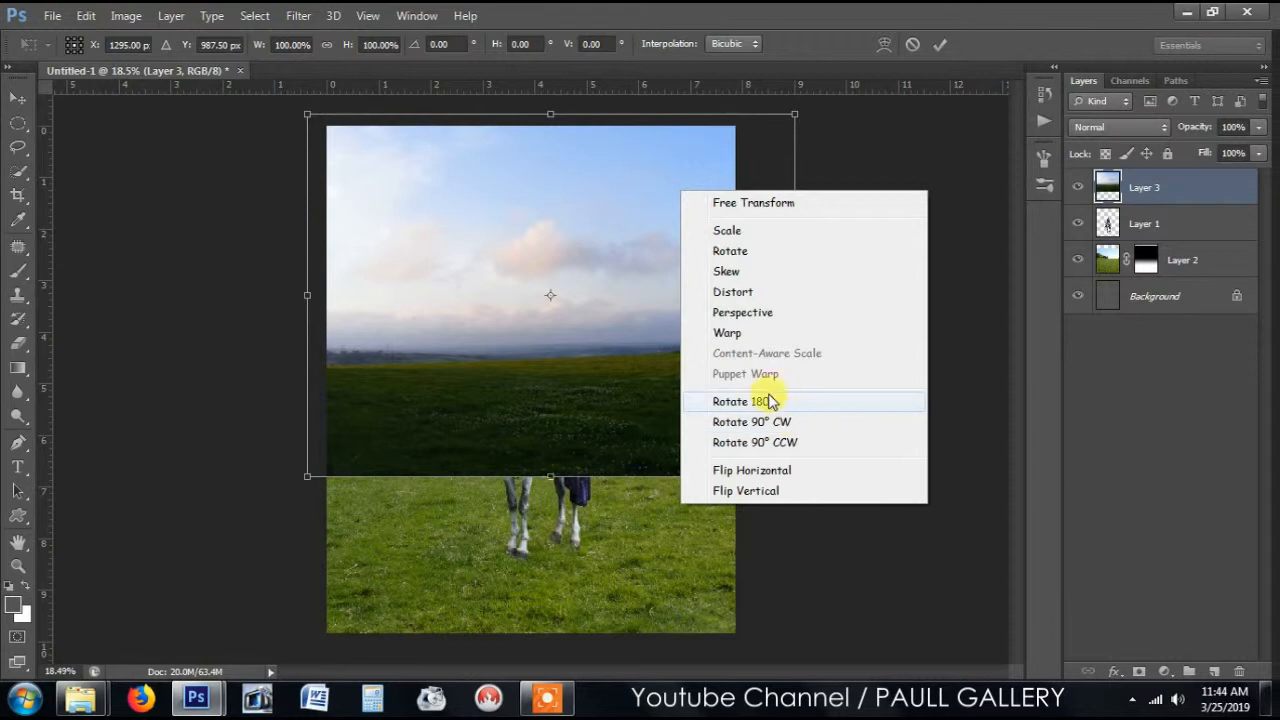
left_click(772, 470)
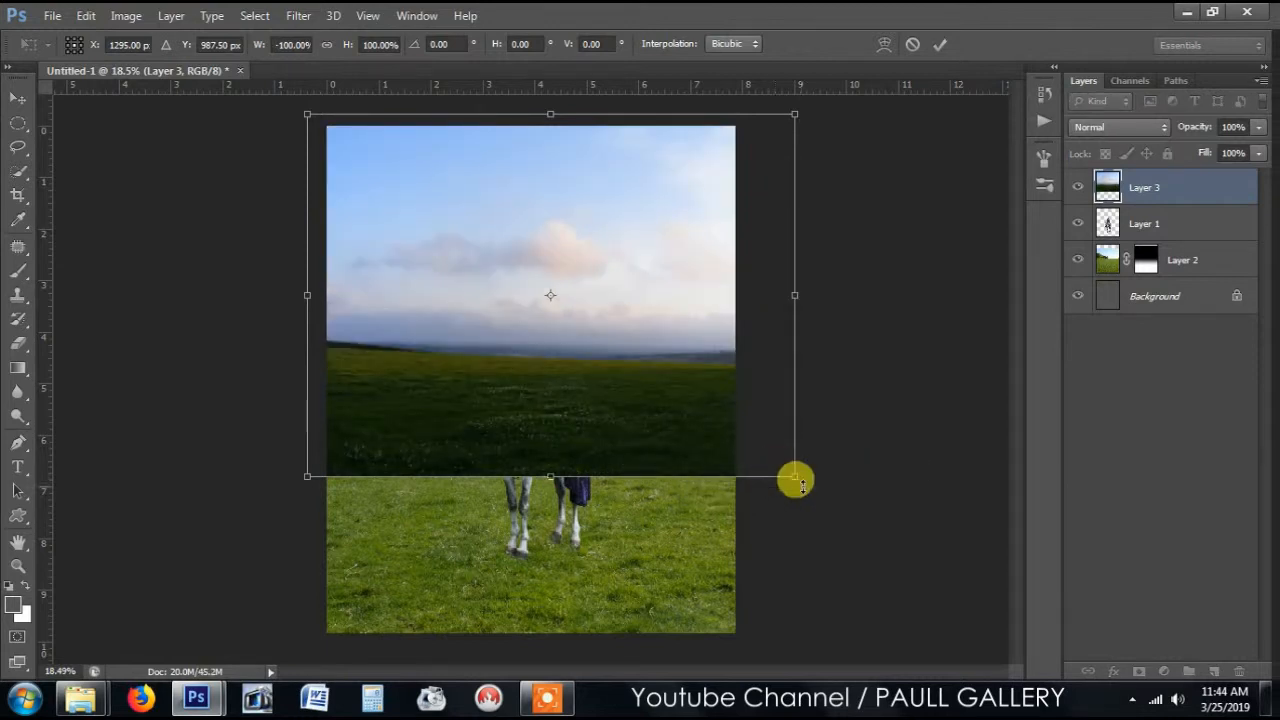
left_click(940, 44)
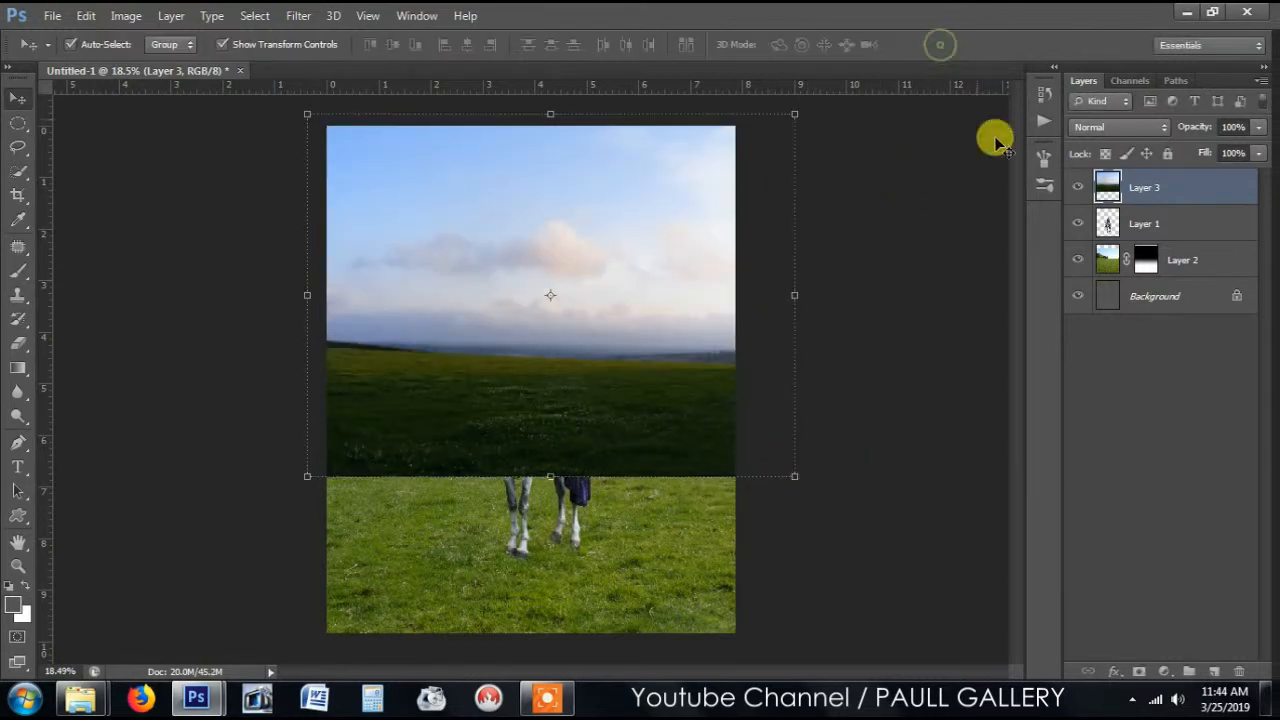
Move the sky Layer 3 beneath the meadow Layer 2, then scale it to about 119% and rotate it -0.74°.
left_click_drag(1174, 195, 1180, 274)
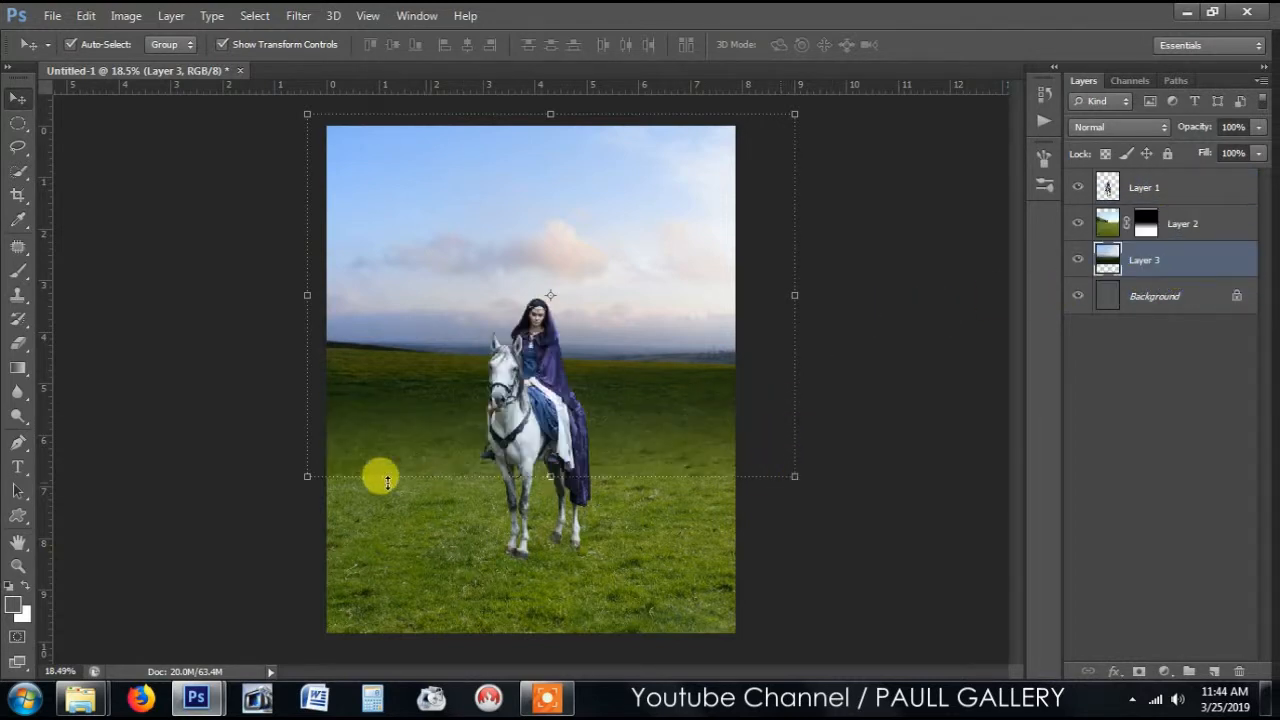
left_click_drag(302, 477, 216, 539)
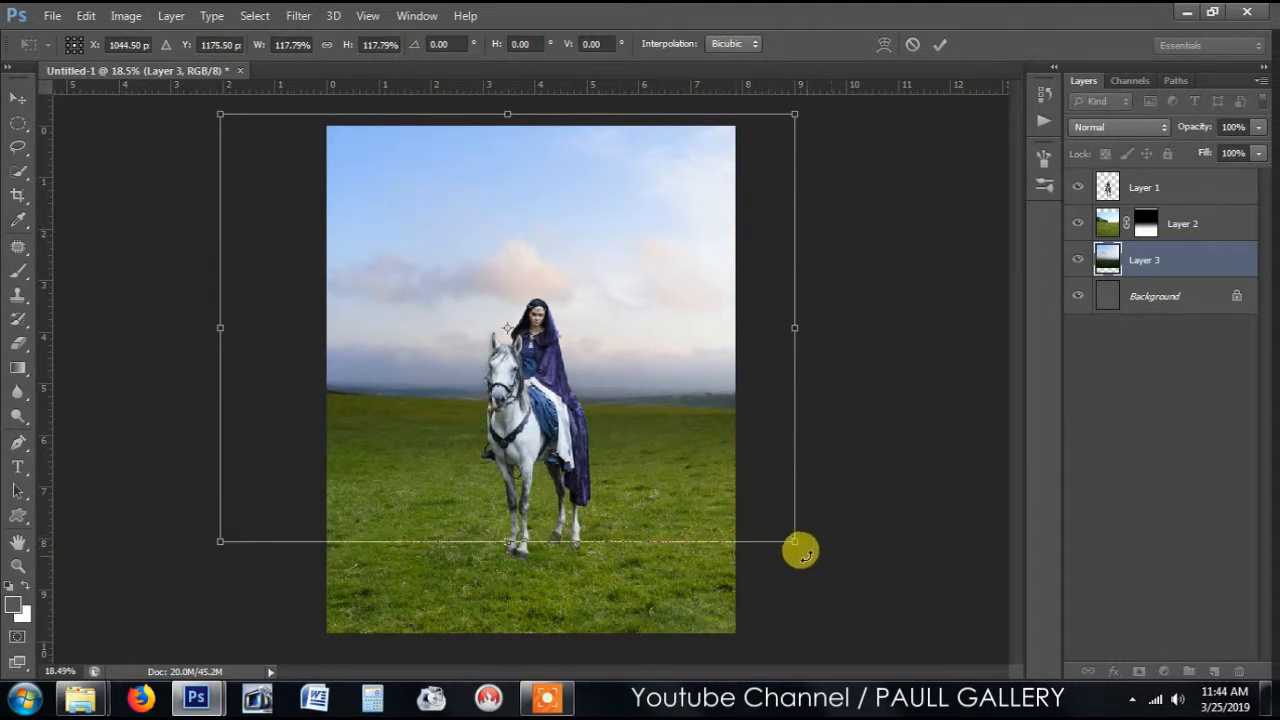
mouse_move(806, 555)
left_mouse_down()
mouse_move(816, 551)
mouse_move(804, 547)
left_mouse_up()
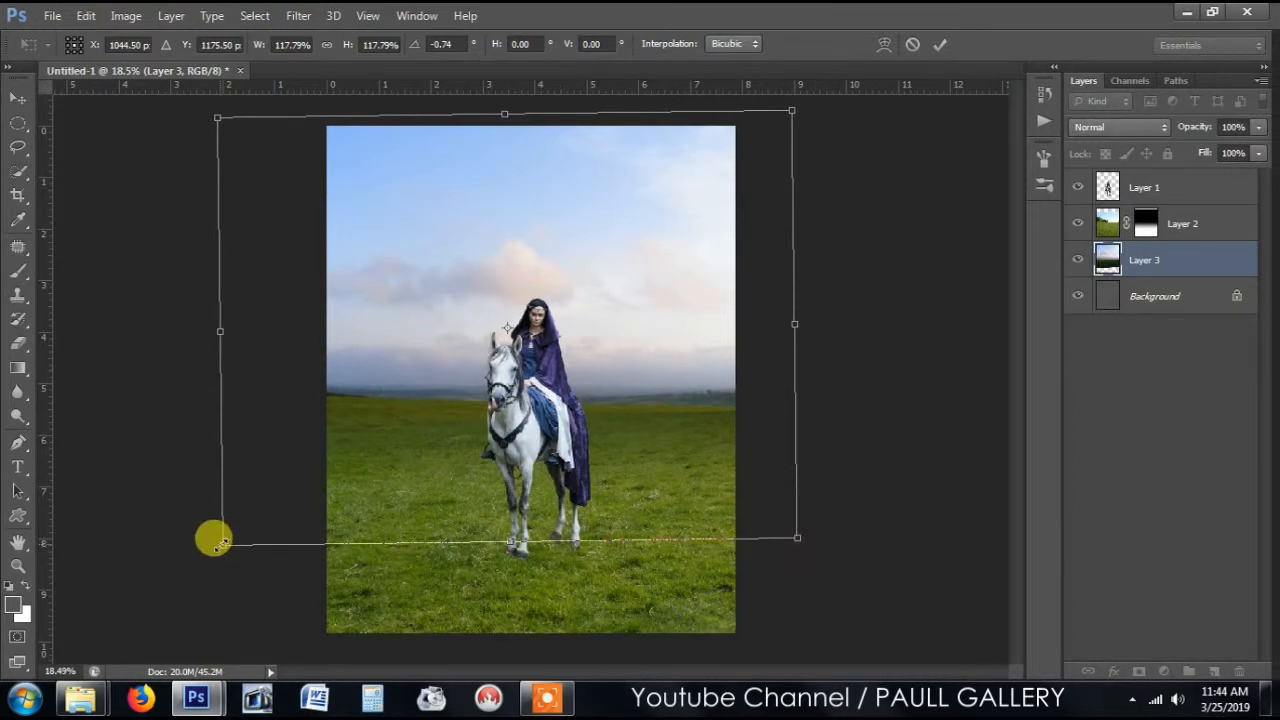
left_click_drag(211, 537, 216, 549)
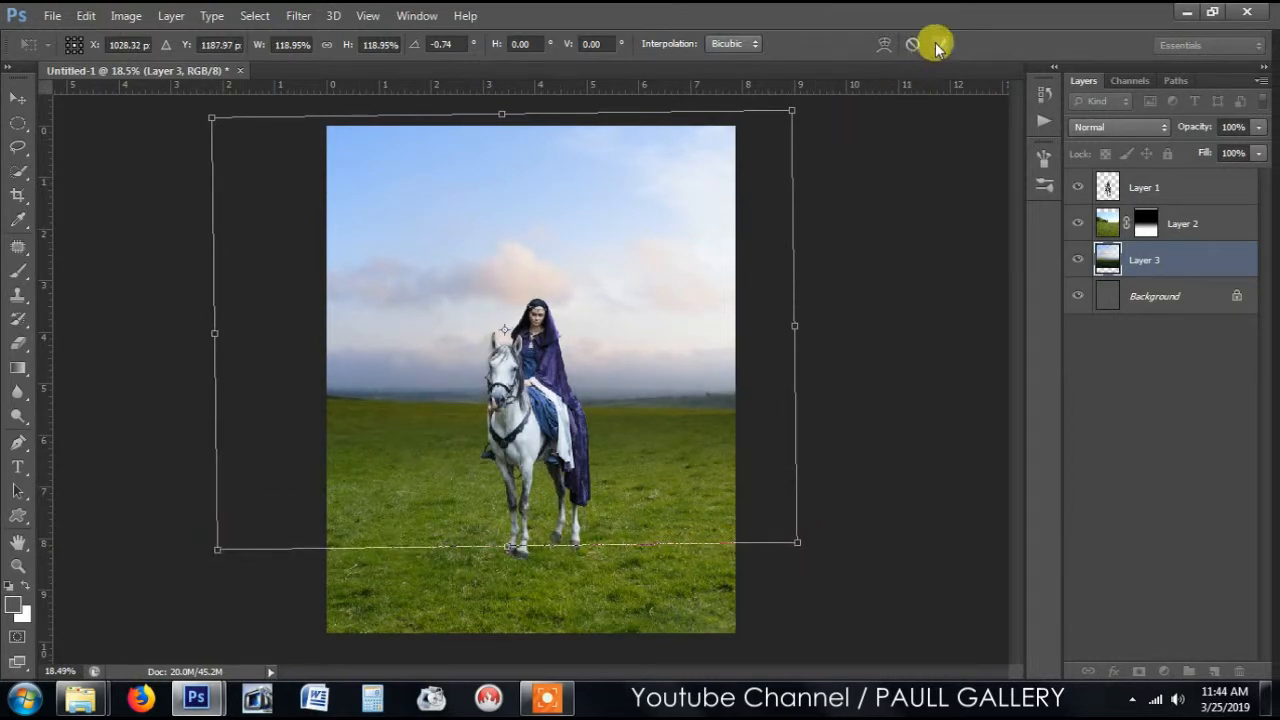
left_click(890, 263)
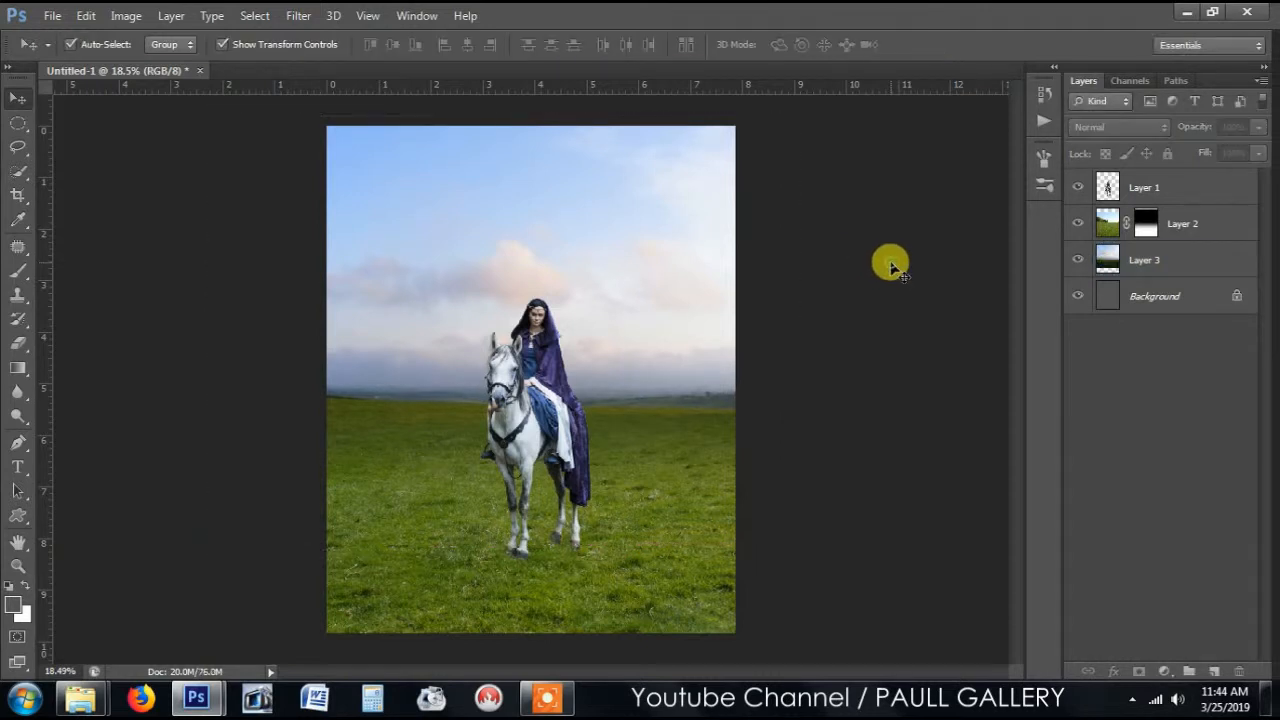
Nudge the woman on horseback slightly down on the meadow and deselect her layer.
scroll(890, 263, "down", 2)
left_click(588, 416)
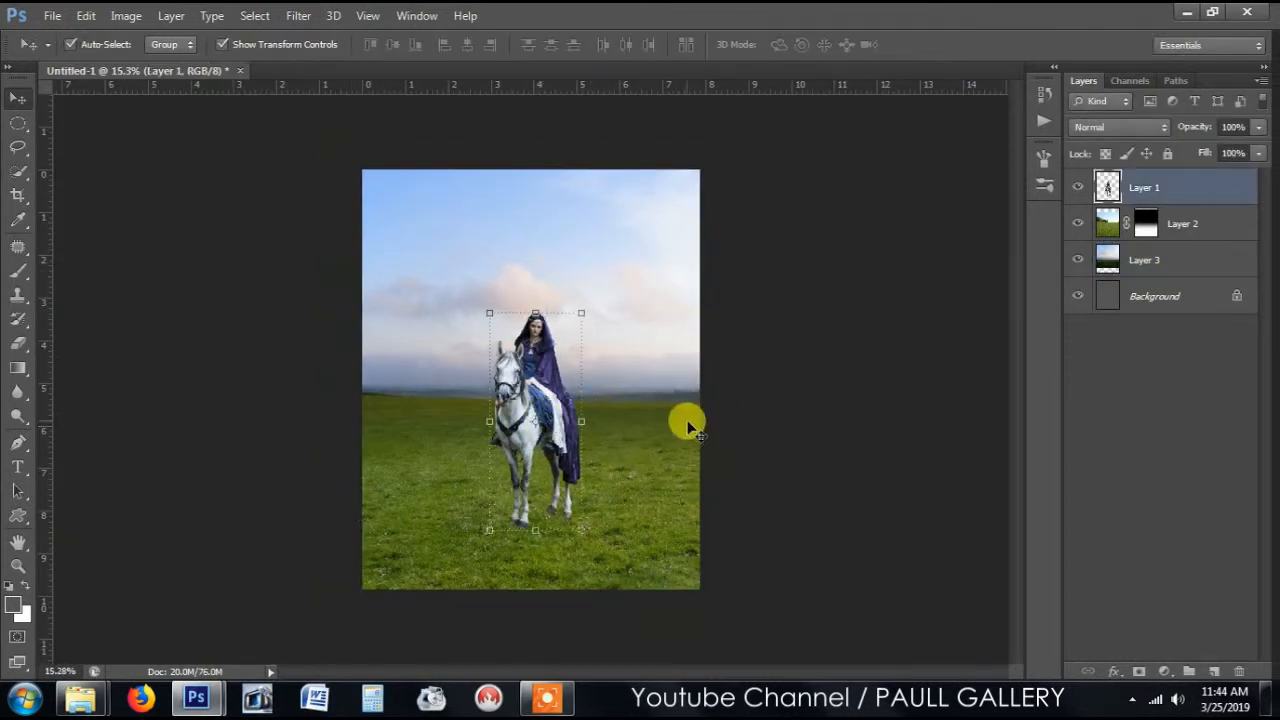
key("shift+Down")
key("shift+Down")
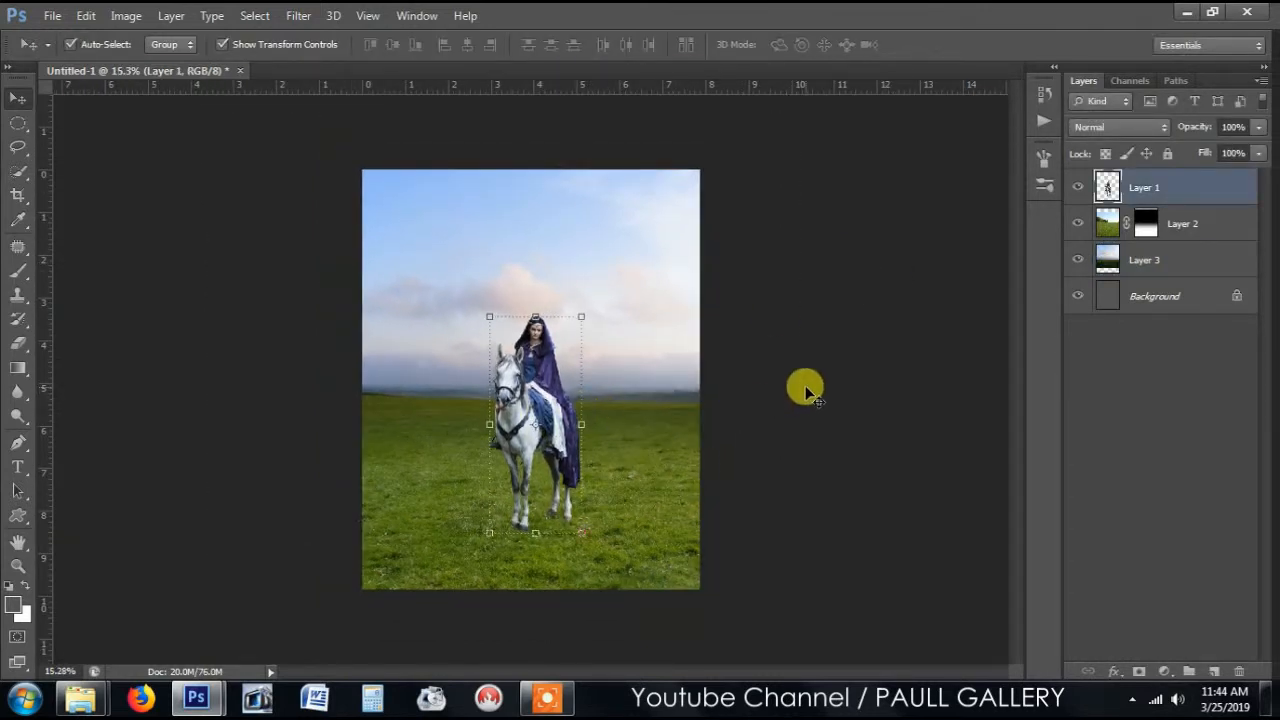
left_click(811, 390)
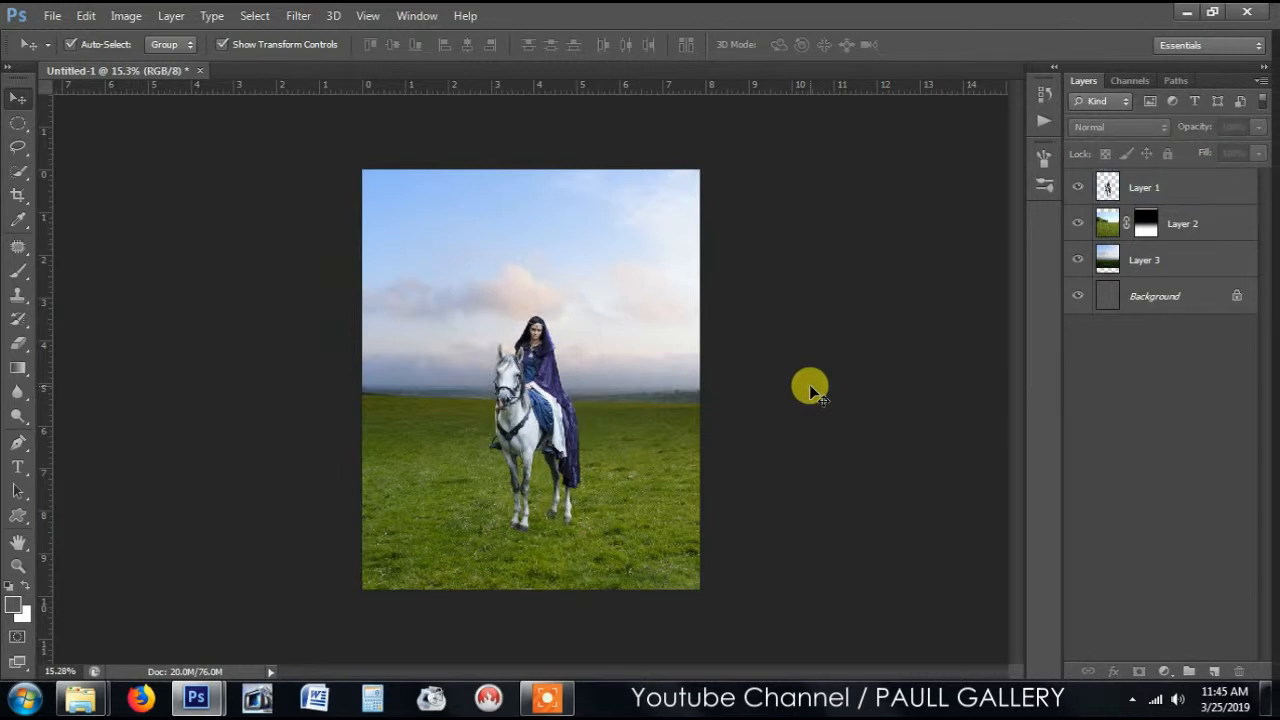
scroll(811, 390, "up", 1)
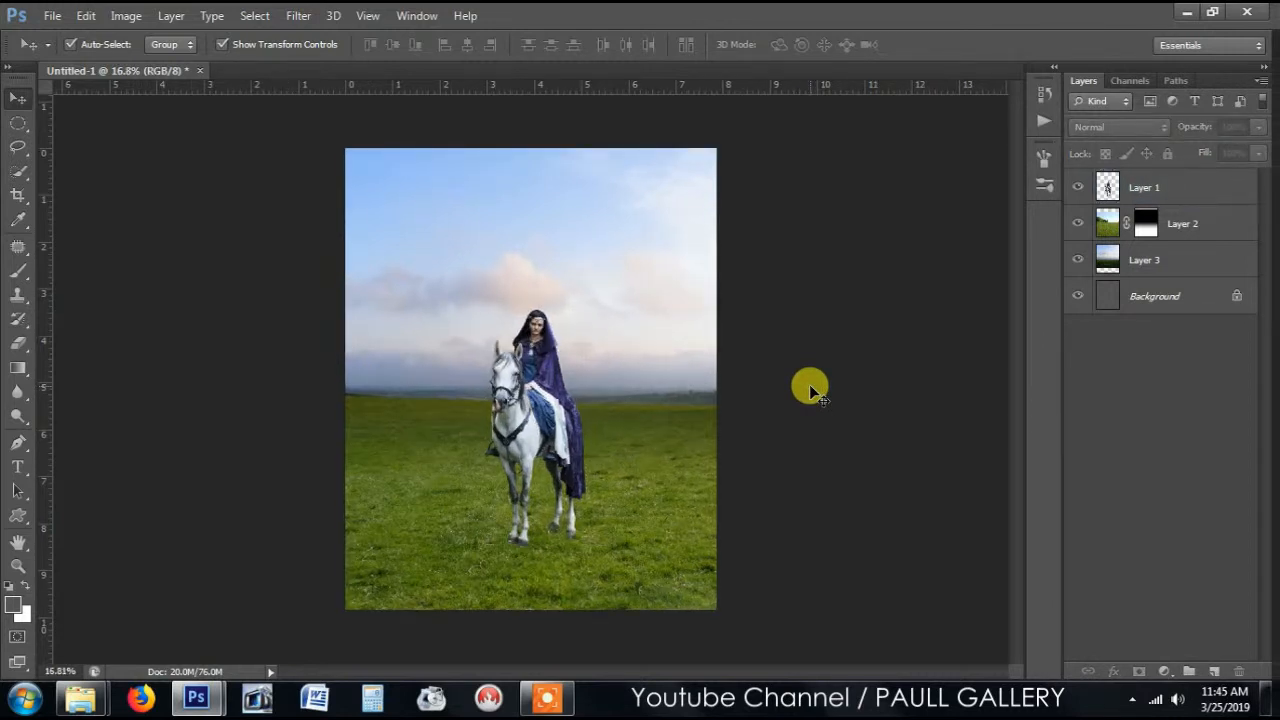
scroll(810, 388, "down", 1)
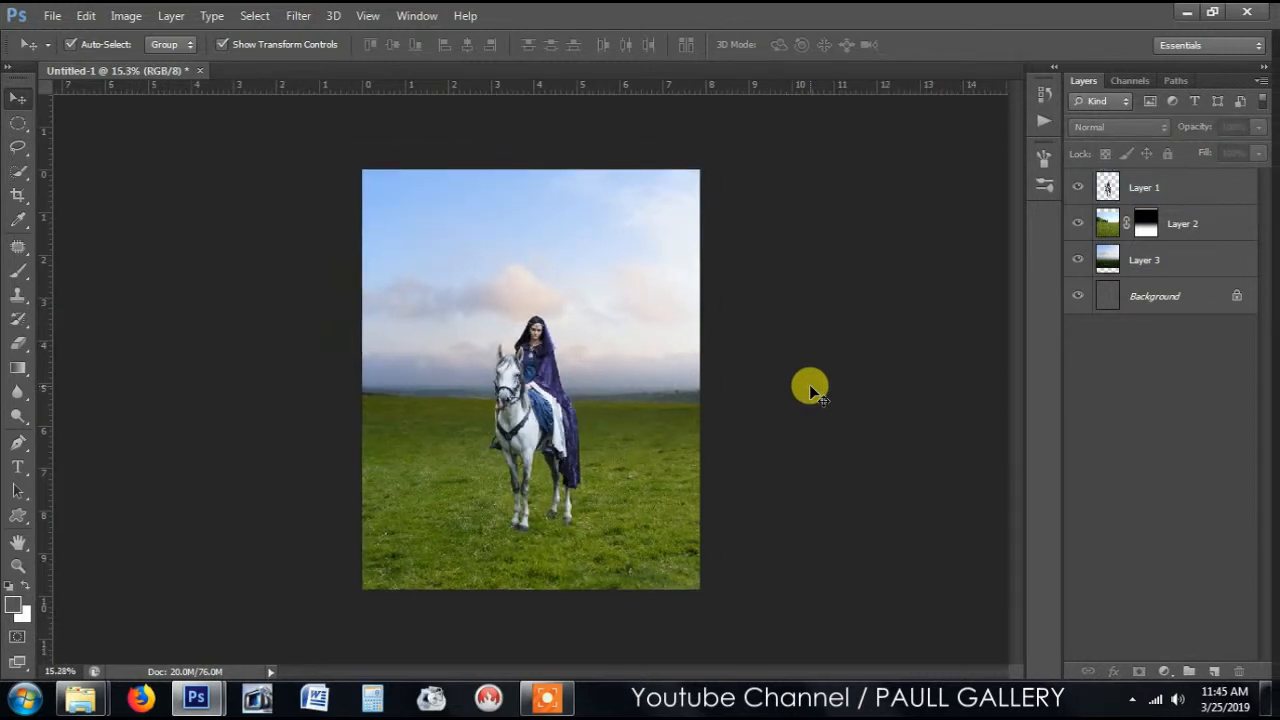
Apply the meadow Layer 2's mask permanently to the layer.
left_click(1147, 231)
right_click(1147, 231)
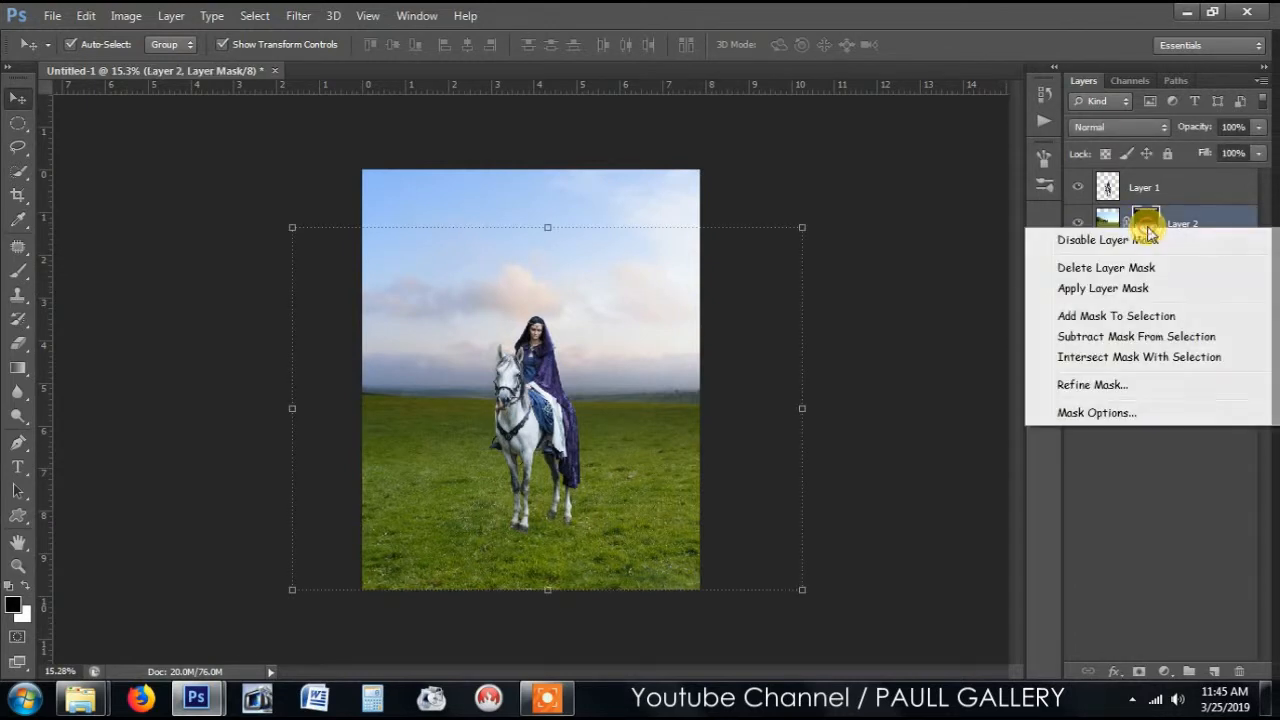
left_click(1121, 290)
left_click(920, 275)
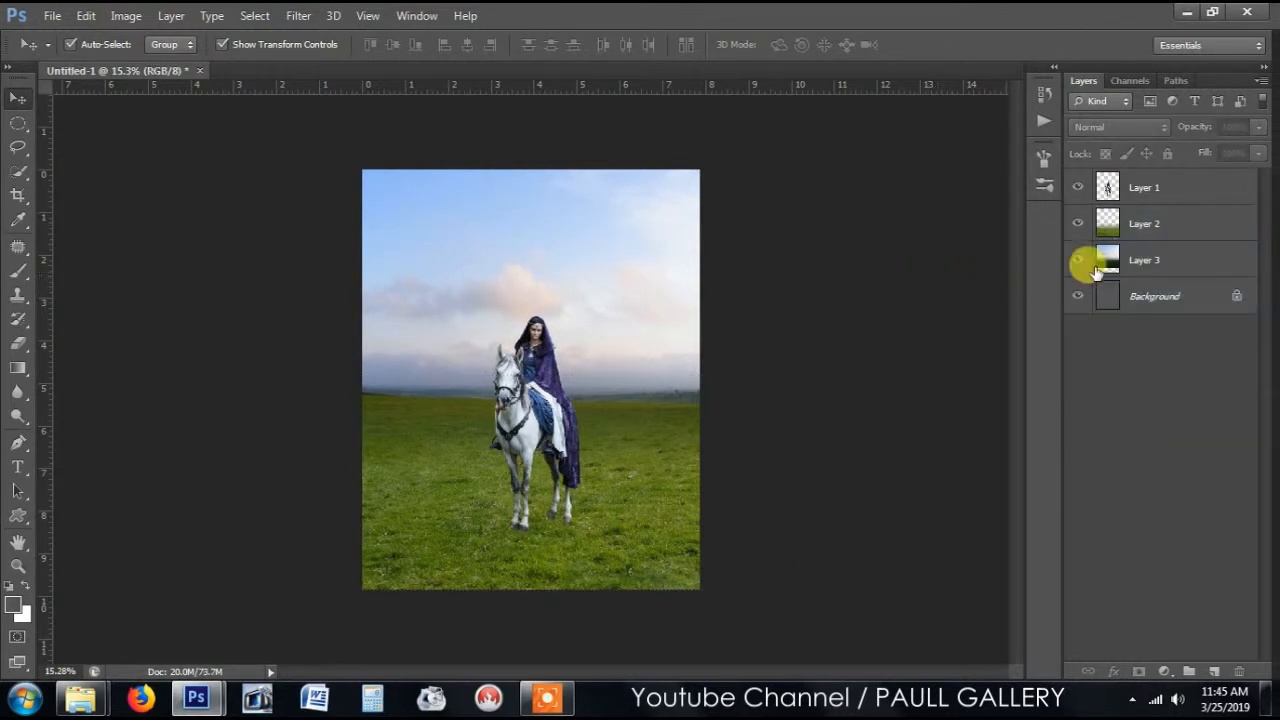
Apply a Lens Blur to the sky Layer 3 with radius 40, blade curvature 50, rotation 20, and zero brightness, threshold and noise.
left_click(1178, 262)
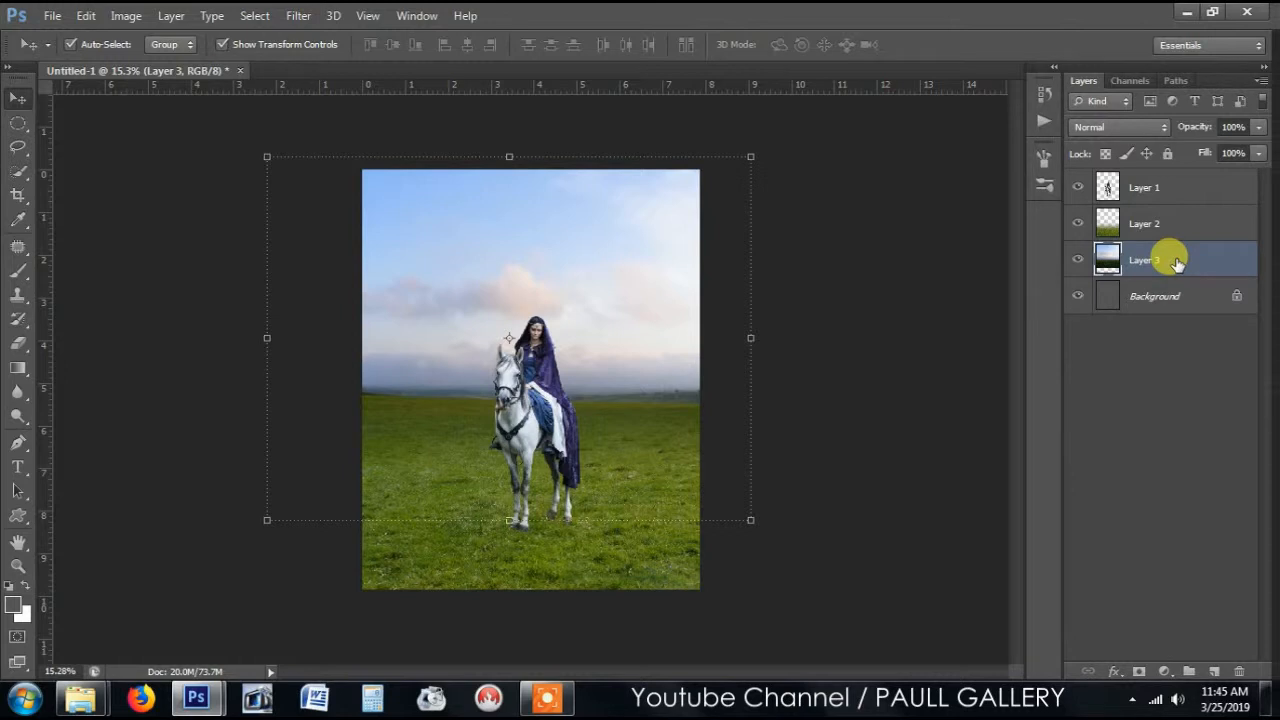
left_click(298, 16)
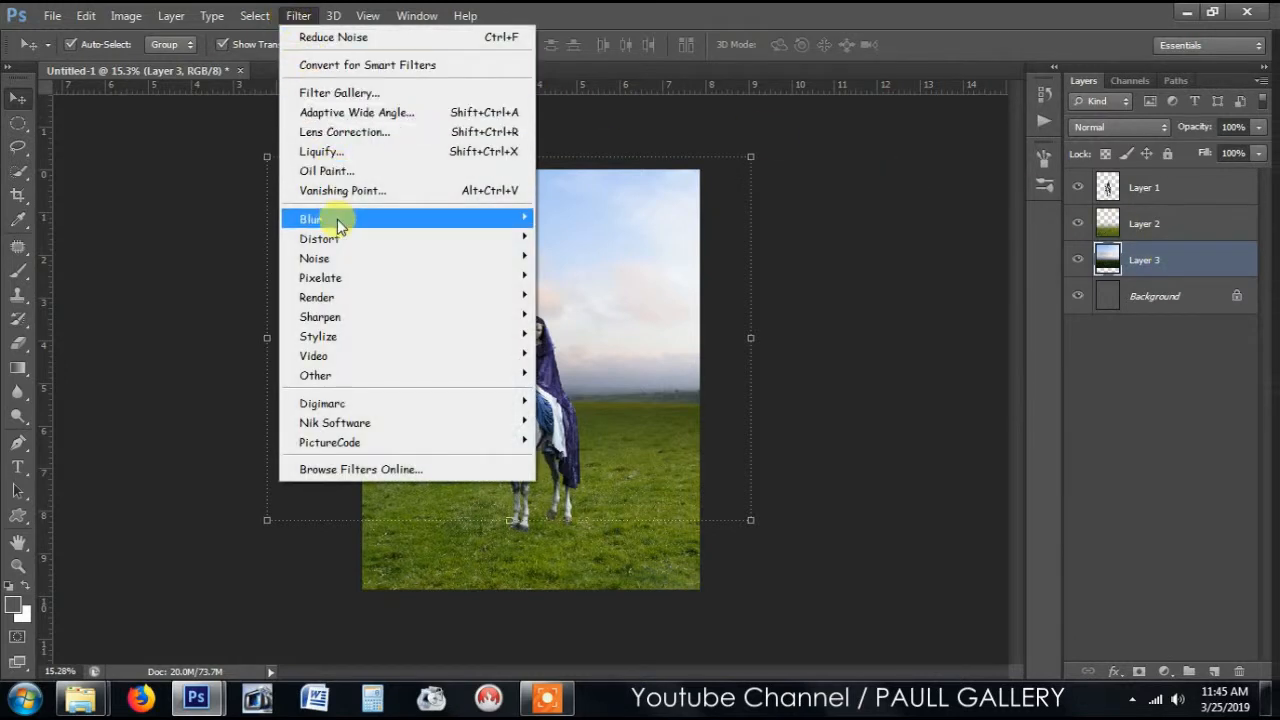
mouse_move(332, 218)
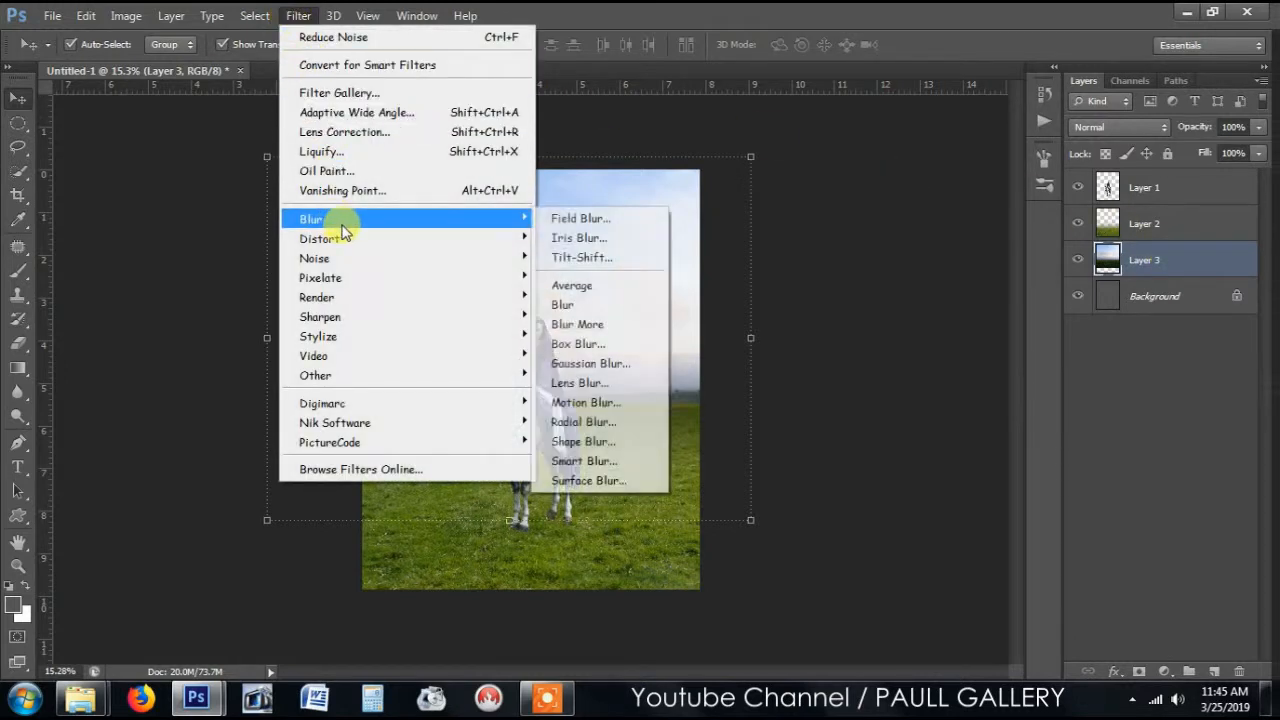
left_click(626, 388)
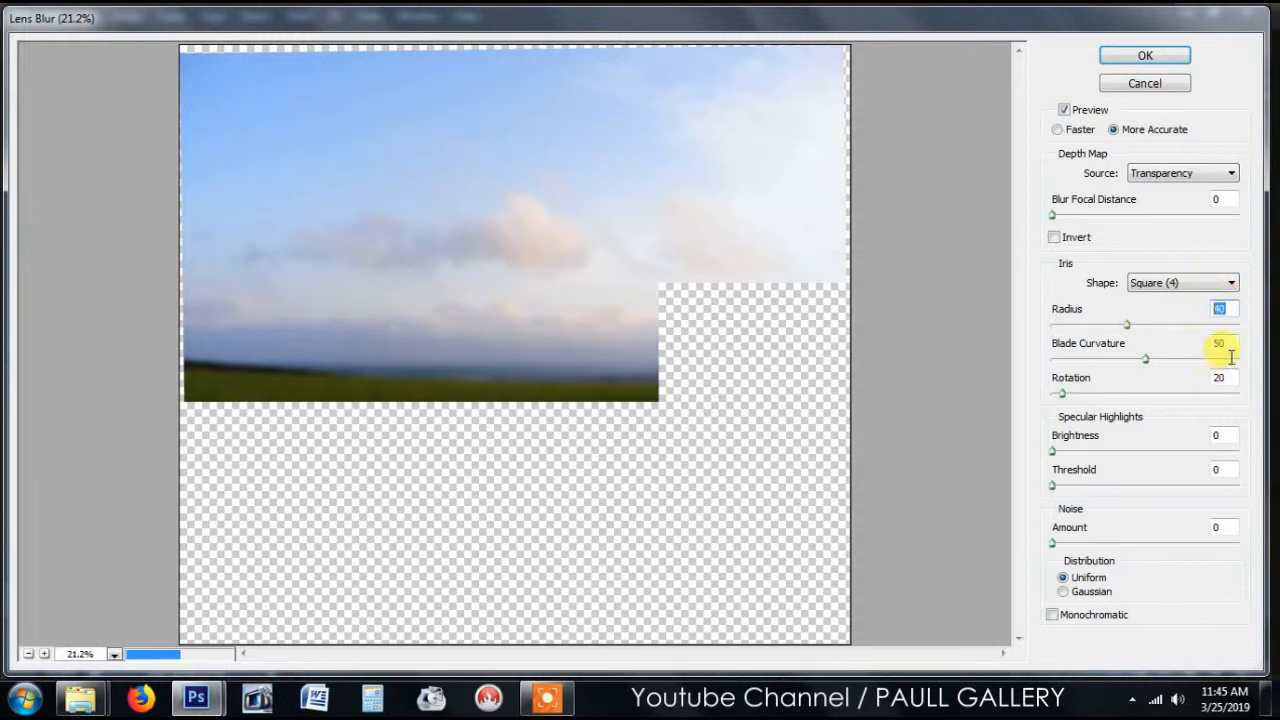
left_click(1222, 343)
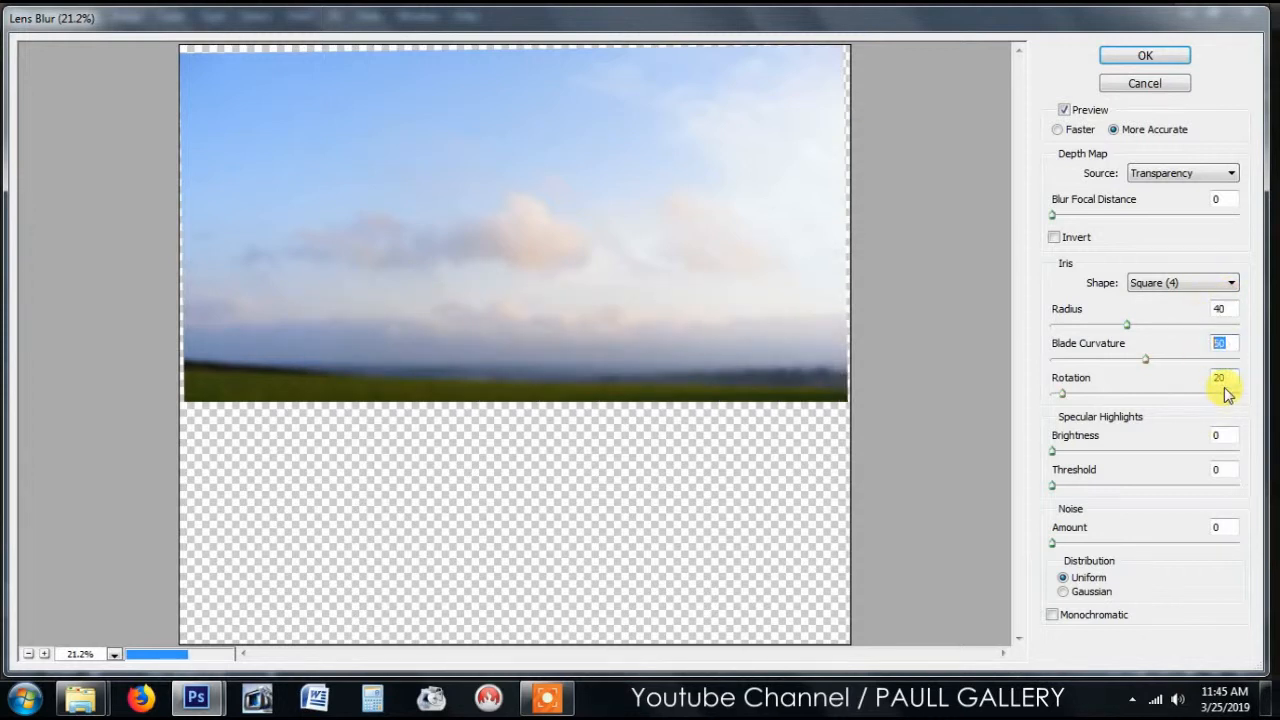
left_click(1222, 377)
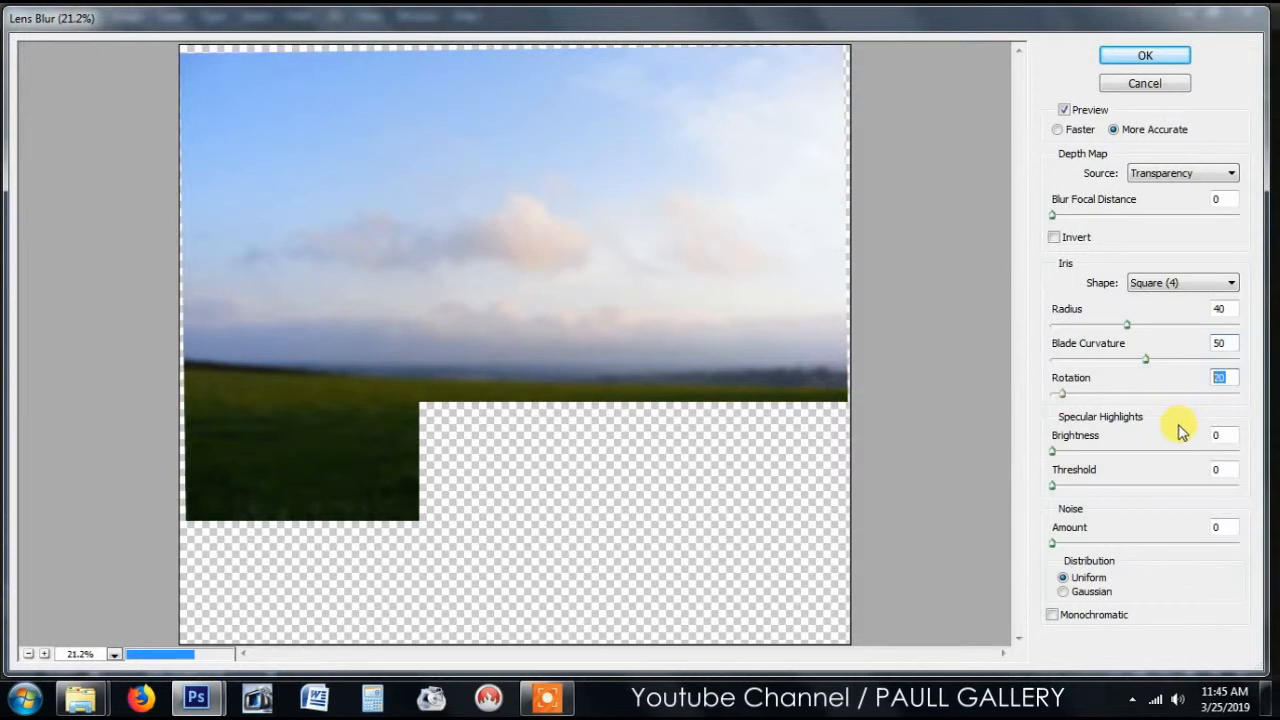
left_click(1222, 435)
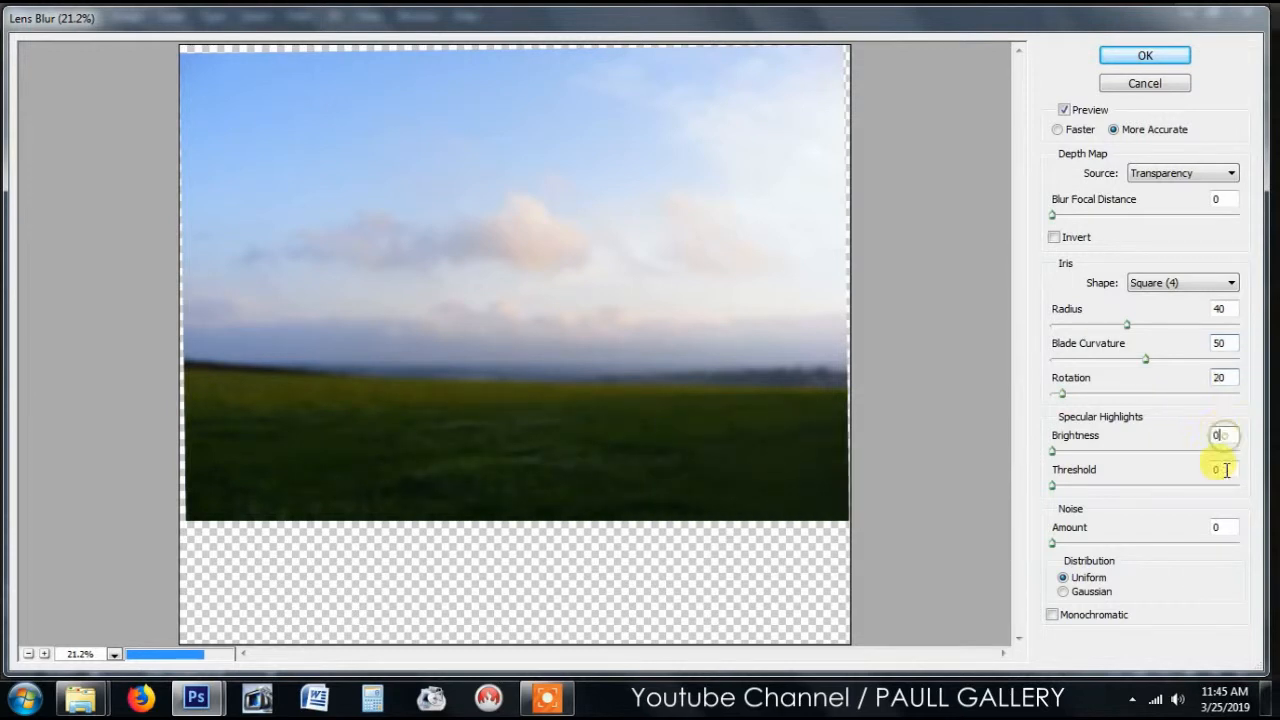
left_click(1224, 469)
left_click(1222, 527)
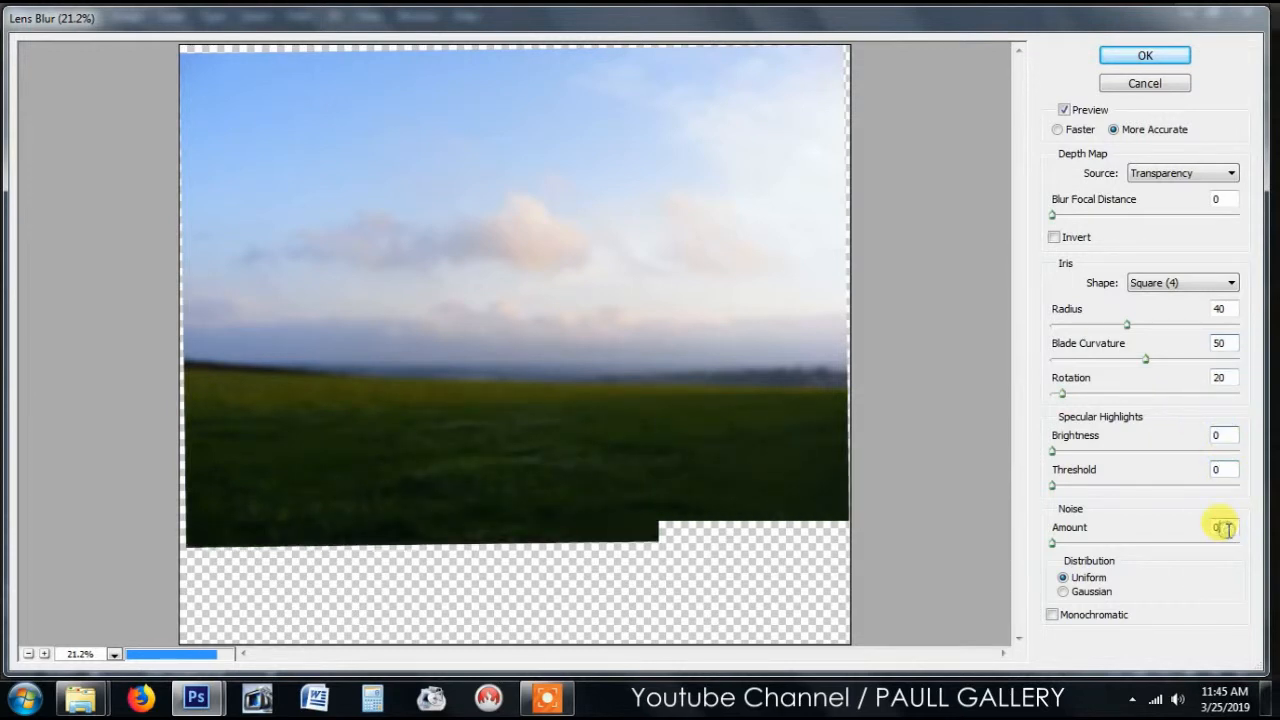
left_click(1145, 56)
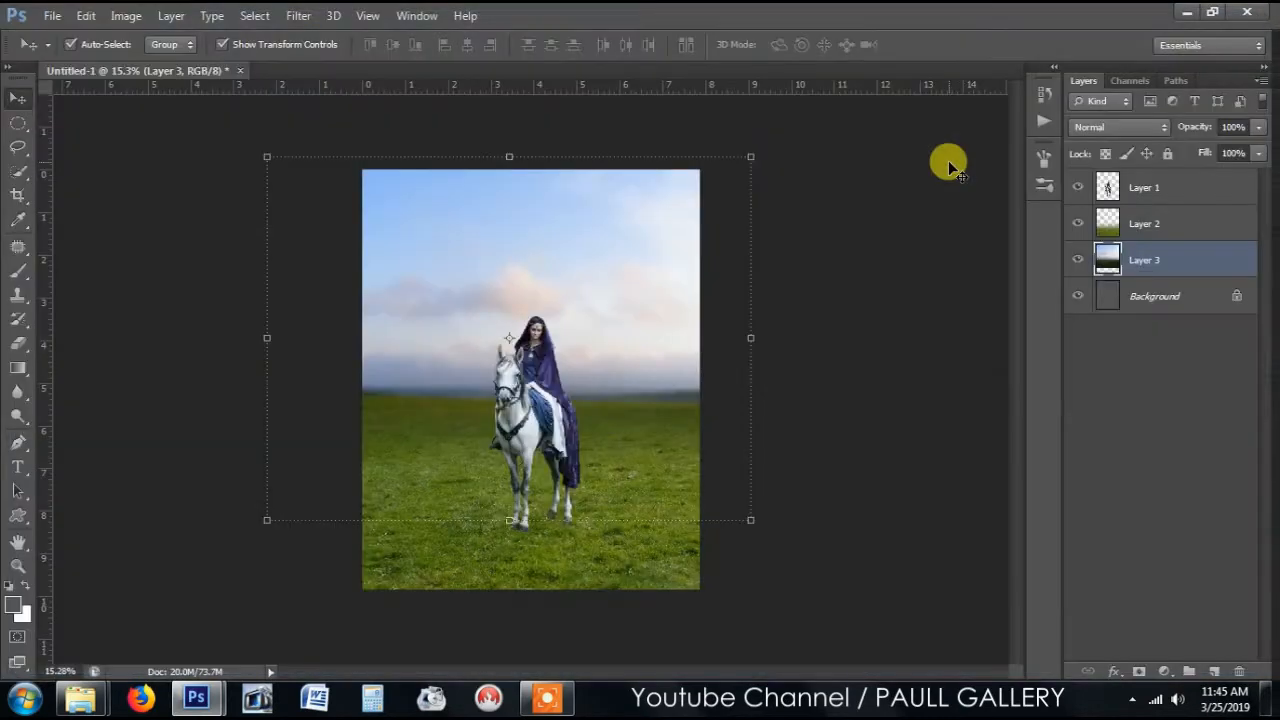
left_click(904, 200)
scroll(881, 232, "up", 1)
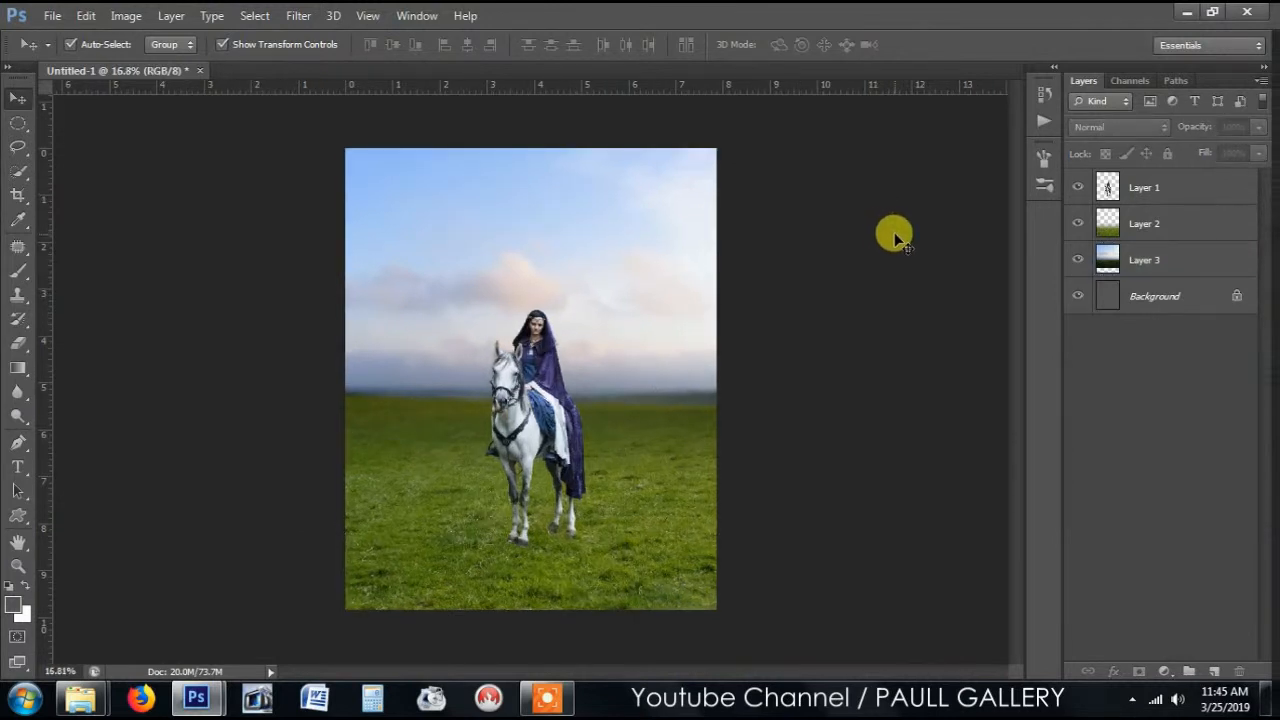
scroll(893, 237, "down", 1)
Darken the meadow Layer 2 with a Brightness/Contrast adjustment, setting brightness to -59.
left_click(626, 504)
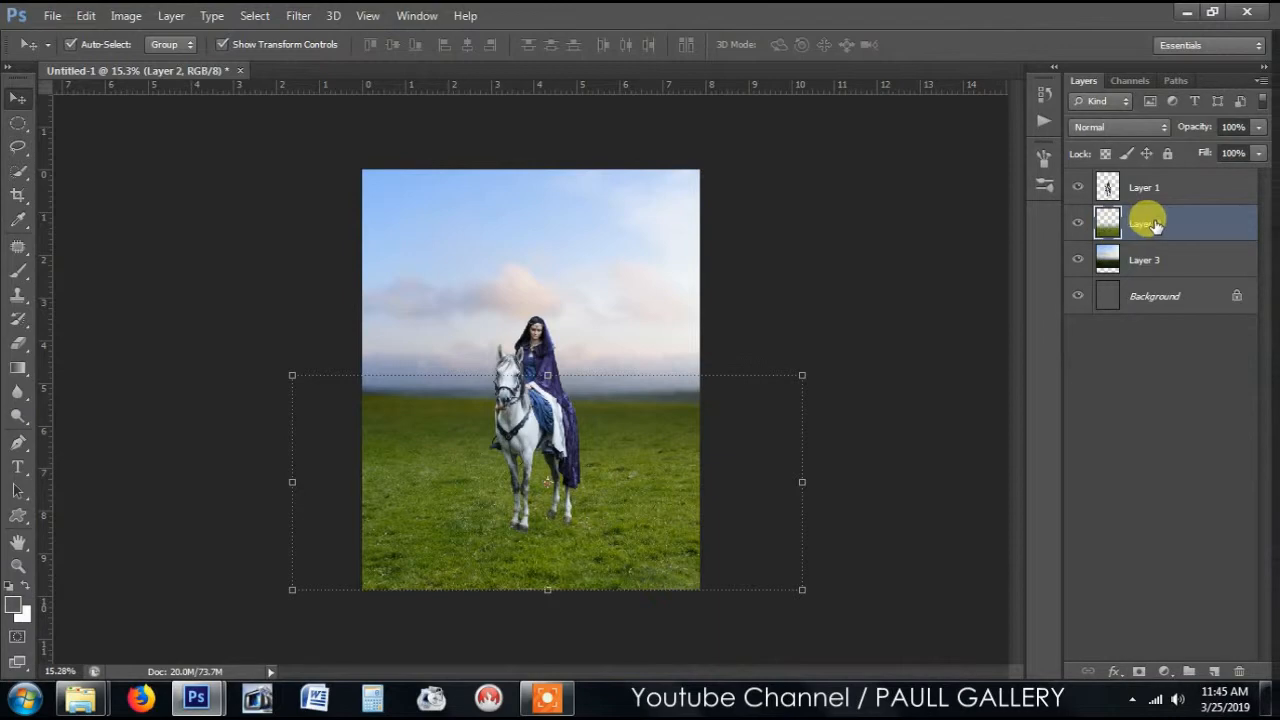
left_click(126, 16)
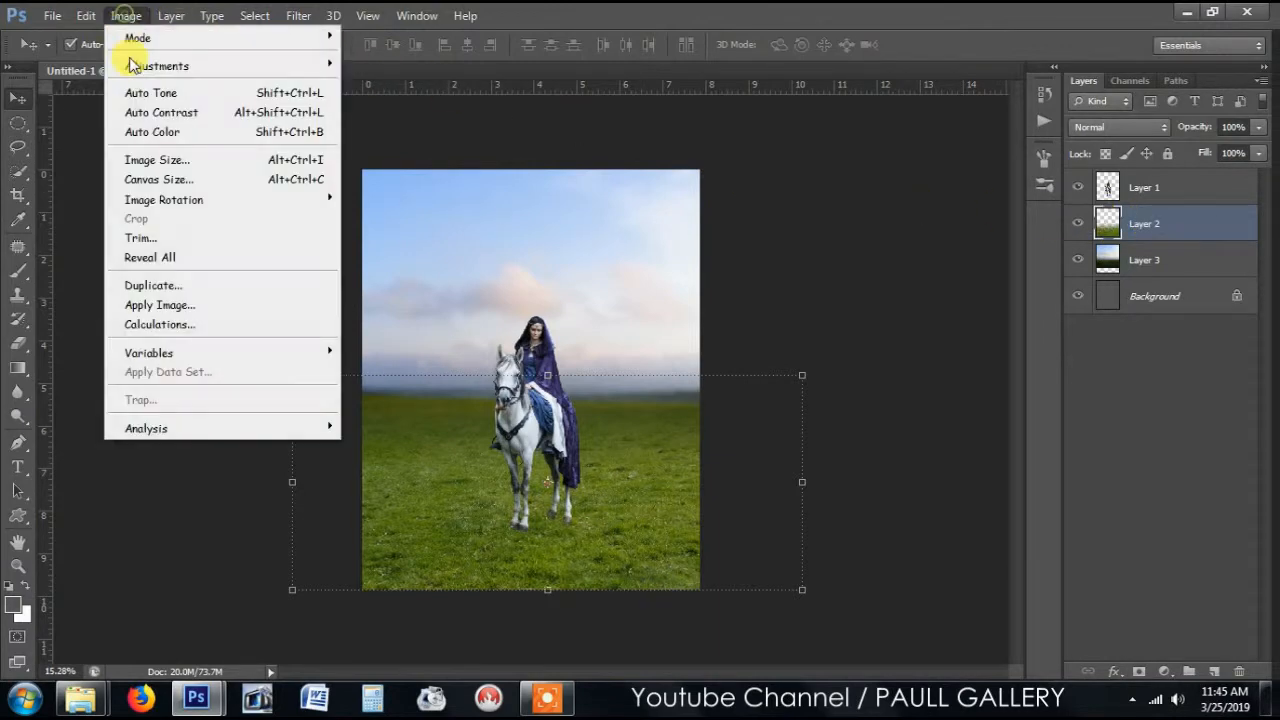
mouse_move(134, 65)
left_click(432, 66)
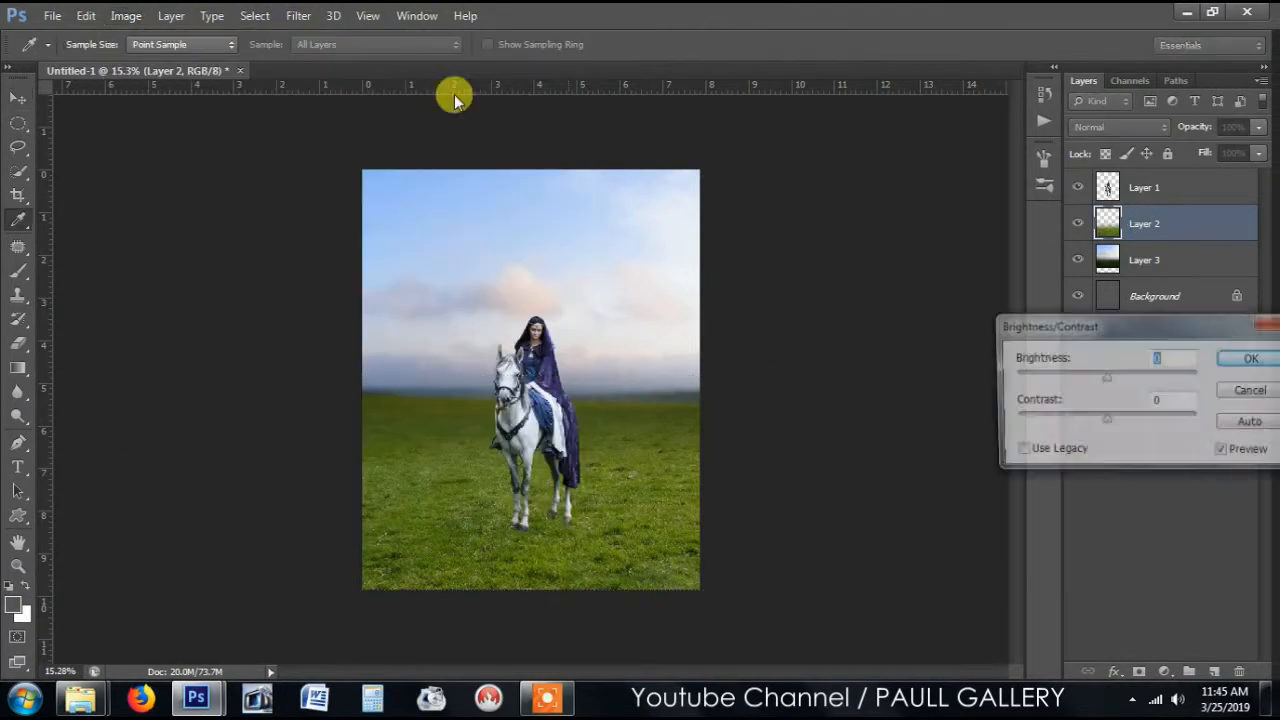
left_click(1090, 378)
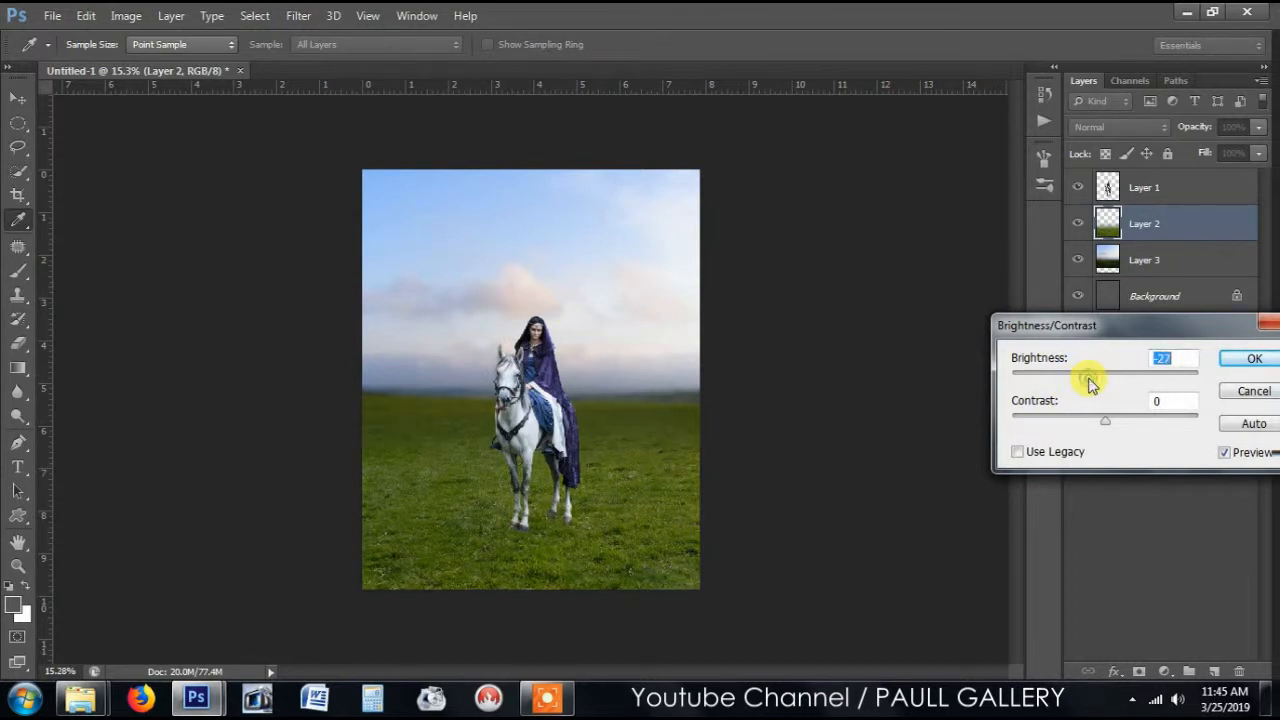
left_click_drag(1088, 379, 1073, 381)
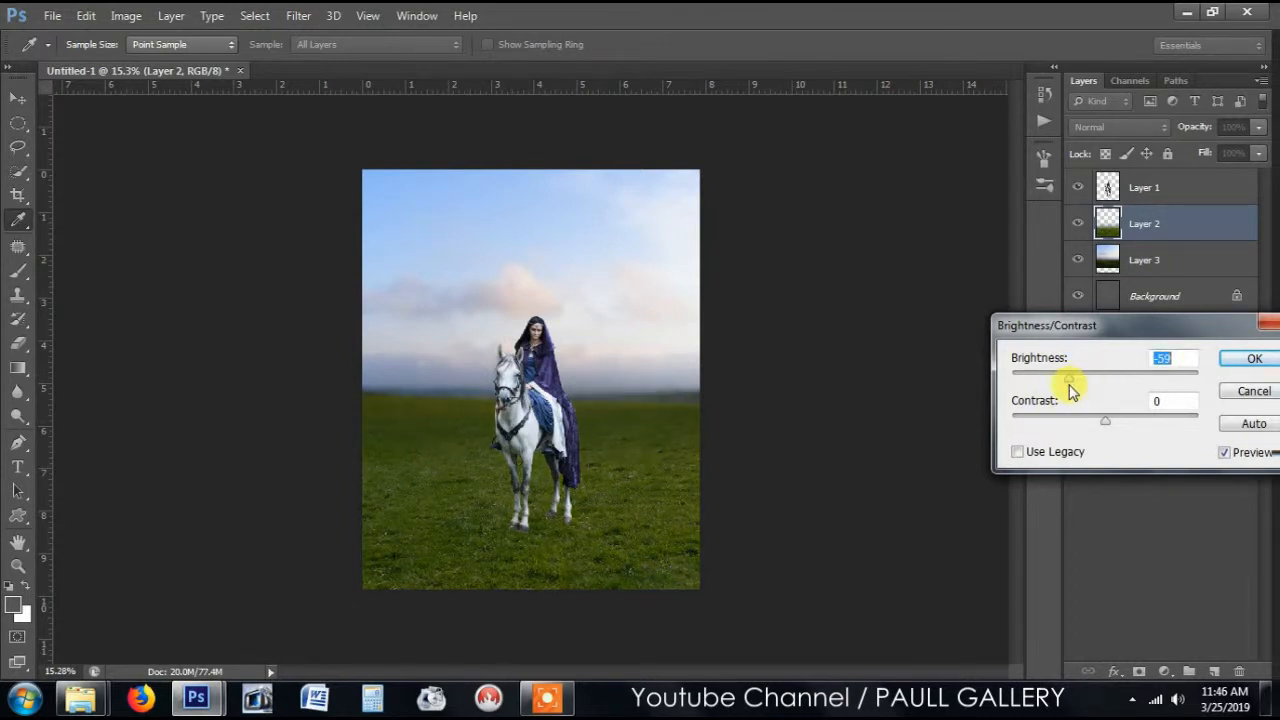
left_click(1268, 362)
key("v")
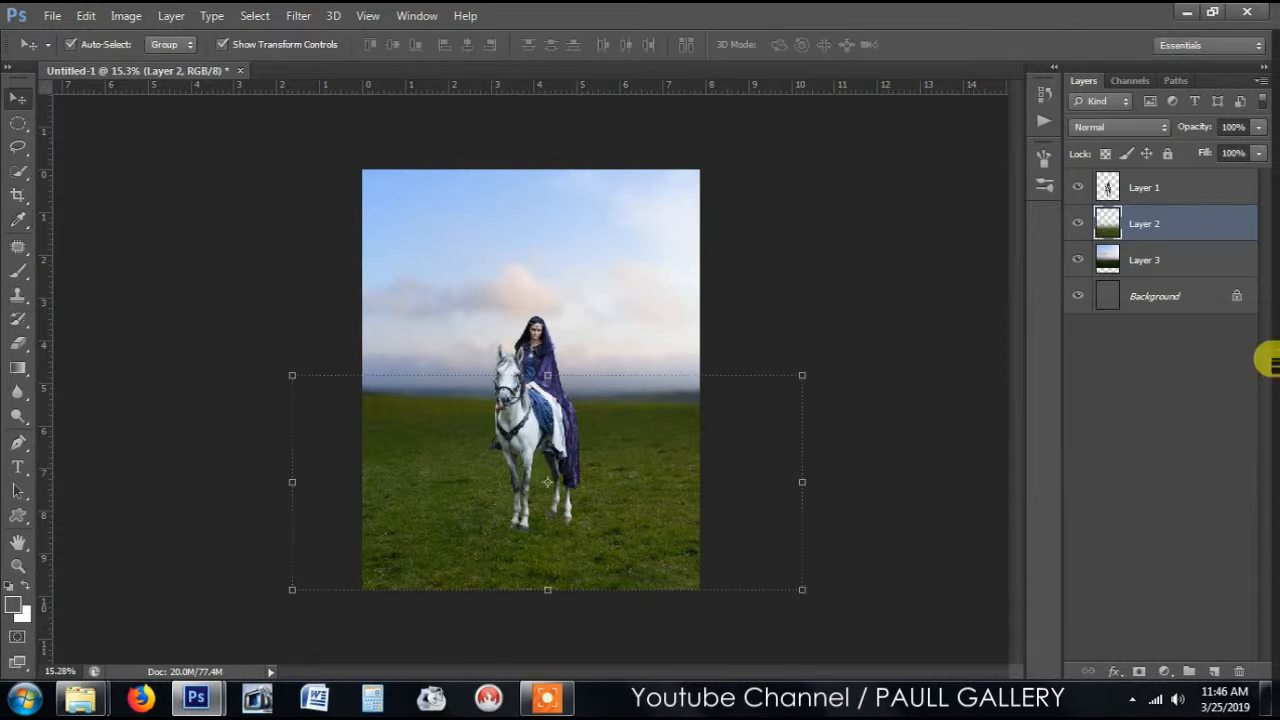
Create a new layer above the horse and rider layer and fill it with black using the Paint Bucket.
left_click(1186, 187)
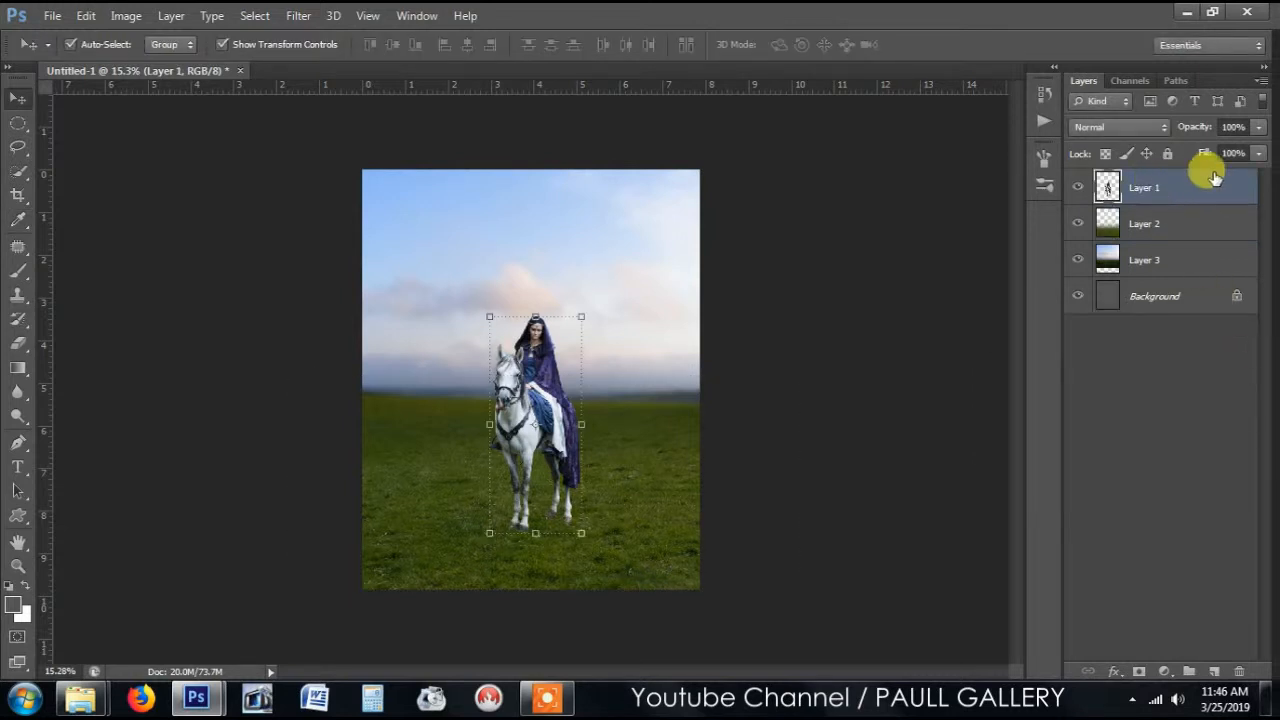
left_click(1213, 670)
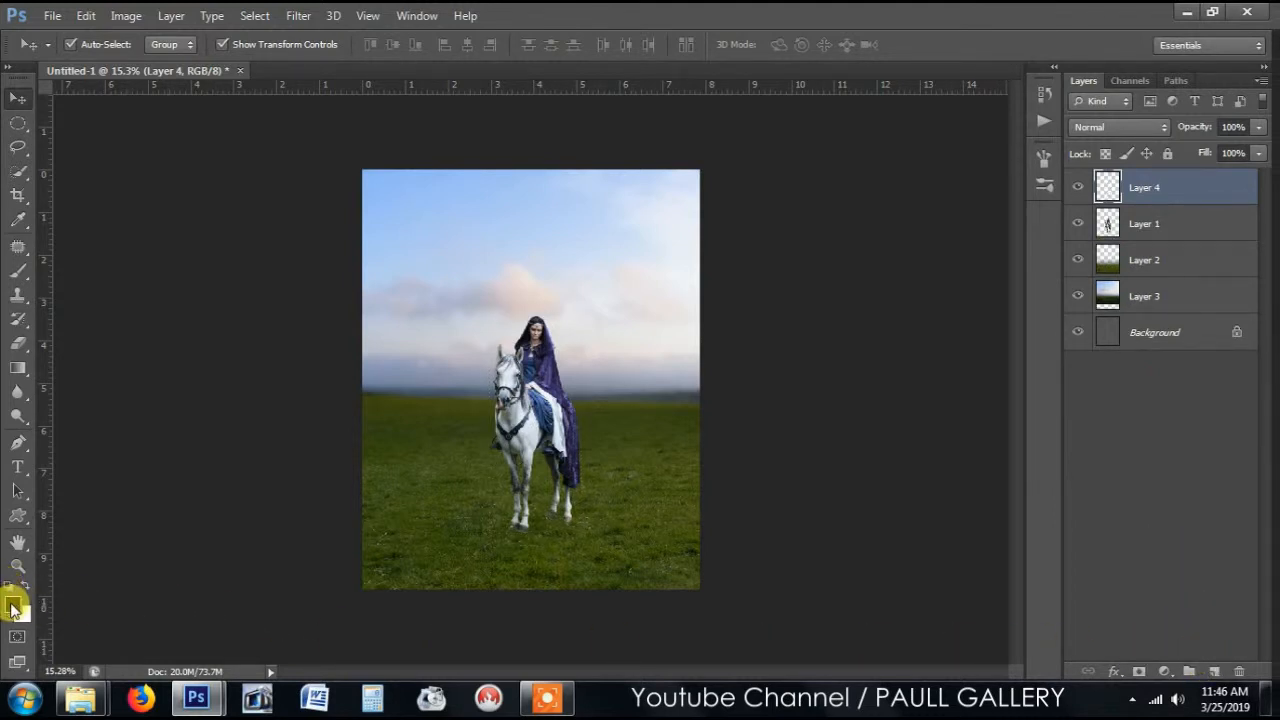
left_click(20, 368)
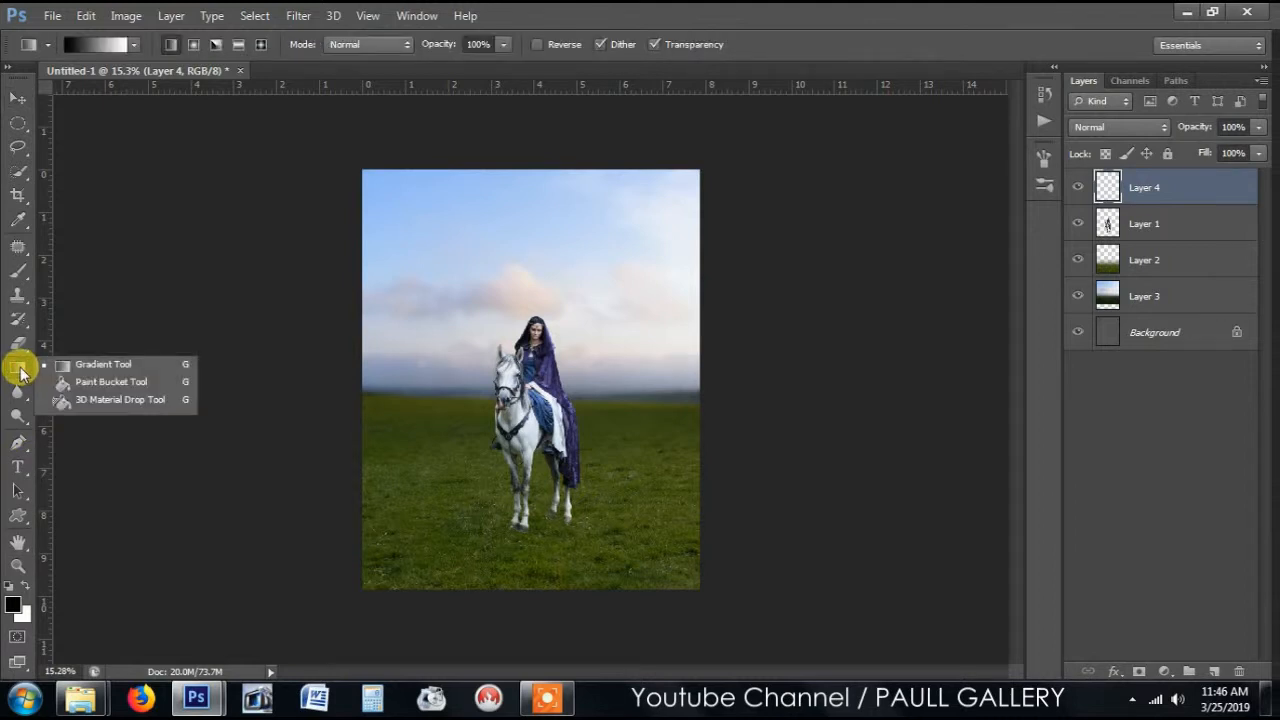
left_click(85, 381)
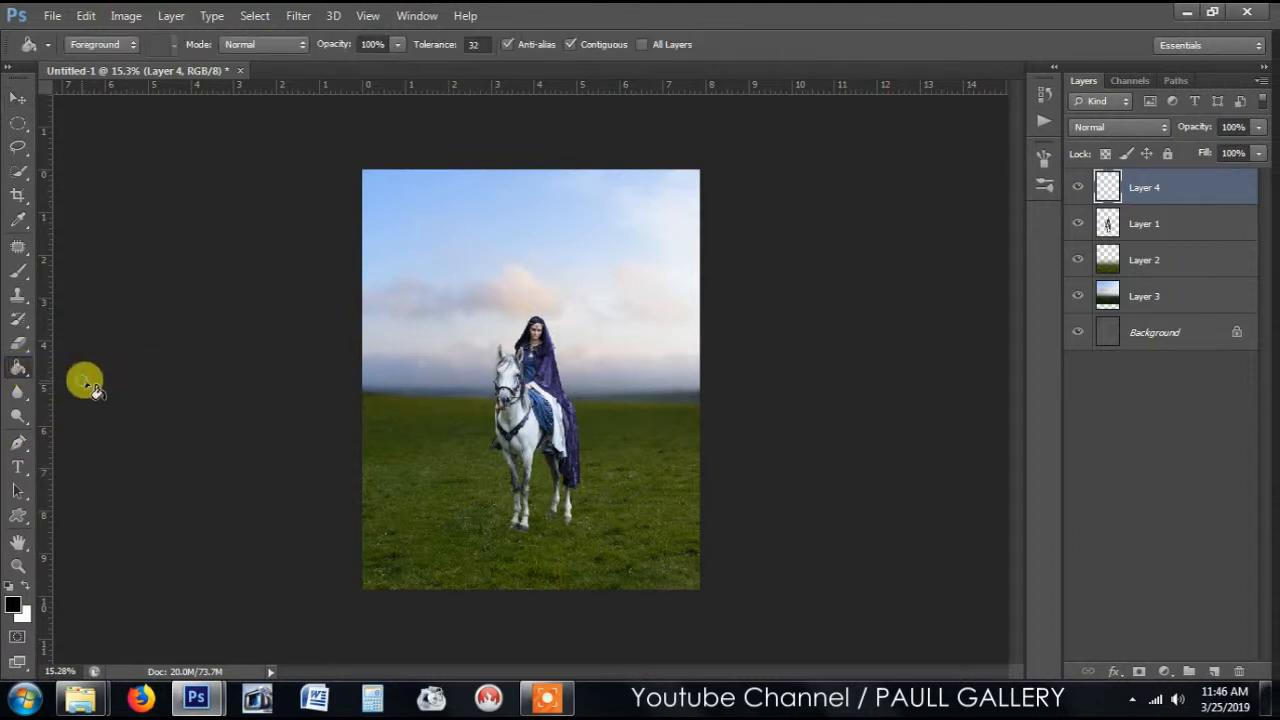
left_click(467, 339)
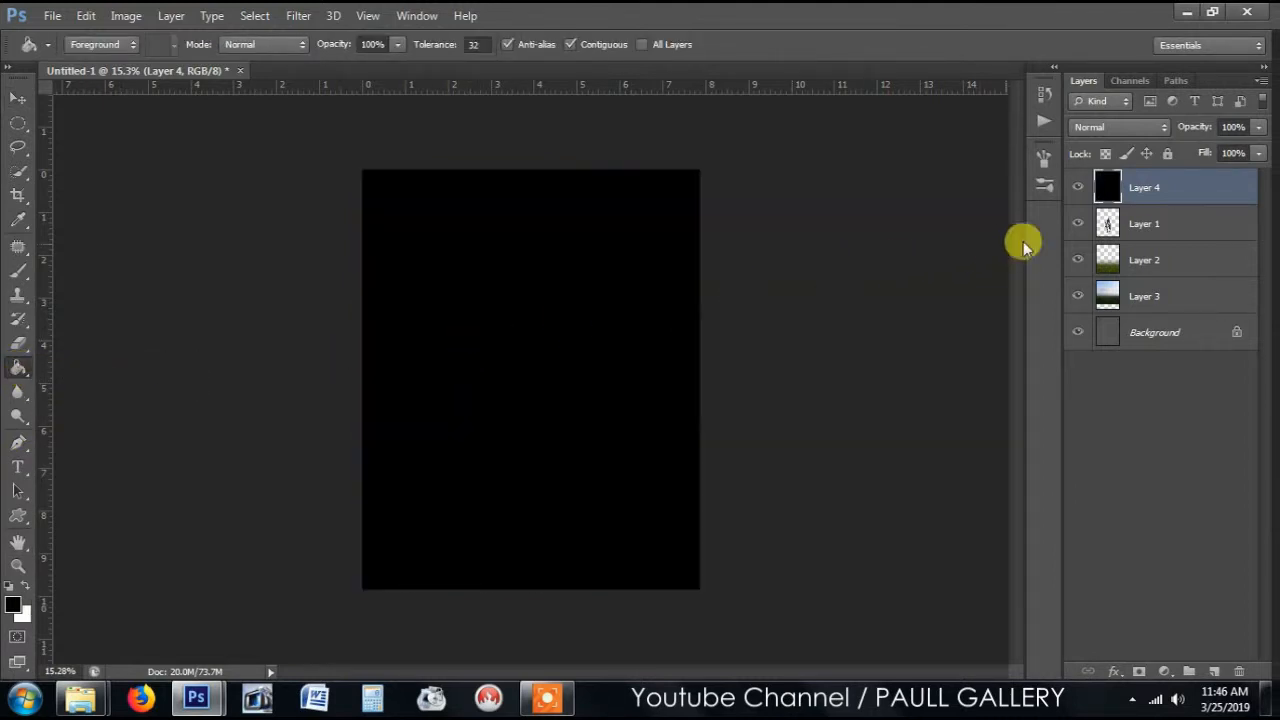
Clip the black Layer 4 to the horse and rider layer and add a white layer mask to it.
left_click(1180, 198, "alt")
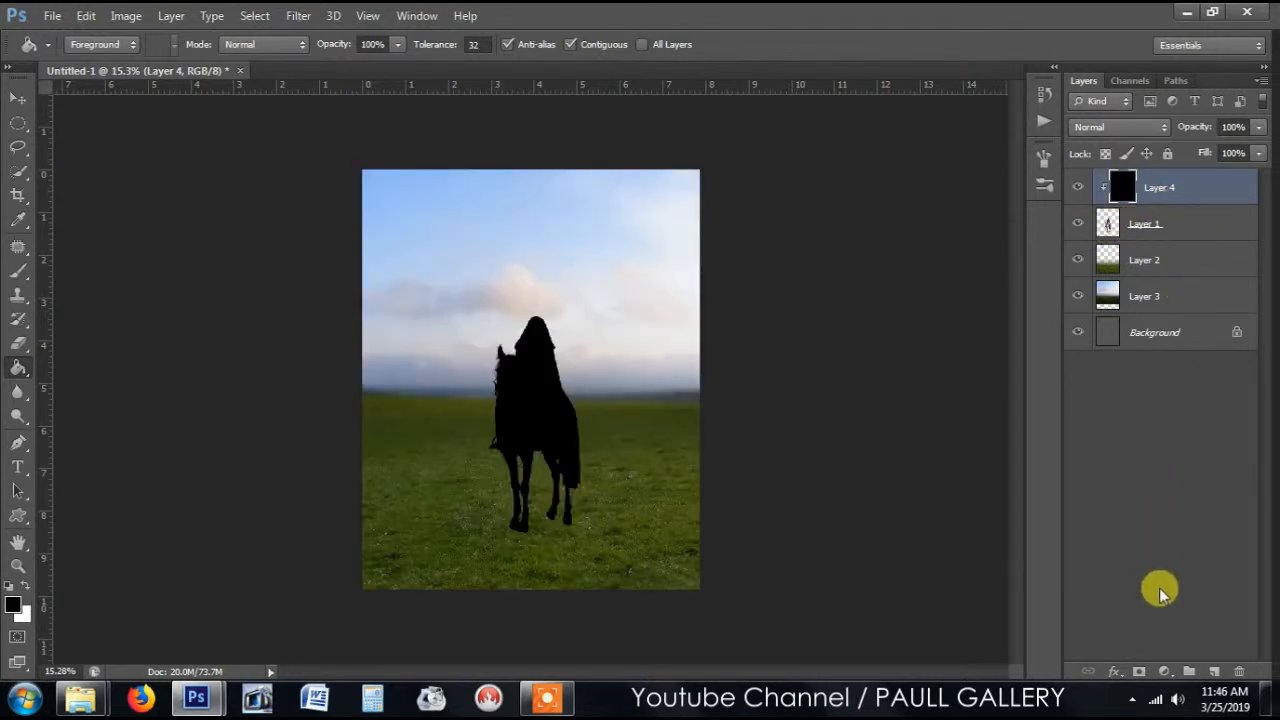
left_click(1140, 672)
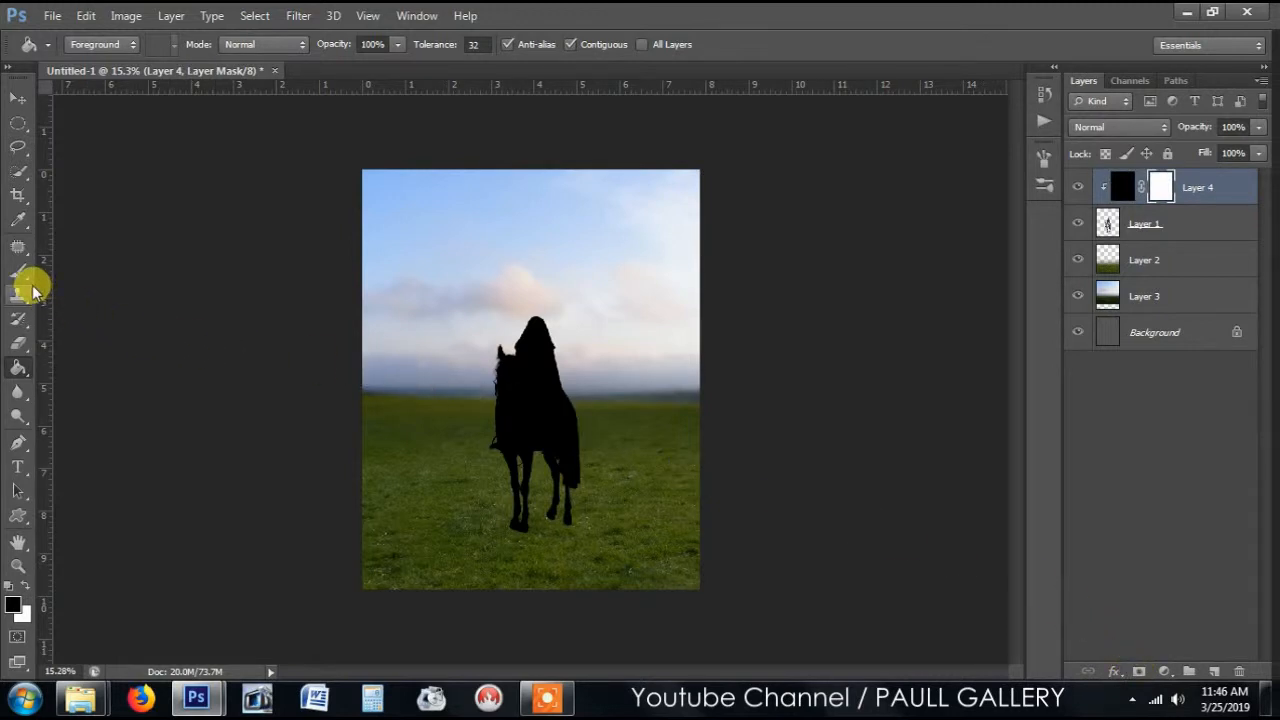
Apply a vertical black-to-white linear gradient on Layer 4's mask so the black shading covers only the horse's lower legs.
right_click(15, 370)
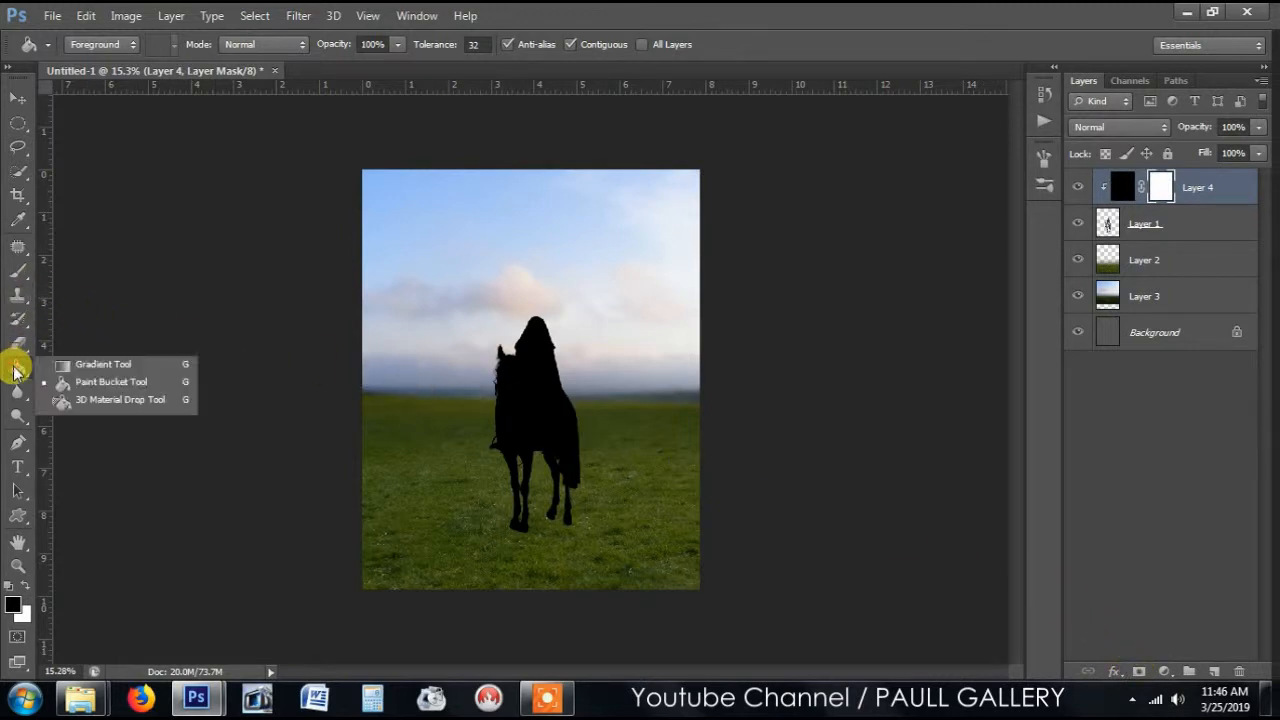
left_click(86, 366)
scroll(563, 360, "up", 1)
scroll(563, 360, "up", 3)
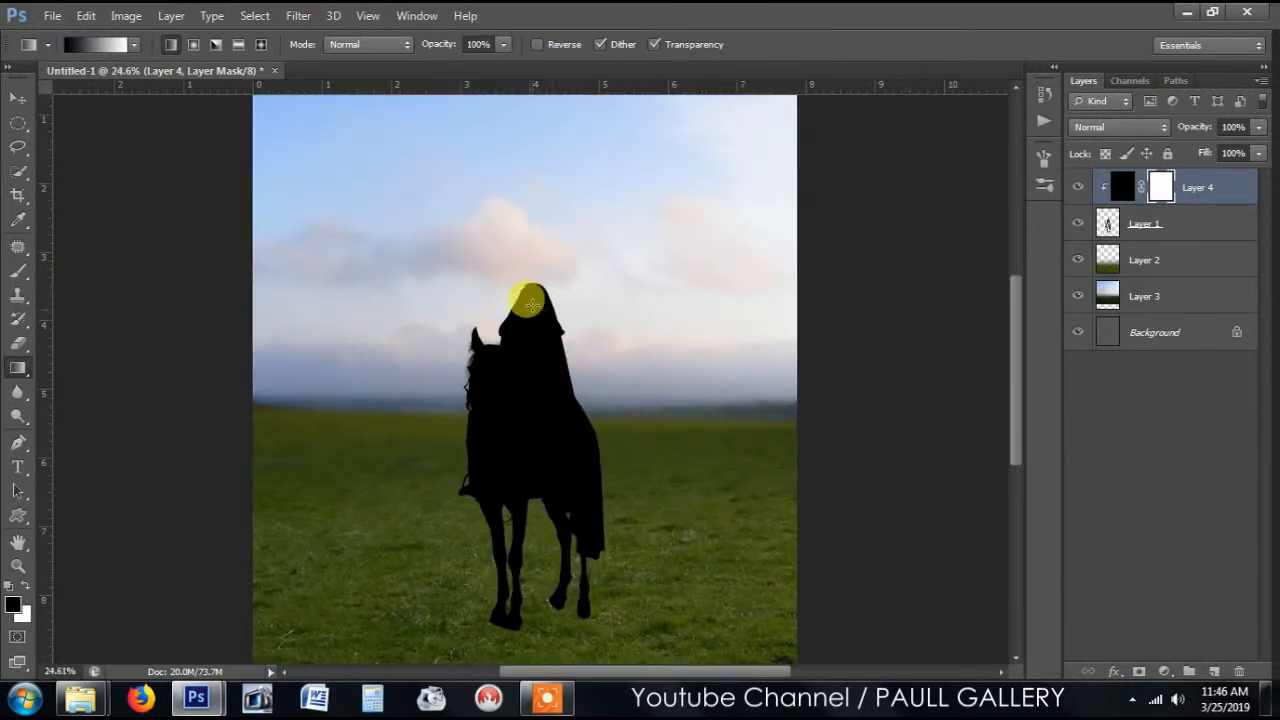
left_click_drag(531, 284, 523, 492)
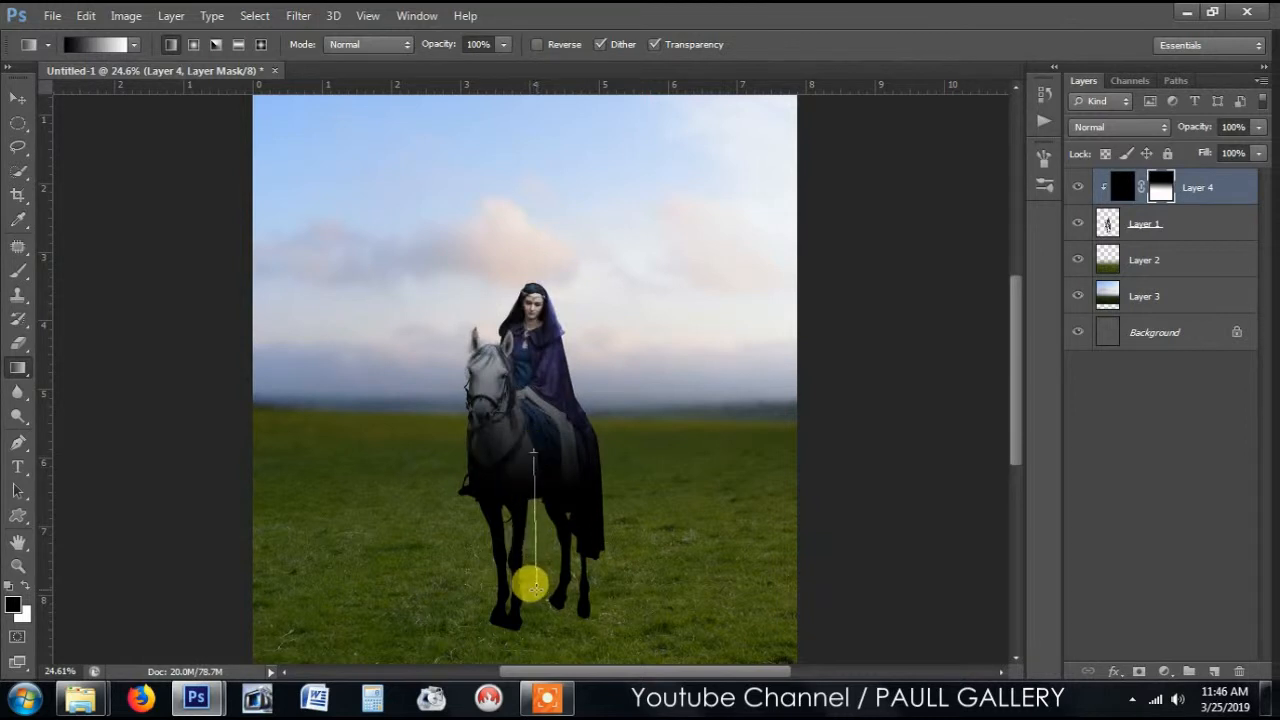
left_click_drag(531, 585, 529, 576)
left_click_drag(533, 475, 537, 600)
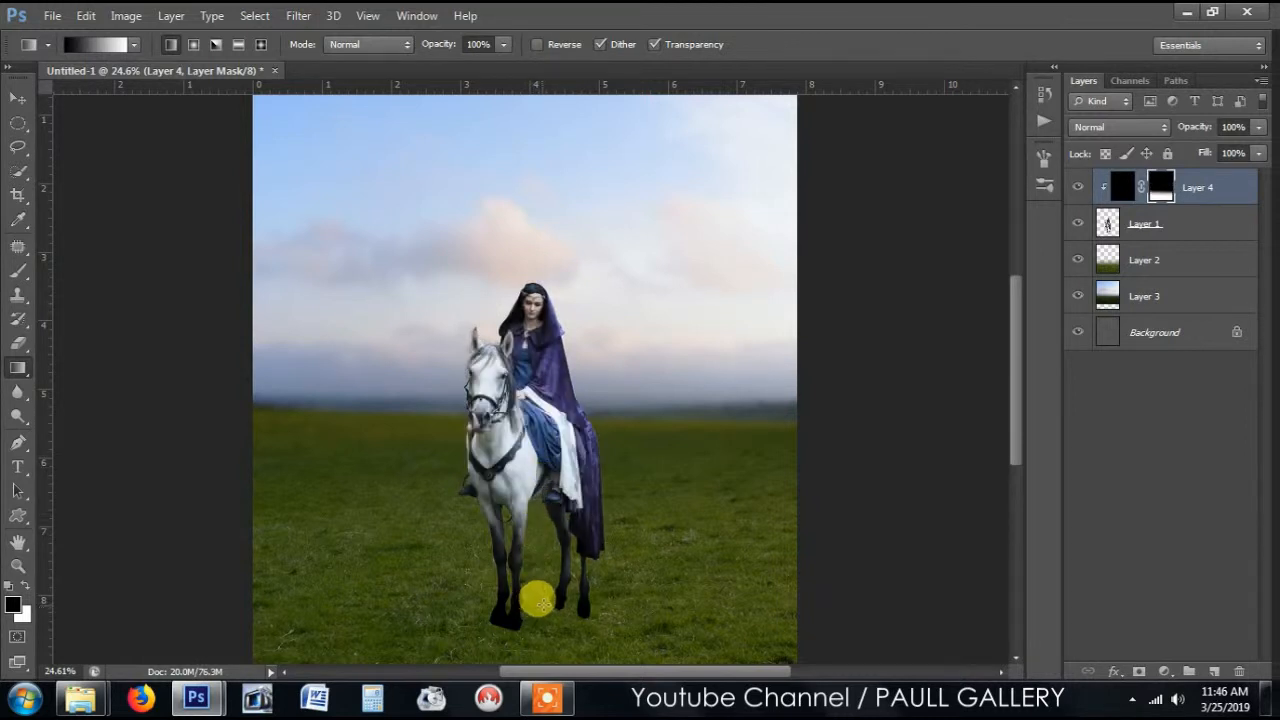
Set the opacity of the clipped black Layer 4 to 40% and deselect the layer.
left_click(1230, 127)
type("3")
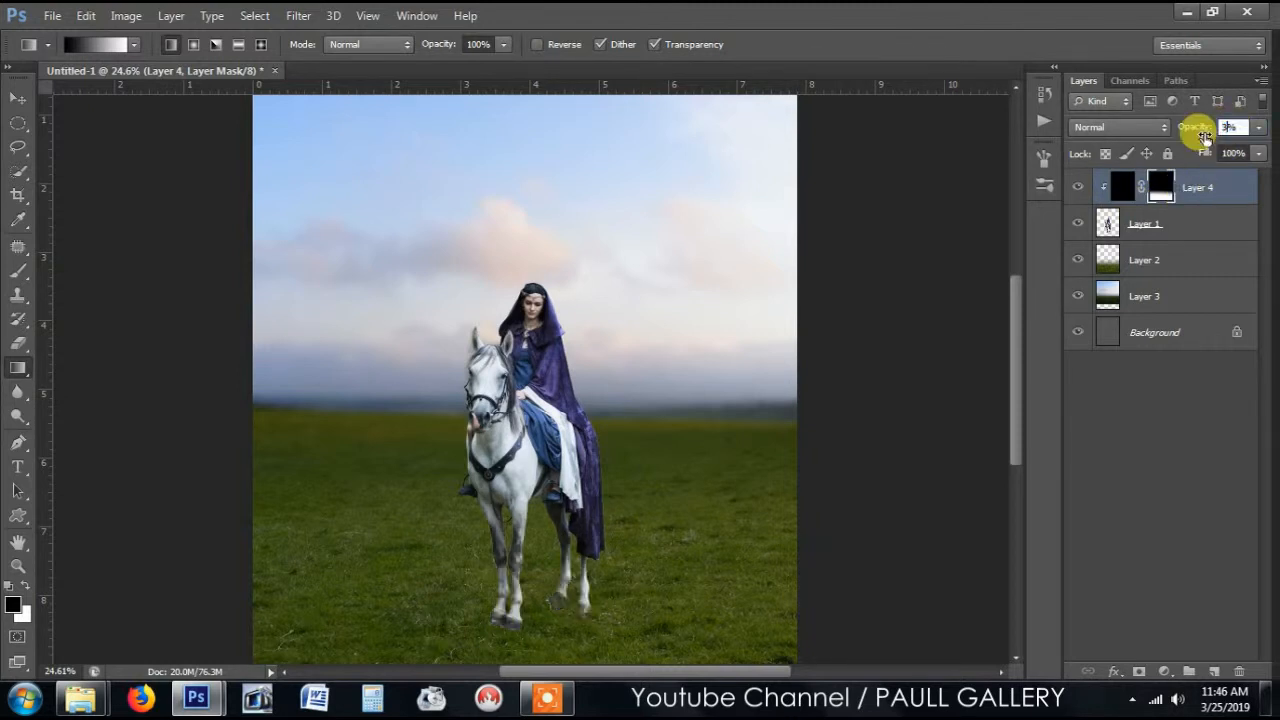
type("0")
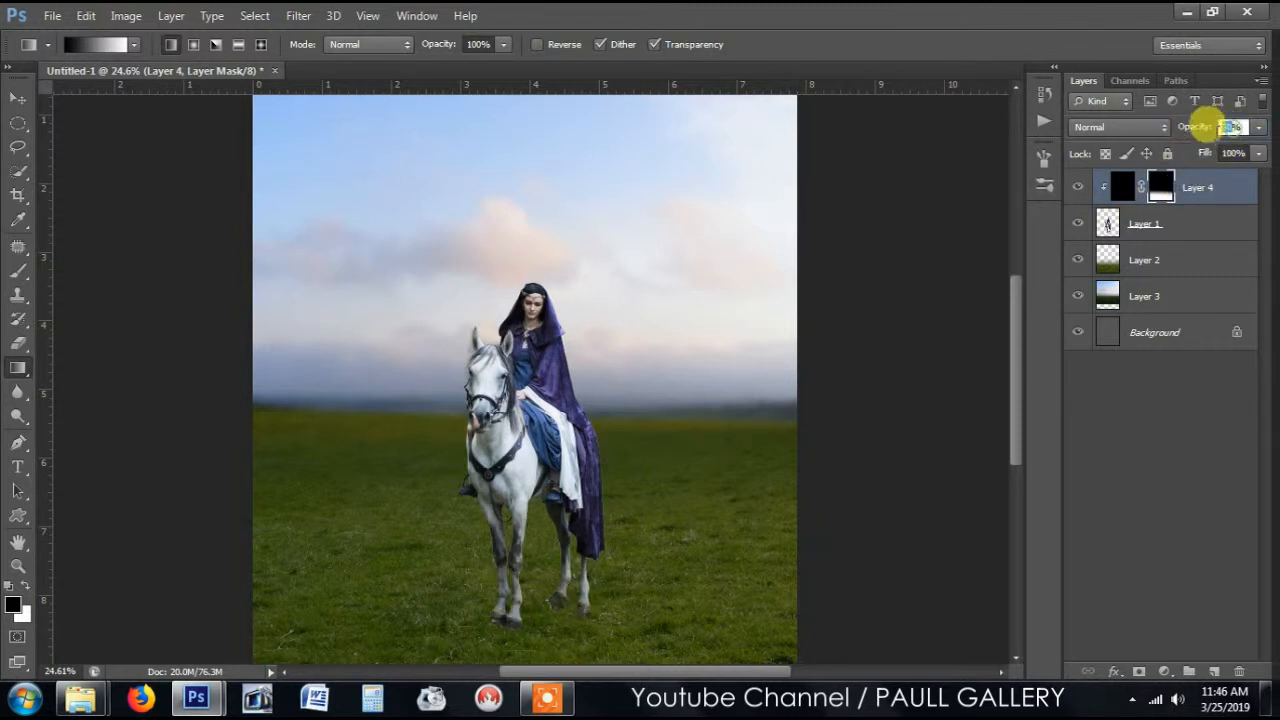
type("40")
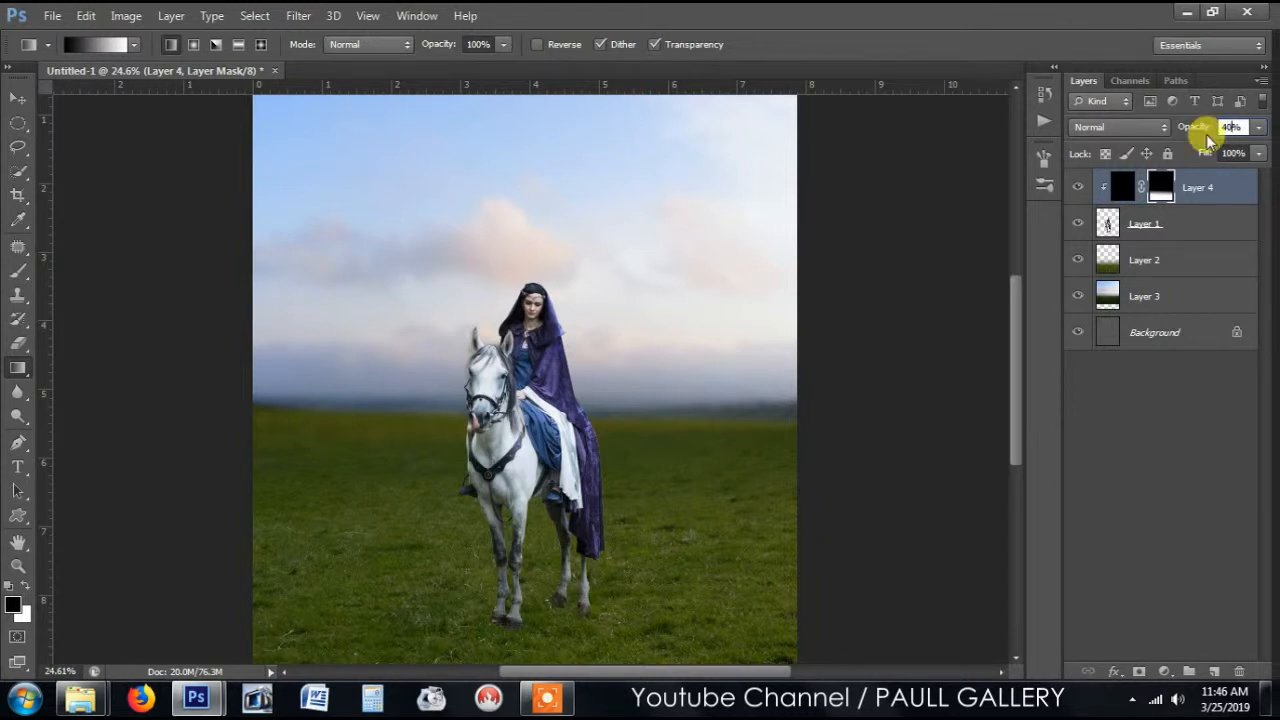
left_click(18, 97)
left_click(98, 120)
Create a new layer above meadow Layer 2 and paint one soft black spot behind the horse with a 1900 px brush.
scroll(680, 291, "down", 2)
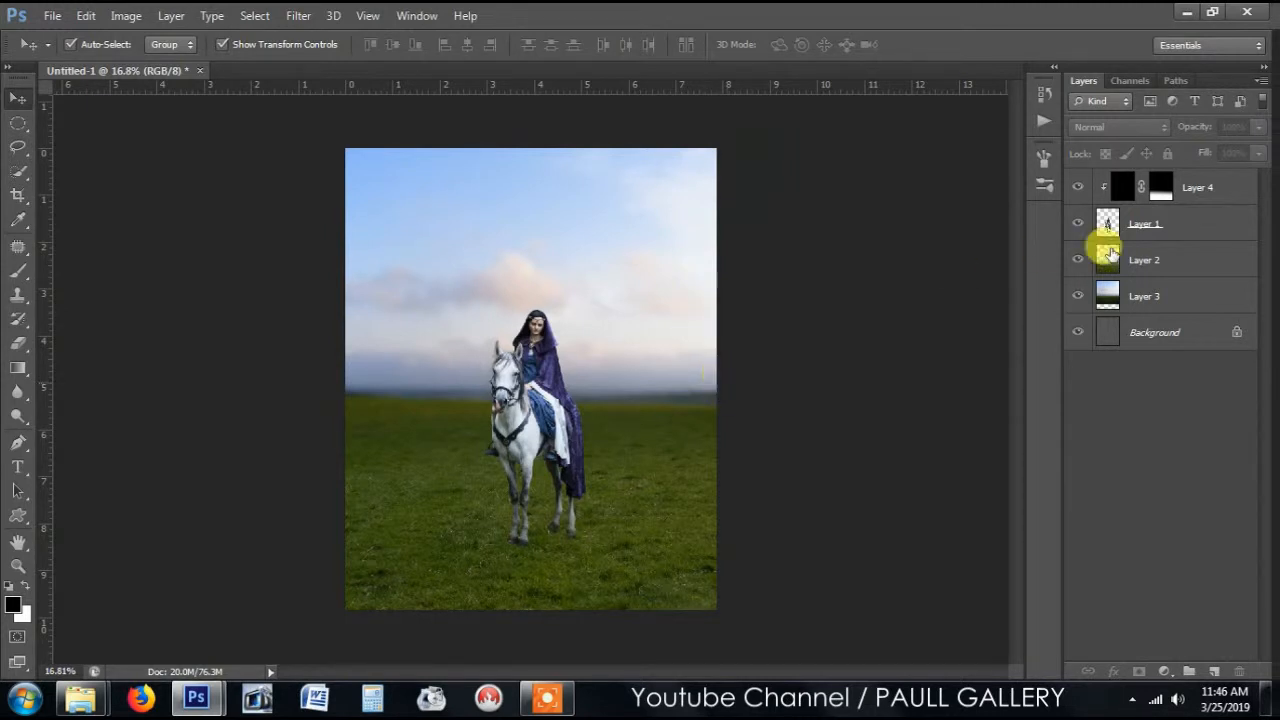
left_click(1200, 260)
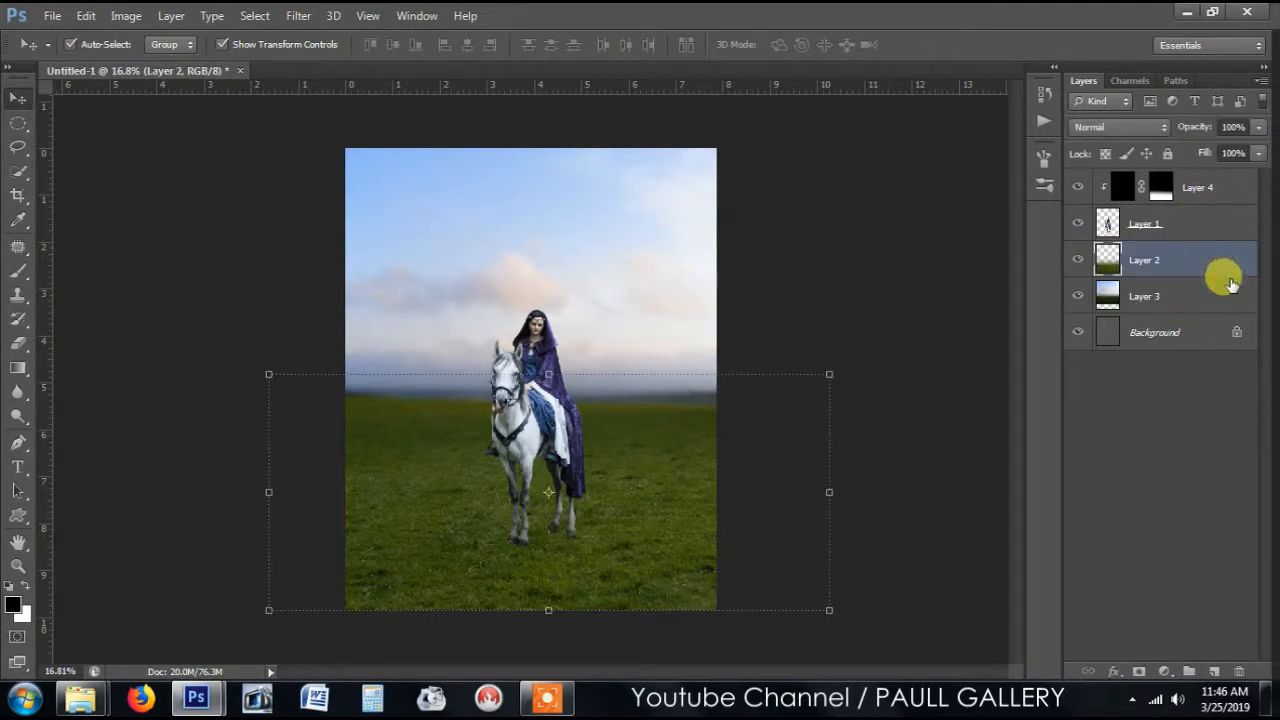
left_click(1213, 671)
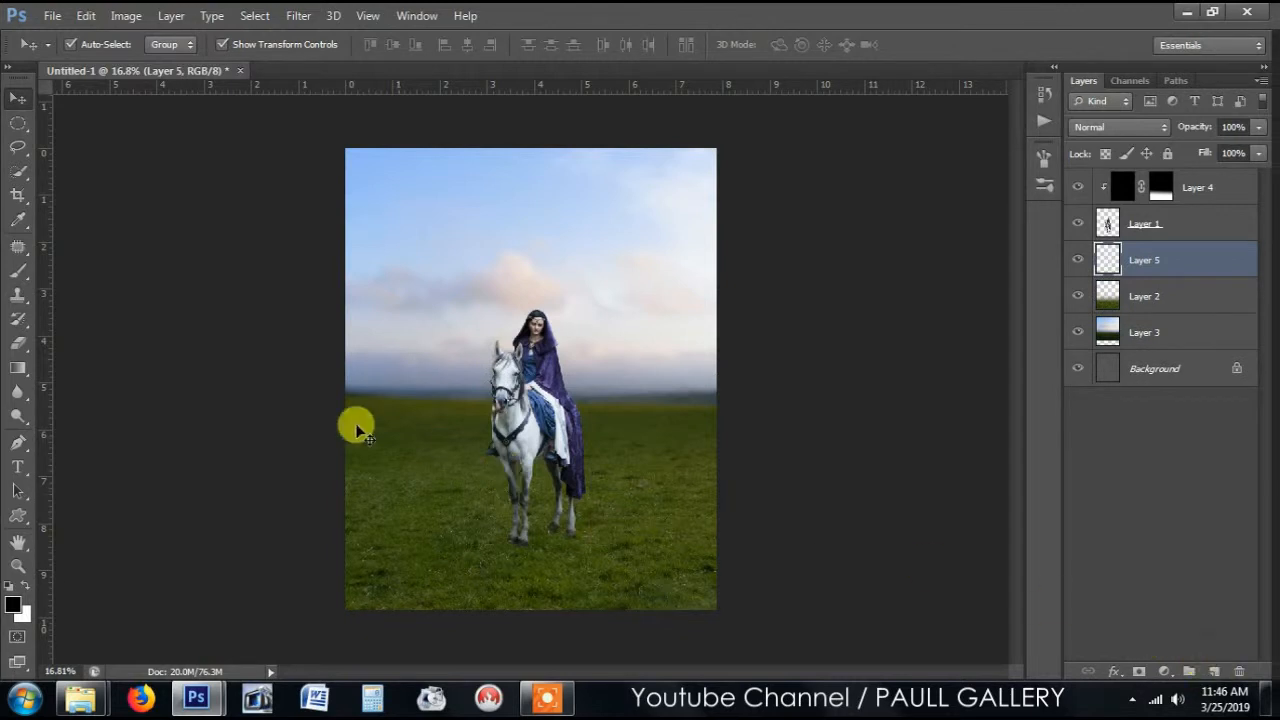
left_click(18, 271)
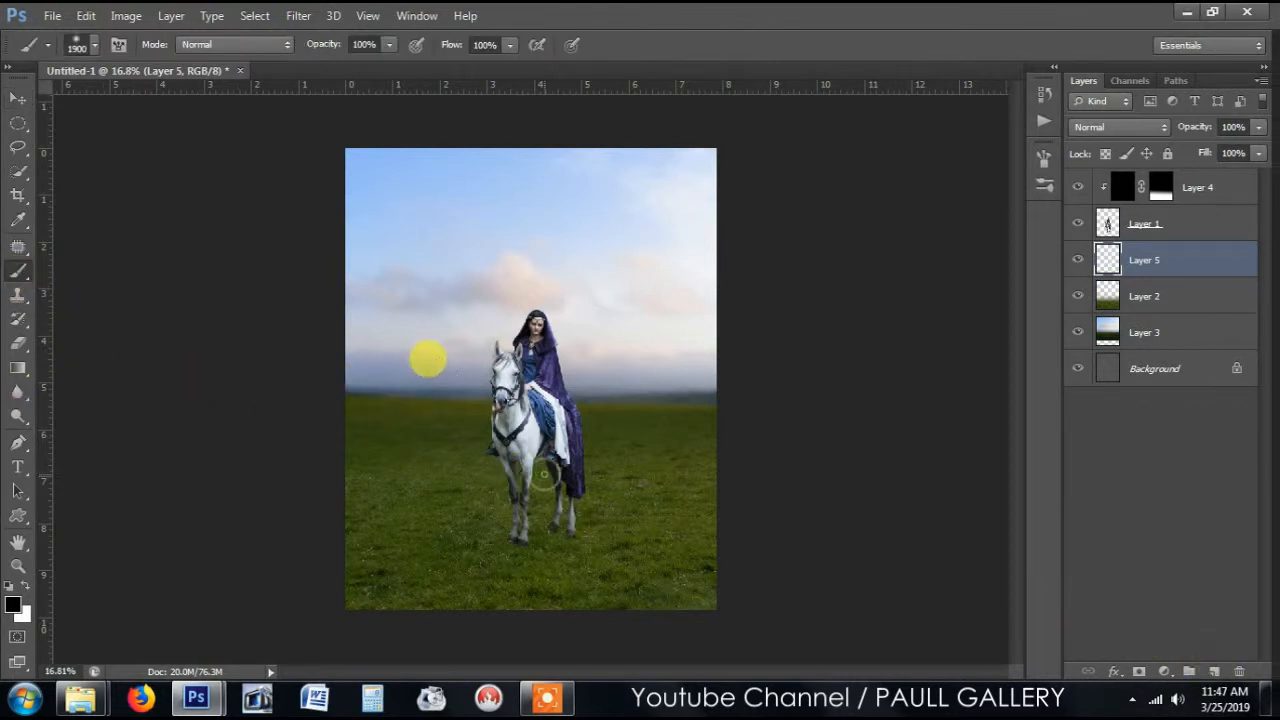
left_click(428, 358)
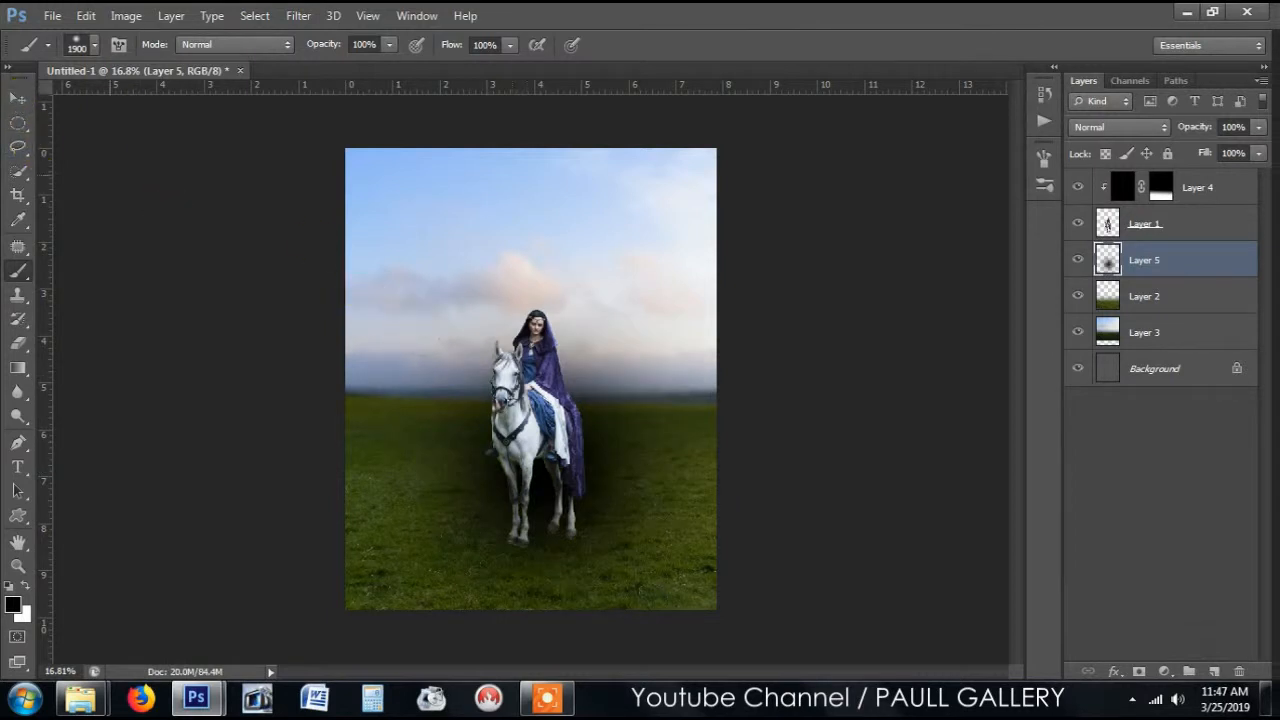
Squash the black spot on Layer 5 to about 17% height and place it as a flat shadow under the hooves.
left_click(18, 97)
left_click_drag(536, 232, 530, 374)
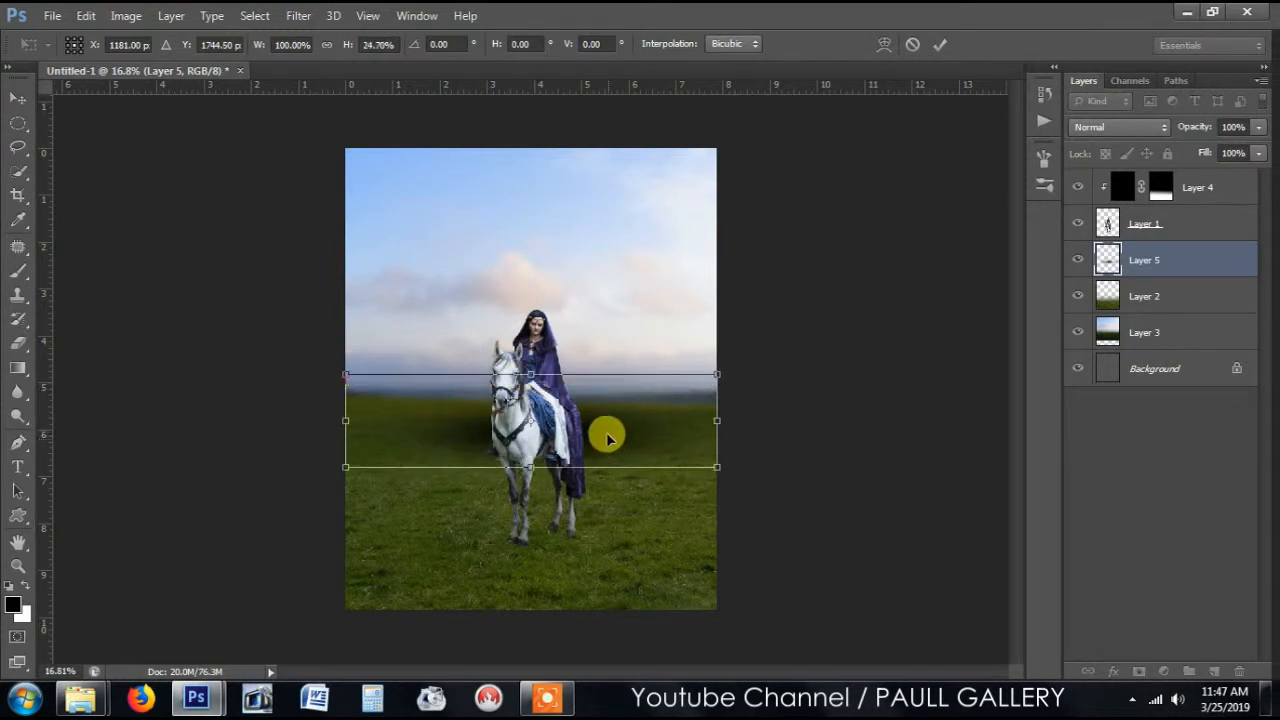
left_click_drag(535, 467, 578, 537)
left_click_drag(514, 561, 515, 555)
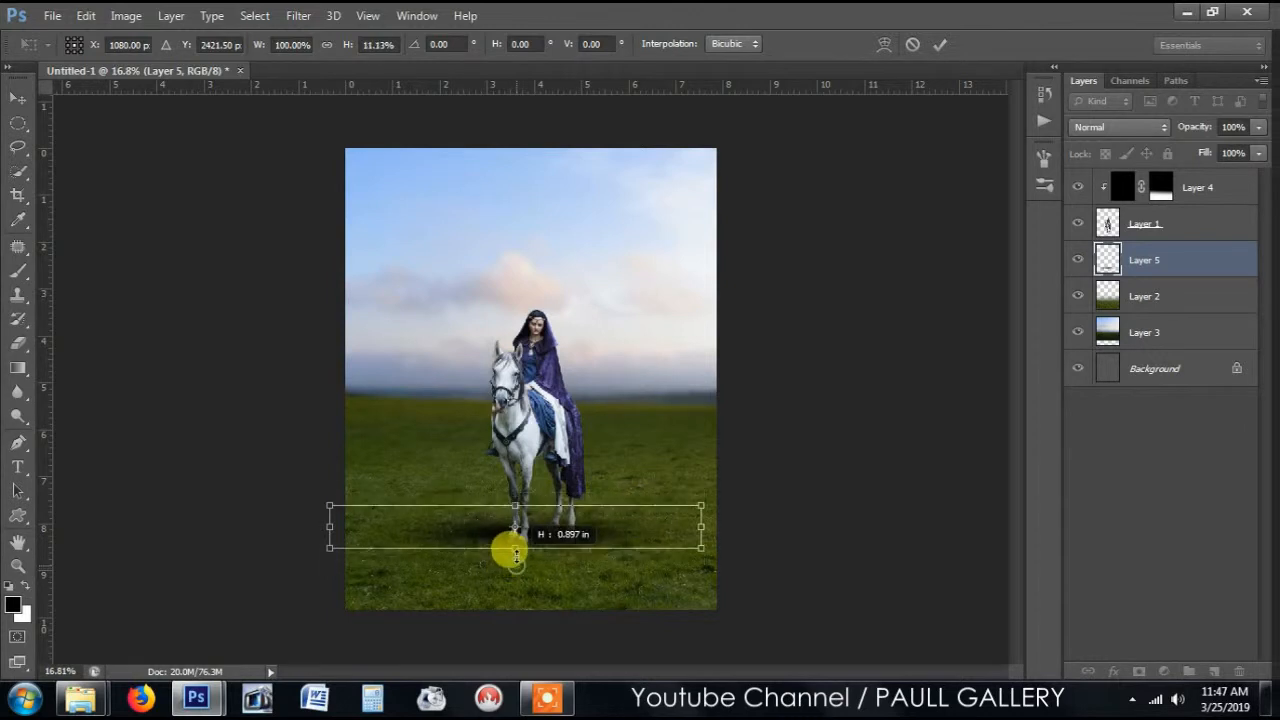
left_click_drag(511, 502, 510, 492)
left_click_drag(512, 550, 508, 555)
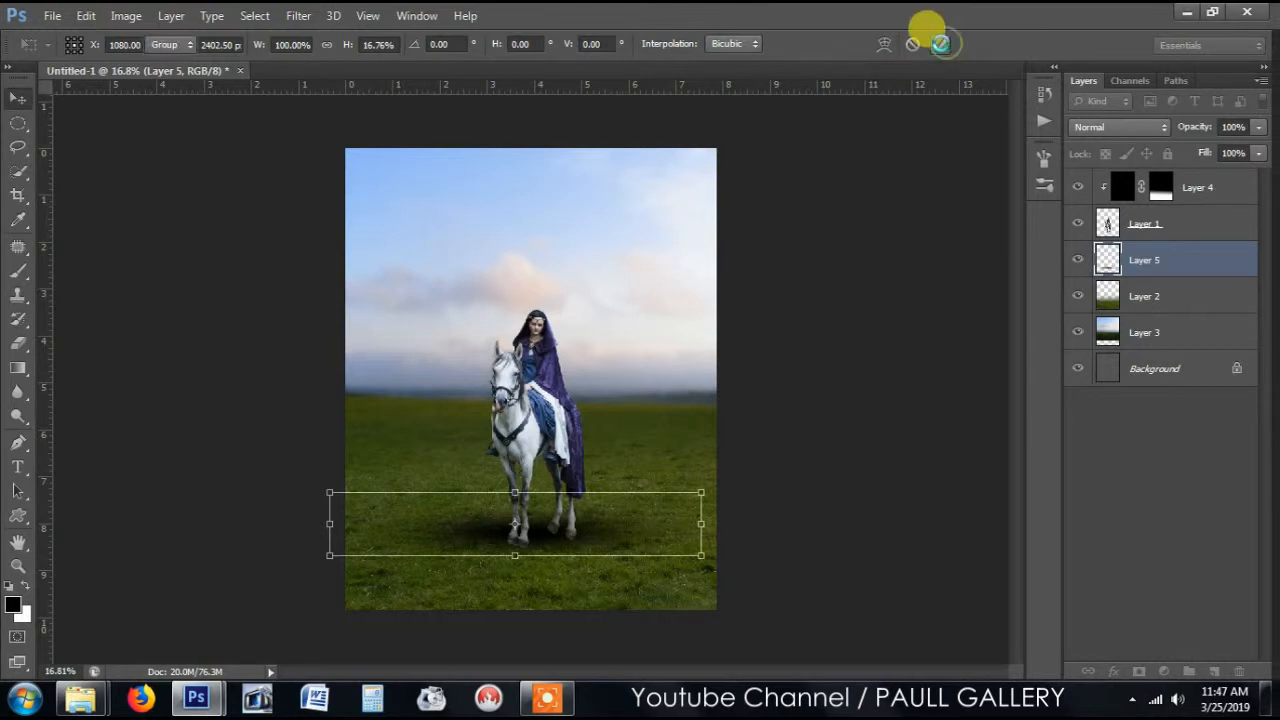
left_click(943, 44)
Rotate the ground shadow to about -11.5°, stretch its width to about 173% toward the lower-left of the meadow, and shift it slightly down.
left_click_drag(710, 557, 706, 529)
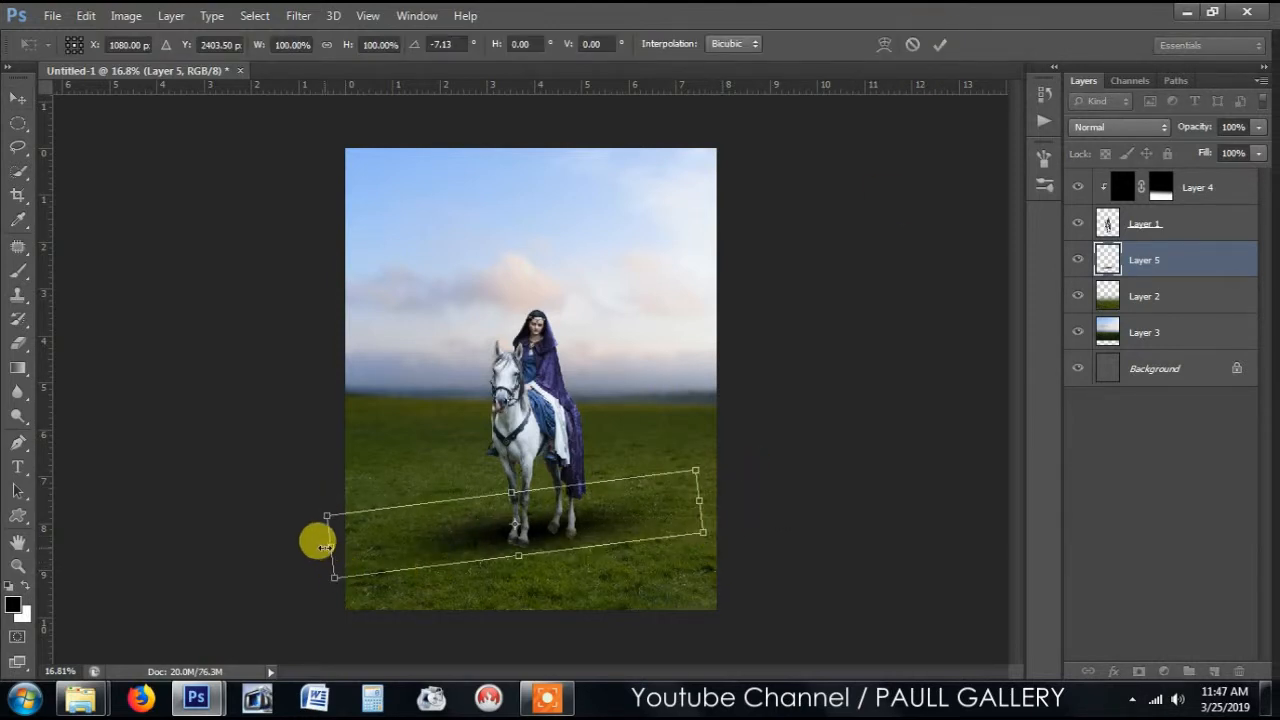
left_click_drag(325, 547, 133, 590)
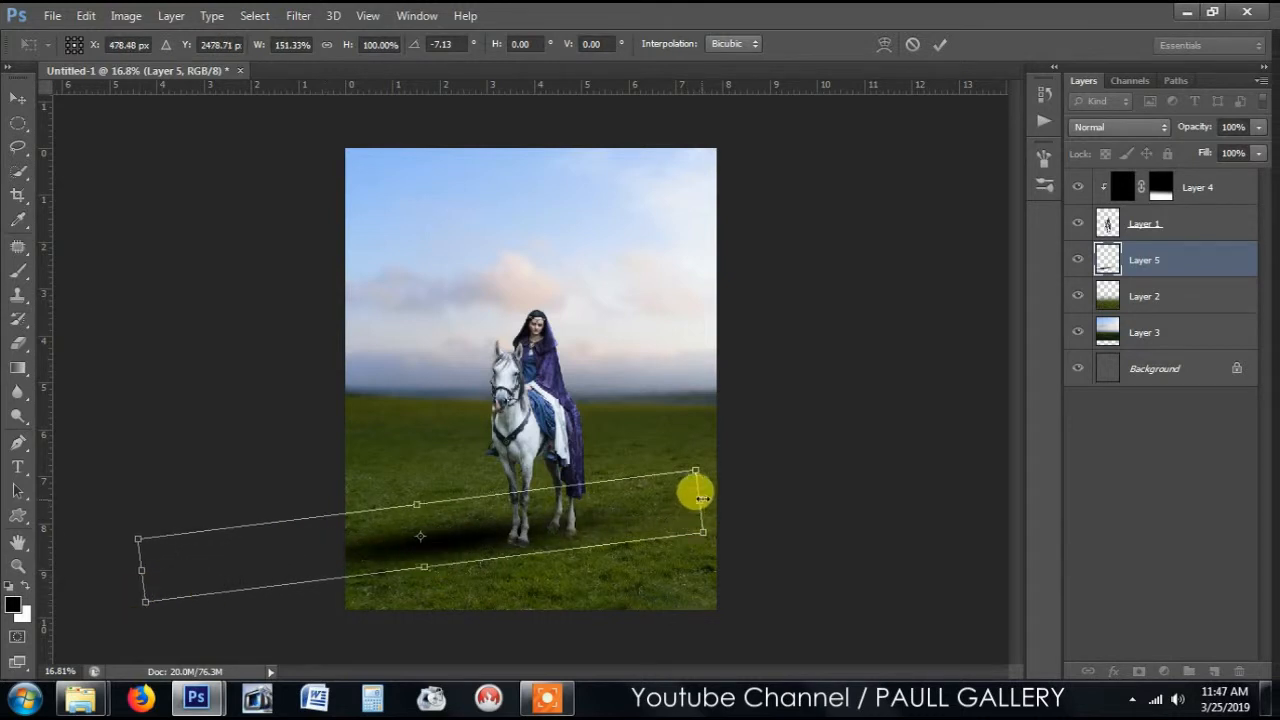
left_click_drag(703, 498, 766, 514)
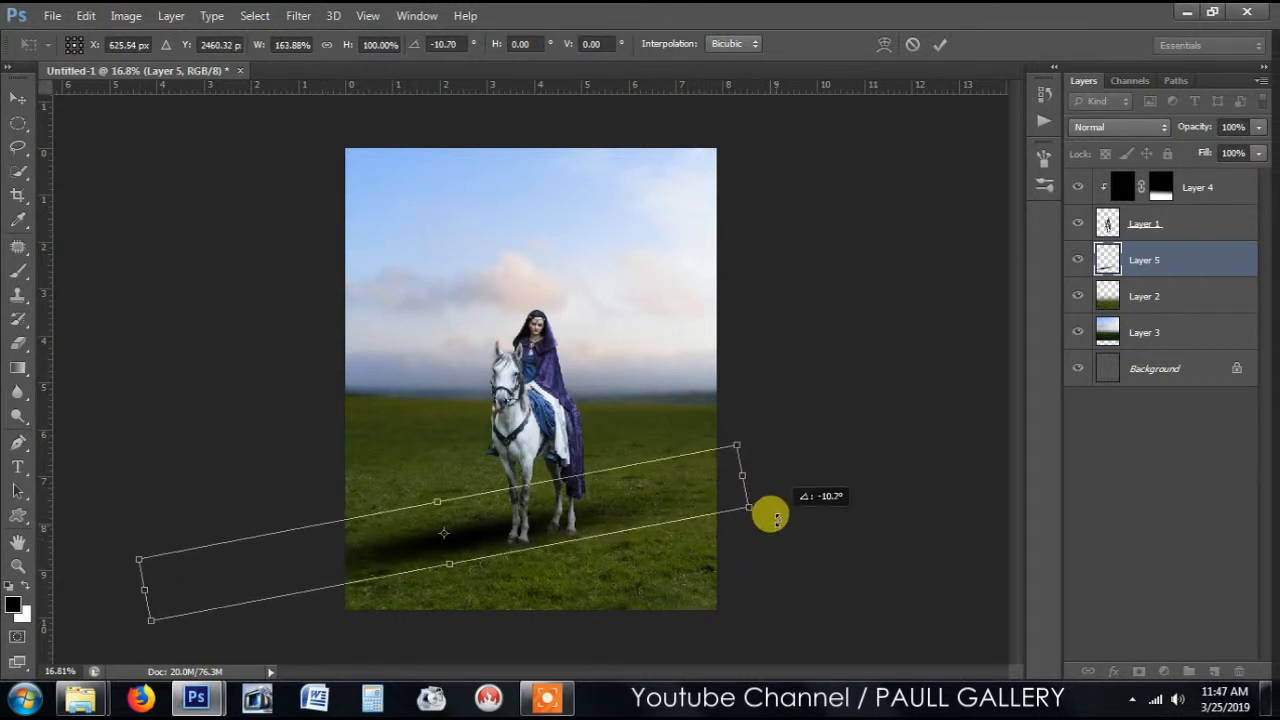
left_click_drag(463, 531, 463, 553)
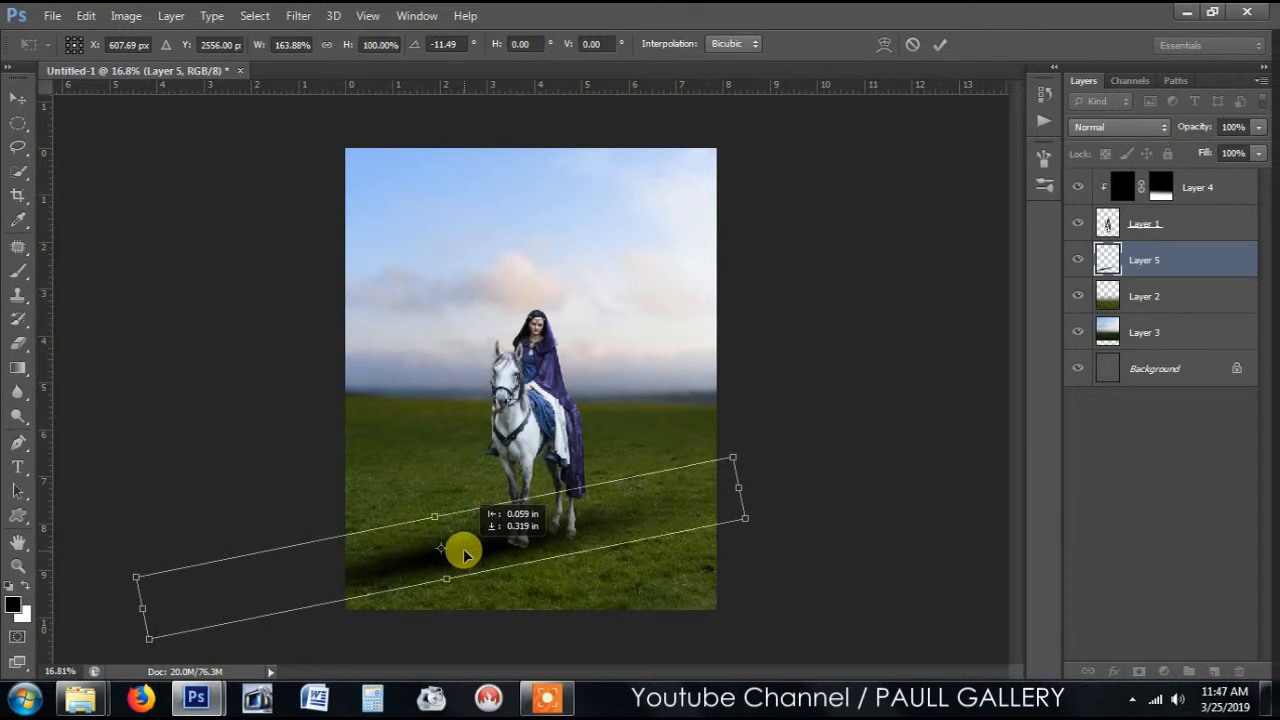
left_click_drag(137, 606, 105, 613)
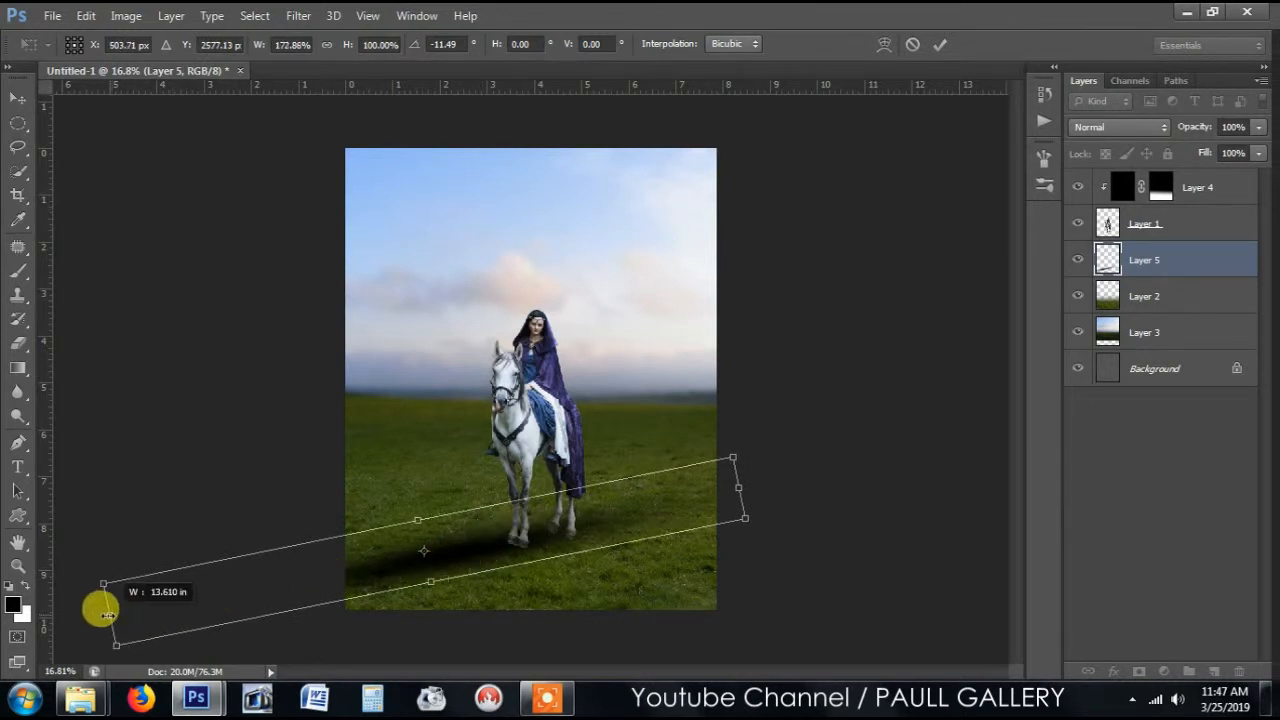
left_click(938, 44)
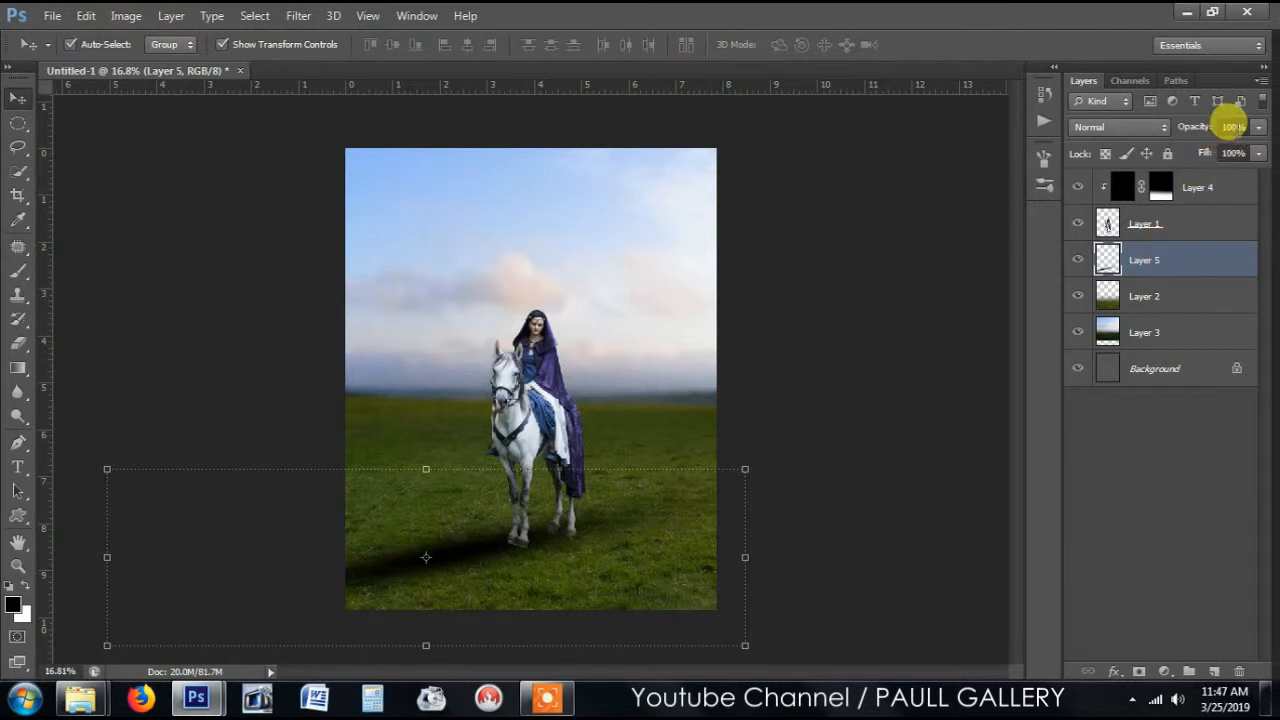
Set the opacity of the ground shadow Layer 5 to 40% and deselect the layer.
left_click(1203, 127)
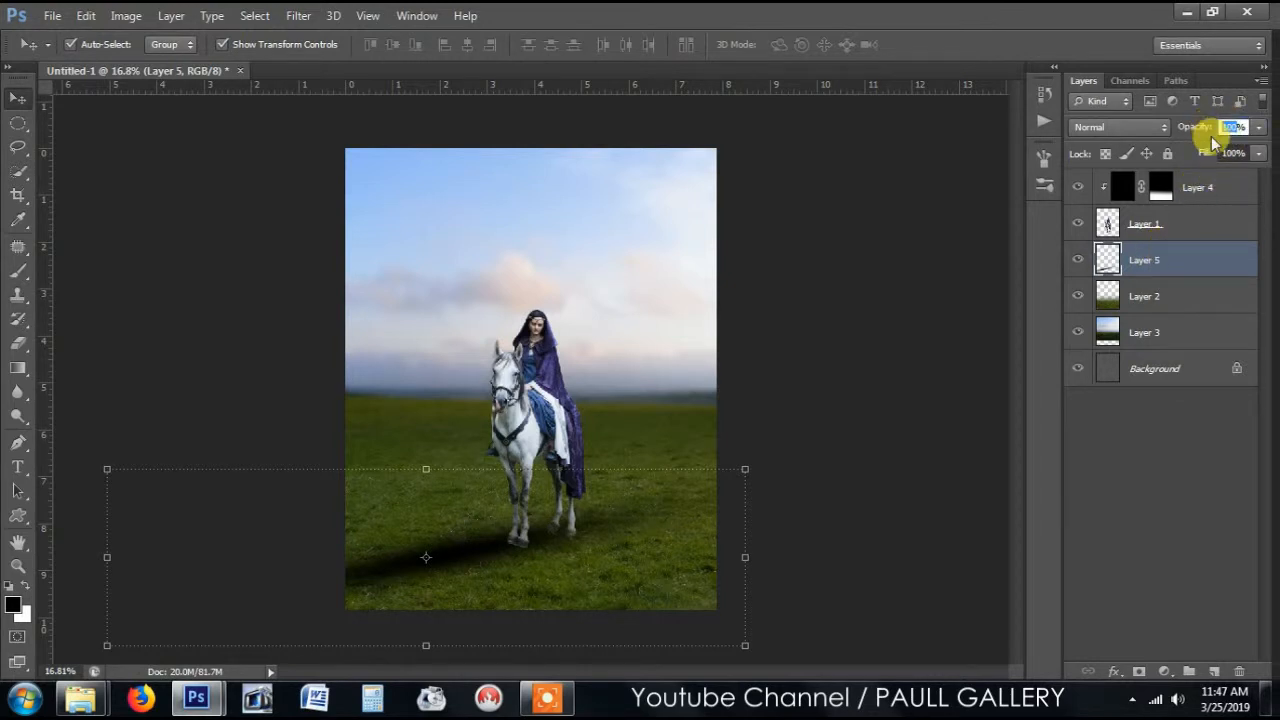
type("40")
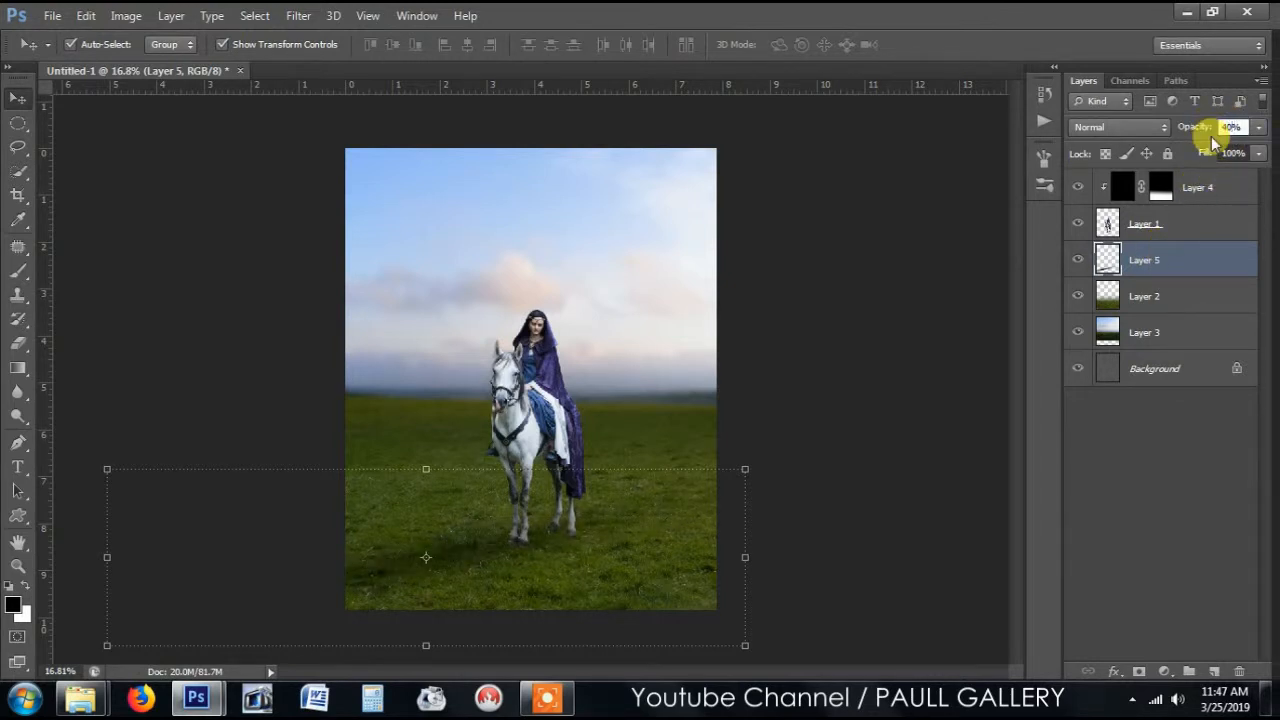
left_click(872, 278)
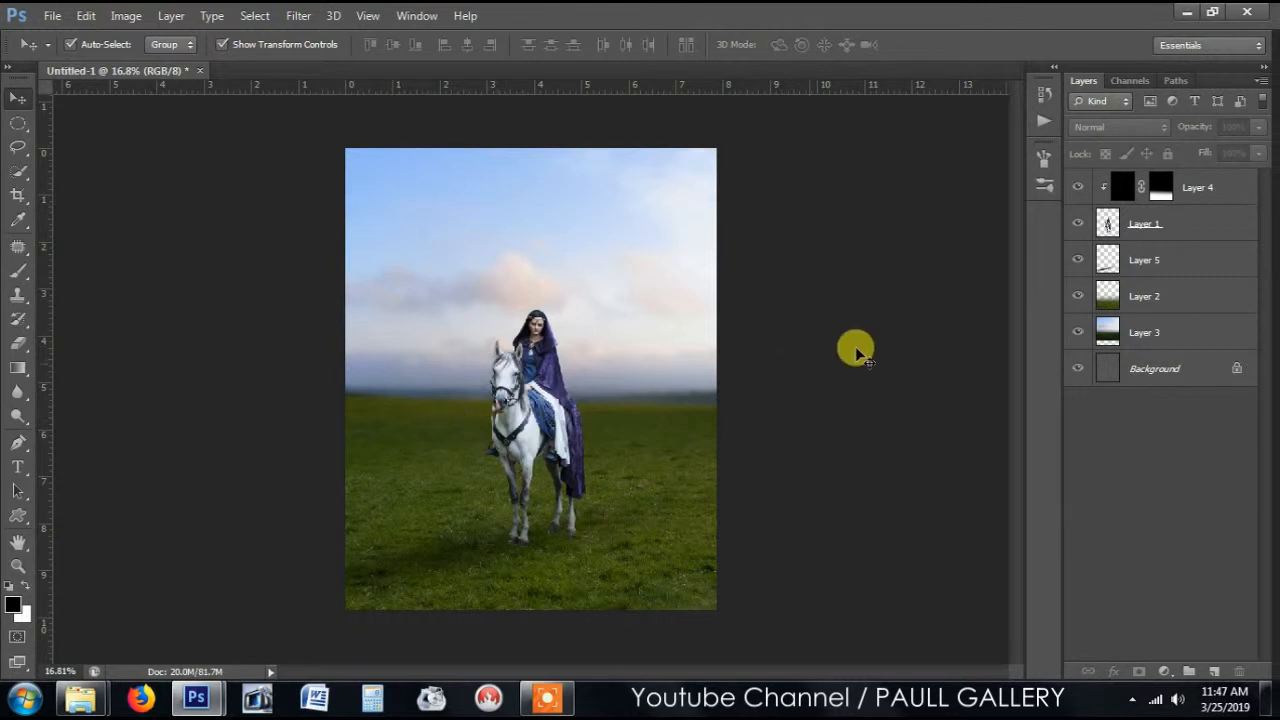
Add a new layer above Layer 5 and draw a closed Pen path from the rear hooves past the meadow's lower-left edge.
left_click(1168, 256)
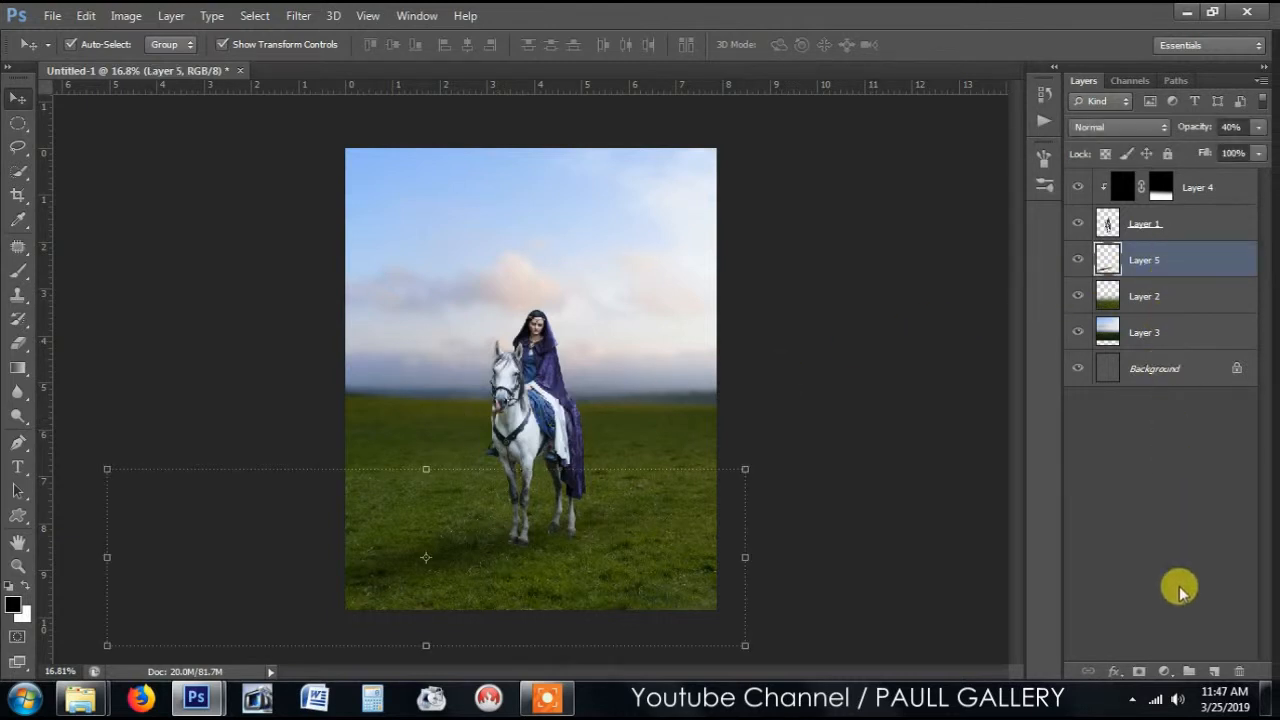
left_click(1214, 671)
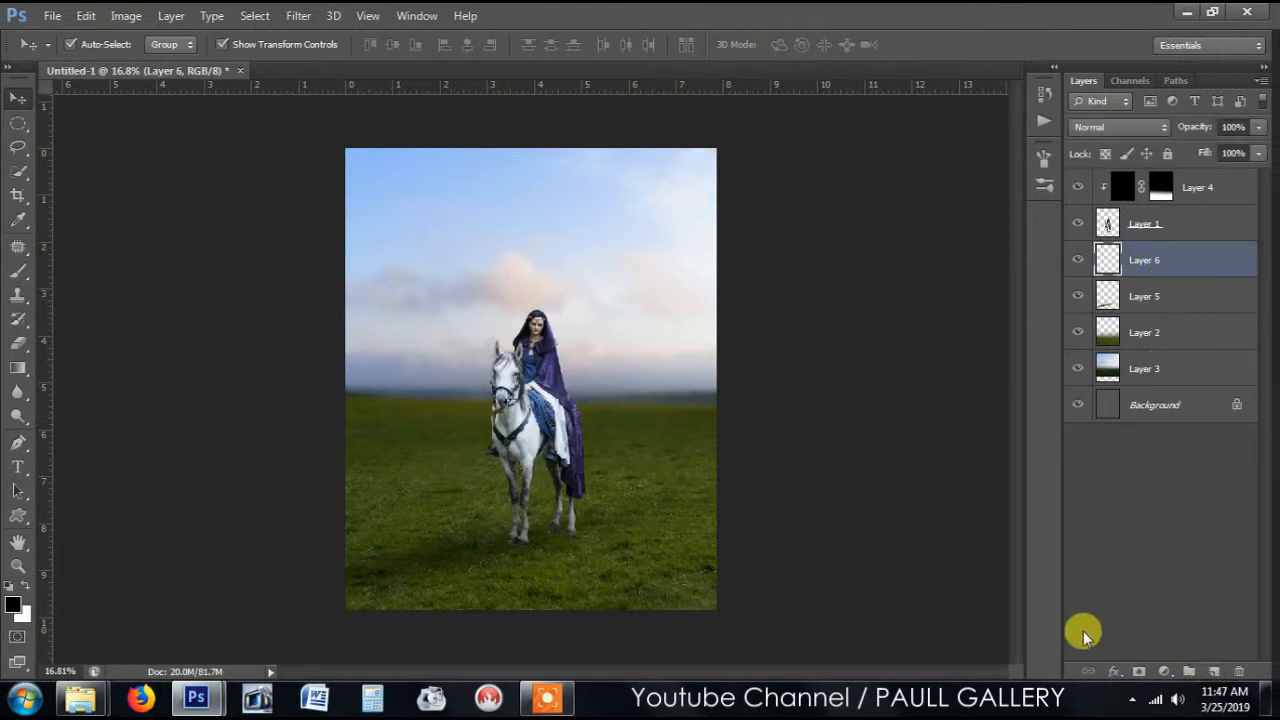
left_click(22, 445)
scroll(603, 577, "up", 3)
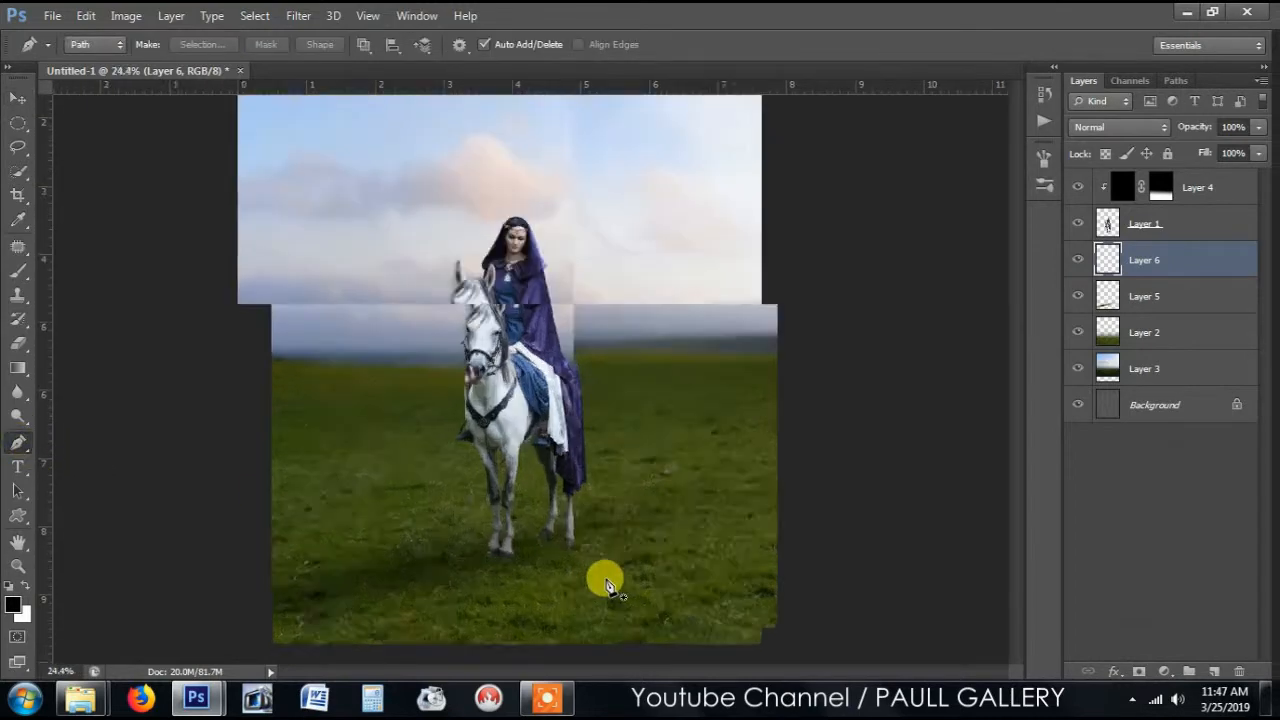
scroll(715, 458, "up", 3)
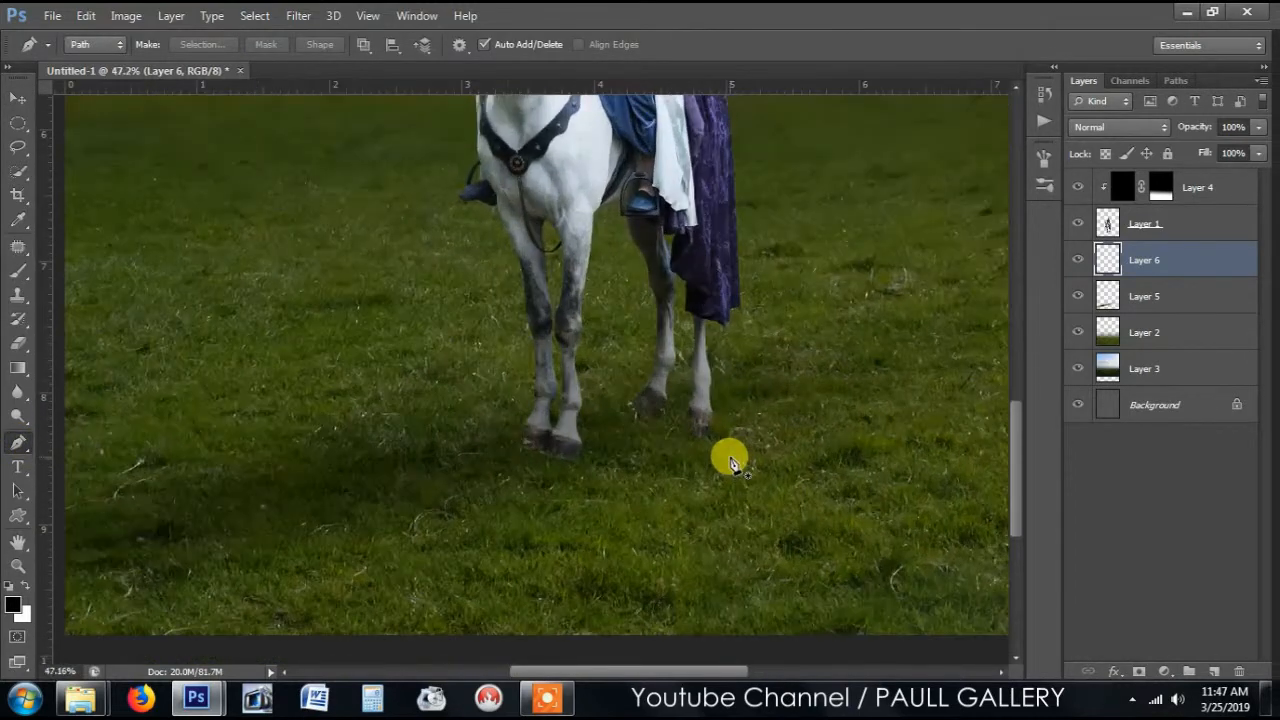
scroll(705, 430, "down", 3)
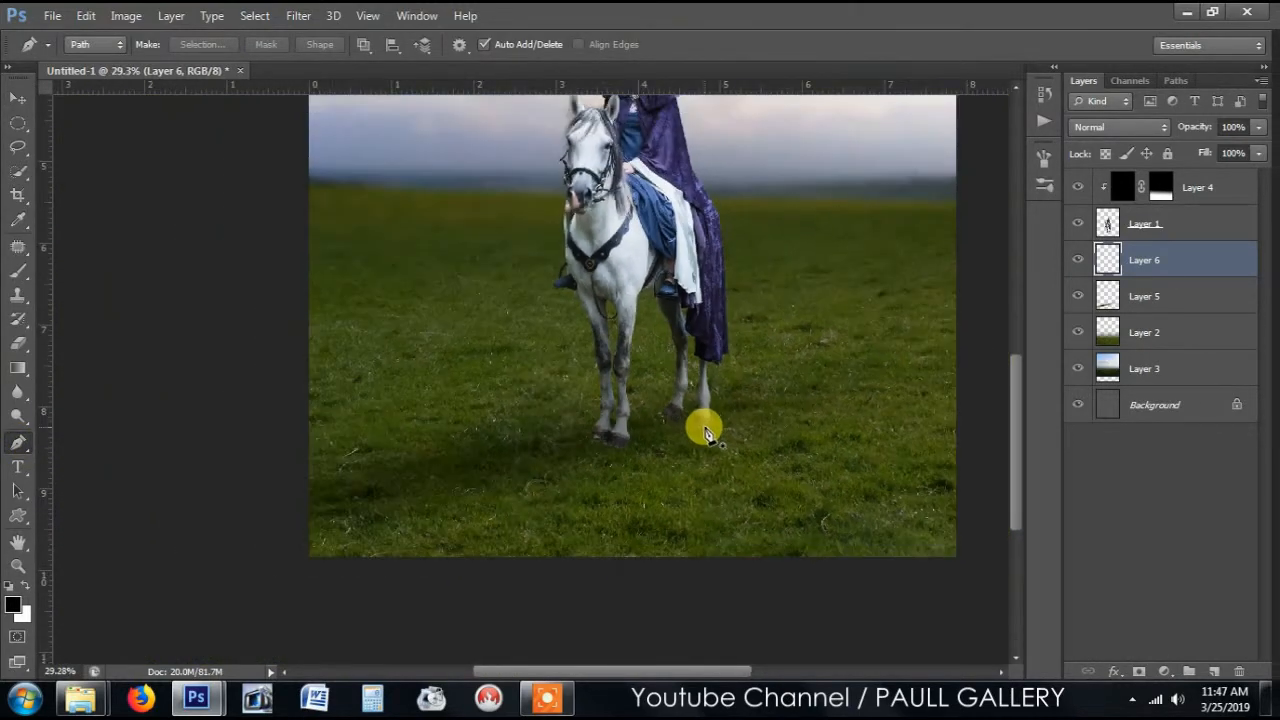
left_click(701, 435)
left_click(307, 531)
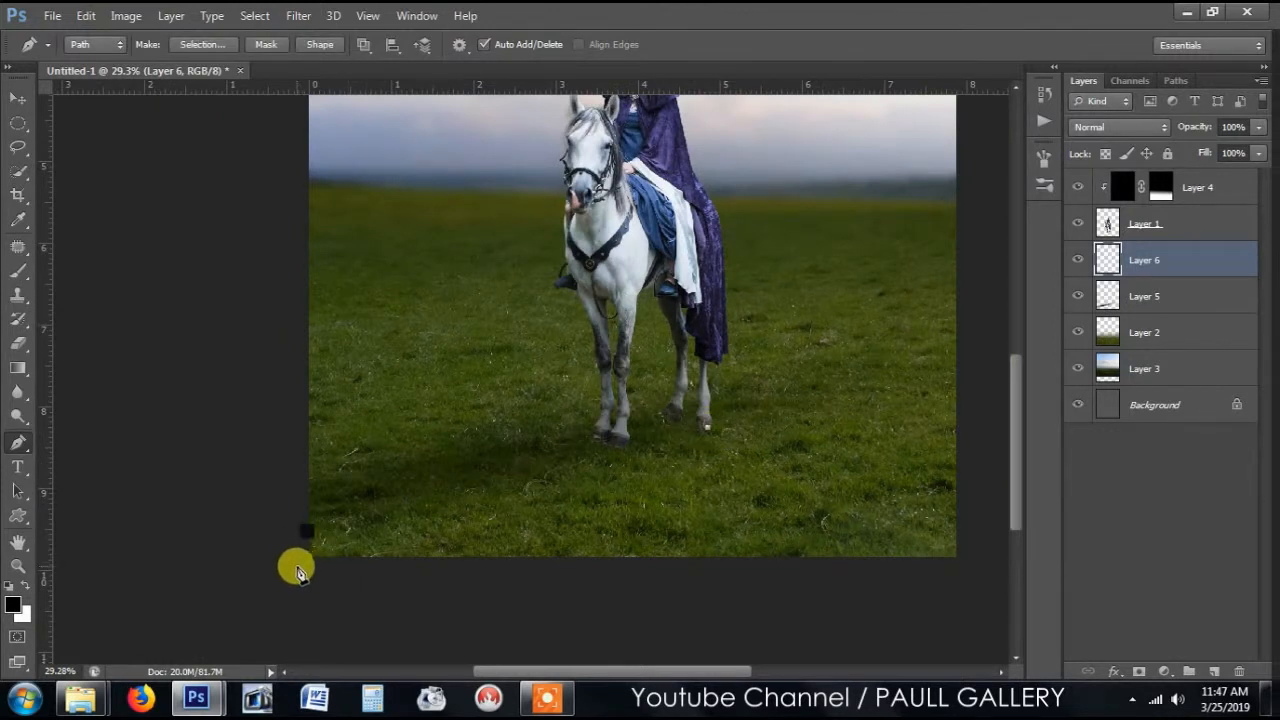
left_click(297, 567)
left_click(233, 499)
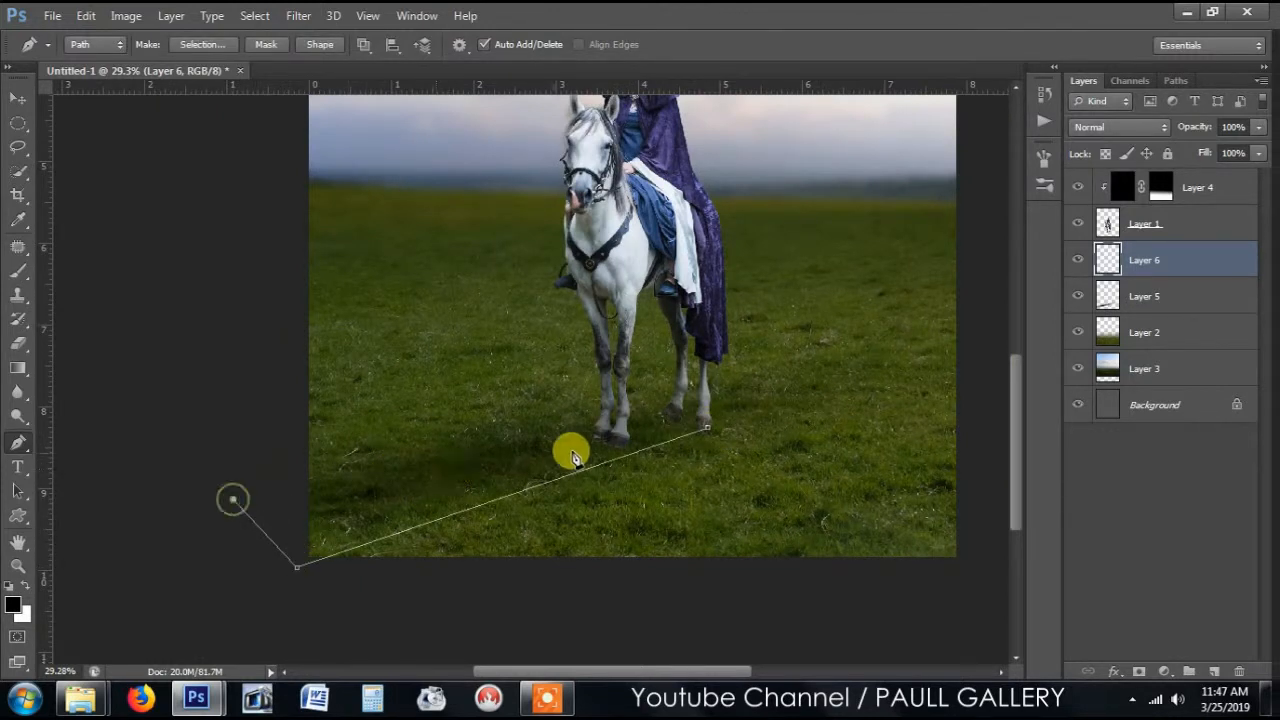
left_click(661, 415)
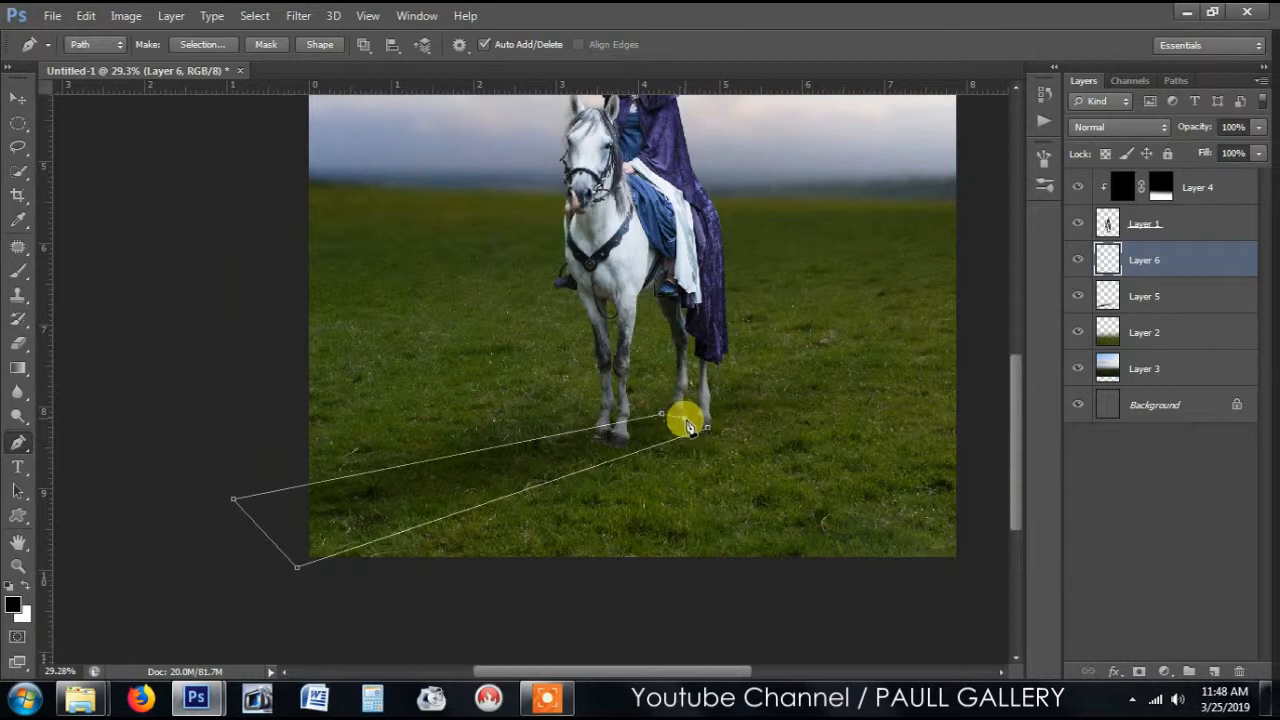
left_click(685, 419)
left_click(706, 432)
Convert the path into a new selection with 0-pixel feather and fill it with black on Layer 6 using the Paint Bucket.
left_click(202, 44)
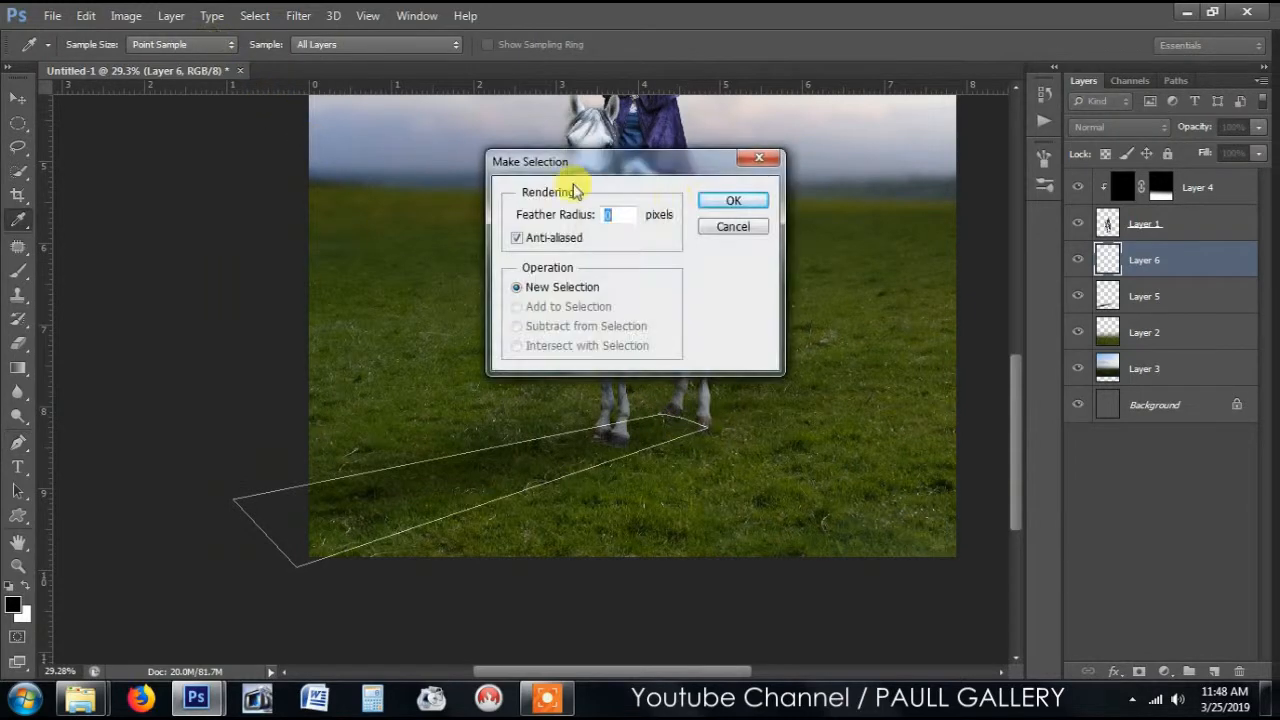
left_click(733, 201)
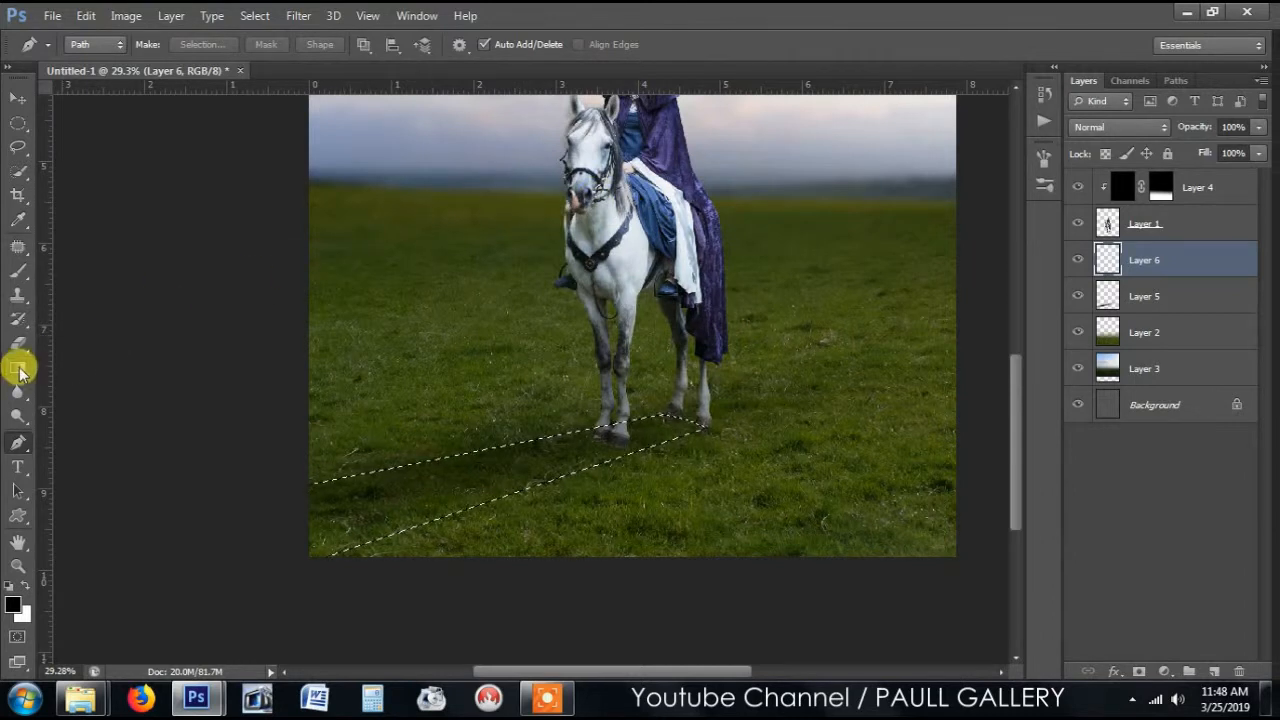
left_click(20, 370)
right_click(21, 371)
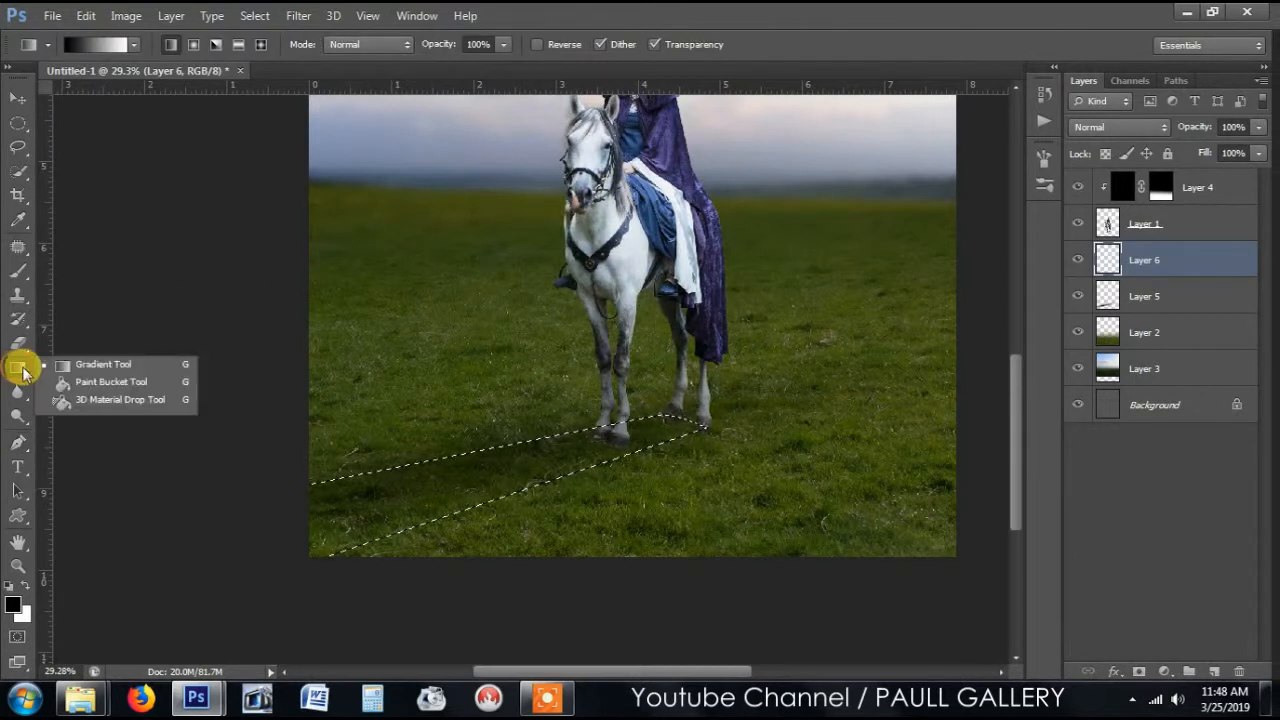
left_click(113, 386)
left_click(487, 478)
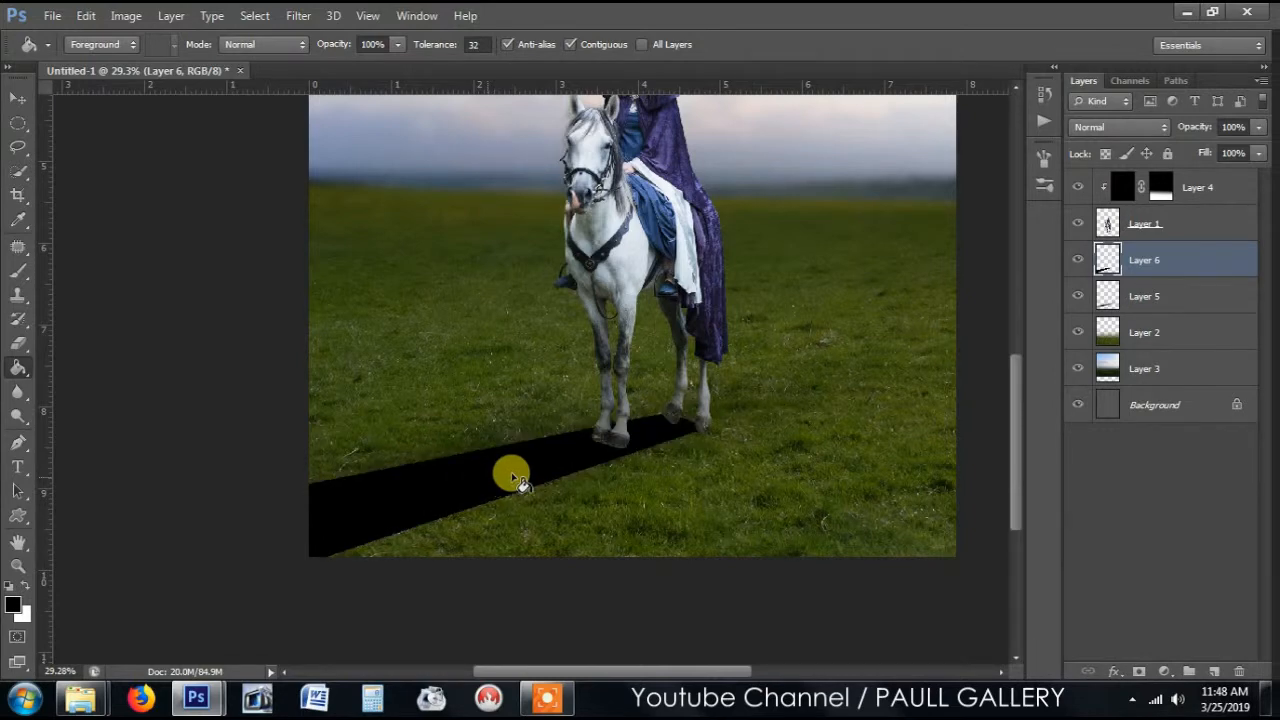
Soften the black shadow on Layer 6 with a 30-pixel Gaussian Blur and set the layer's opacity to 20%.
left_click(296, 15)
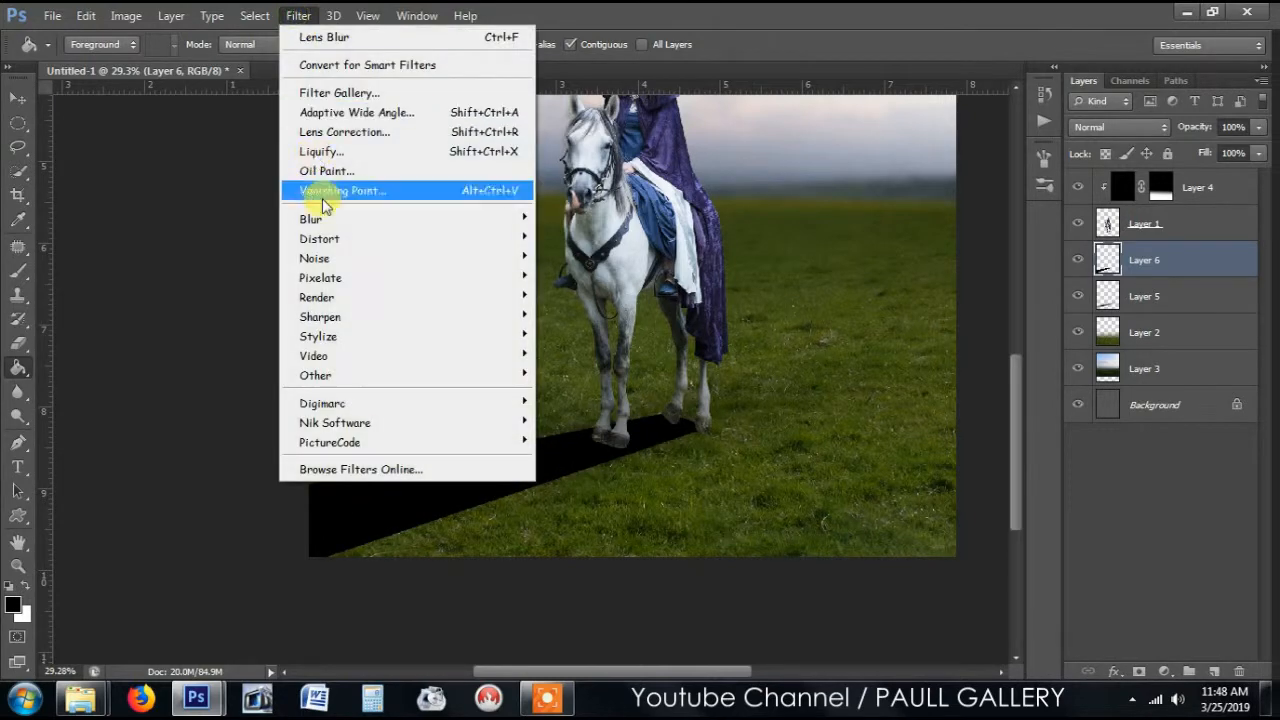
mouse_move(335, 217)
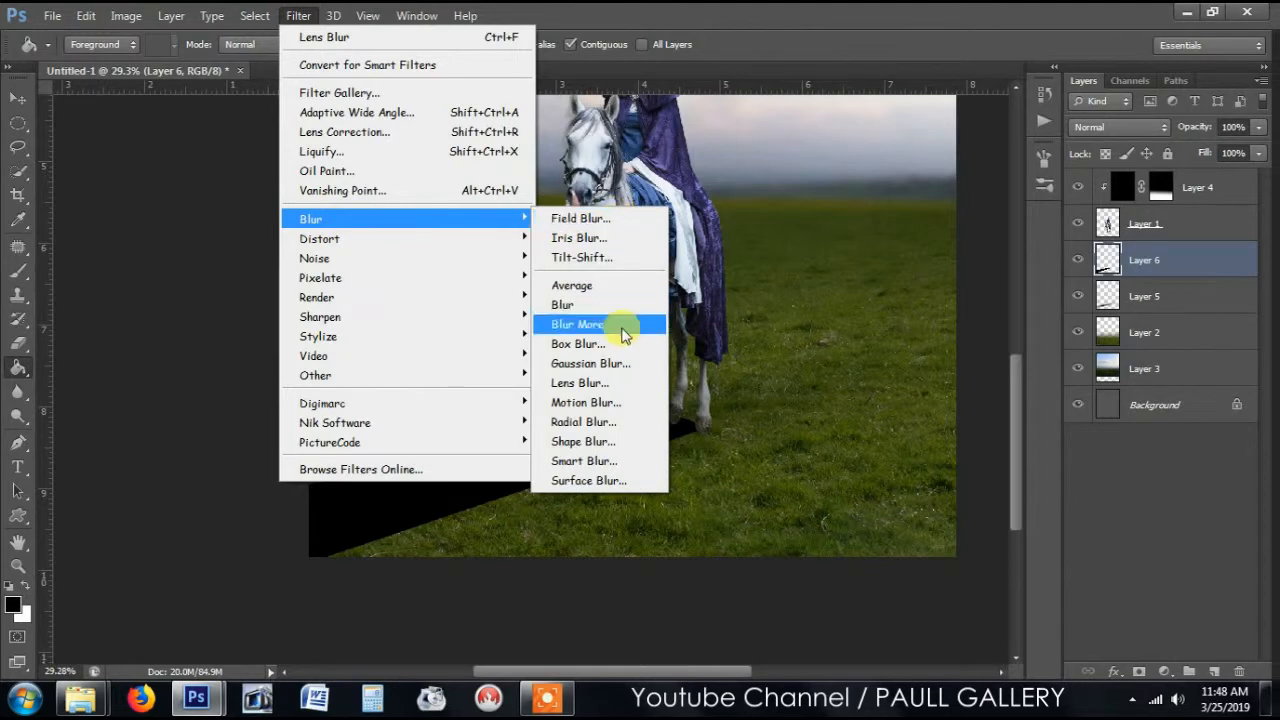
left_click(628, 363)
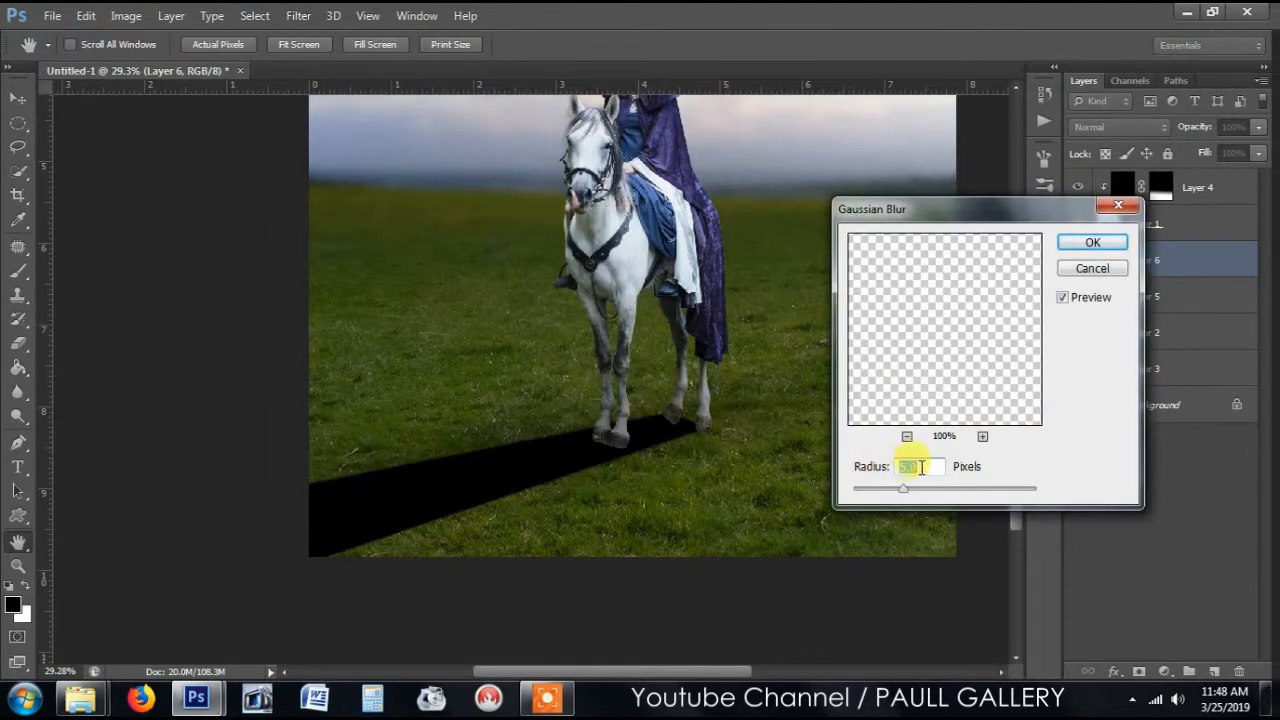
type("30")
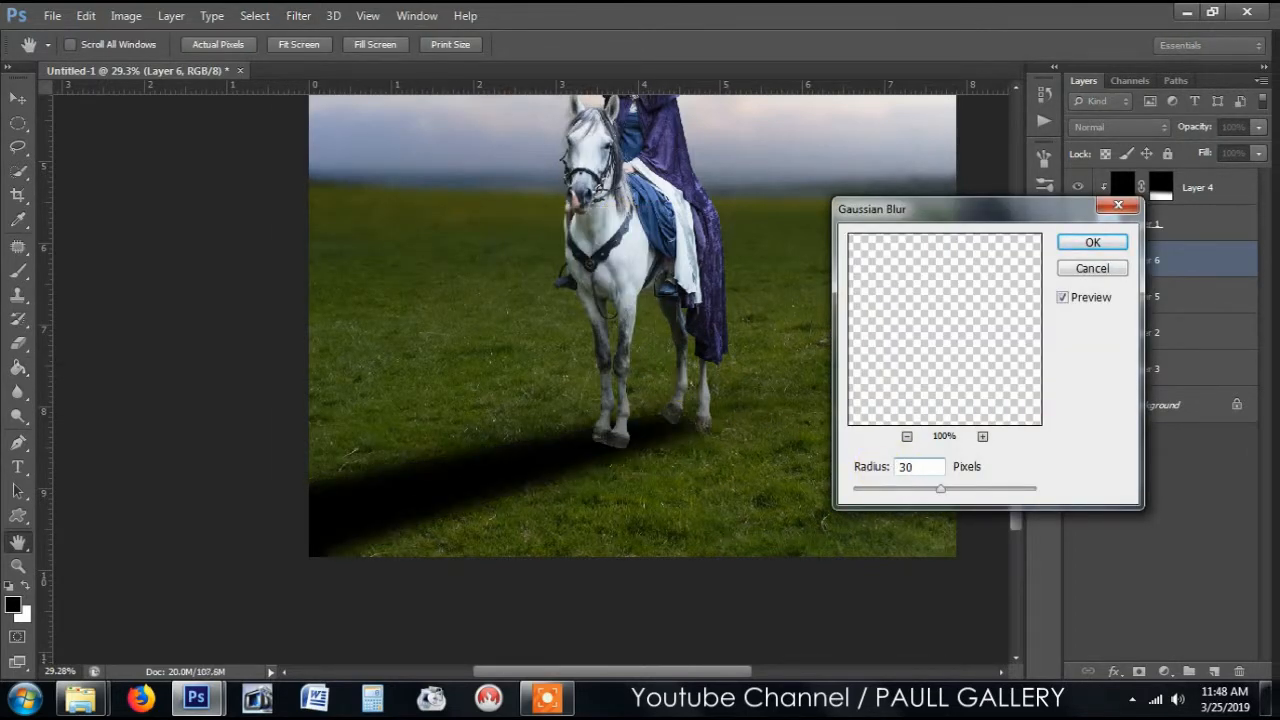
left_click(1093, 243)
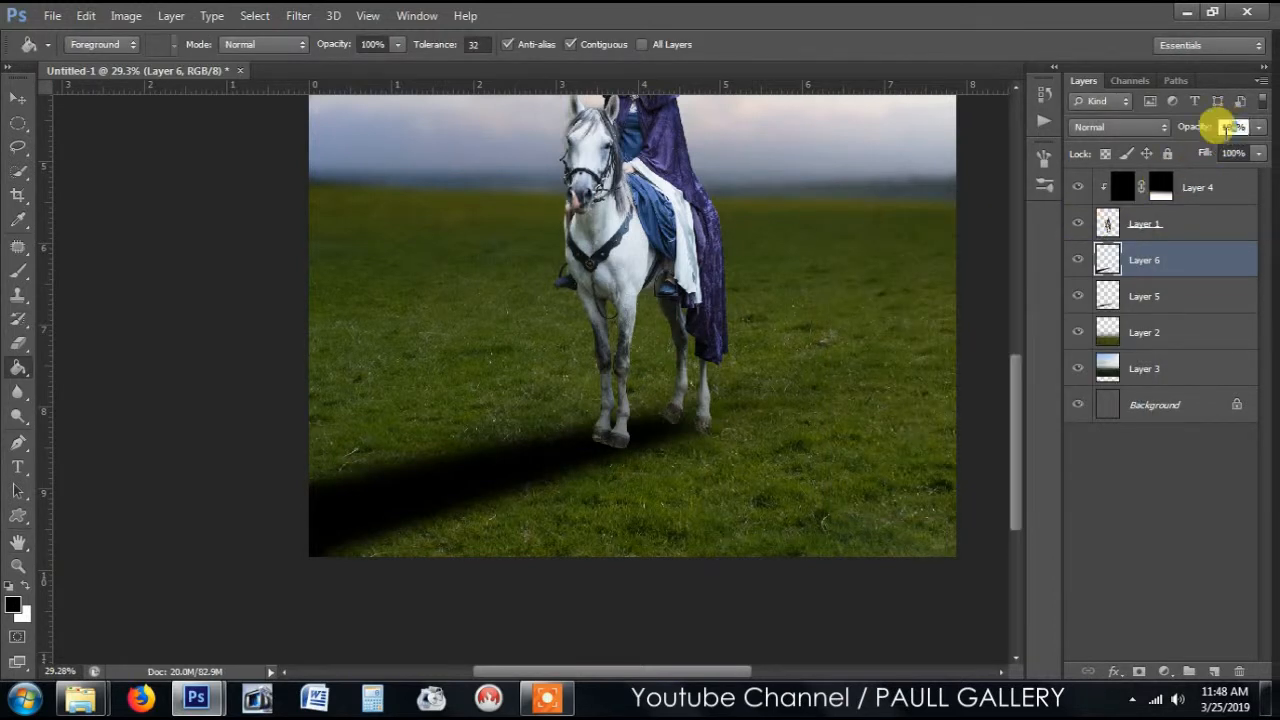
type("20")
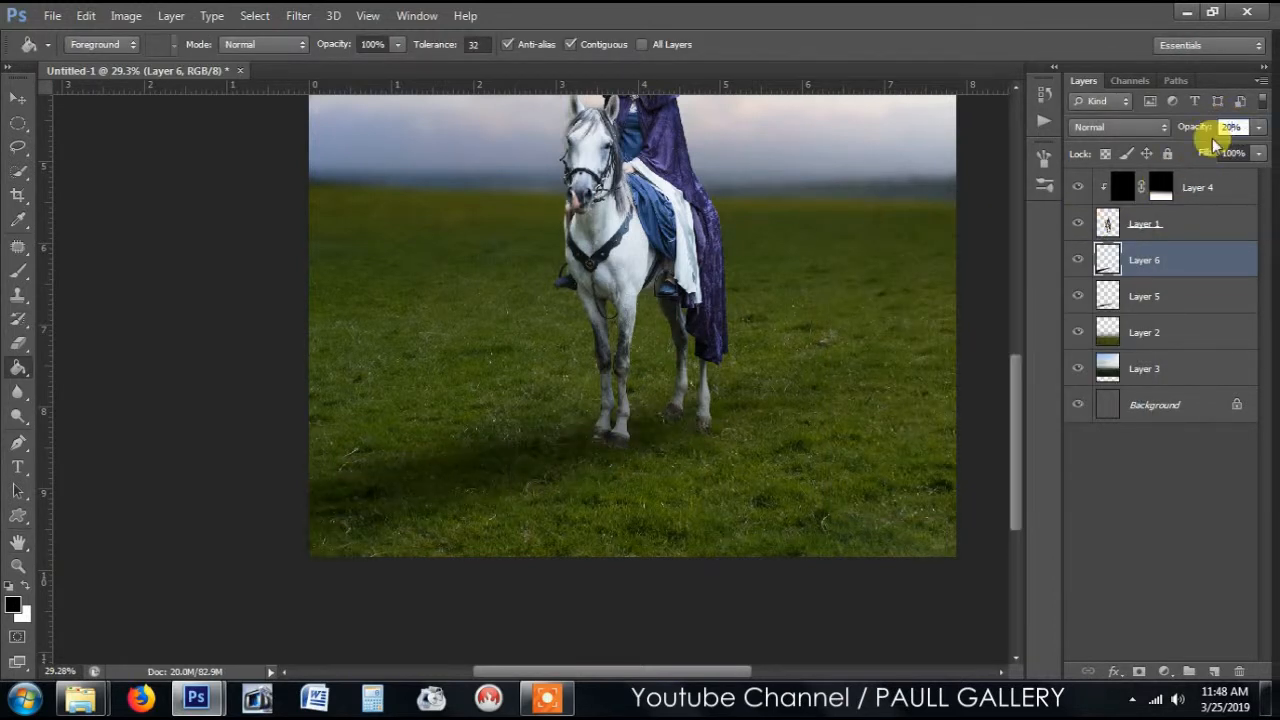
left_click(30, 105)
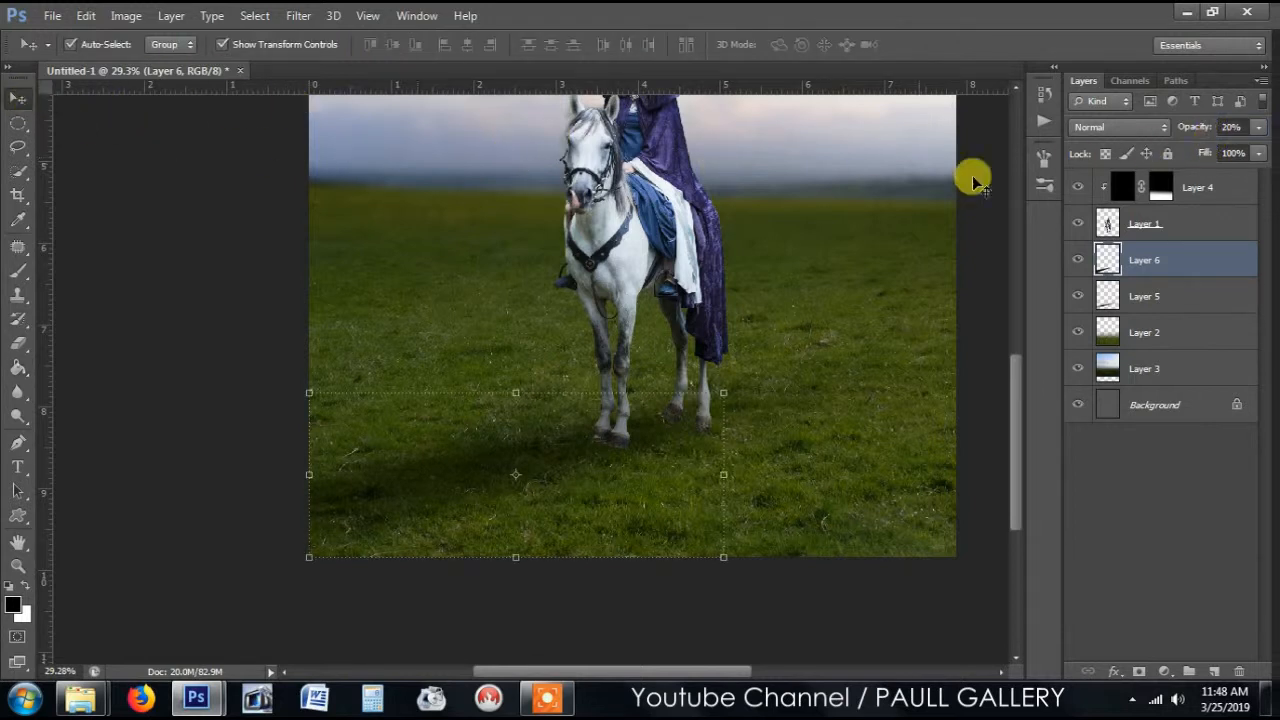
Compare the composite with and without the shadows on Layer 6 and Layer 5, both close up and in the whole image.
left_click(1078, 260)
left_click(1078, 260)
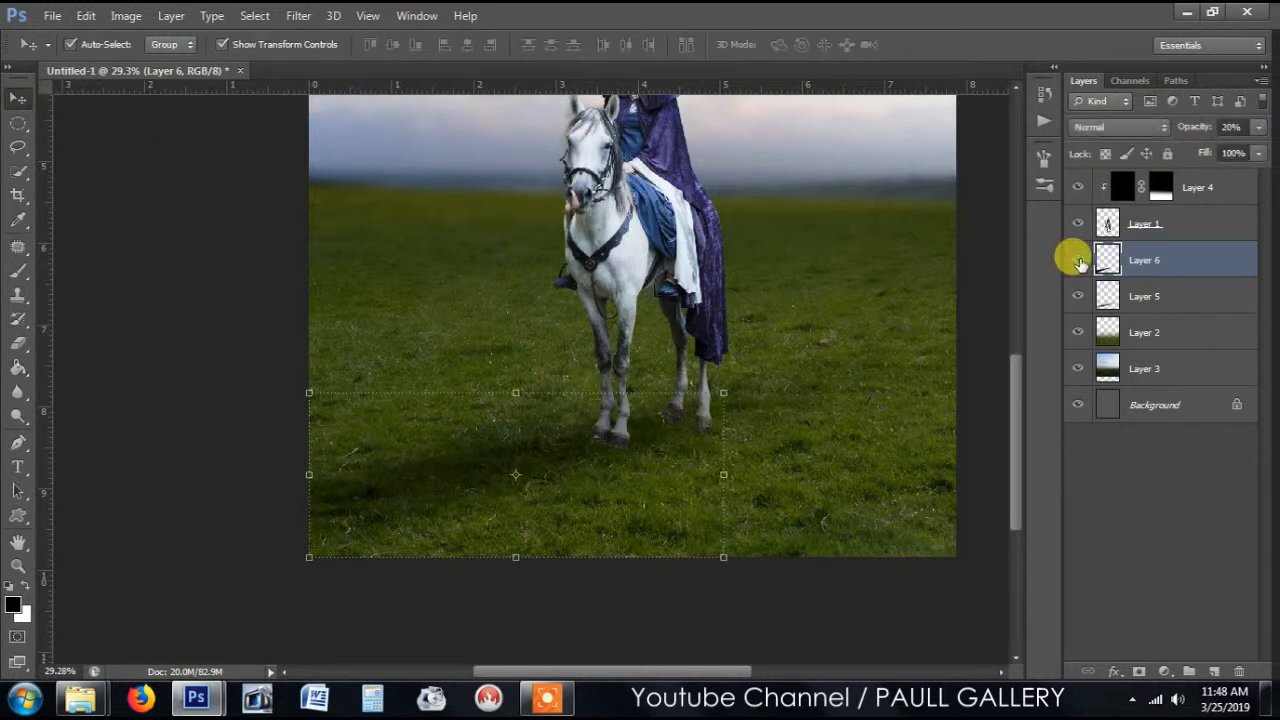
left_click(1078, 296)
left_click(1078, 296)
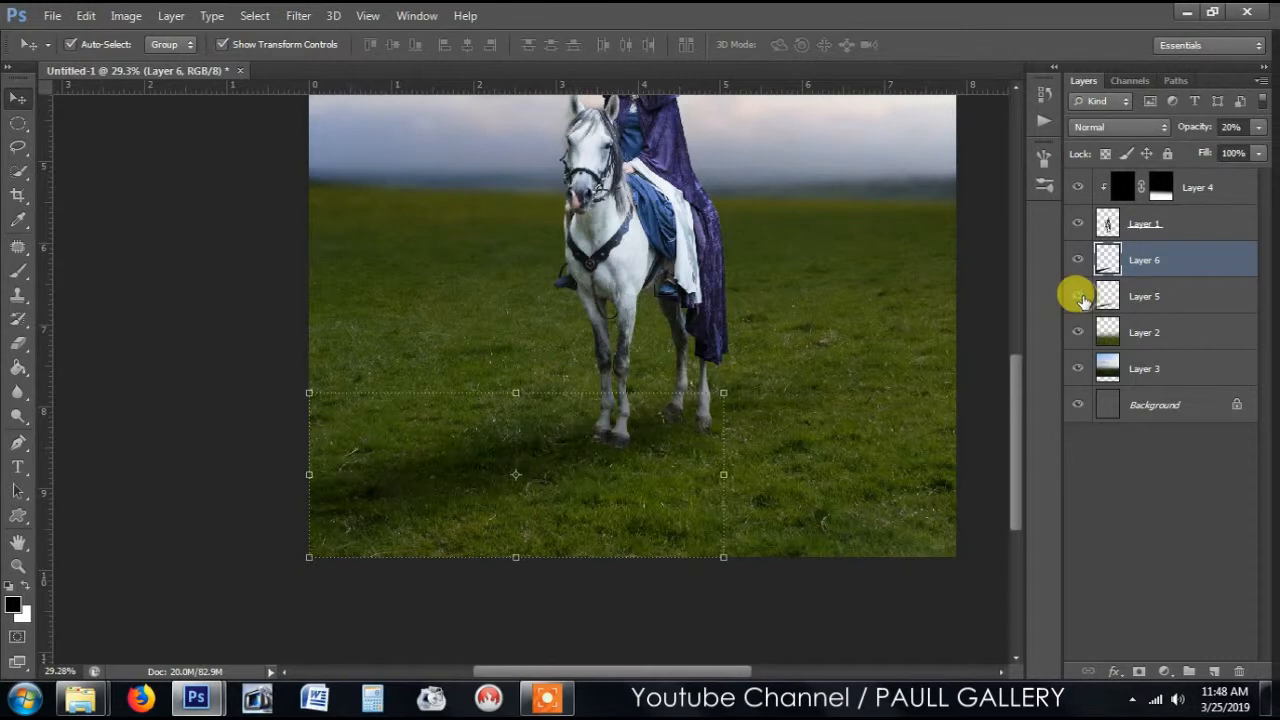
scroll(916, 332, "down", 1)
scroll(916, 332, "down", 2)
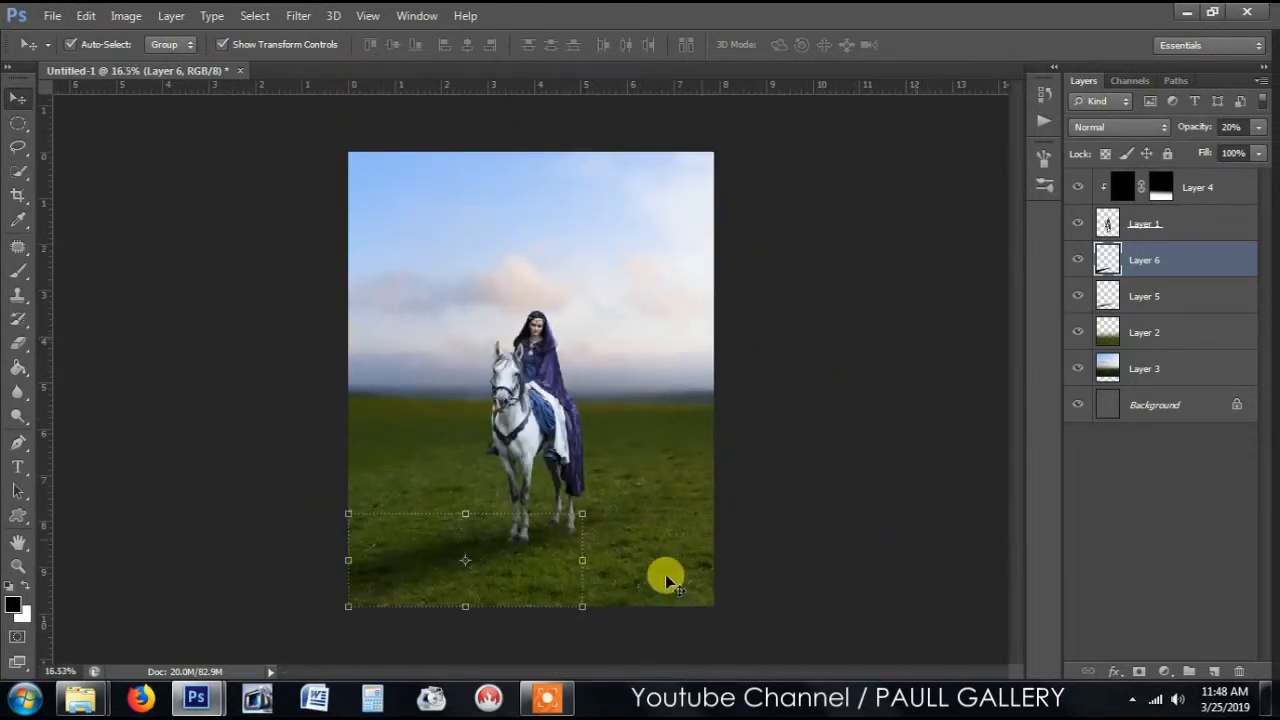
scroll(670, 570, "up", 1)
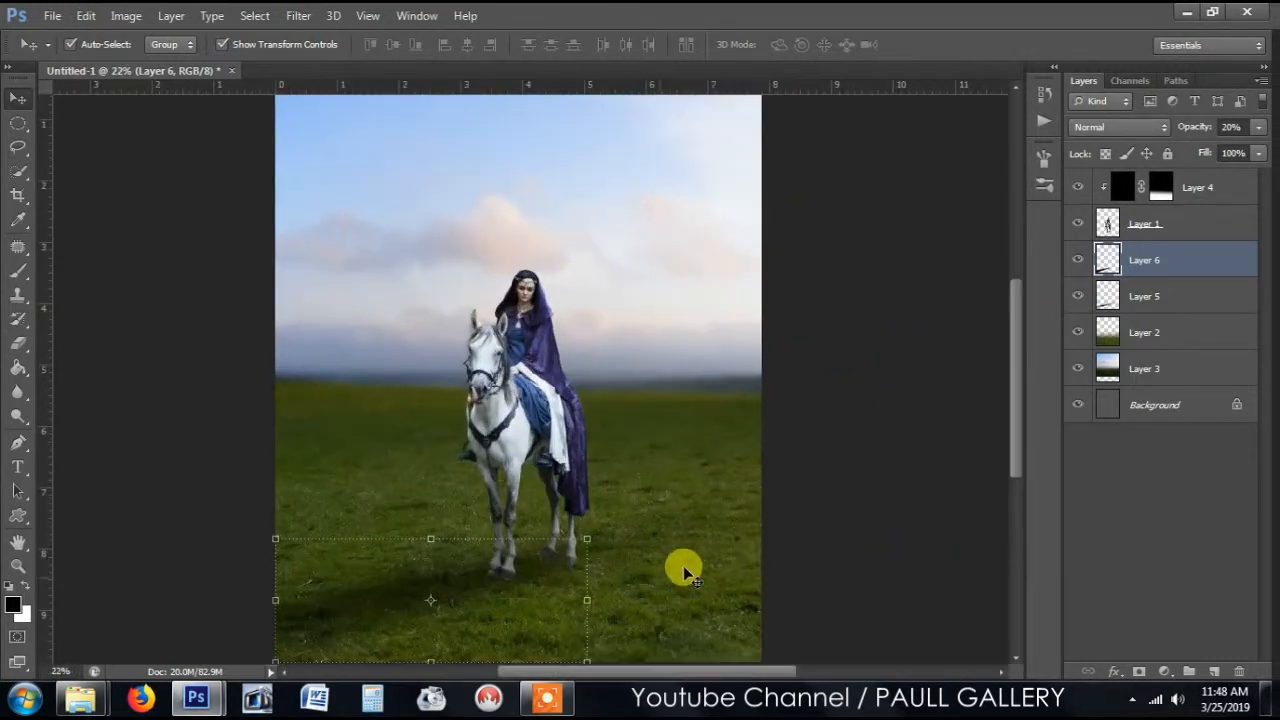
left_click(1077, 261)
left_click(1077, 261)
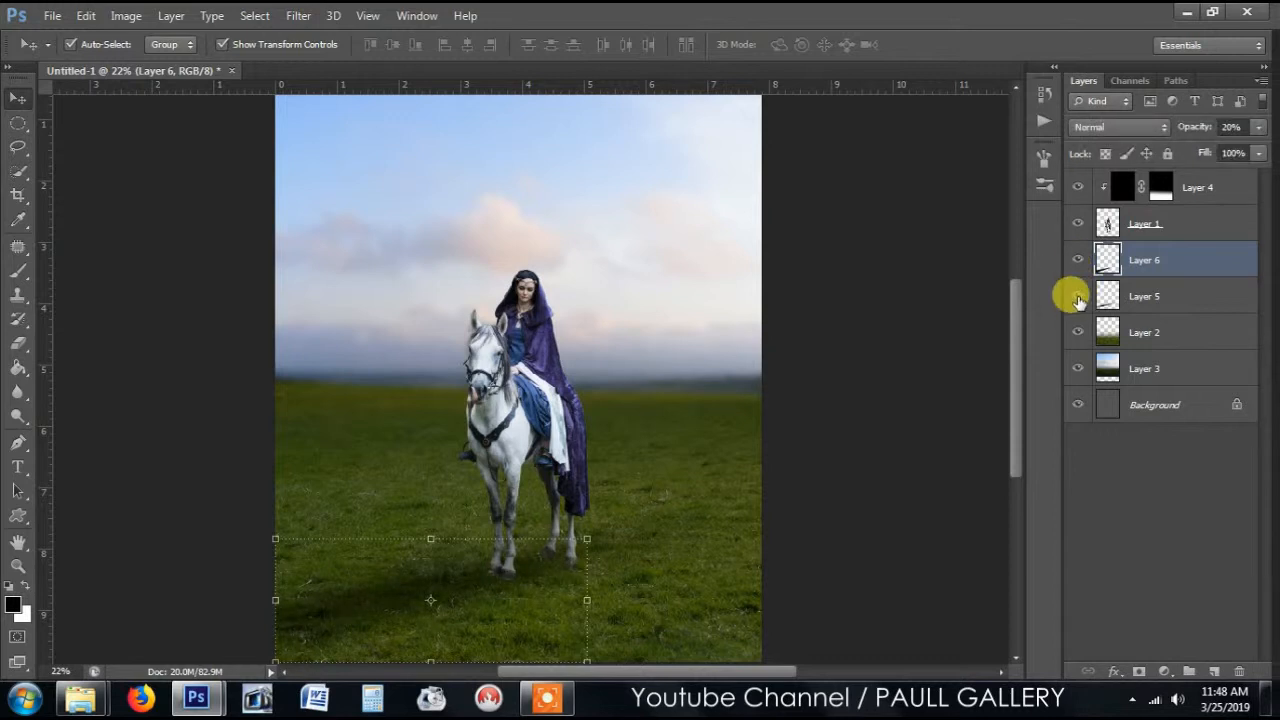
left_click(1077, 297)
left_click(1077, 297)
Set the opacity of the ground shadow on Layer 5 to 30% and deselect the layer.
left_click(1172, 298)
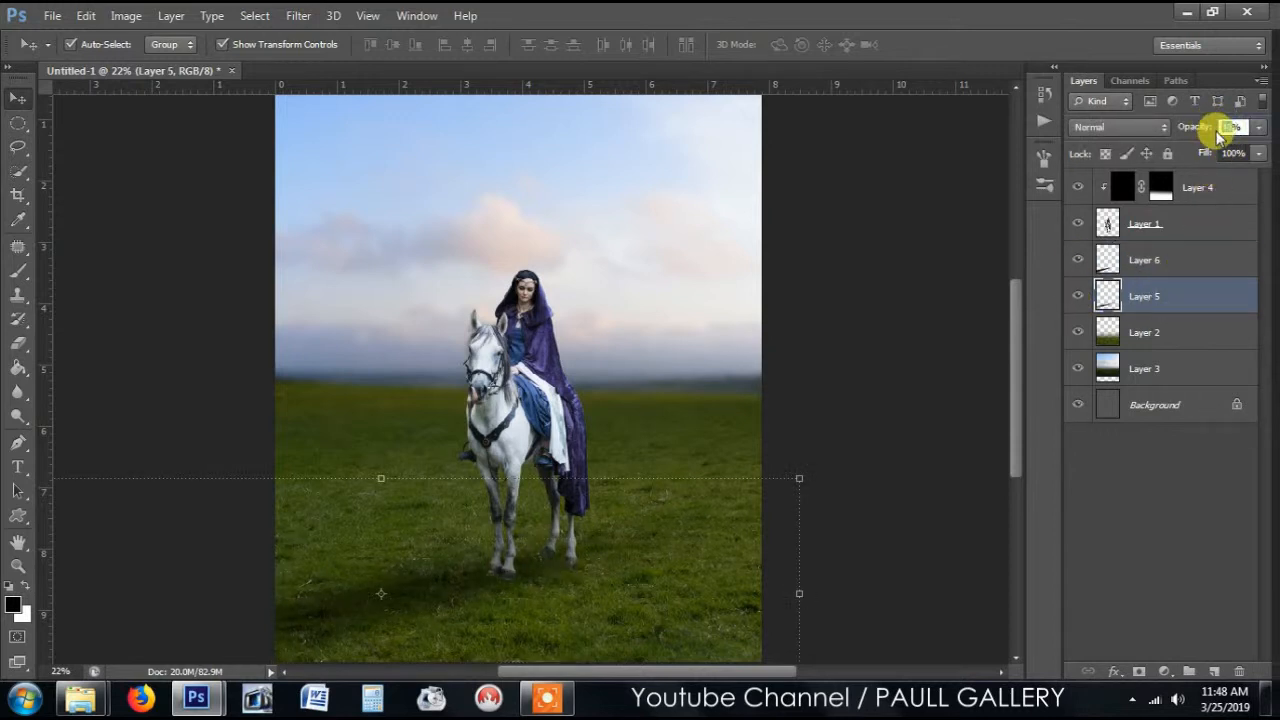
type("30")
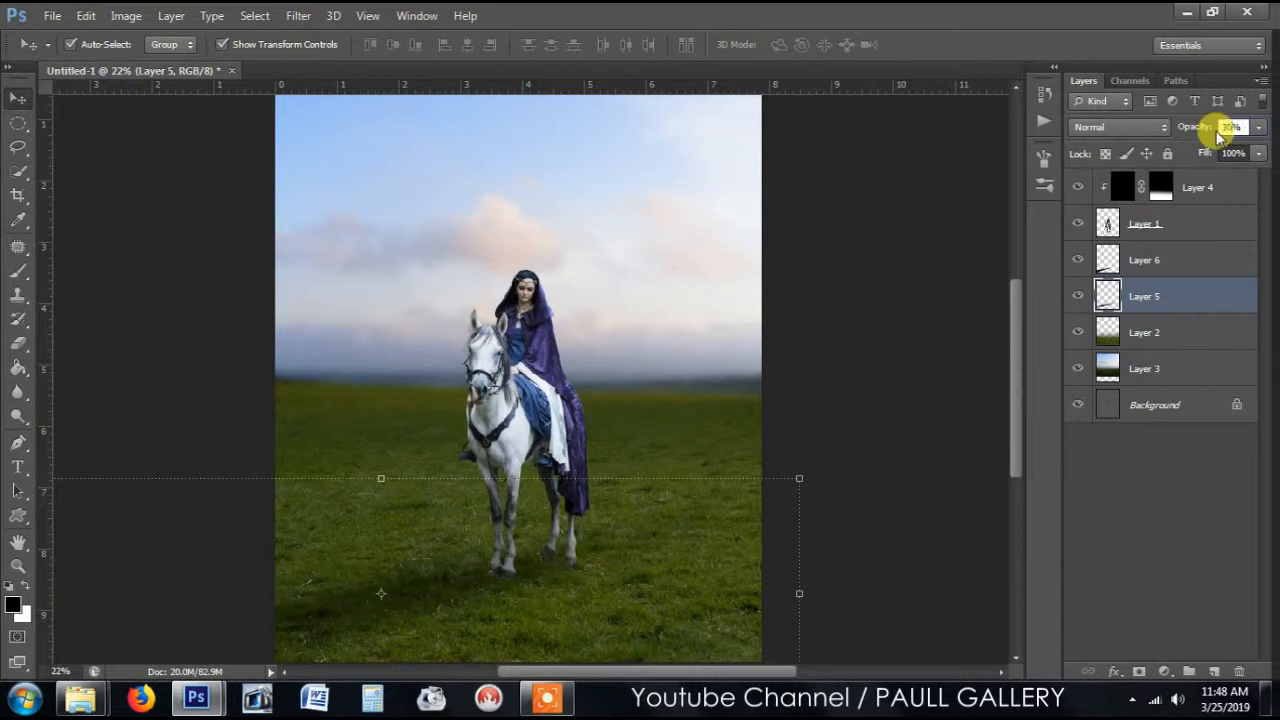
left_click(935, 268)
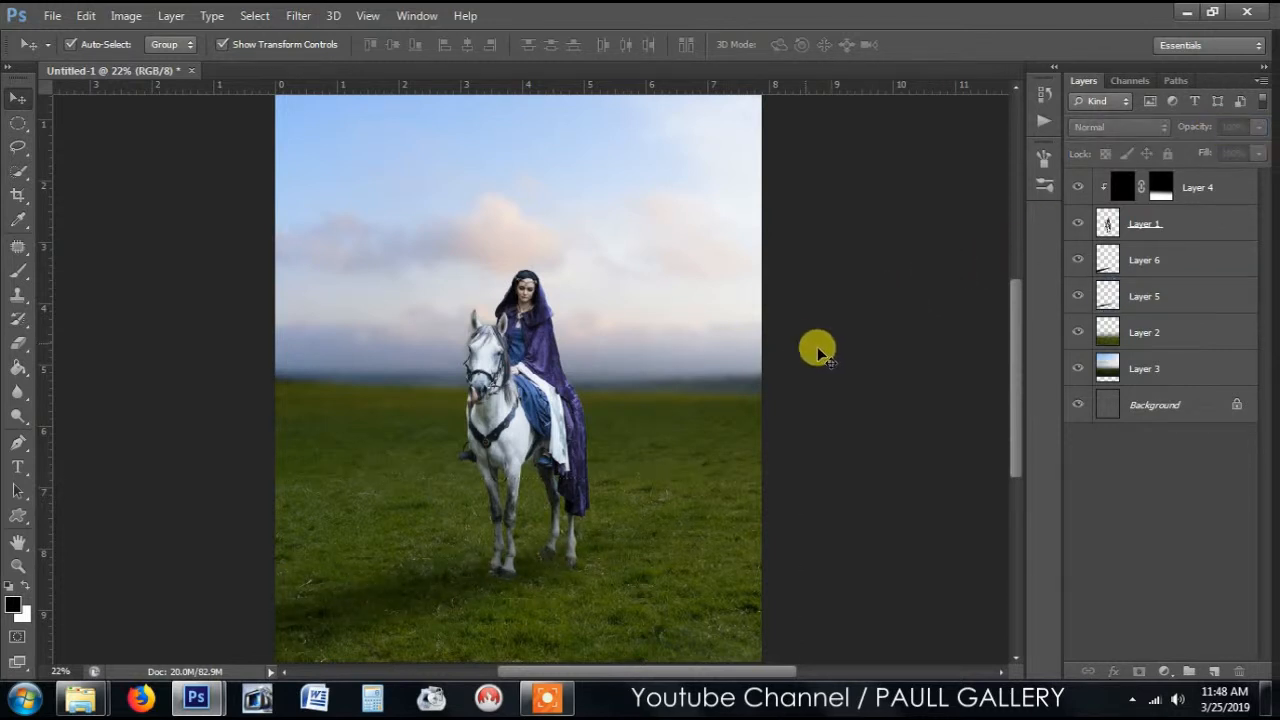
Prepare the Eraser for Layer 1 with 57% opacity and 44% flow.
left_click(1205, 222)
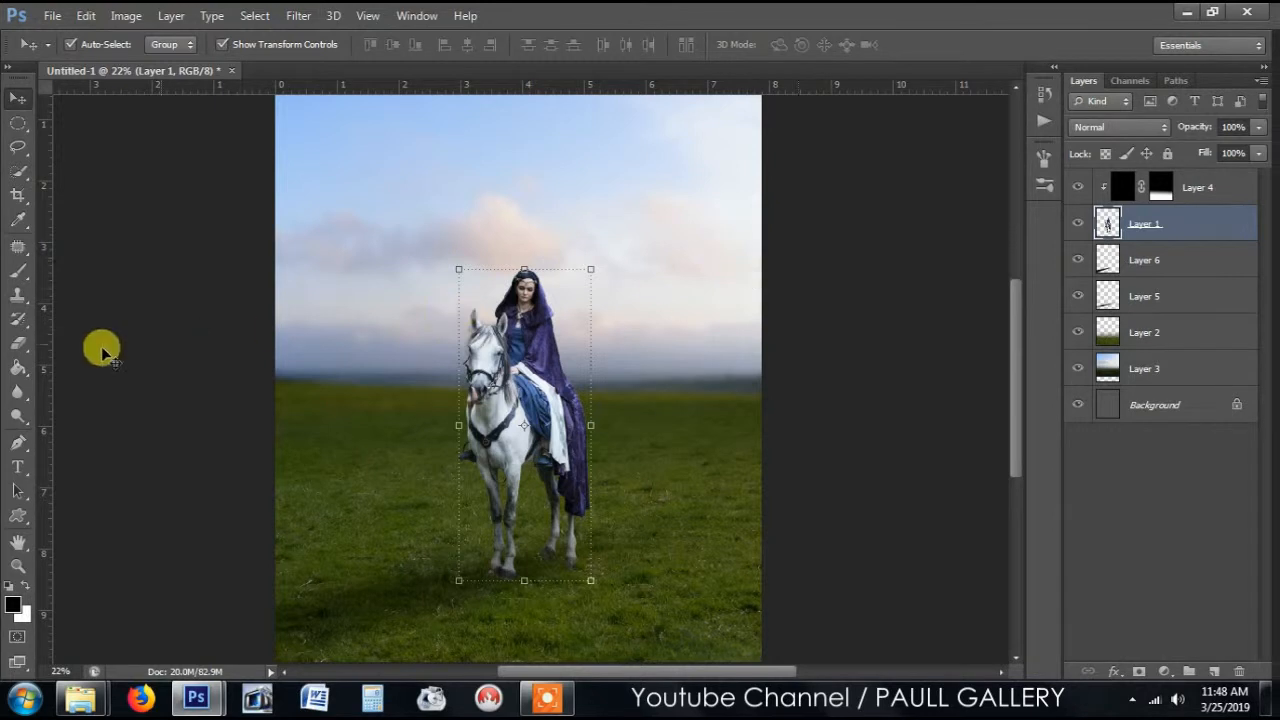
left_click(16, 343)
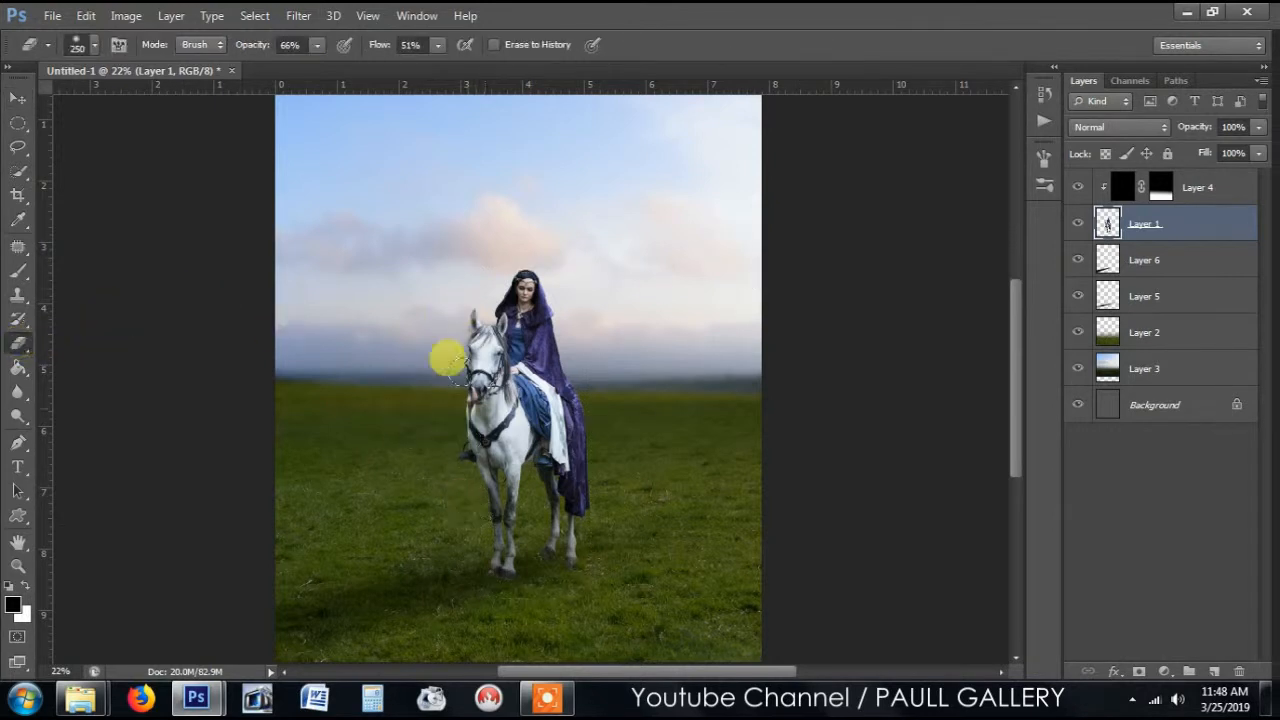
left_click(437, 45)
left_click_drag(432, 67, 425, 67)
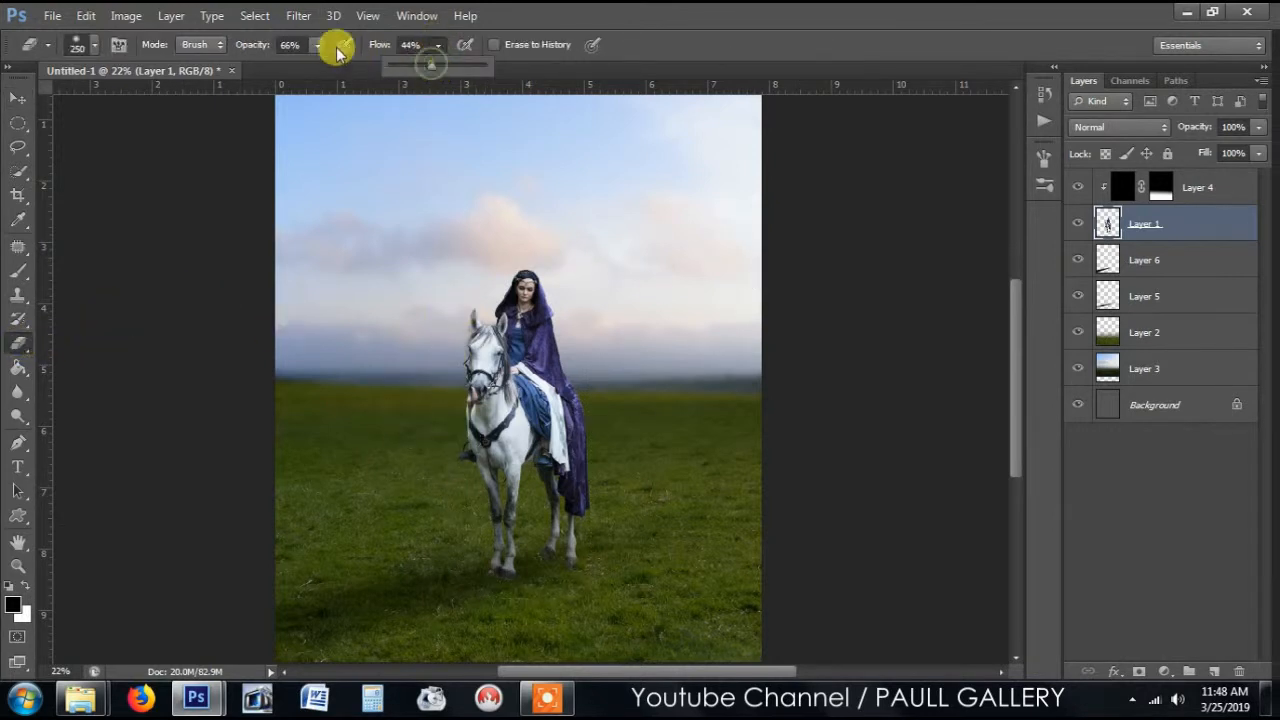
left_click(316, 45)
left_click(310, 67)
left_click(183, 250)
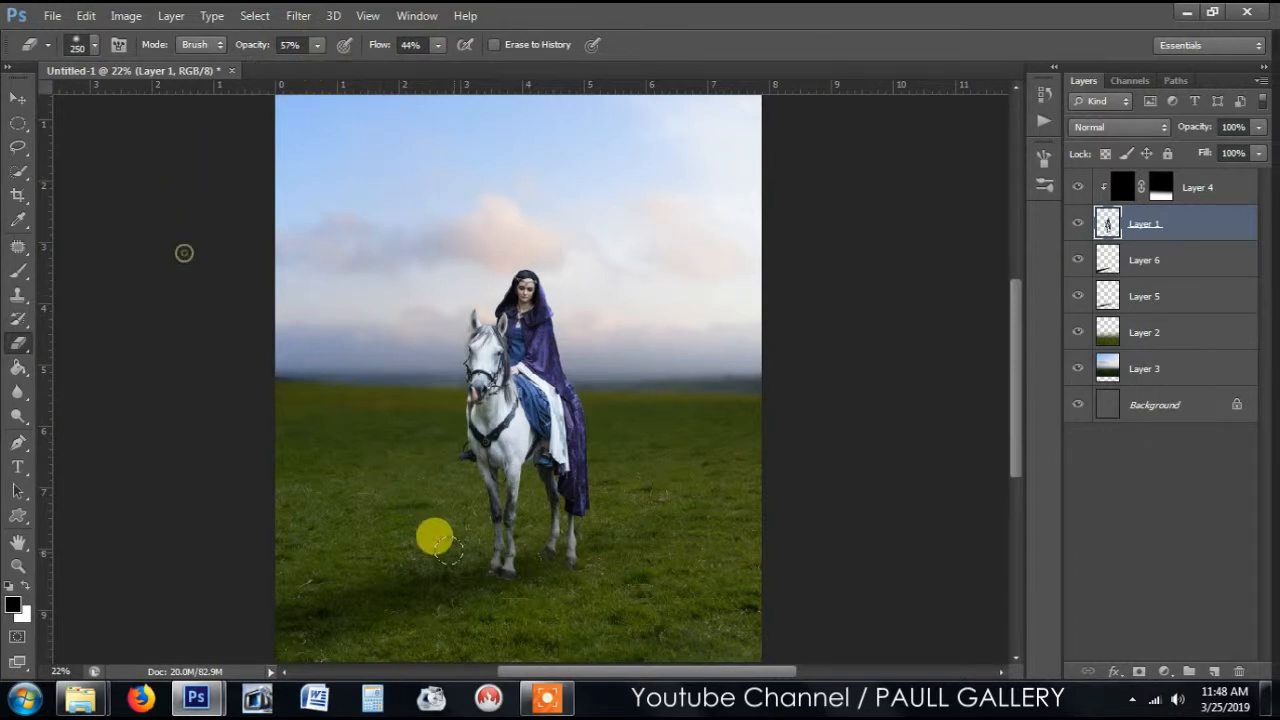
Partly erase the lower edges of both front hooves on Layer 1 with a small soft eraser, enlarging it from 70 to 125 pixels.
scroll(480, 560, "up", 9)
scroll(511, 536, "up", 8)
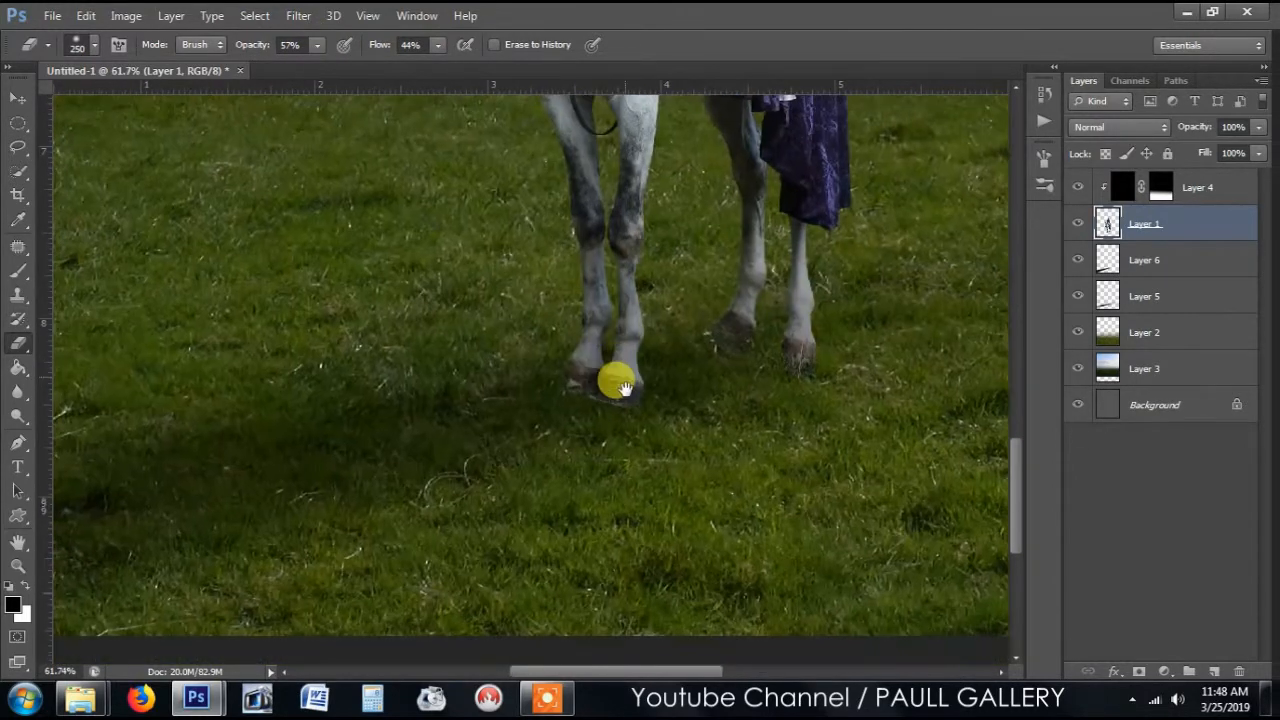
key("bracketleft")
key("bracketleft")
key("bracketleft")
key("bracketleft")
key("bracketleft")
key("bracketleft")
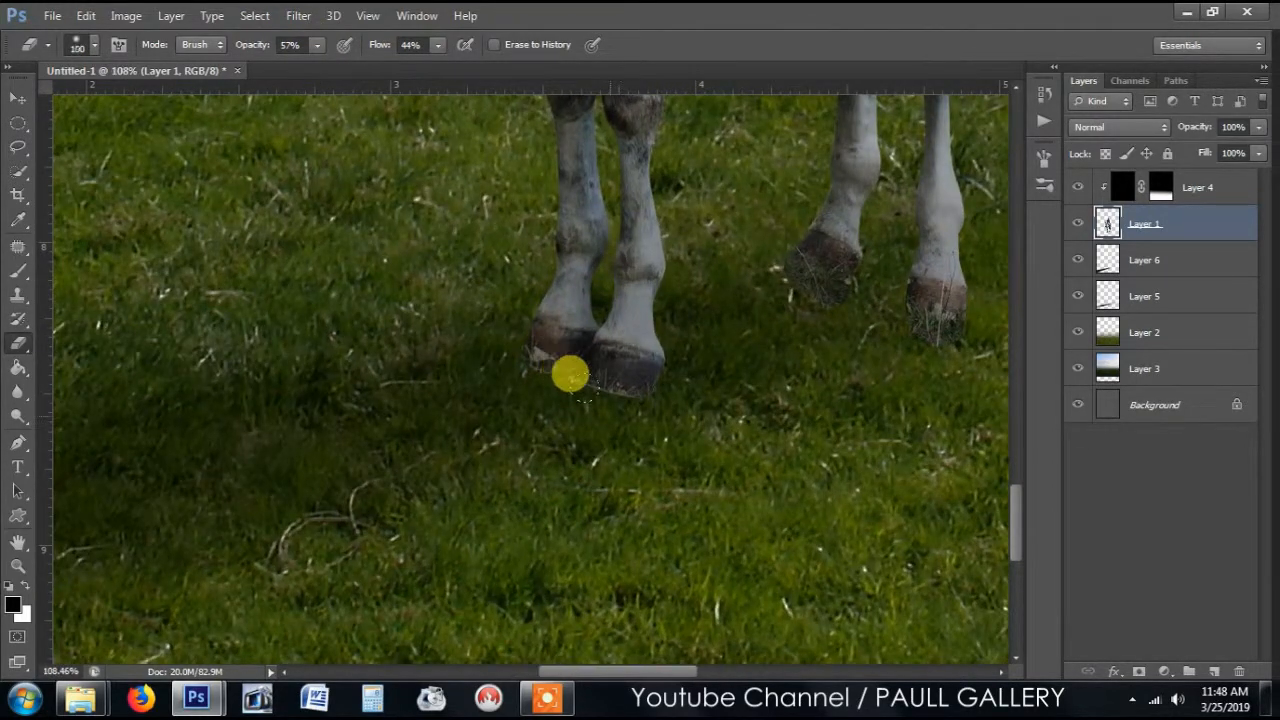
scroll(566, 365, "up", 2)
key("bracketright")
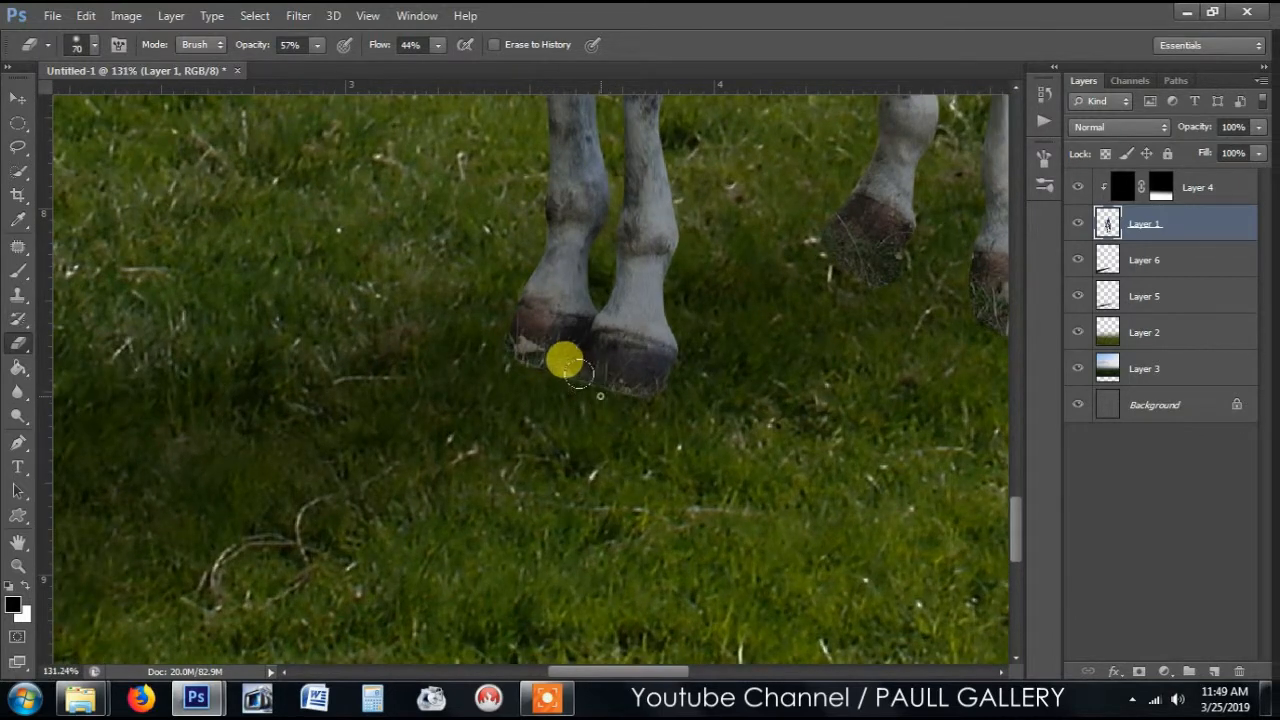
key("bracketright")
key("bracketright")
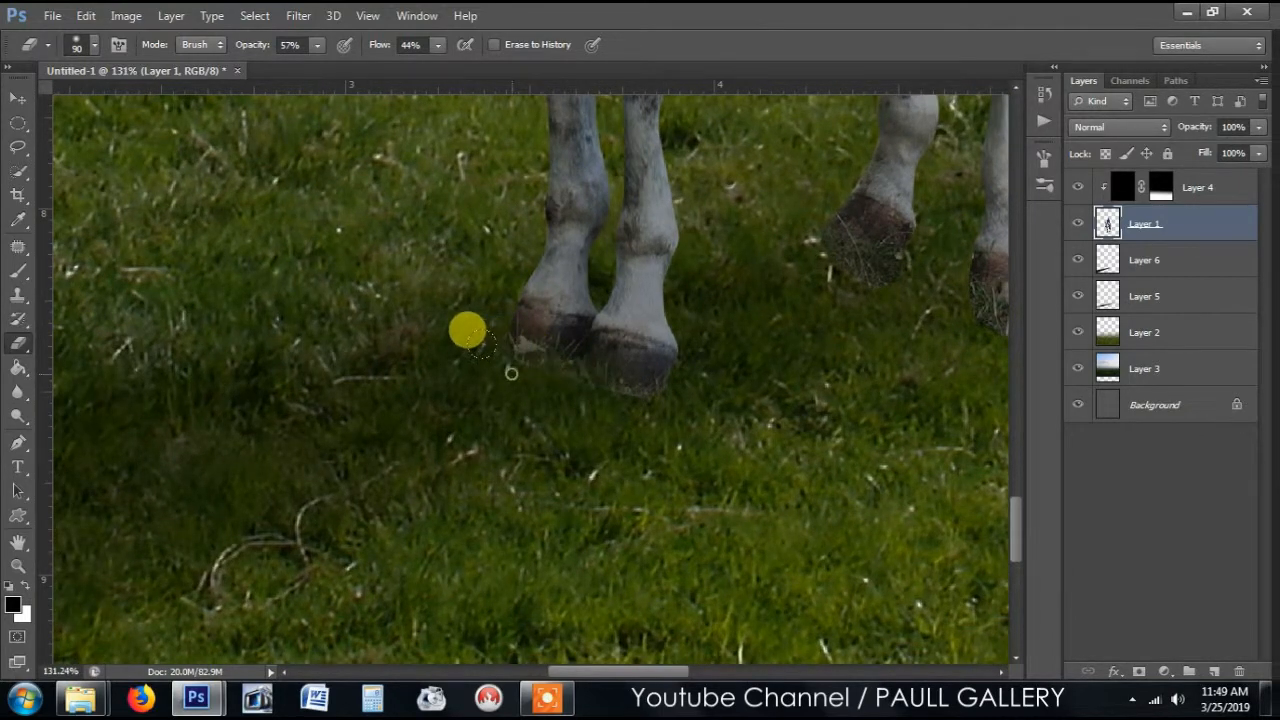
mouse_move(611, 376)
left_mouse_down()
mouse_move(541, 358)
mouse_move(603, 366)
left_mouse_up()
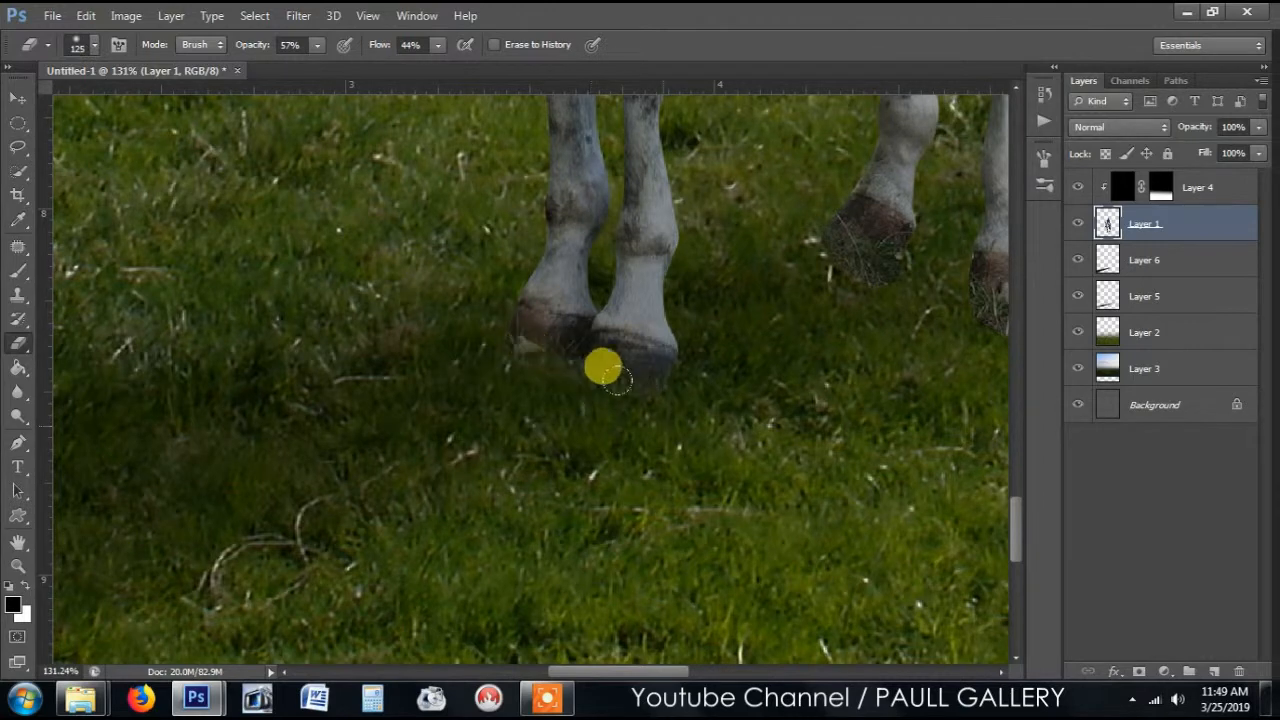
Fade the bottoms of both rear hooves on Layer 1 into the grass with a smaller eraser of about 80 pixels.
key("bracketleft")
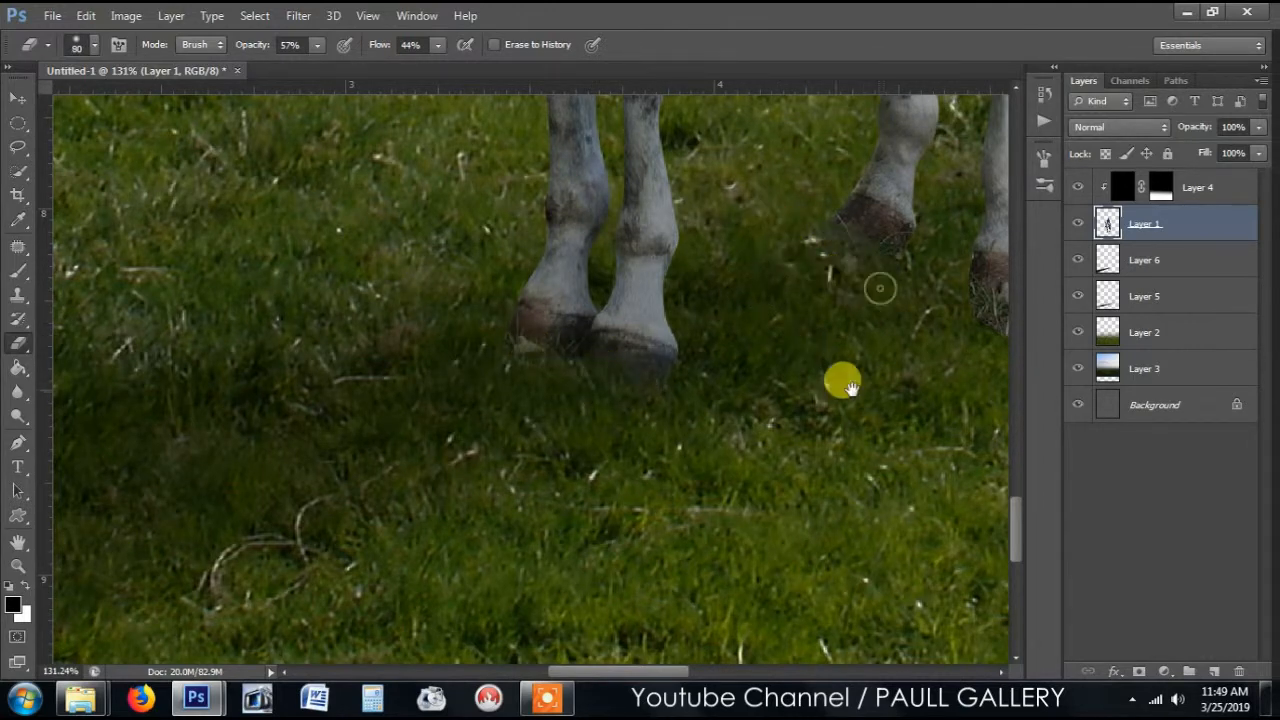
left_click_drag(837, 377, 660, 409)
mouse_move(750, 329)
left_mouse_down()
mouse_move(765, 316)
mouse_move(714, 306)
mouse_move(759, 310)
left_mouse_up()
Soften the front hooves once more with a 125-pixel eraser and deselect Layer 1.
key("bracketright")
key("bracketright")
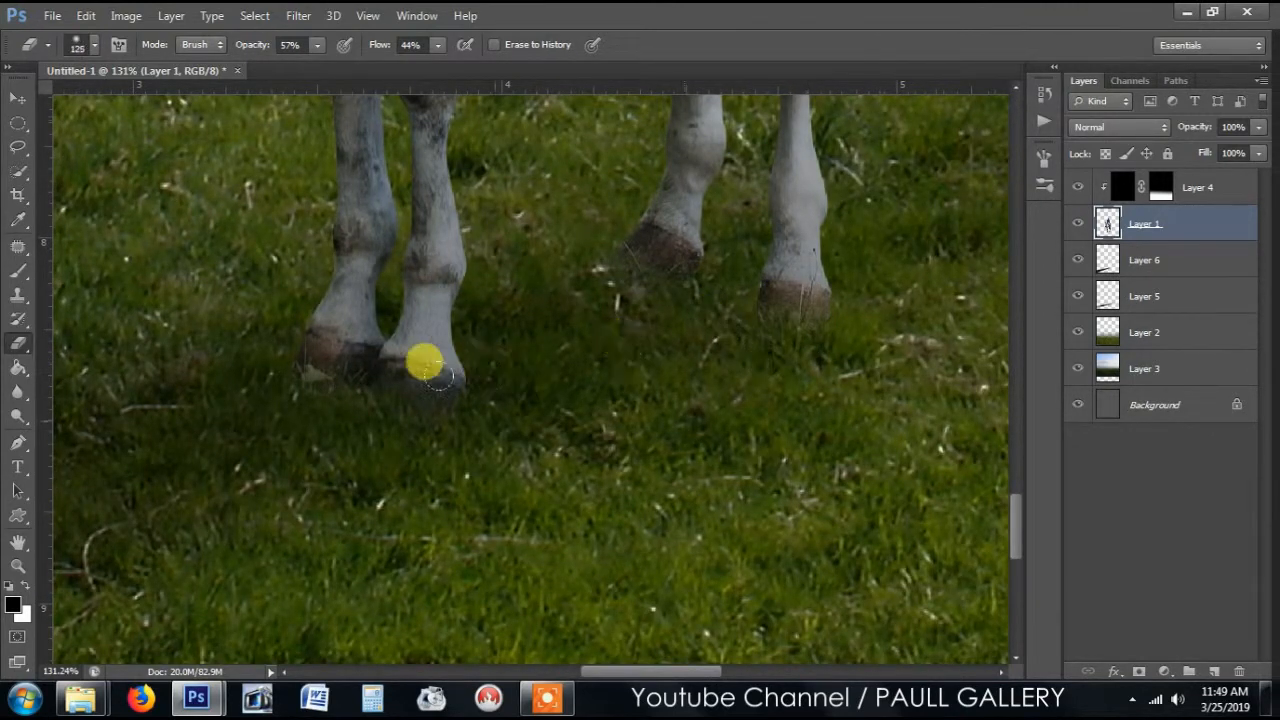
mouse_move(438, 380)
left_mouse_down()
mouse_move(350, 391)
mouse_move(298, 374)
left_mouse_up()
scroll(431, 380, "down", 5)
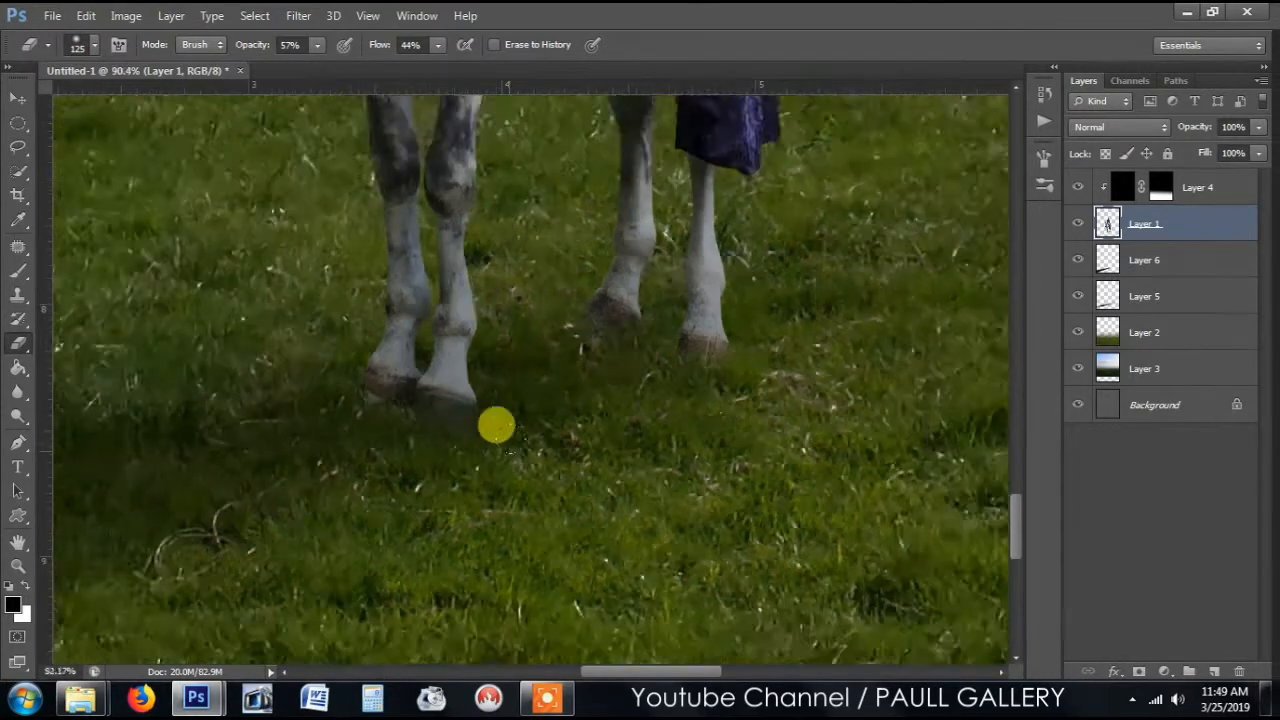
scroll(637, 470, "down", 4)
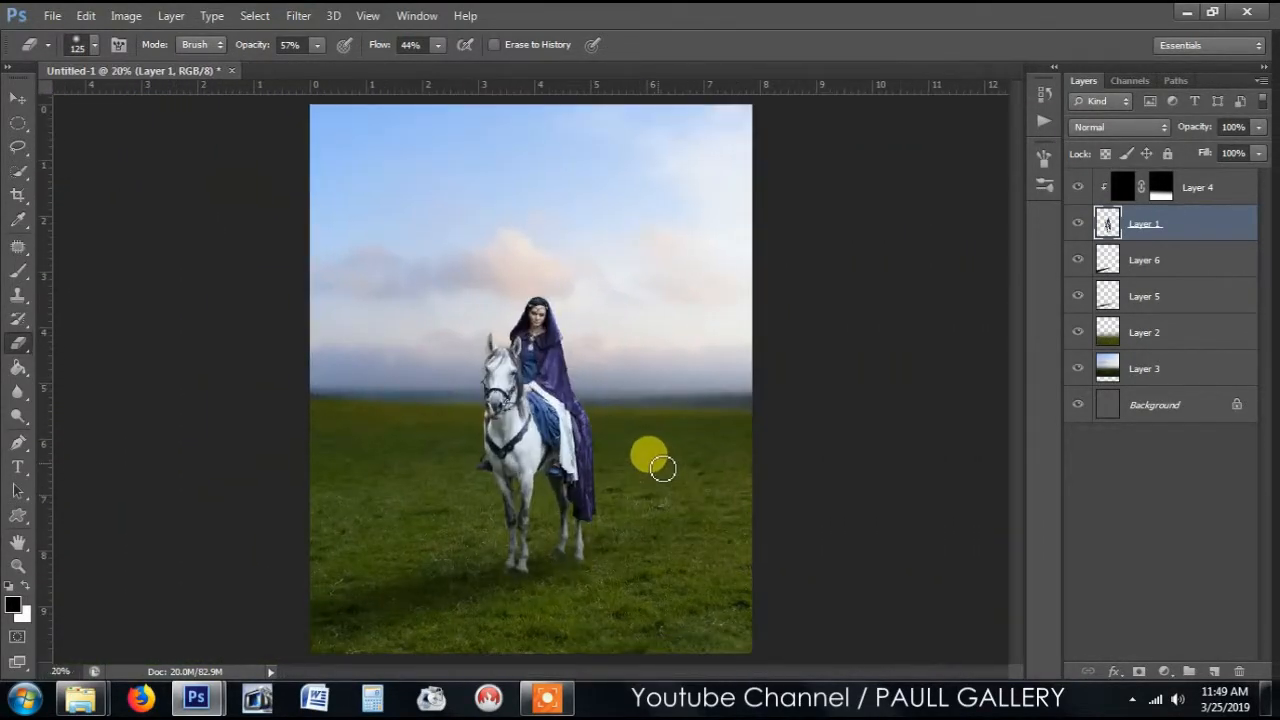
left_click(18, 97)
left_click(135, 152)
scroll(505, 322, "down", 1)
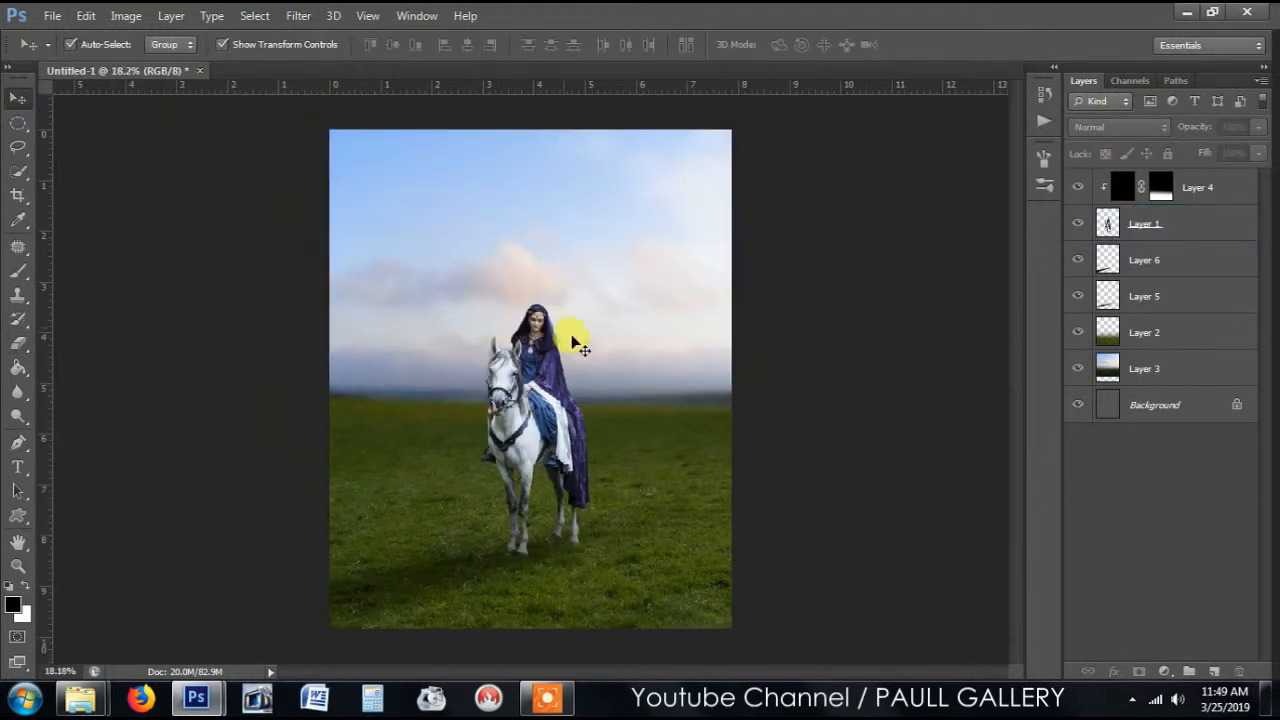
Lower the brightness of the horse and rider on Layer 1 to -14 with Brightness/Contrast, and deselect the layer.
left_click(536, 366)
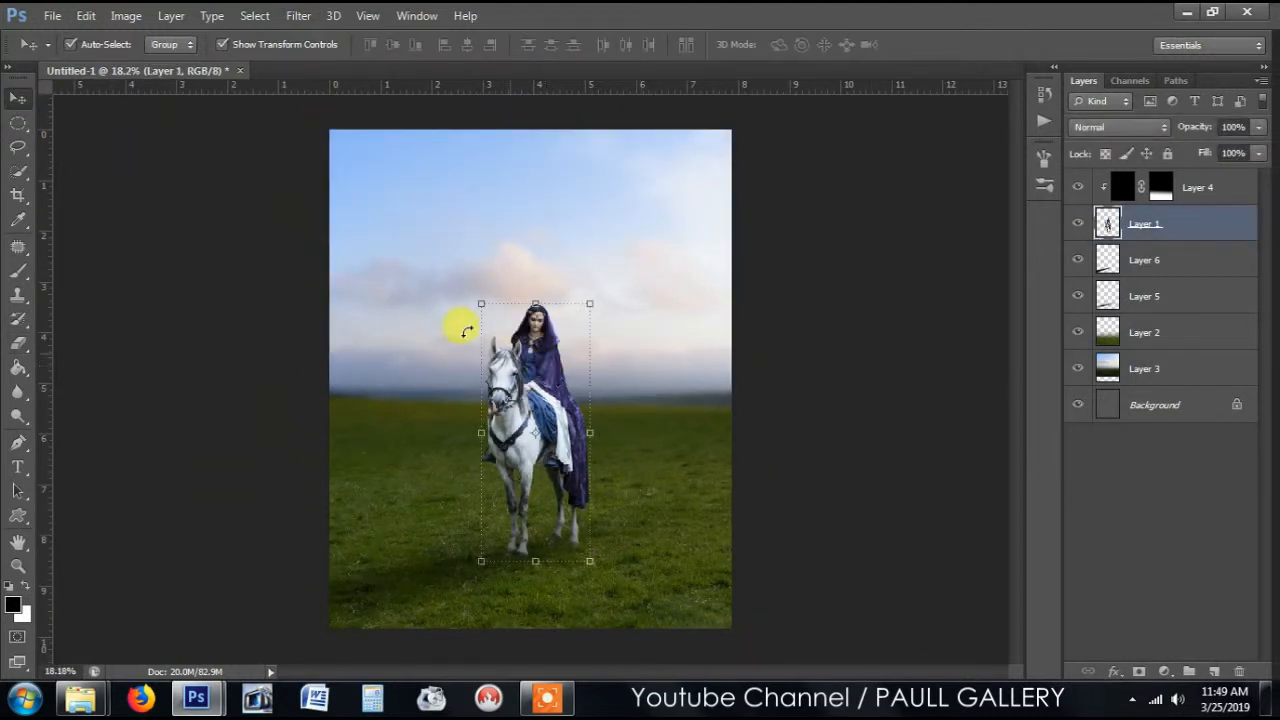
left_click(127, 16)
mouse_move(266, 65)
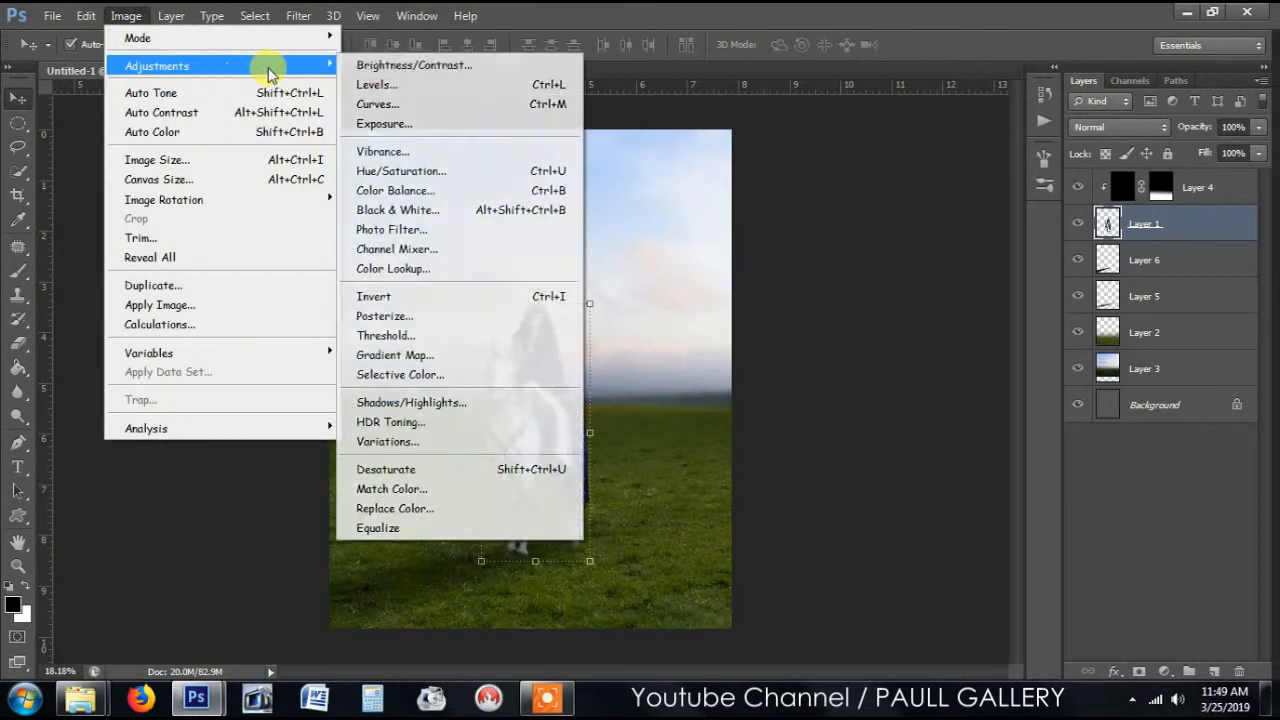
left_click(380, 63)
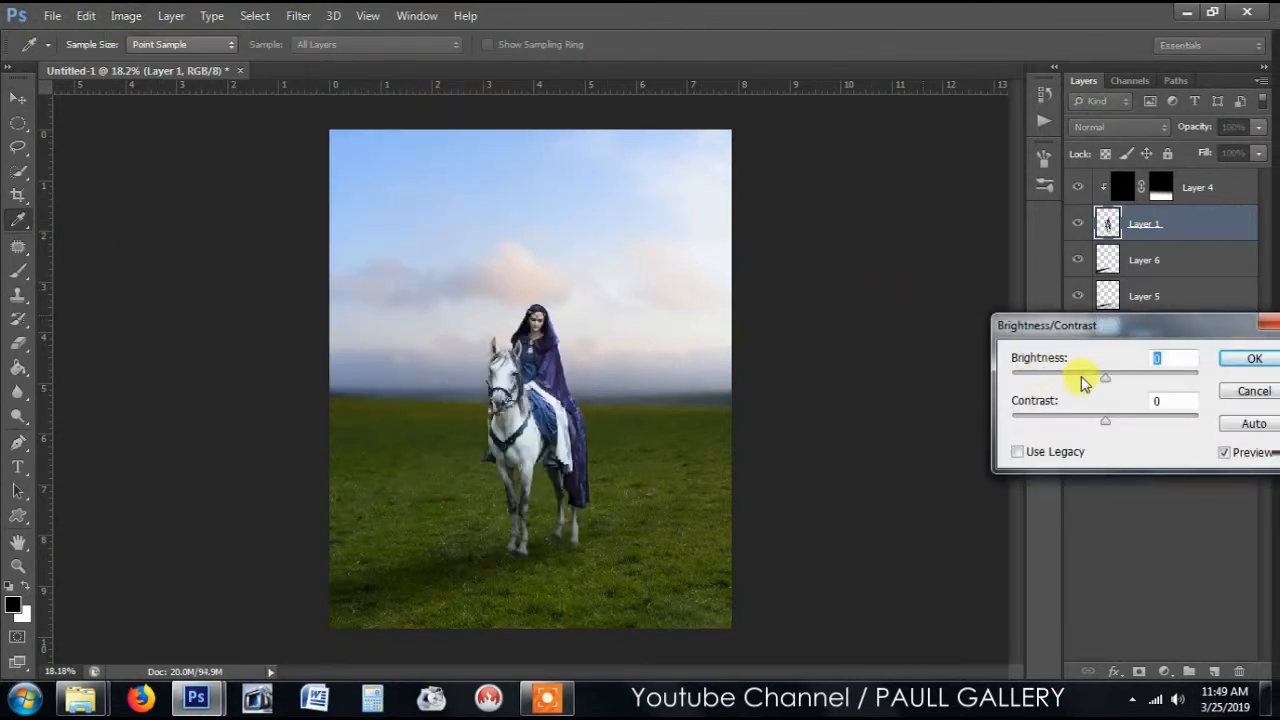
left_click_drag(1100, 385, 1098, 385)
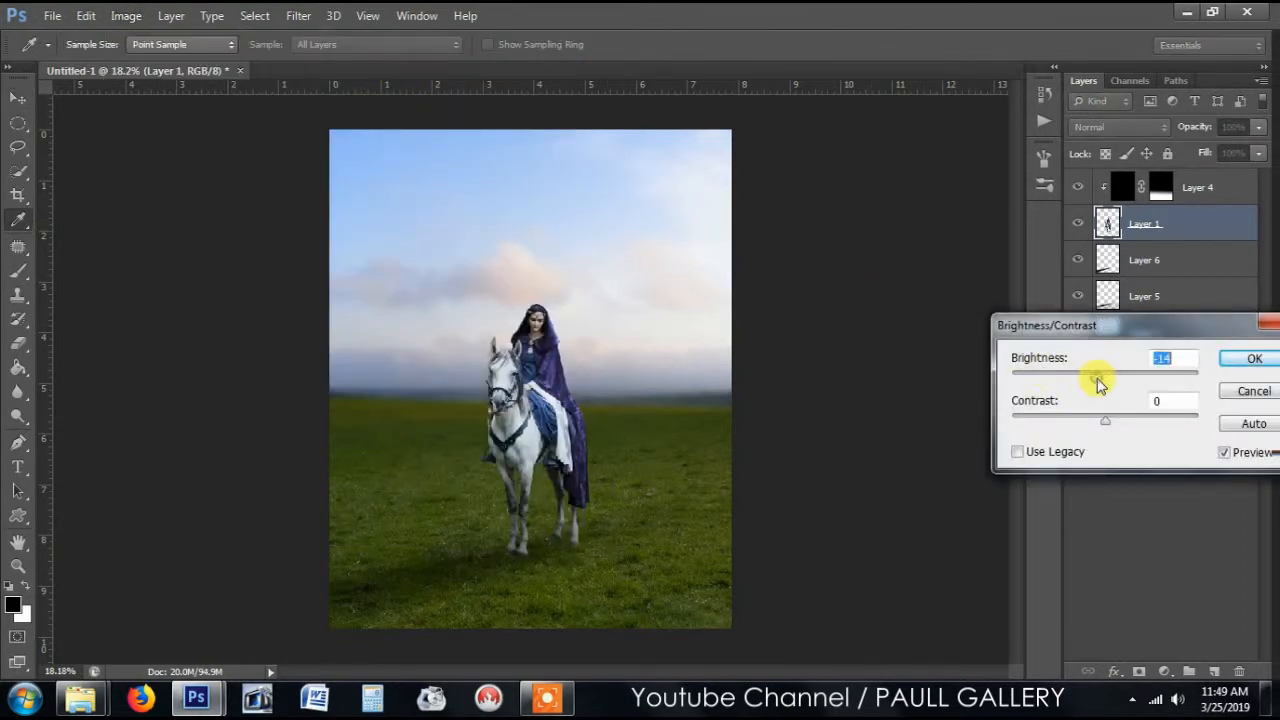
left_click(1250, 359)
key("v")
left_click(906, 336)
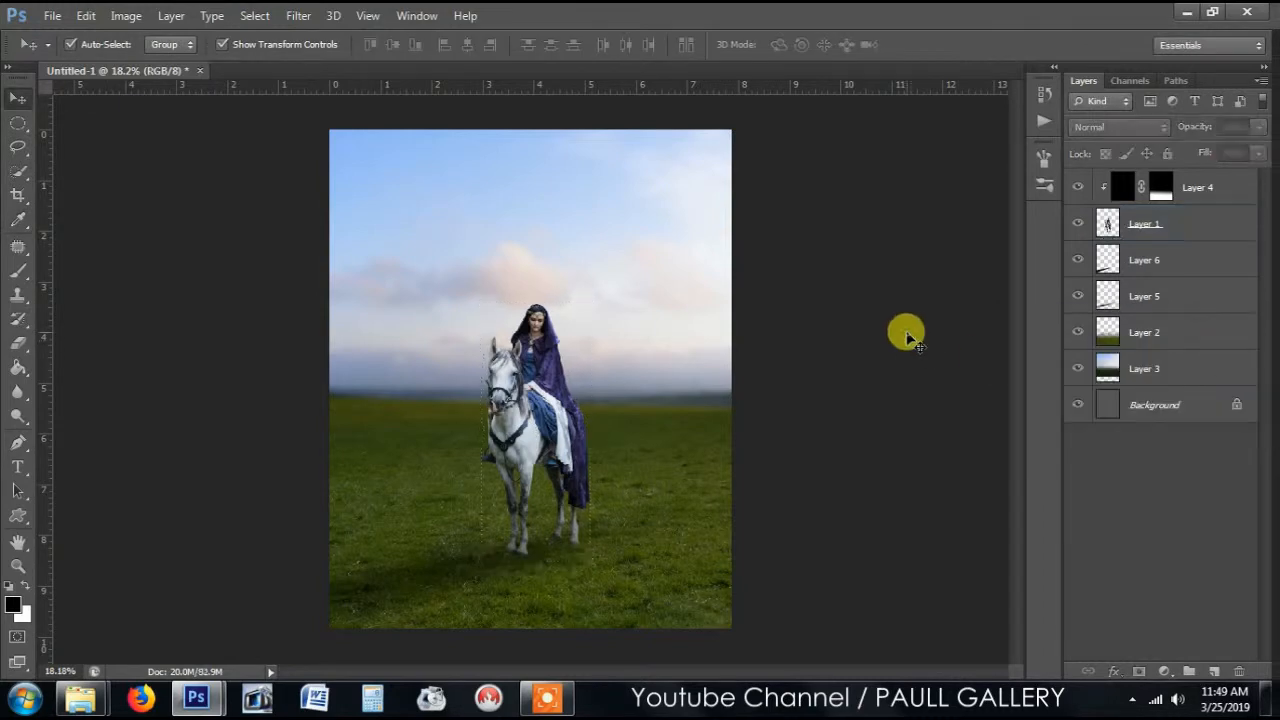
Start a Selective Color adjustment on Layer 2 and set its Greens to magenta +60%, yellow +85% and black +75%.
left_click(1172, 334)
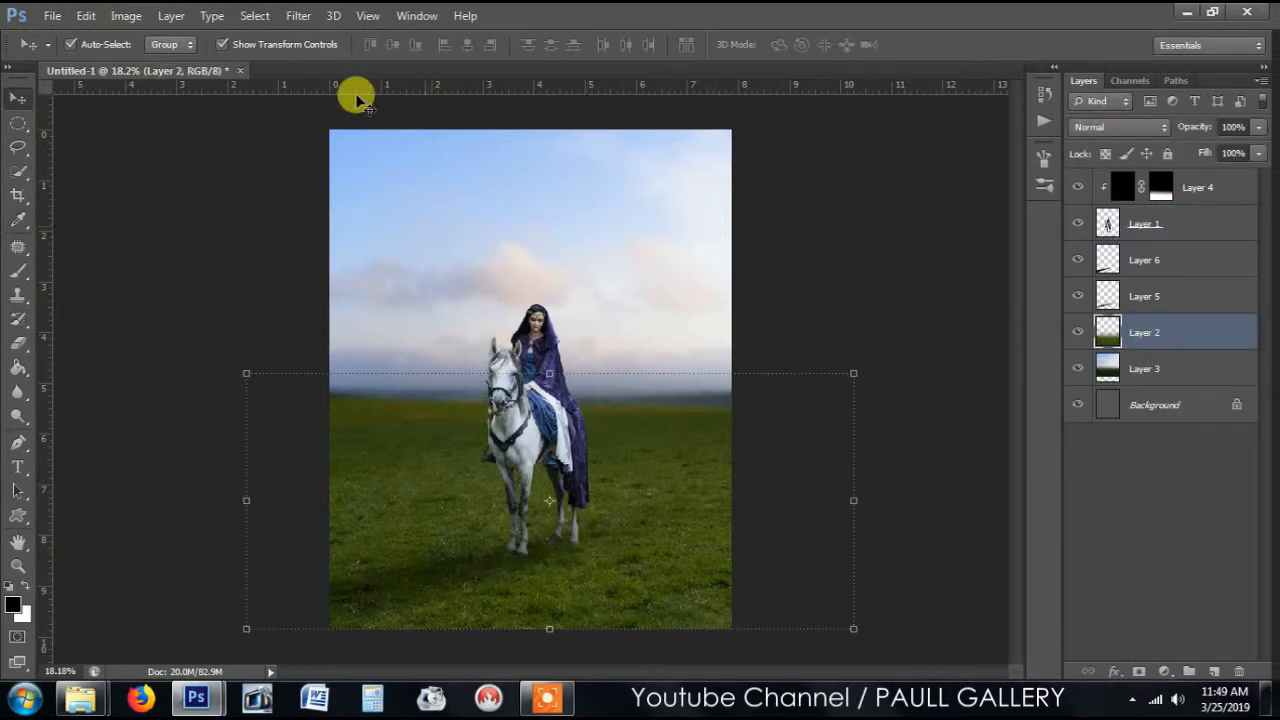
left_click(126, 16)
mouse_move(277, 63)
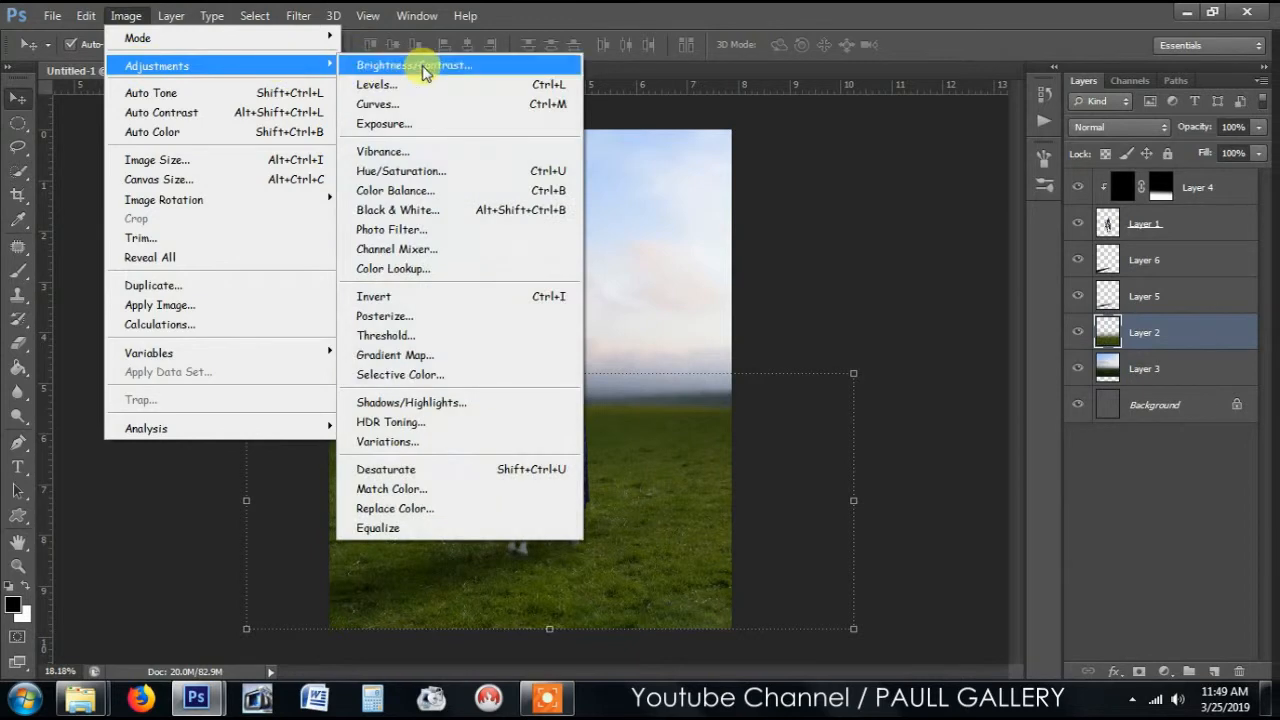
left_click(440, 374)
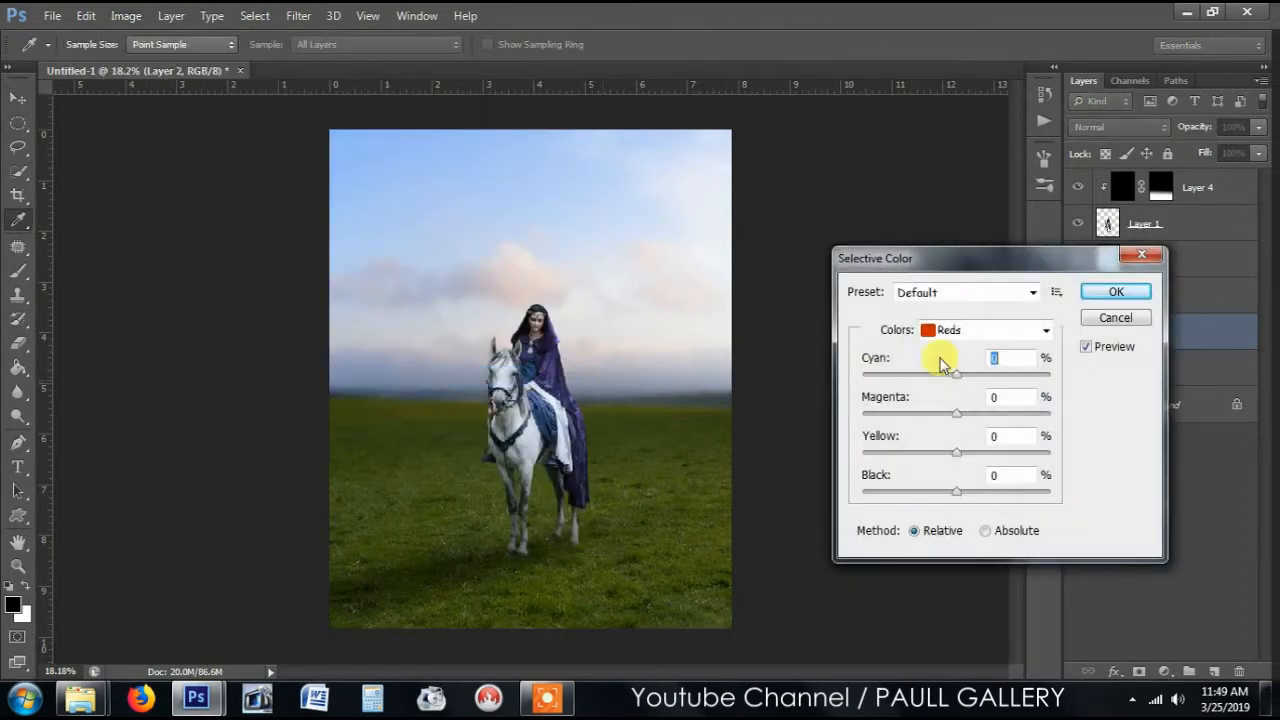
left_click(1045, 330)
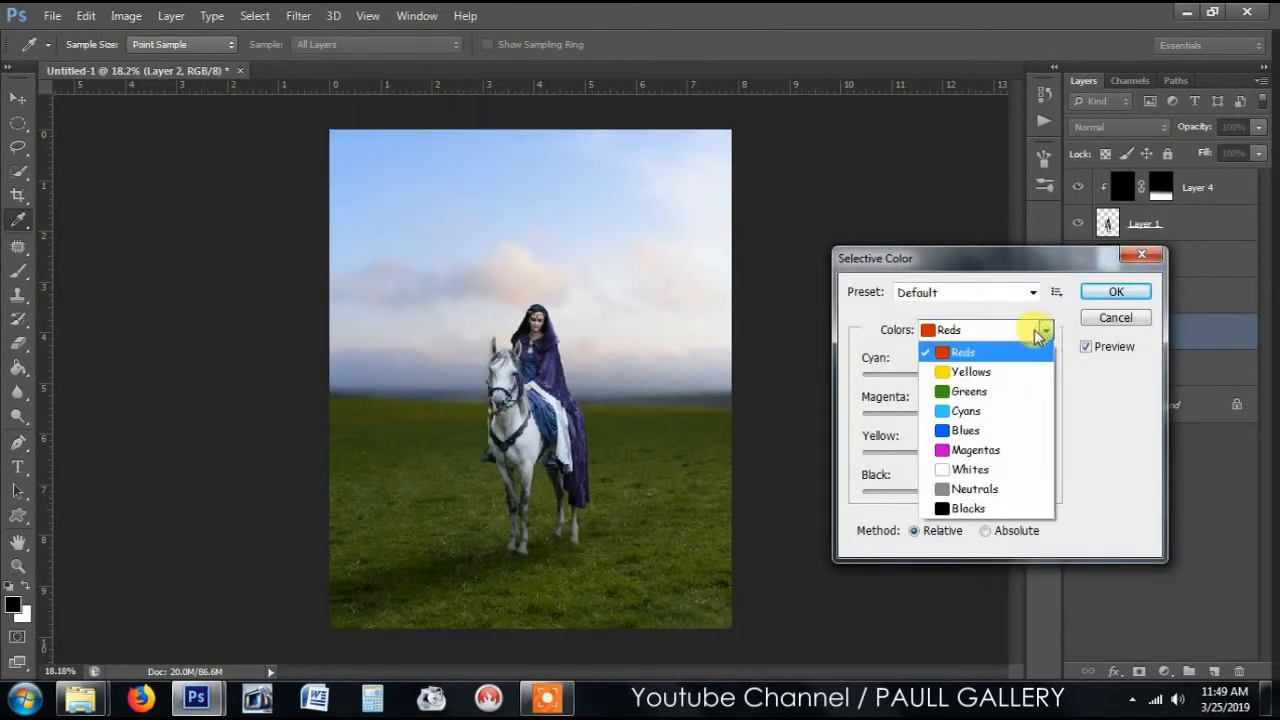
left_click(979, 392)
left_click_drag(957, 500, 1029, 500)
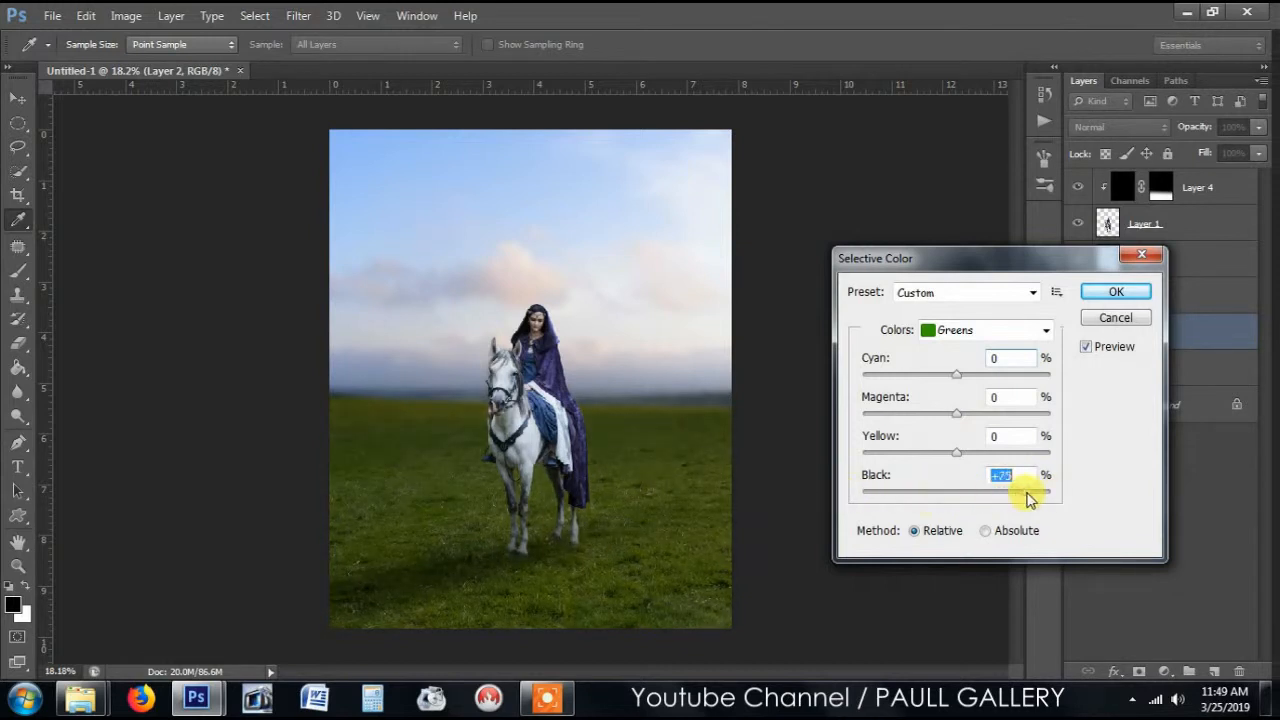
left_click_drag(958, 452, 1044, 450)
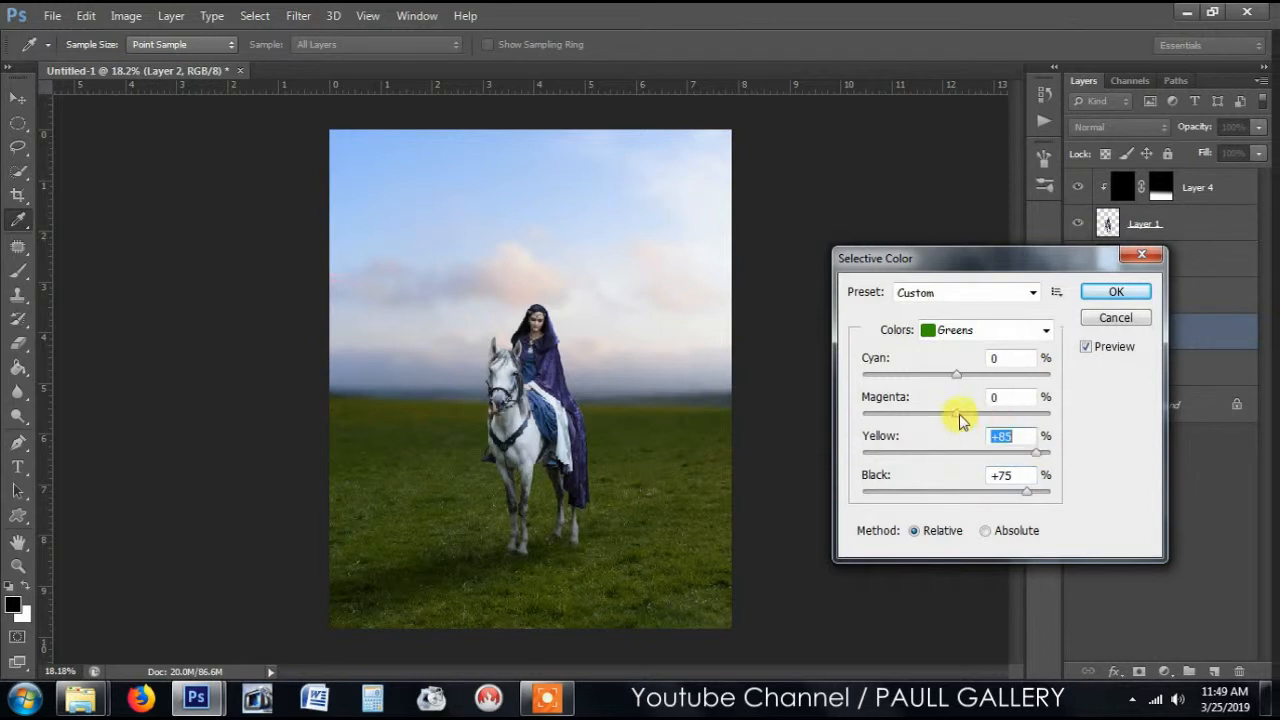
left_click_drag(959, 414, 1043, 415)
left_click_drag(958, 414, 854, 410)
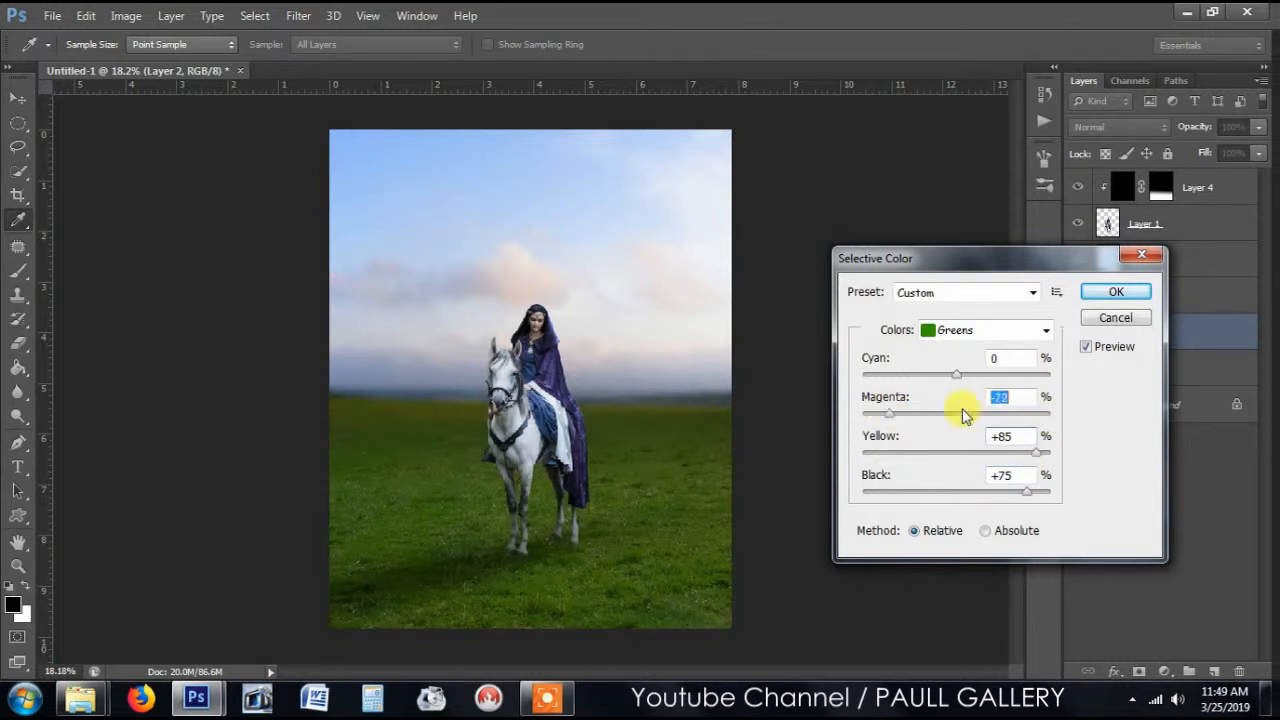
left_click_drag(965, 415, 1015, 415)
Shift the Greens to autumn tones with cyan at -100% and magenta, yellow and black at +100%.
left_click_drag(957, 375, 1049, 375)
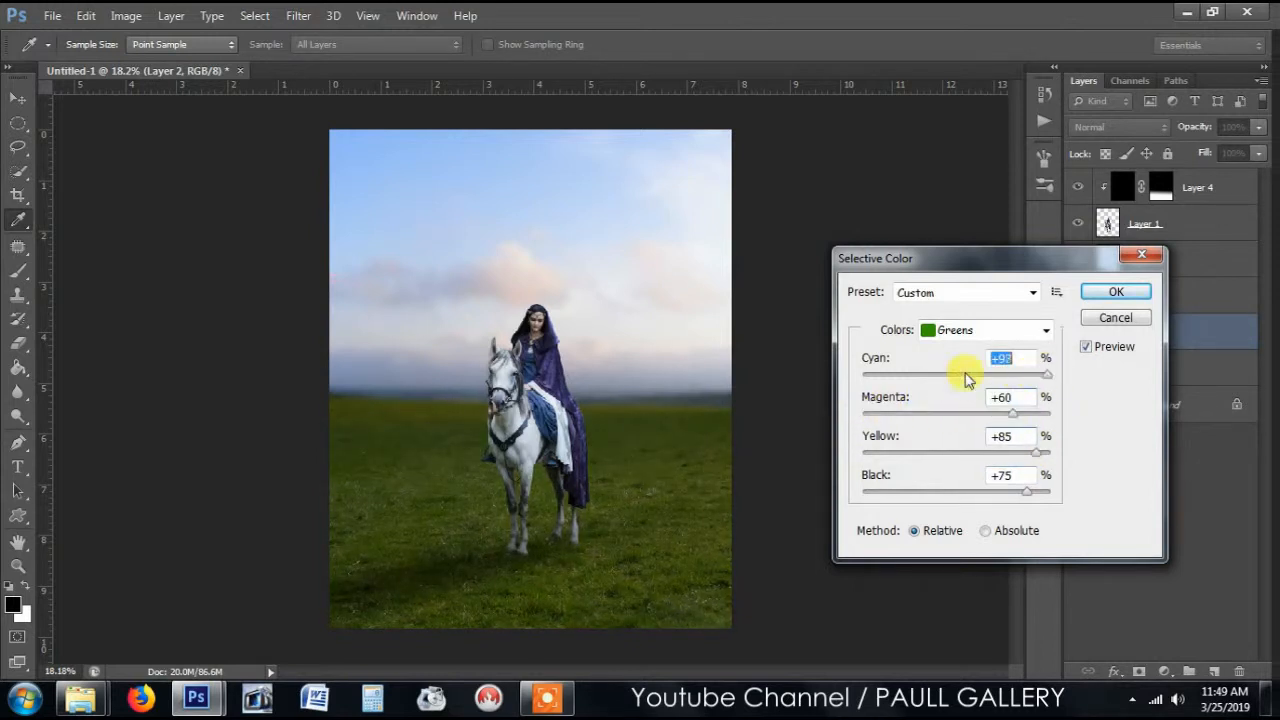
left_click_drag(966, 378, 810, 378)
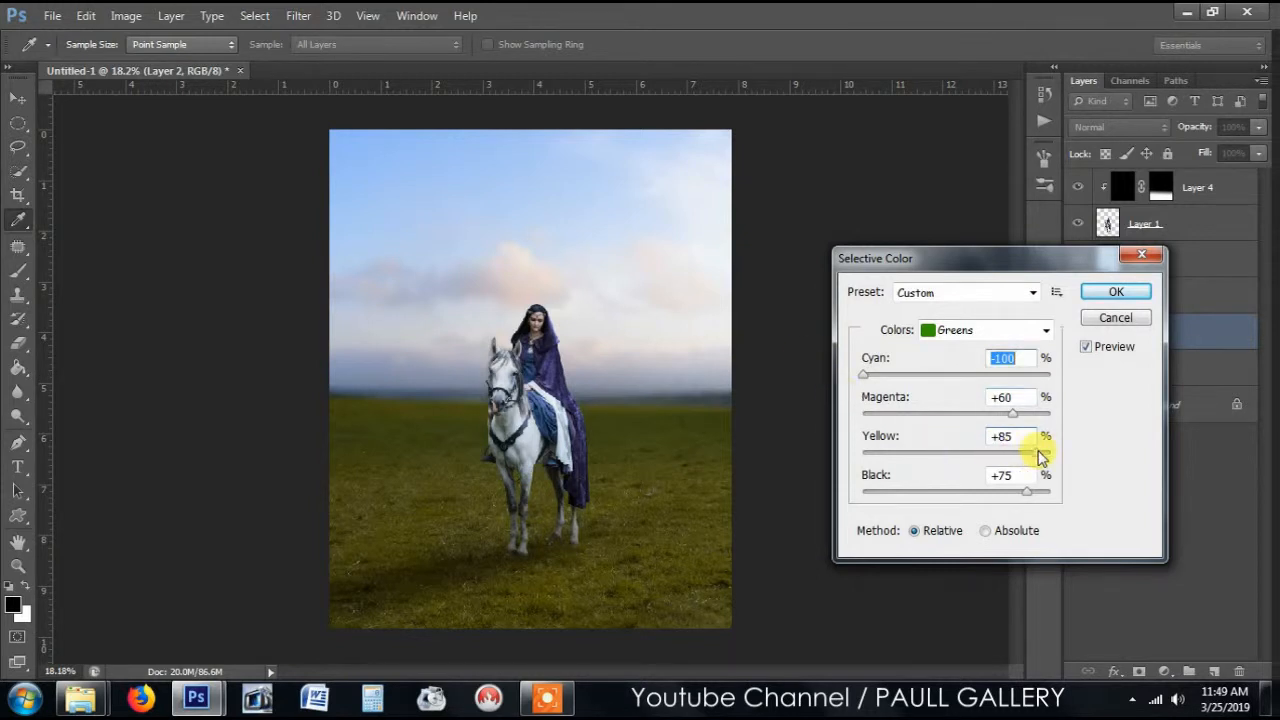
left_click_drag(1040, 455, 1077, 462)
left_click_drag(1013, 414, 1057, 418)
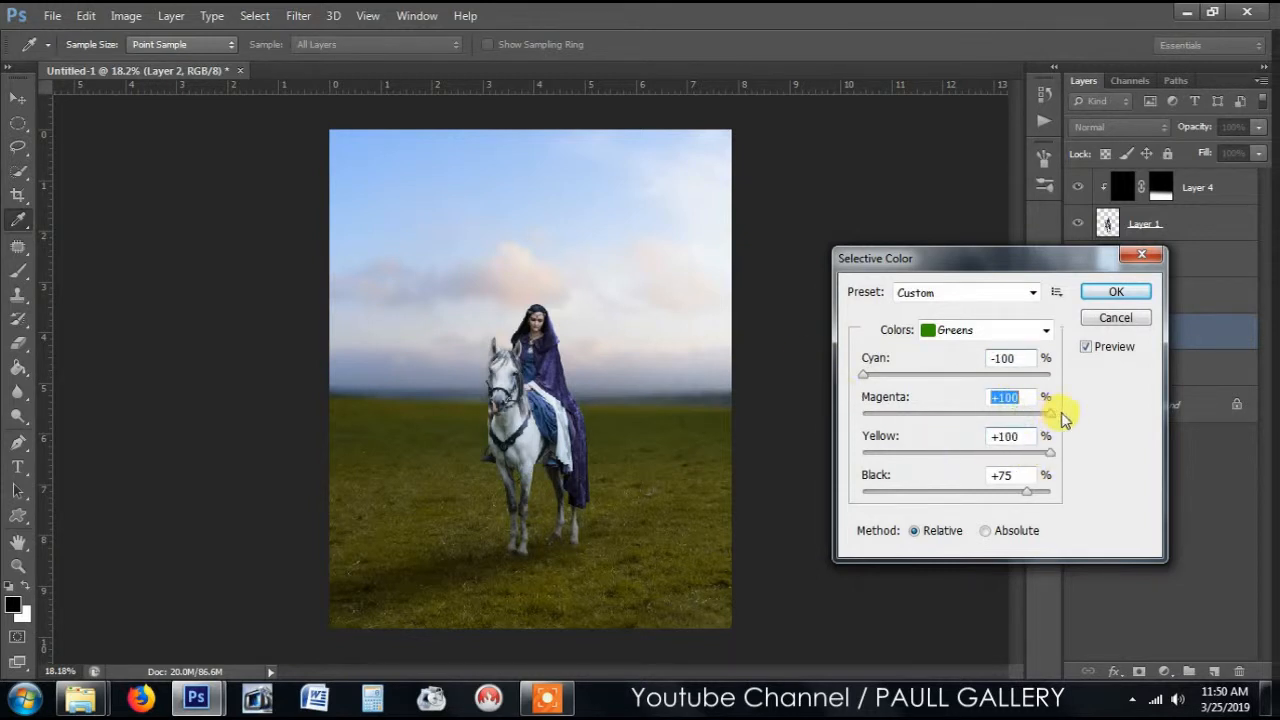
left_click_drag(1029, 494, 1050, 492)
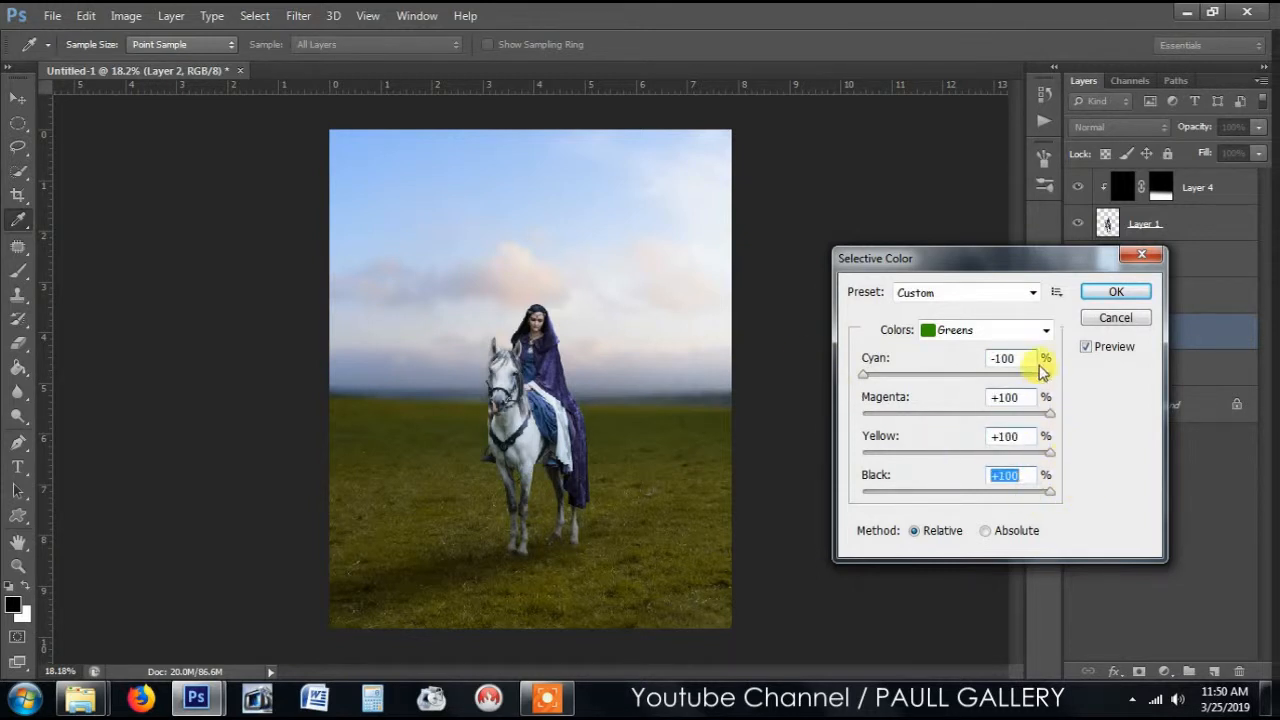
Set the Yellows to cyan -10%, magenta +39%, yellow +67% and black -46%, and apply the Selective Color adjustment to Layer 2.
left_click(1040, 330)
left_click(1006, 366)
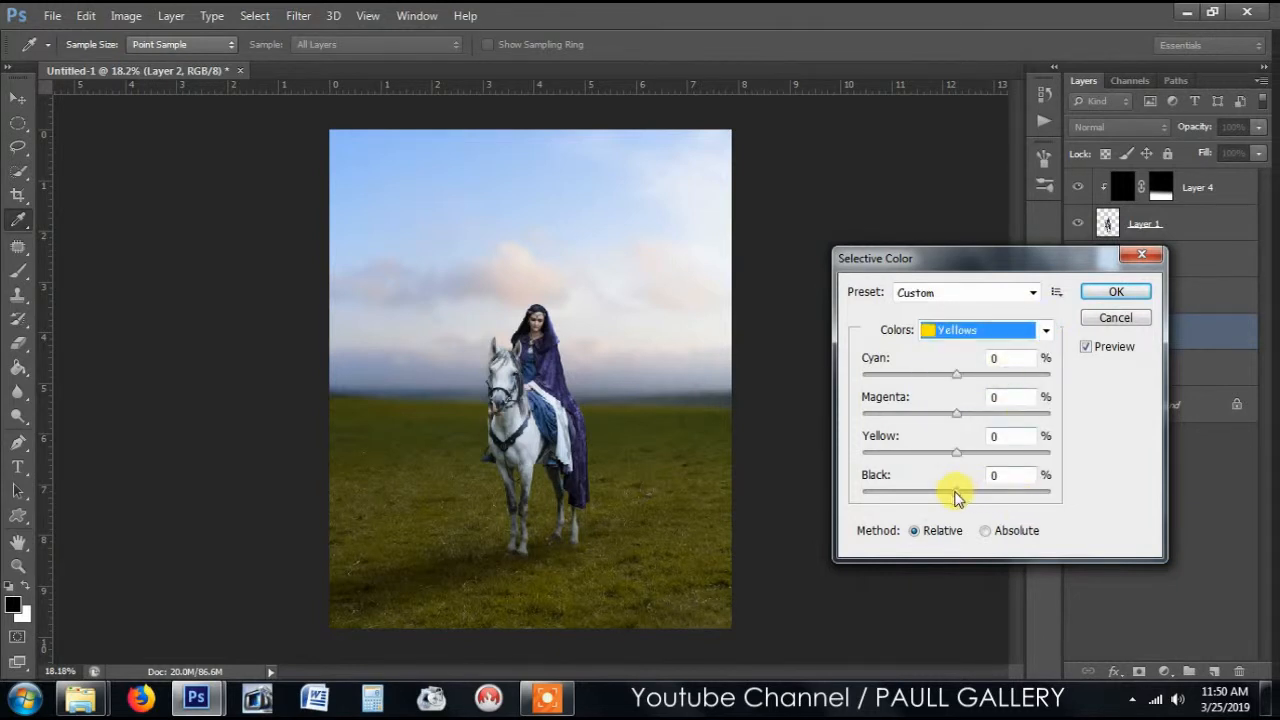
left_click_drag(954, 493, 1008, 457)
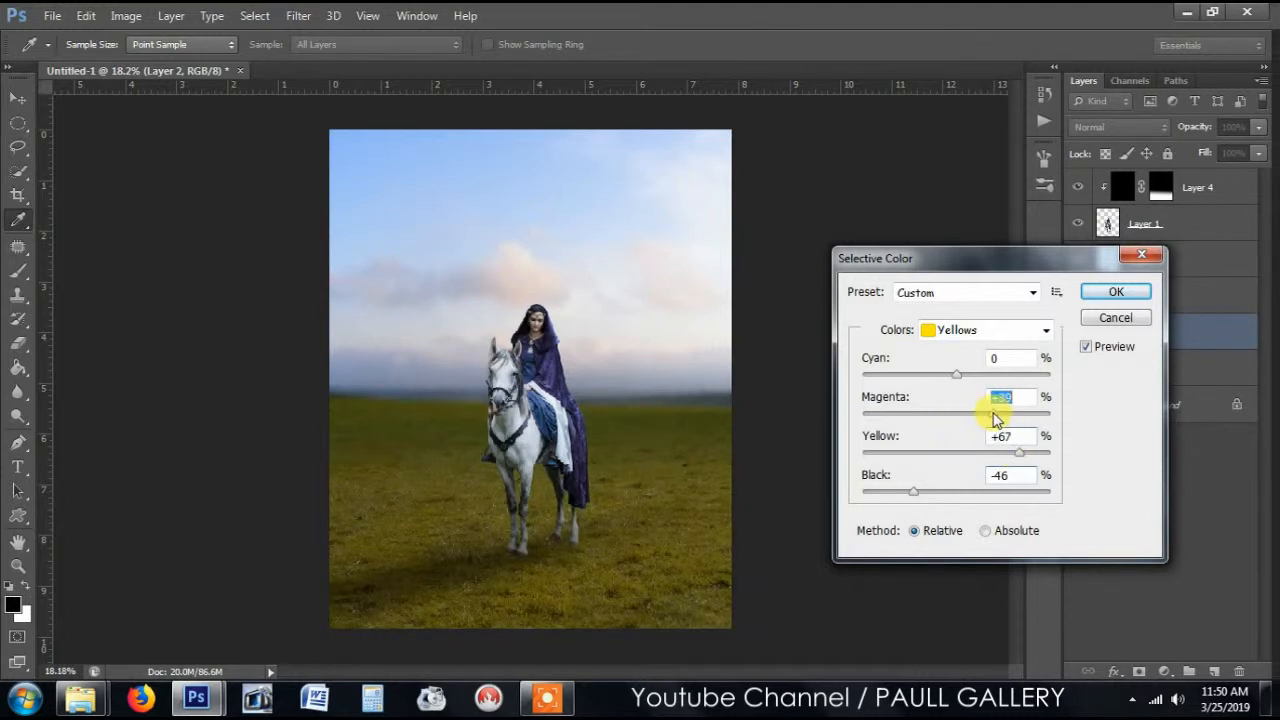
left_click_drag(957, 380, 984, 382)
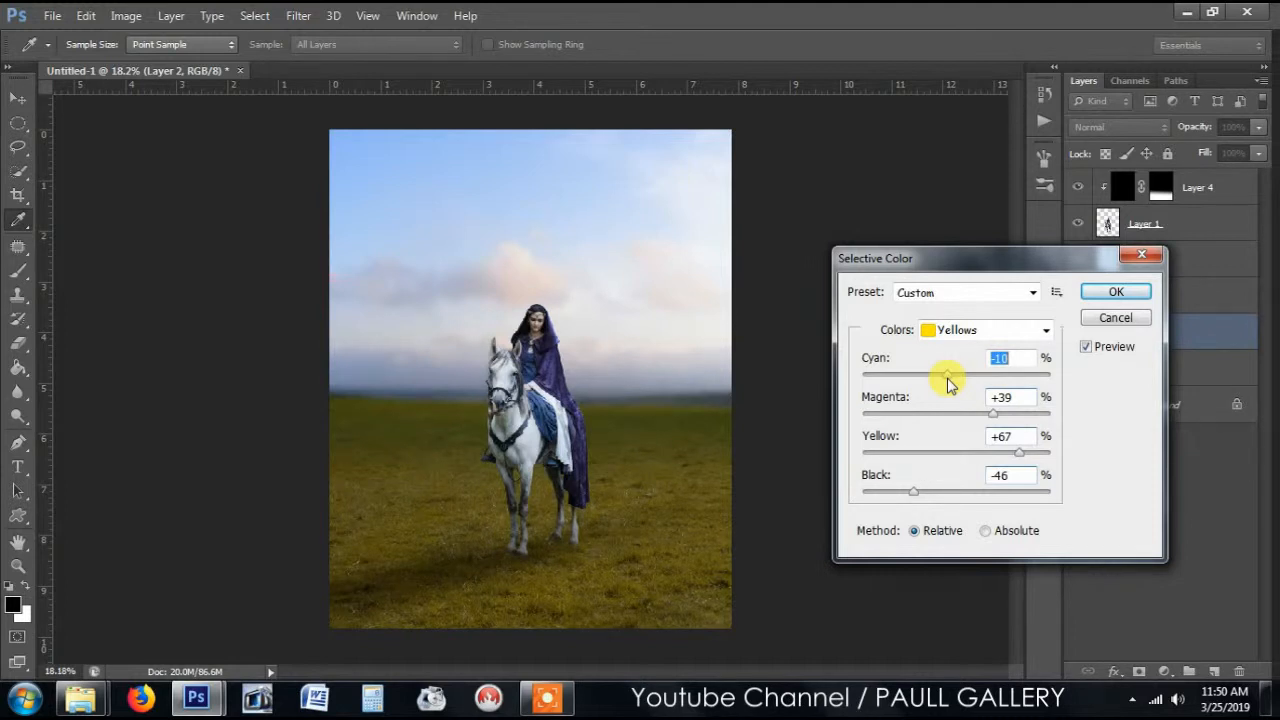
left_click(1116, 292)
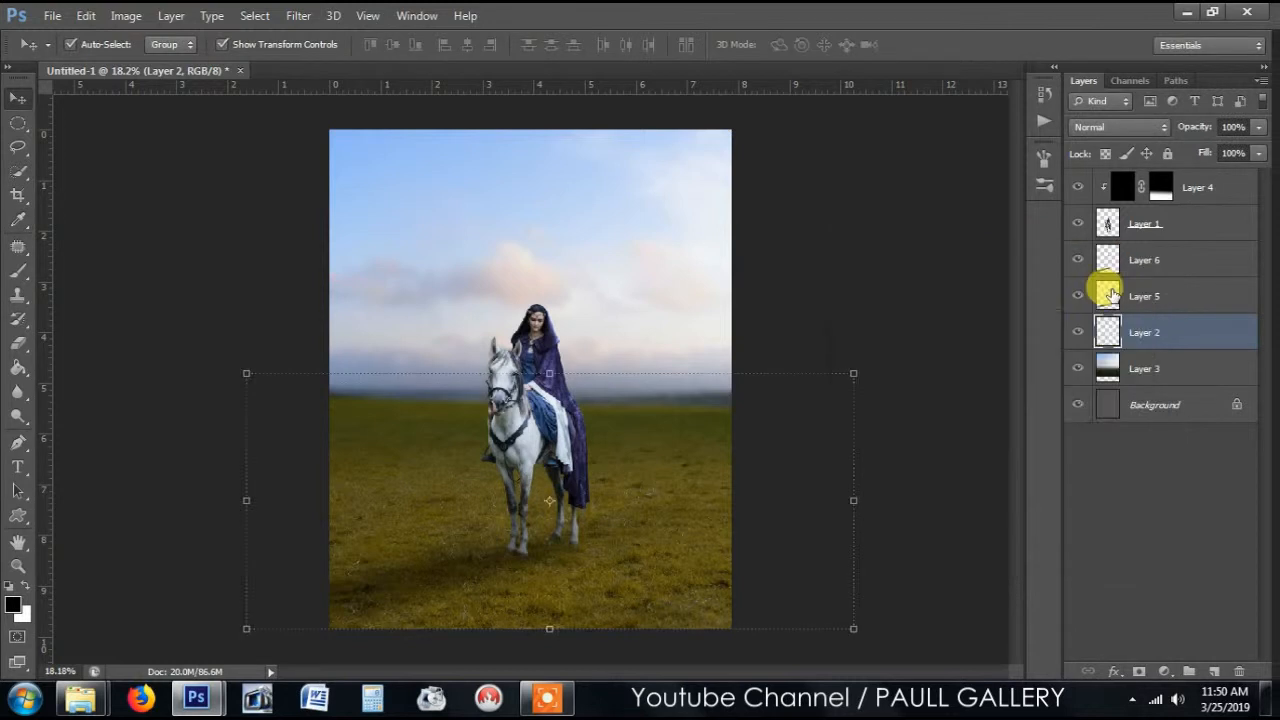
Apply Selective Color to Layer 3 with the same custom settings used on the meadow layer.
left_click(1178, 367)
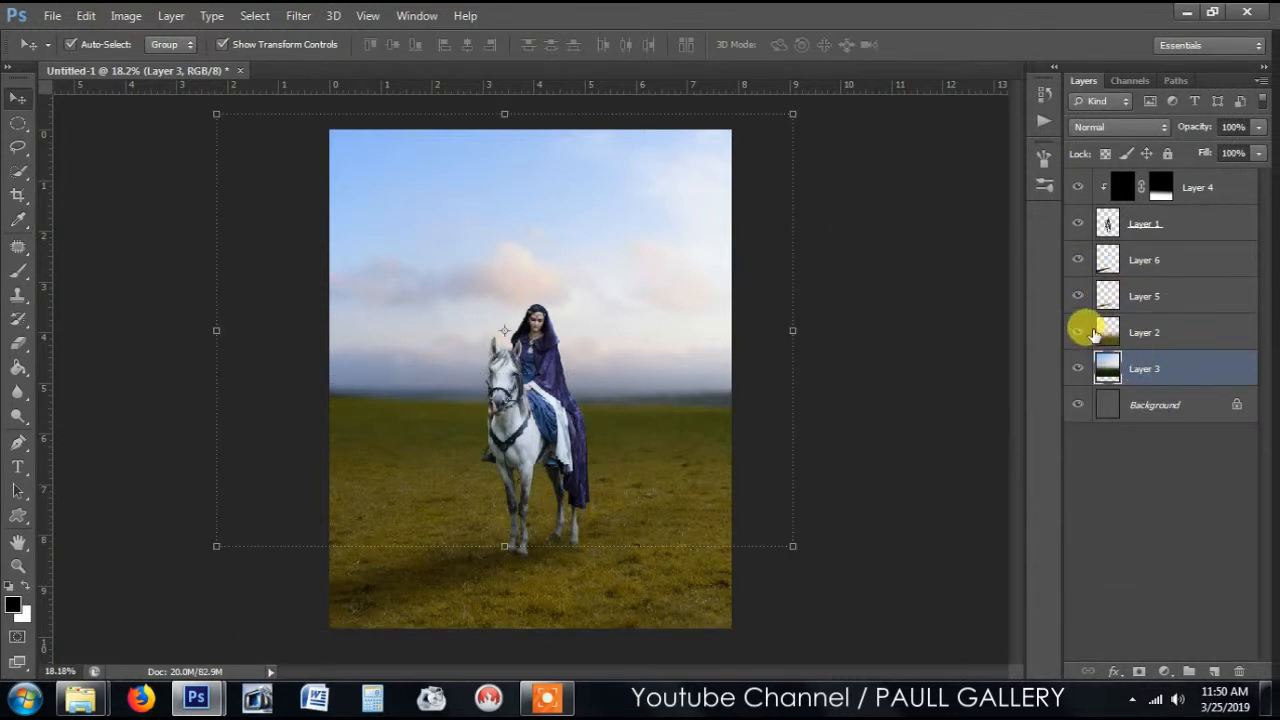
left_click(303, 15)
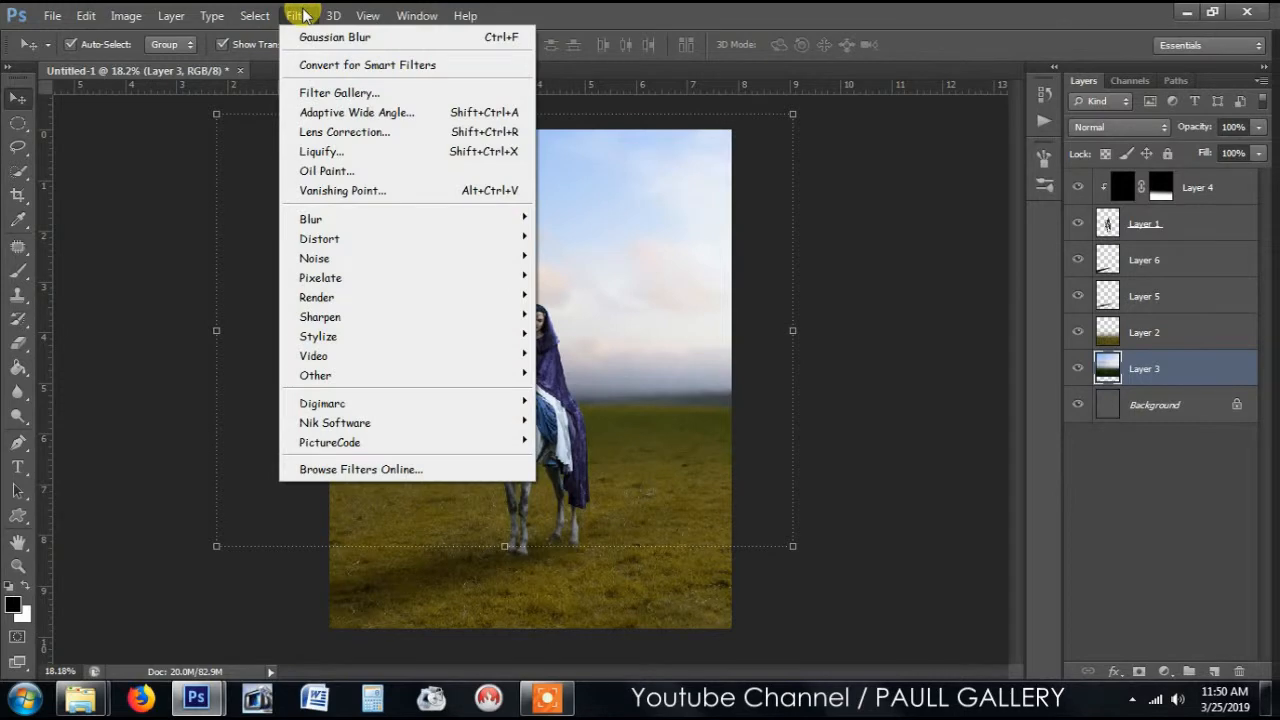
left_click(156, 139)
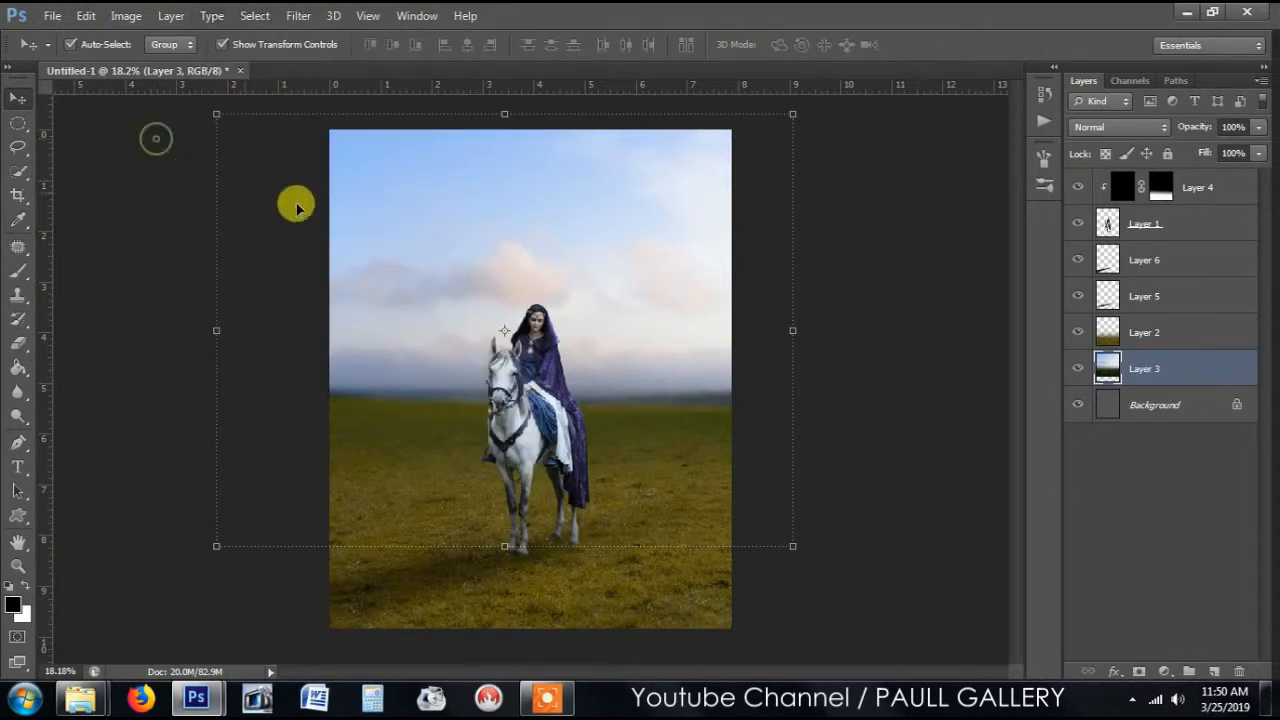
key("alt+i")
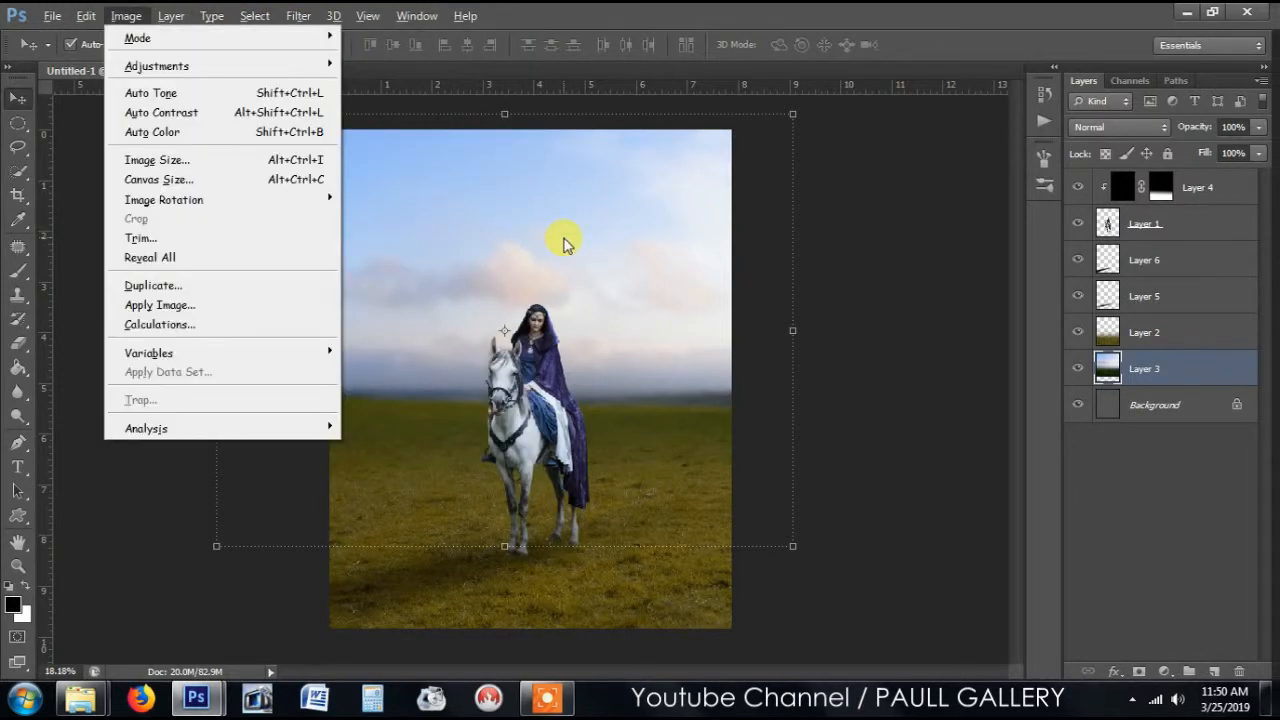
key("a")
key("s")
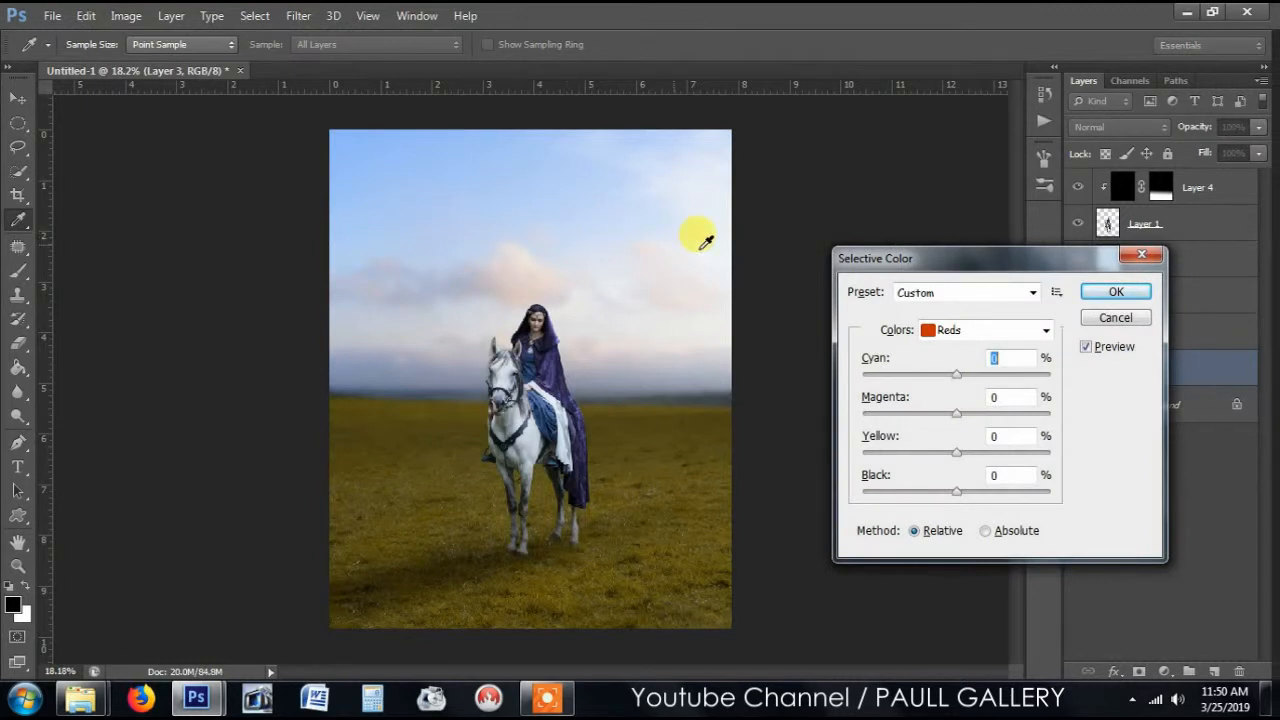
left_click(1113, 291)
key("v")
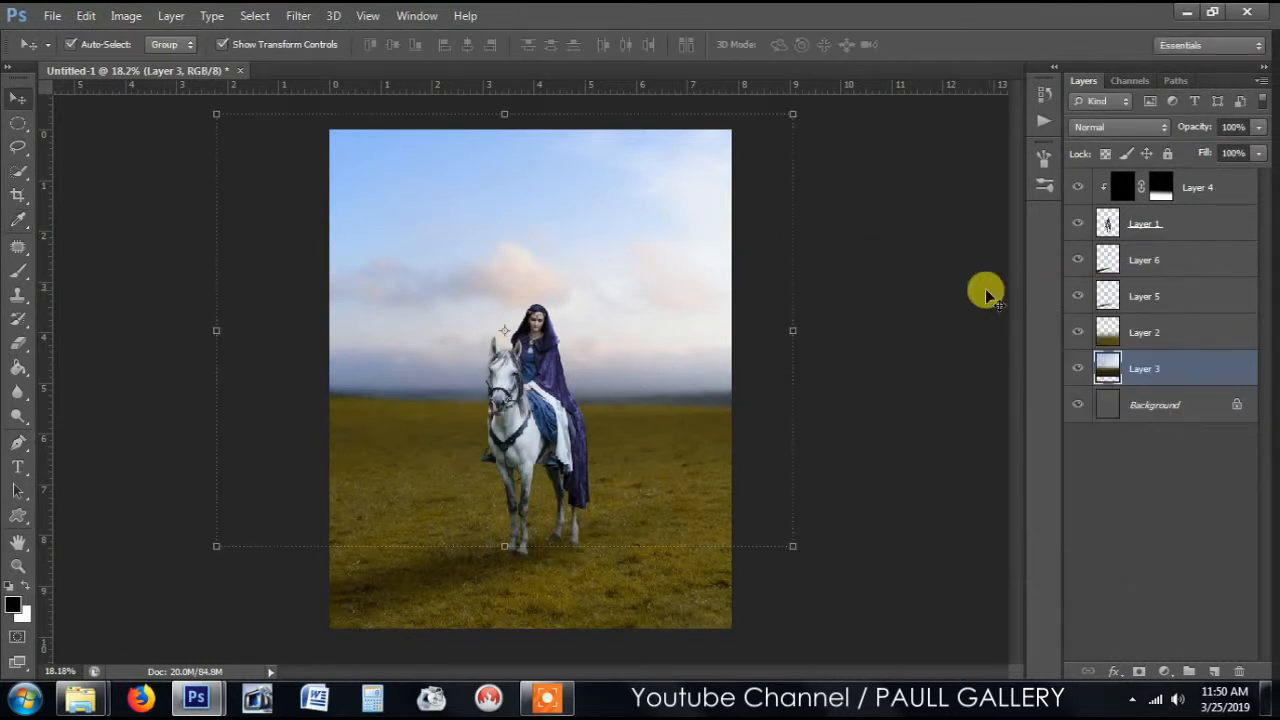
Darken the sky background on Layer 3 by setting its brightness to -21 with Brightness/Contrast.
left_click(618, 279)
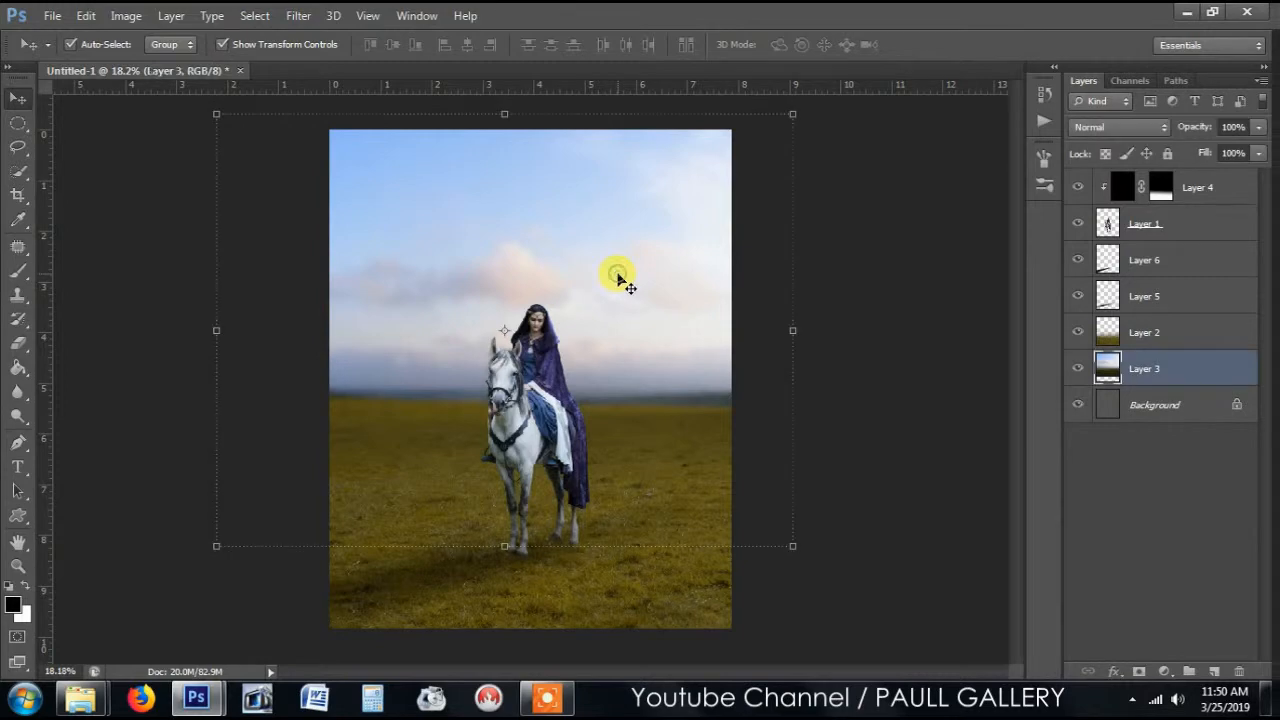
left_click(124, 15)
mouse_move(155, 68)
left_click(420, 65)
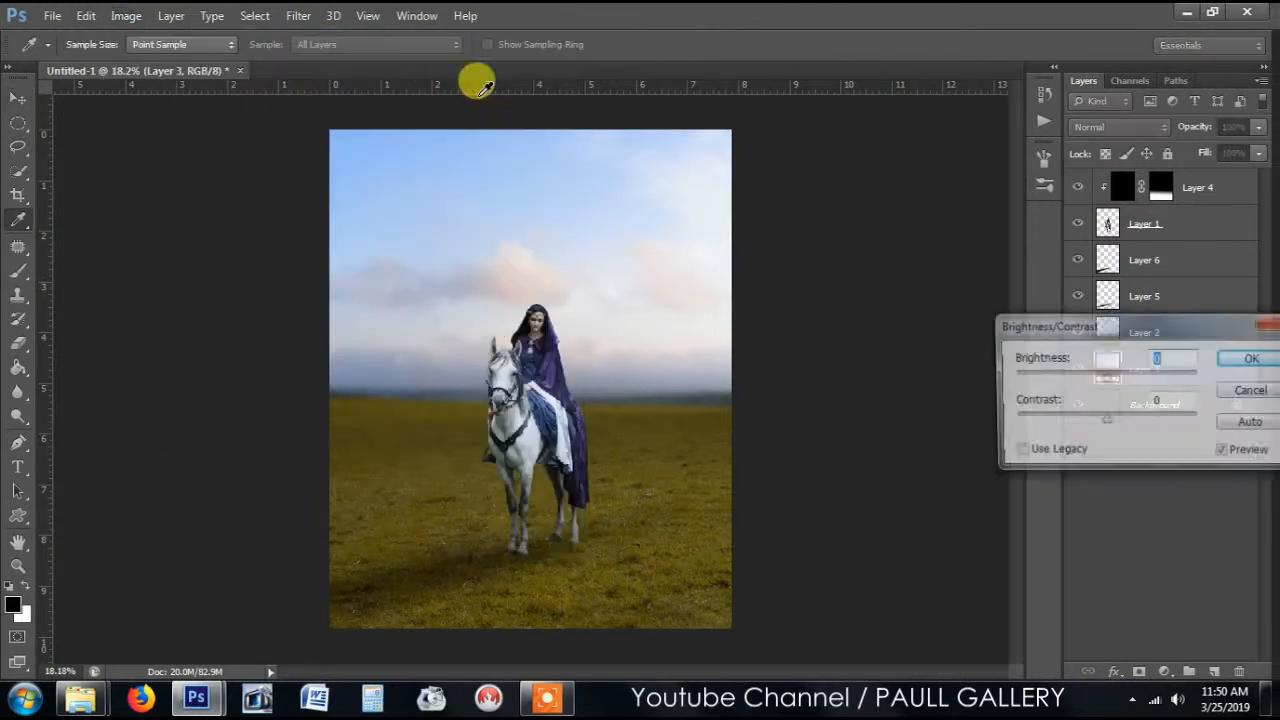
left_click_drag(1095, 385, 1094, 385)
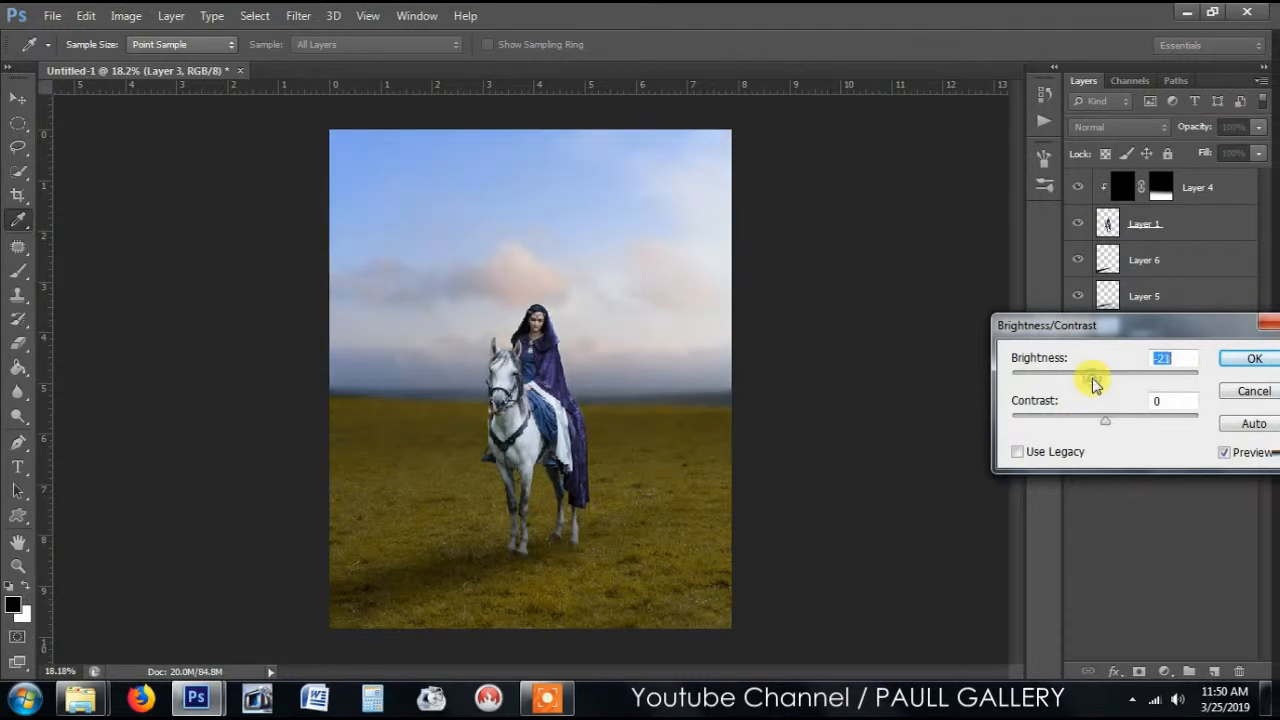
left_click(1255, 360)
key("v")
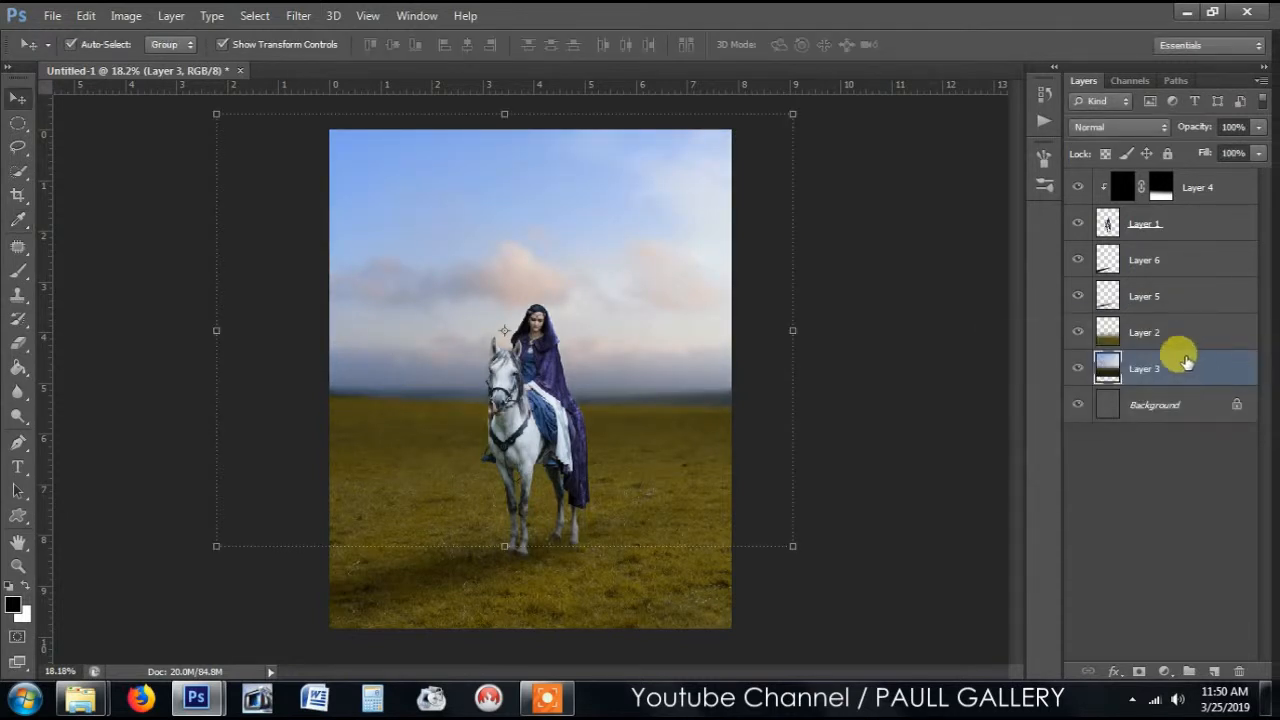
Darken the meadow on Layer 2 by setting its brightness to -18 with Brightness/Contrast.
left_click(1183, 334)
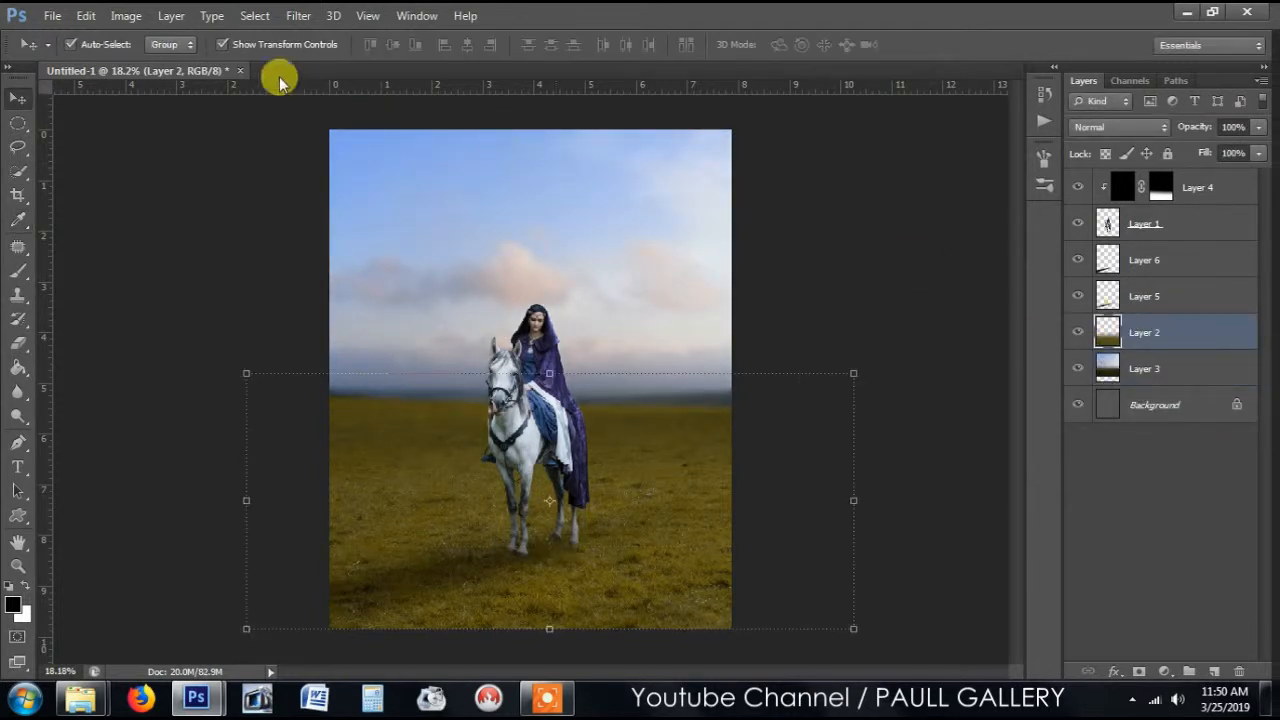
left_click(126, 15)
mouse_move(329, 63)
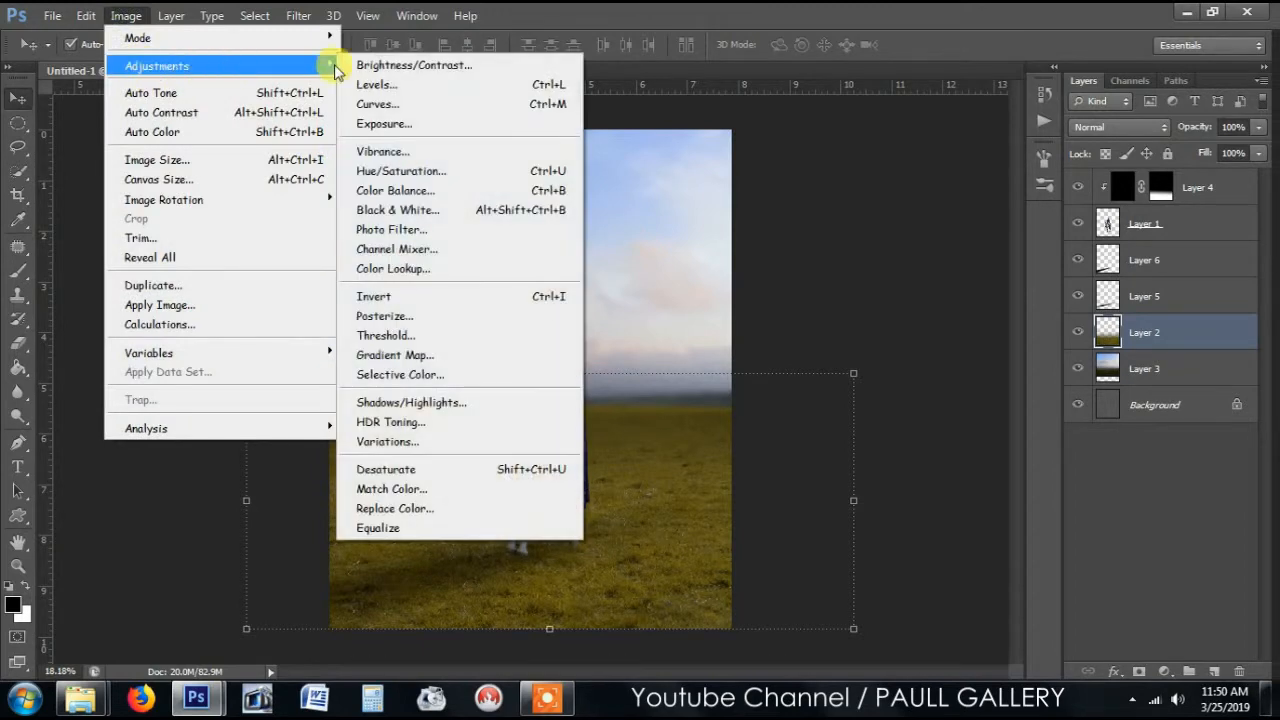
left_click(390, 64)
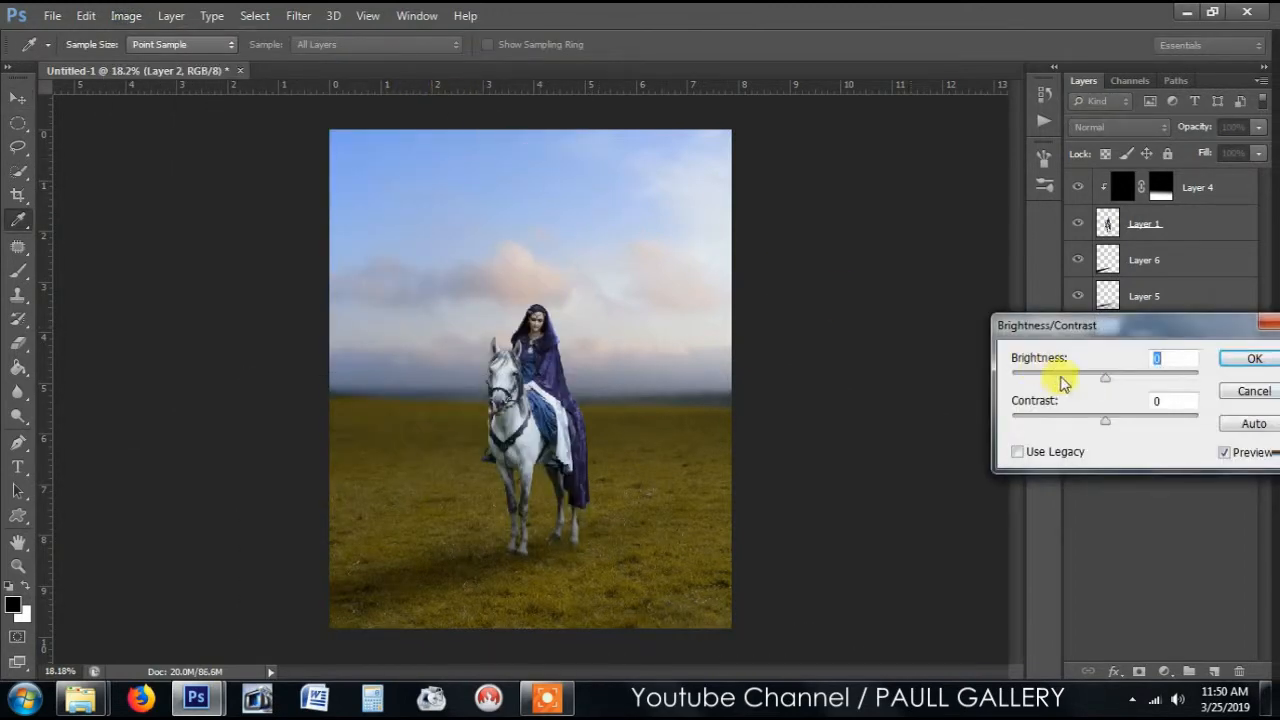
left_click(1095, 375)
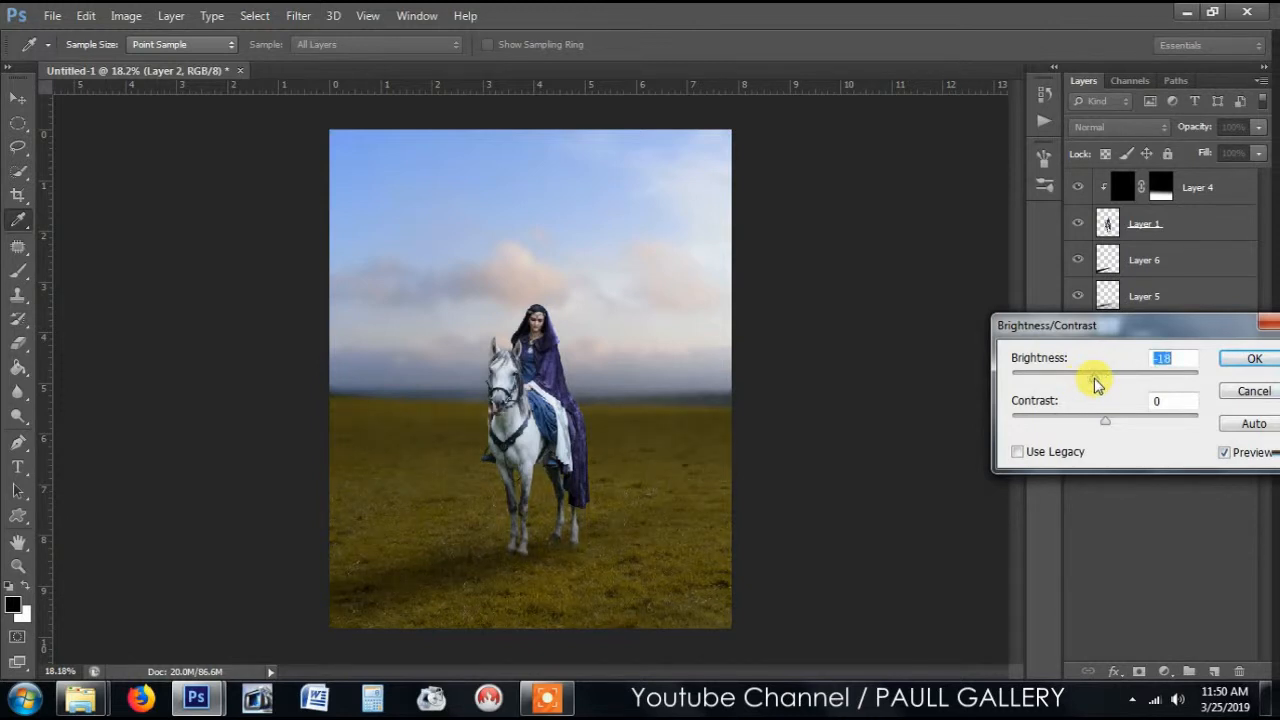
left_click(1254, 360)
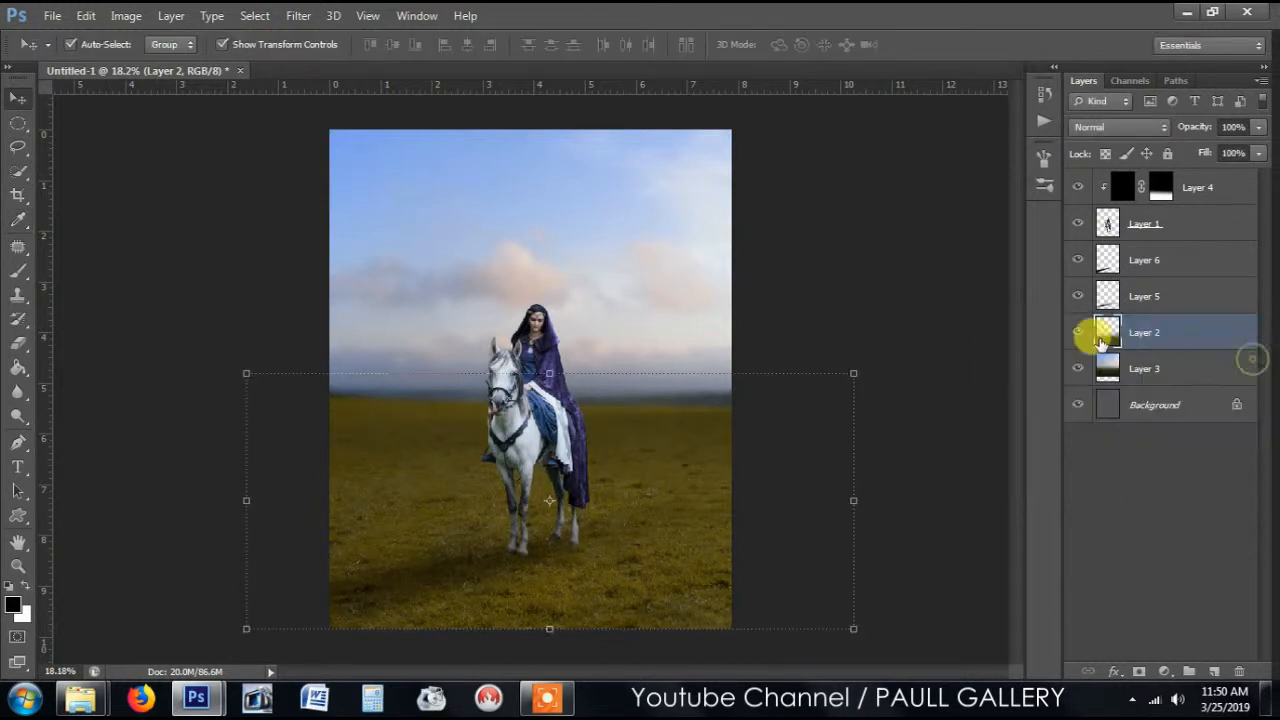
Add a new layer above Layer 2 and paint one soft white spot behind the horse with a 1400 px brush.
left_click(975, 323)
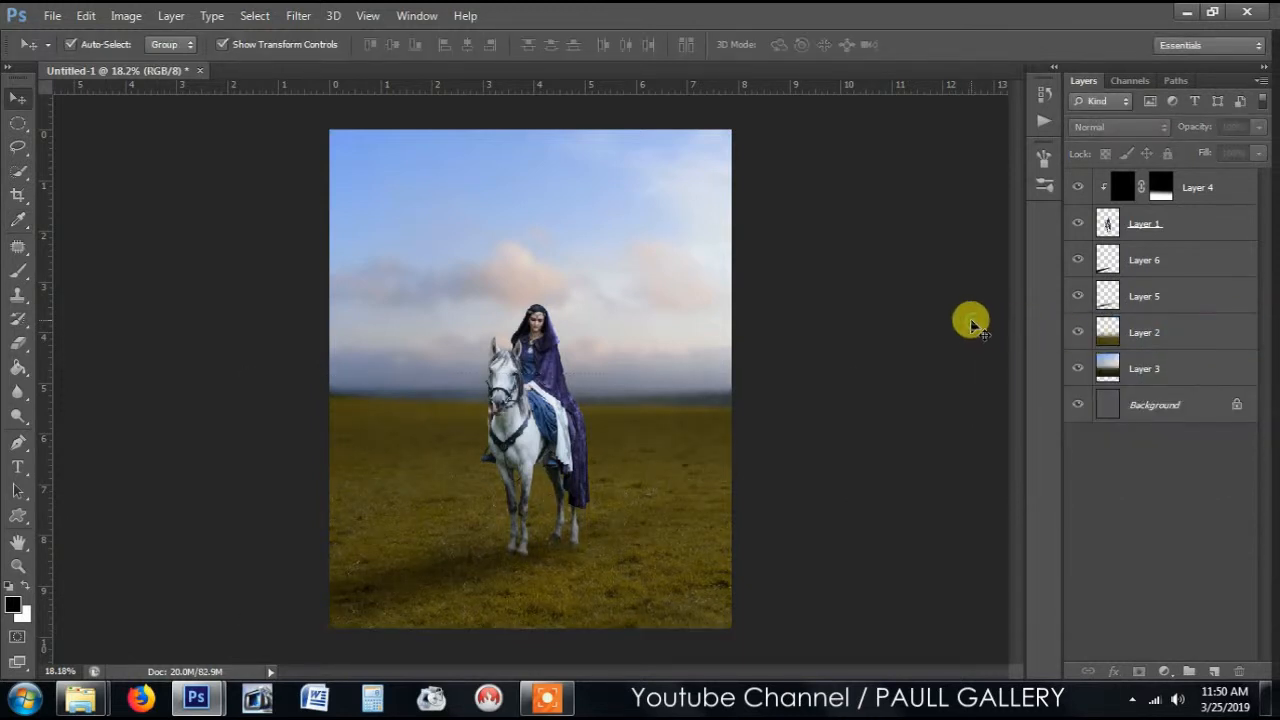
left_click(1170, 334)
left_click(1214, 672)
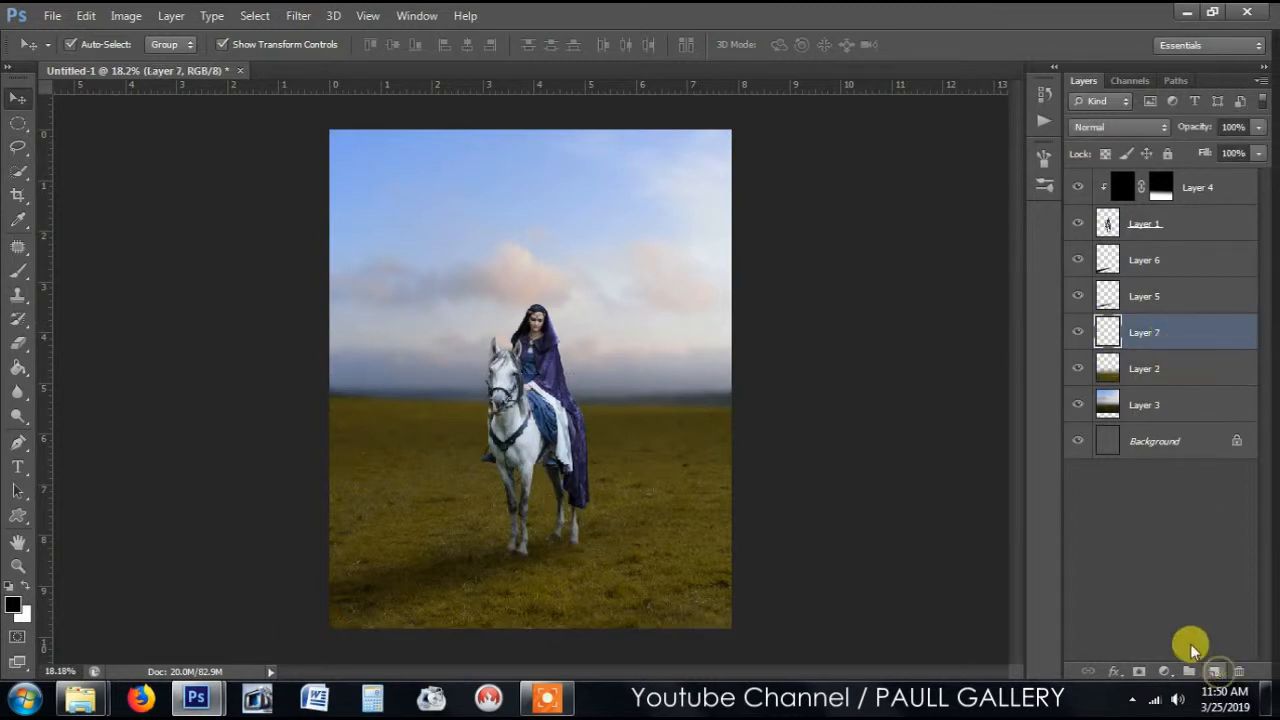
left_click(18, 276)
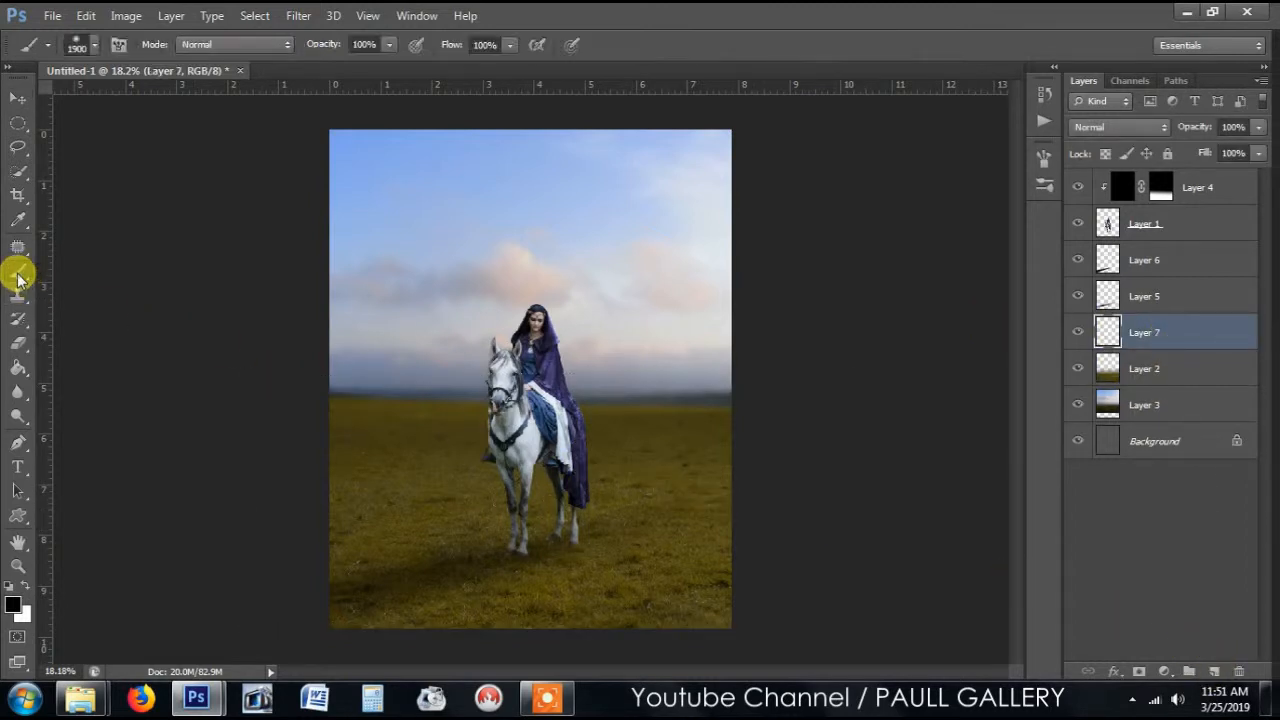
left_click(25, 585)
key("bracketleft")
key("bracketleft")
key("bracketleft")
key("bracketleft")
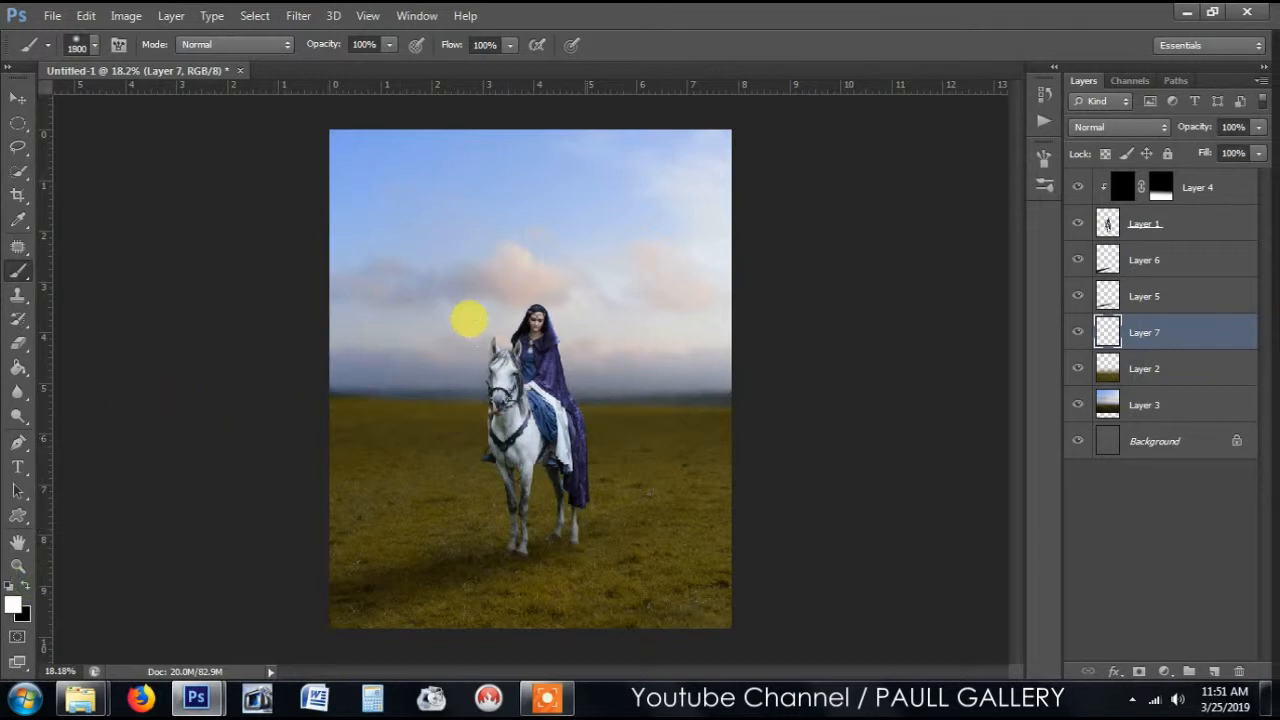
left_click(534, 430)
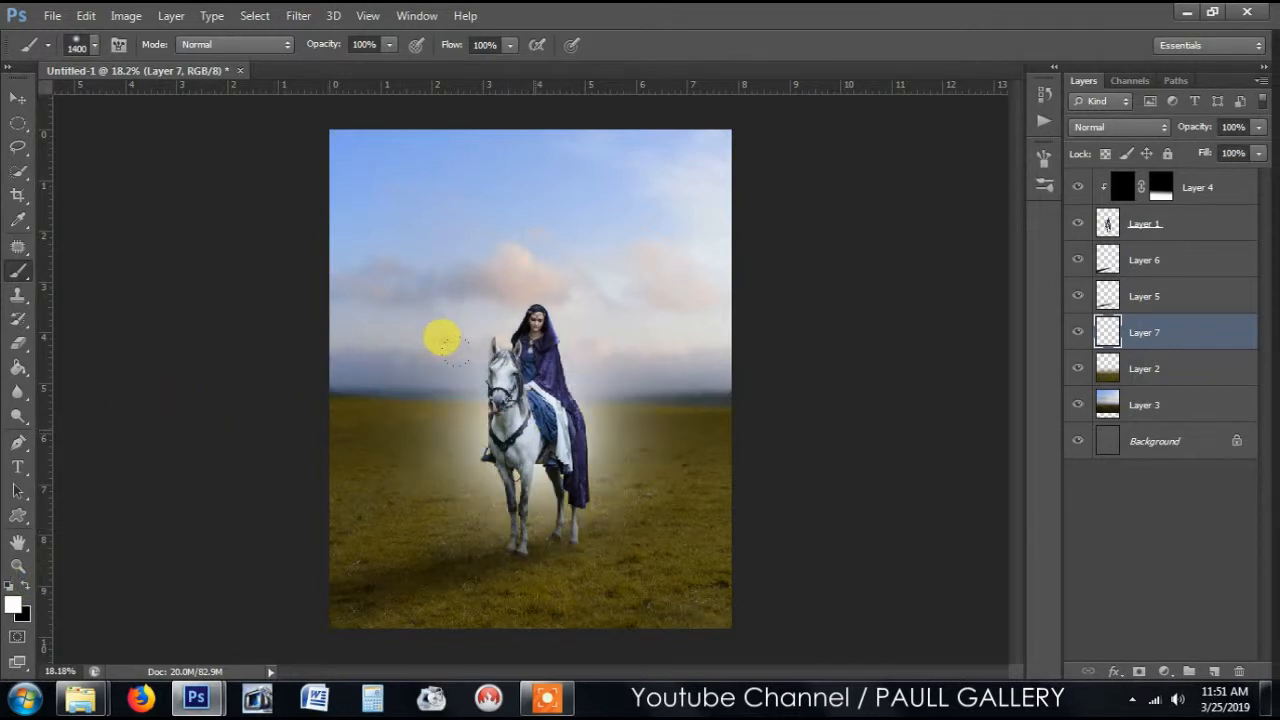
Stretch the white glow on Layer 7 to about 196% width and 49% height, and set its blend mode to Overlay.
left_click(20, 105)
left_click_drag(529, 617, 531, 497)
left_click_drag(727, 431, 910, 411)
left_click_drag(535, 501, 535, 546)
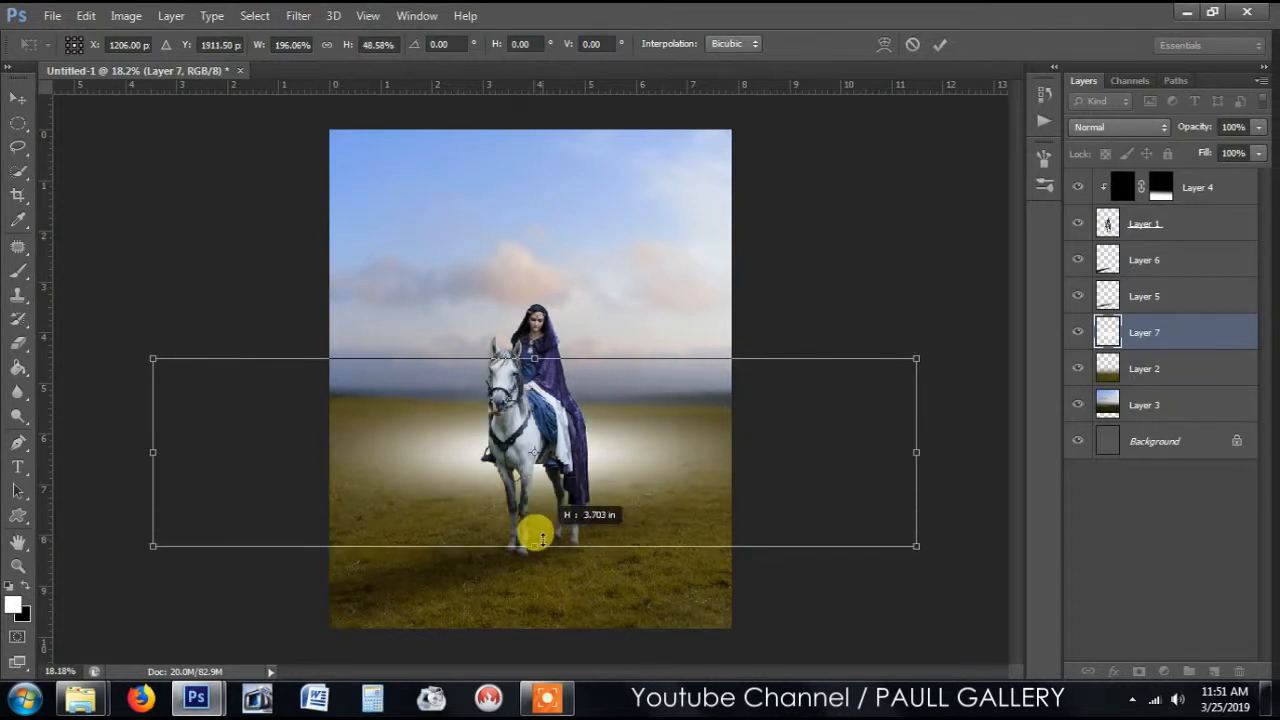
left_click(937, 44)
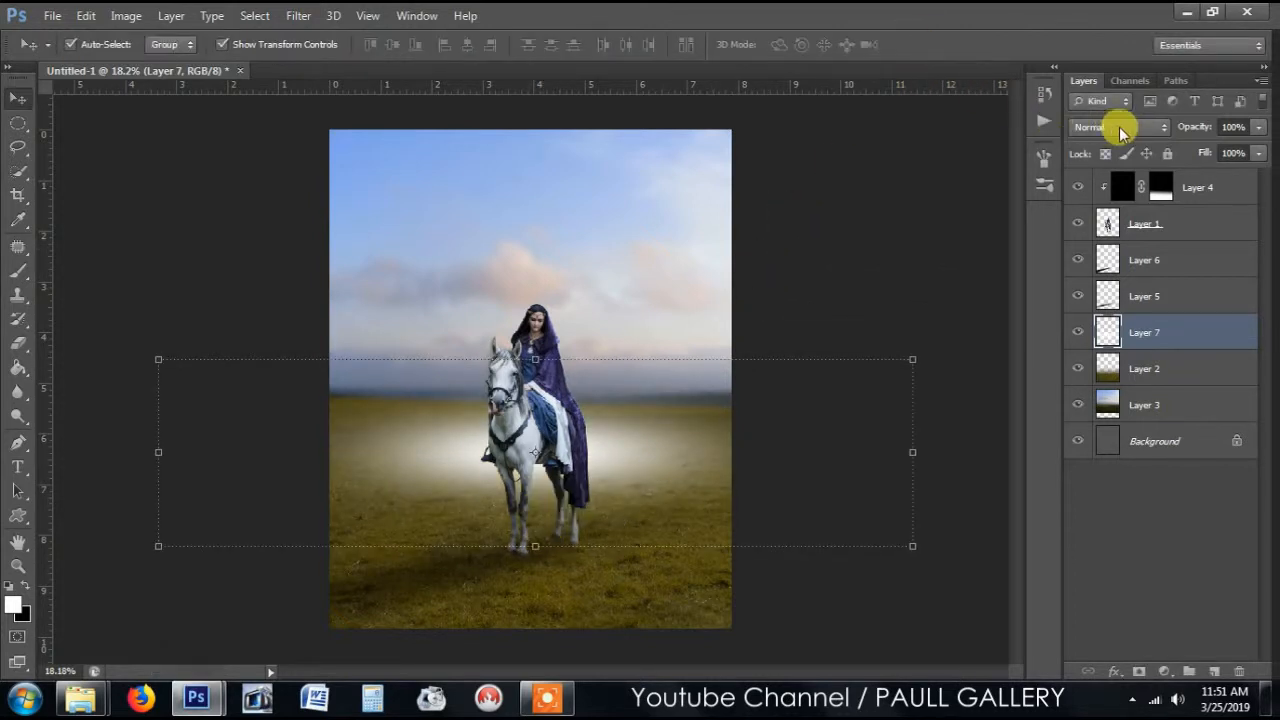
left_click(1119, 127)
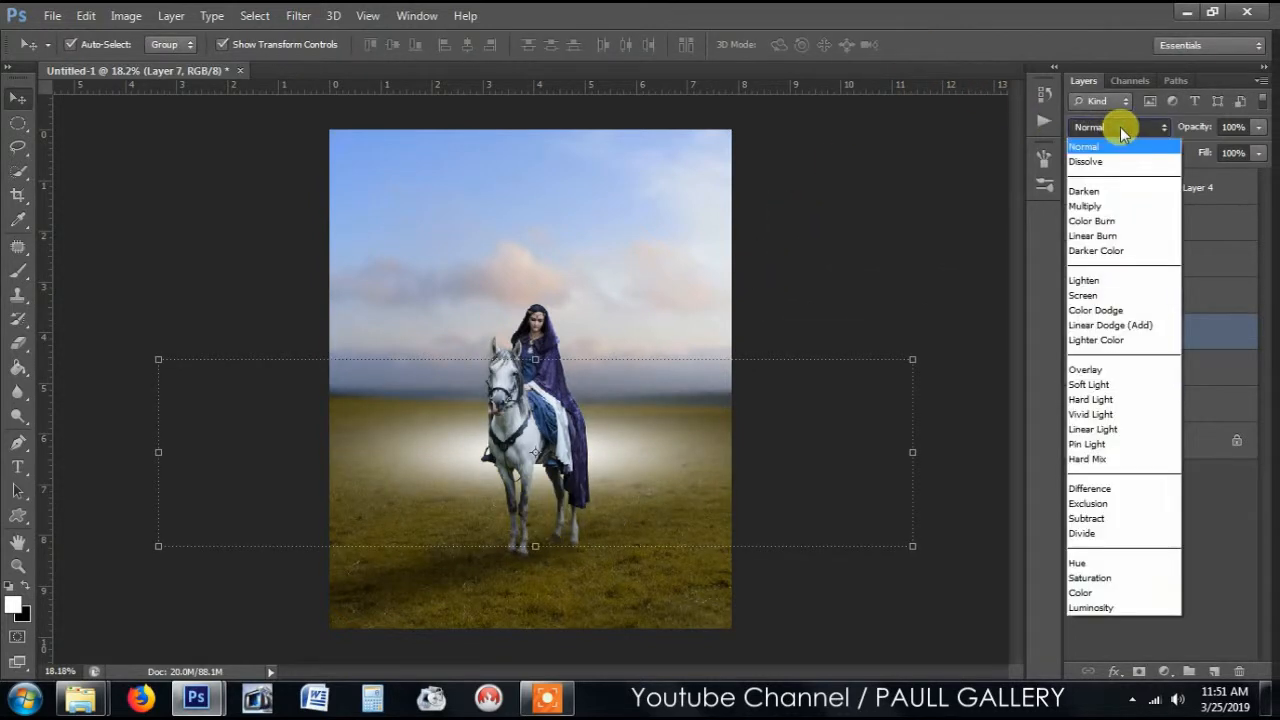
left_click(1097, 374)
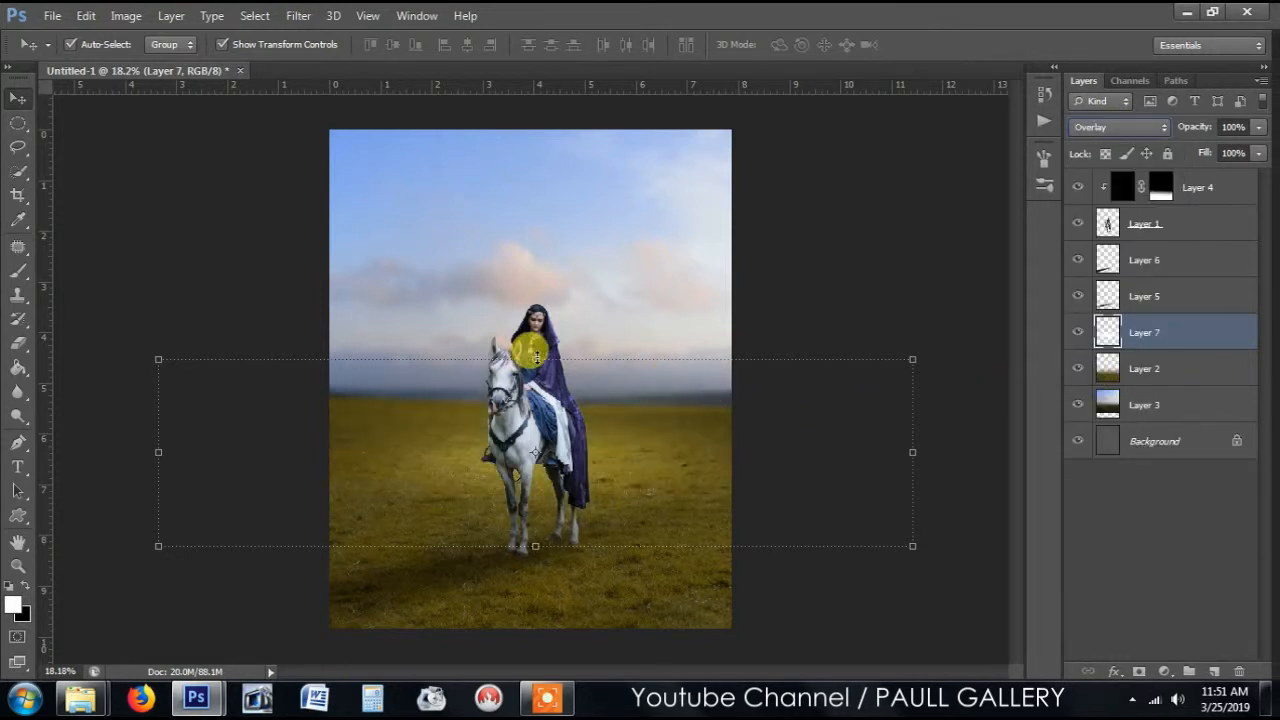
Enlarge the Overlay glow to about 122% width and 179% height, shifting it toward the right side of the meadow.
key("ctrl+t")
left_click_drag(536, 359, 536, 330)
left_click_drag(910, 543, 1037, 585)
left_click_drag(599, 330, 600, 303)
left_click_drag(668, 490, 689, 463)
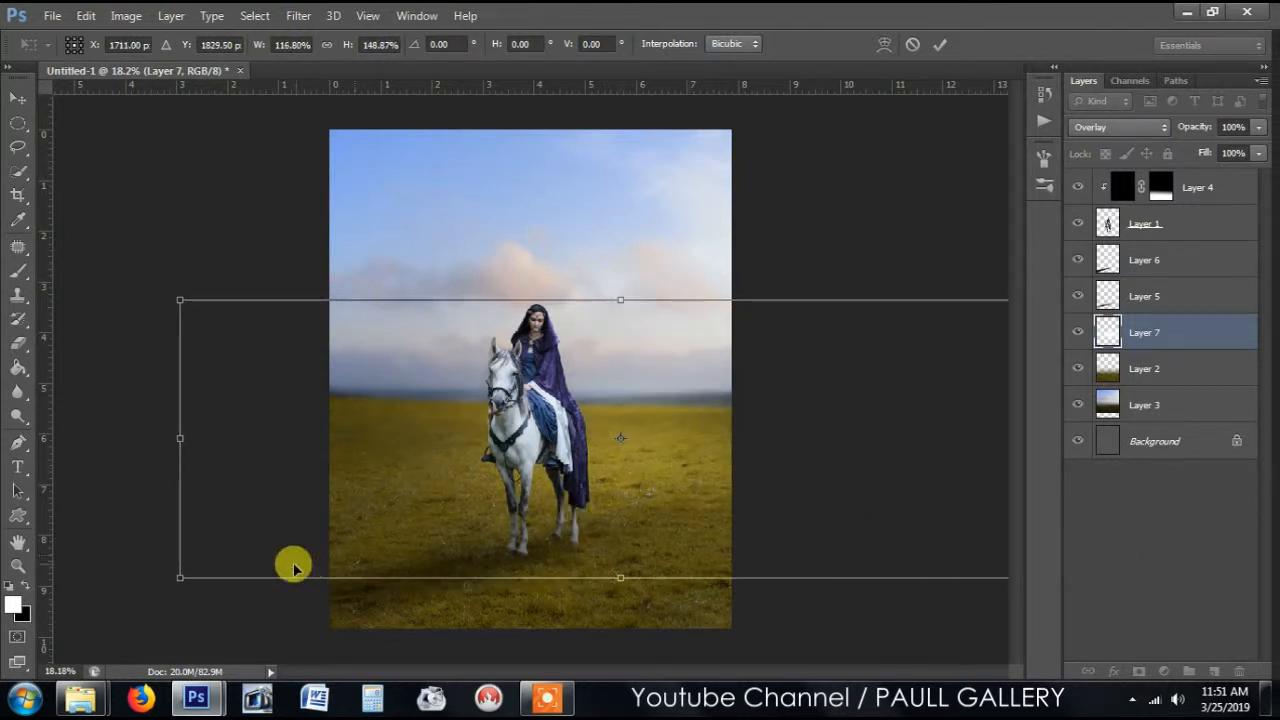
left_click_drag(180, 577, 140, 590)
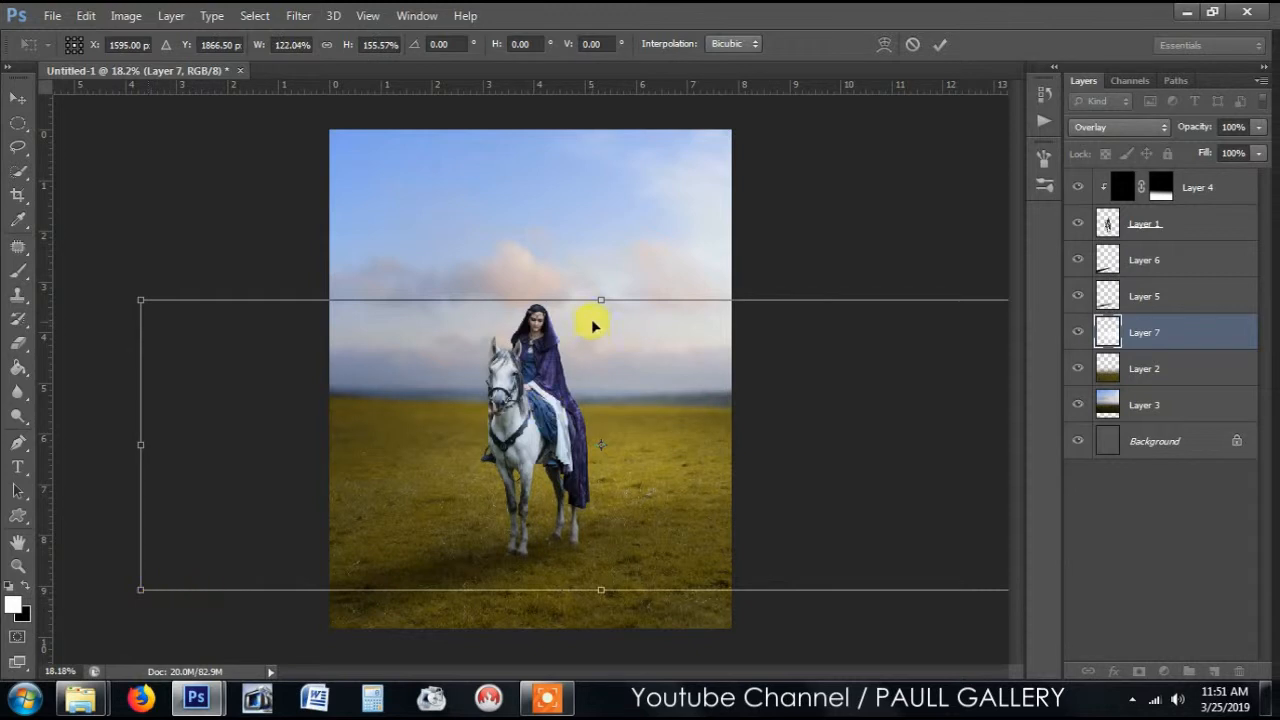
left_click_drag(603, 299, 608, 266)
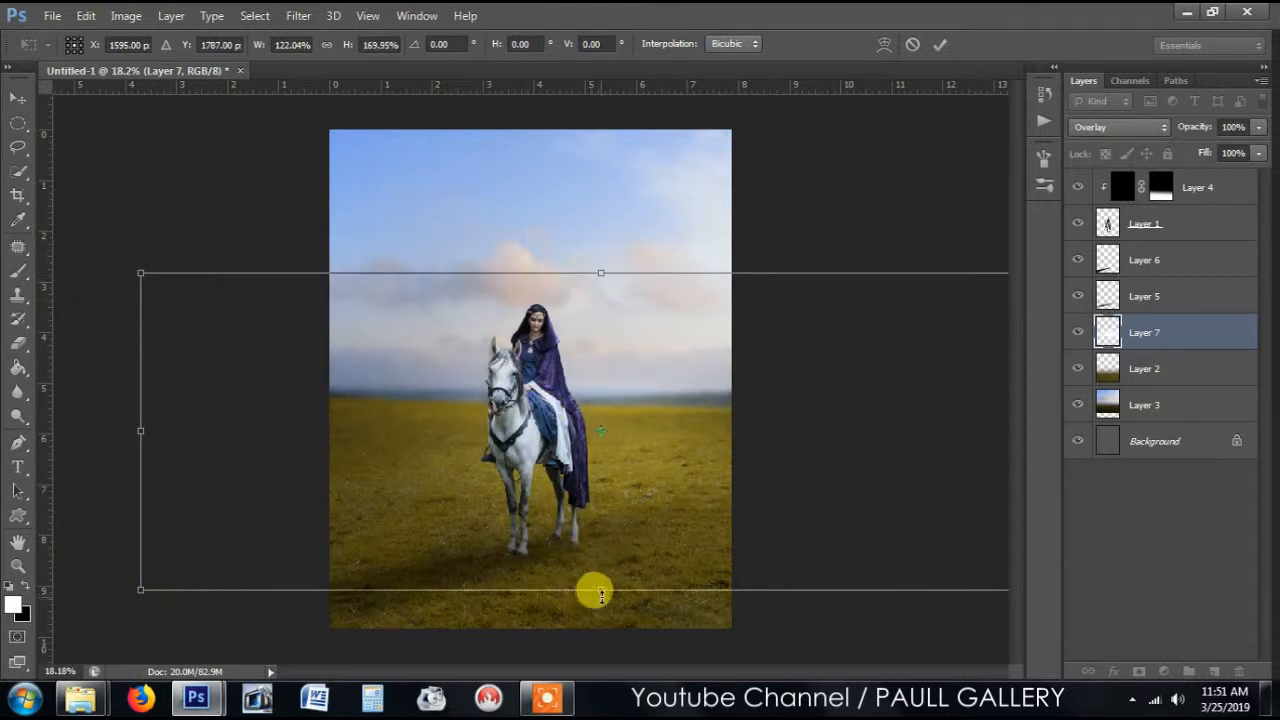
left_click_drag(598, 590, 601, 610)
left_click_drag(640, 481, 669, 486)
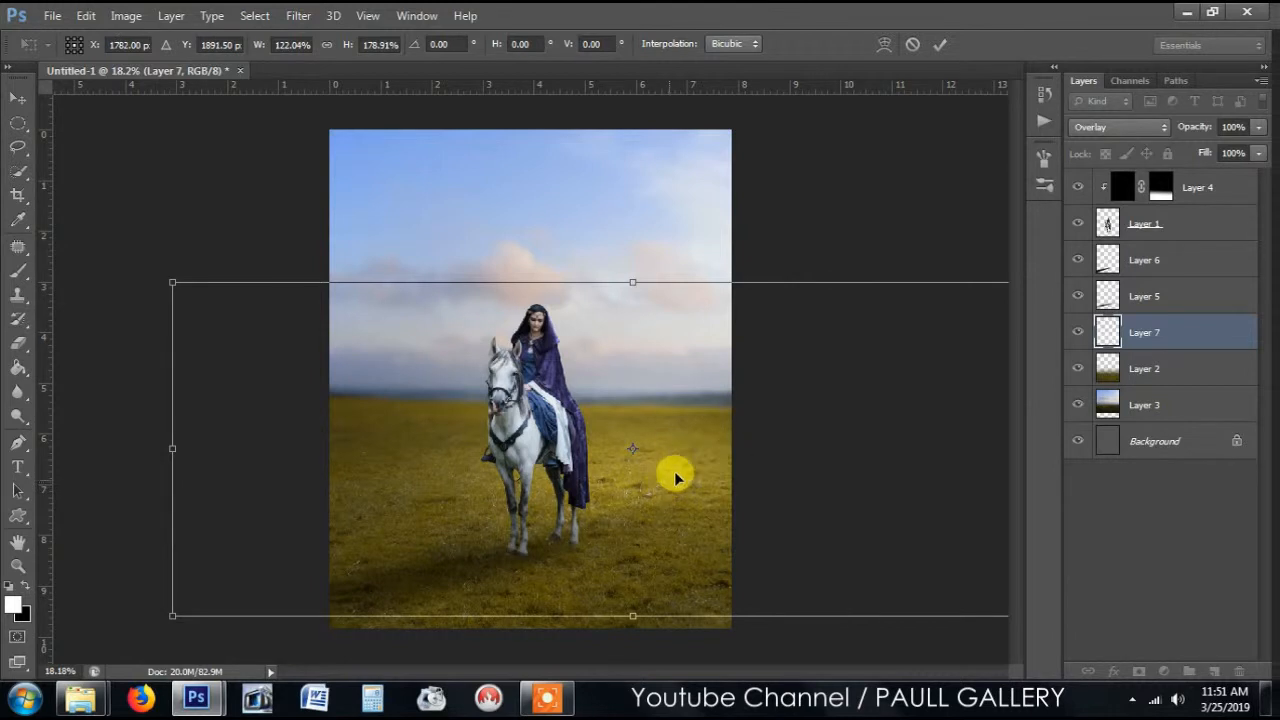
left_click(939, 44)
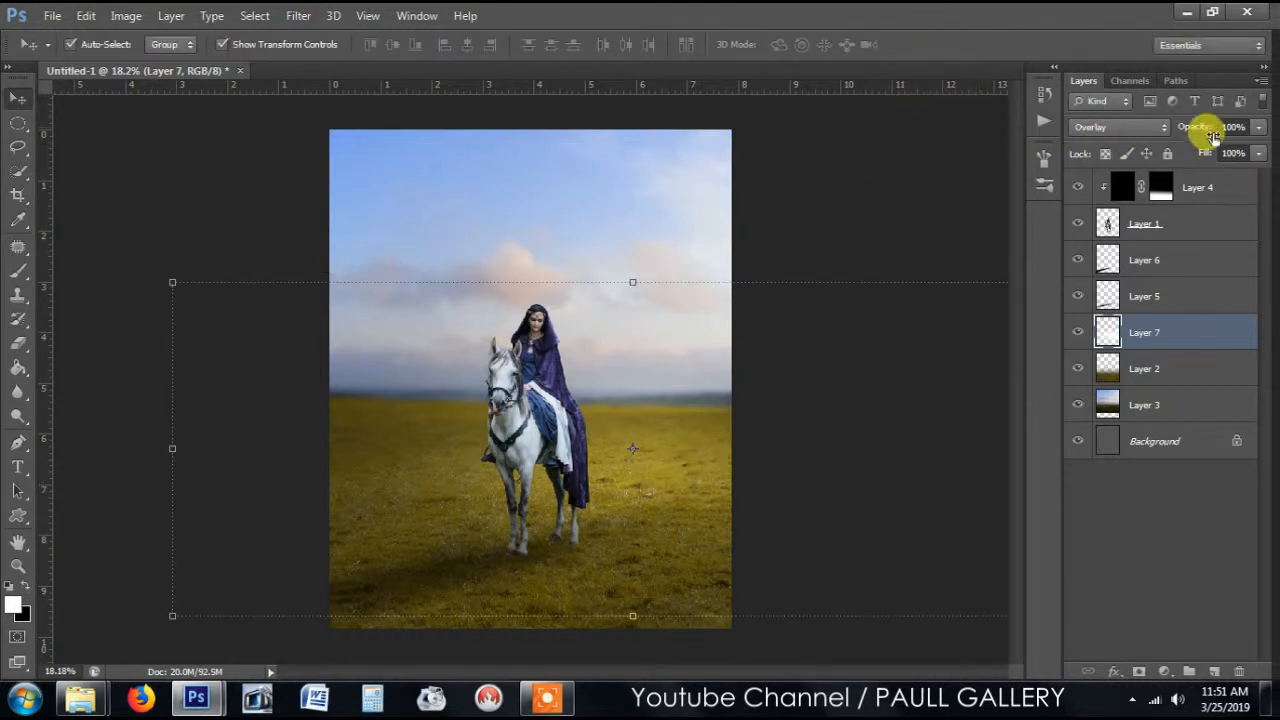
Reduce the opacity of the glow on Layer 7 to 50%.
left_click(1232, 126)
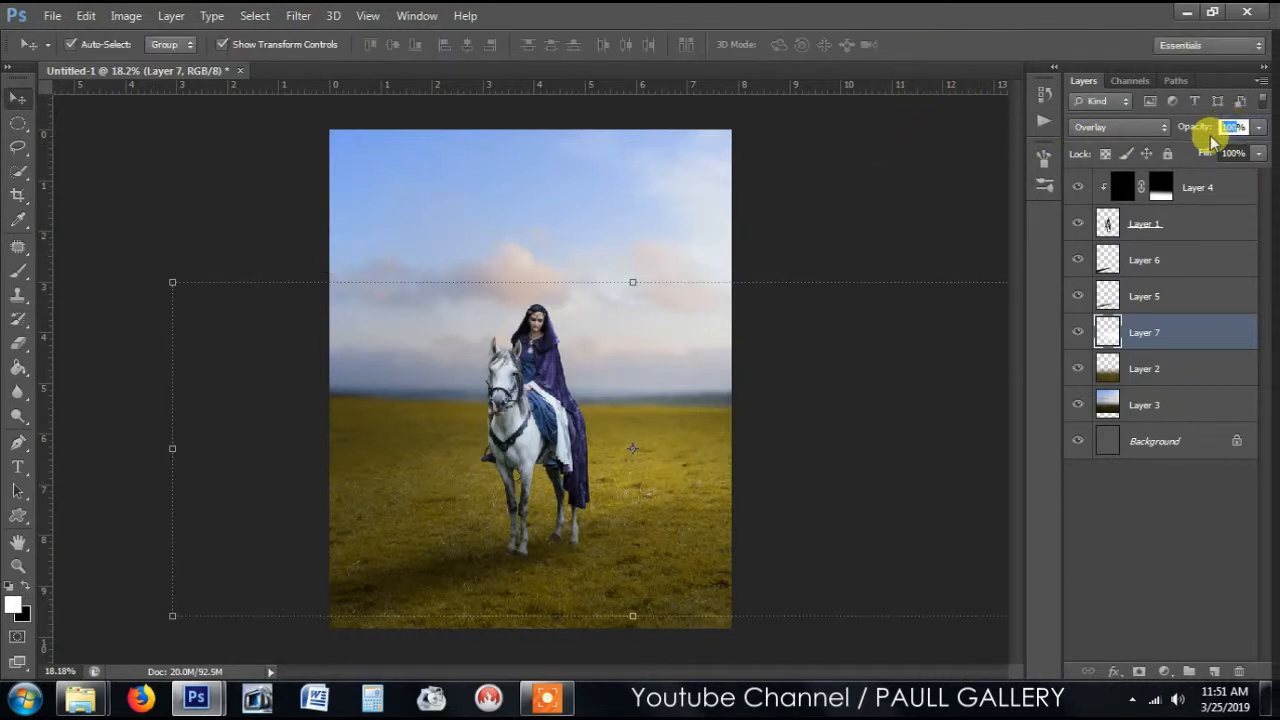
type("50")
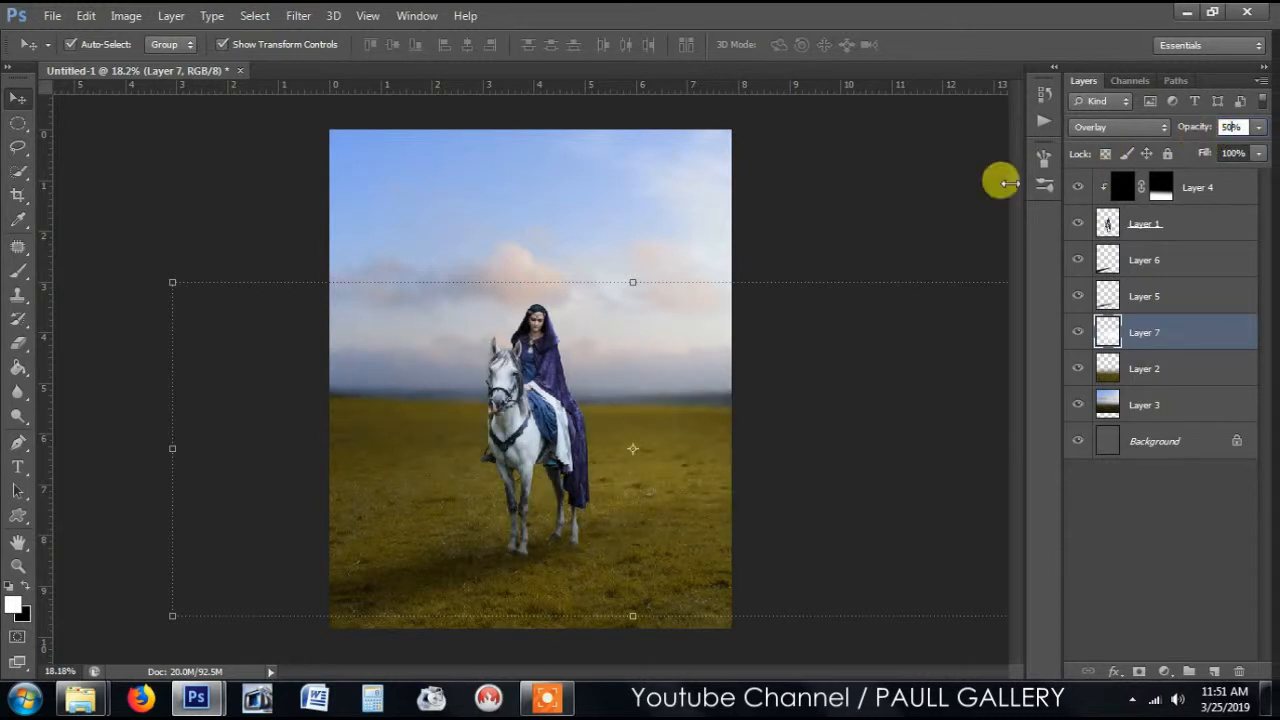
left_click(857, 193)
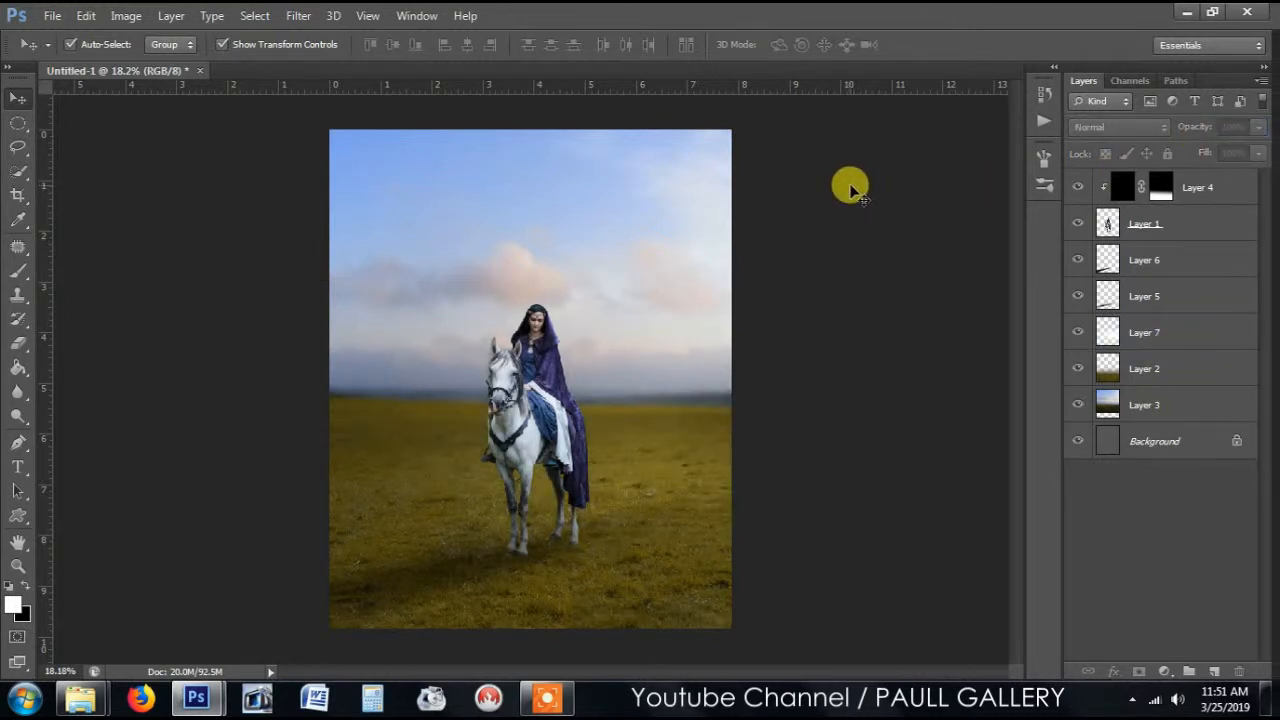
scroll(850, 190, "down", 1)
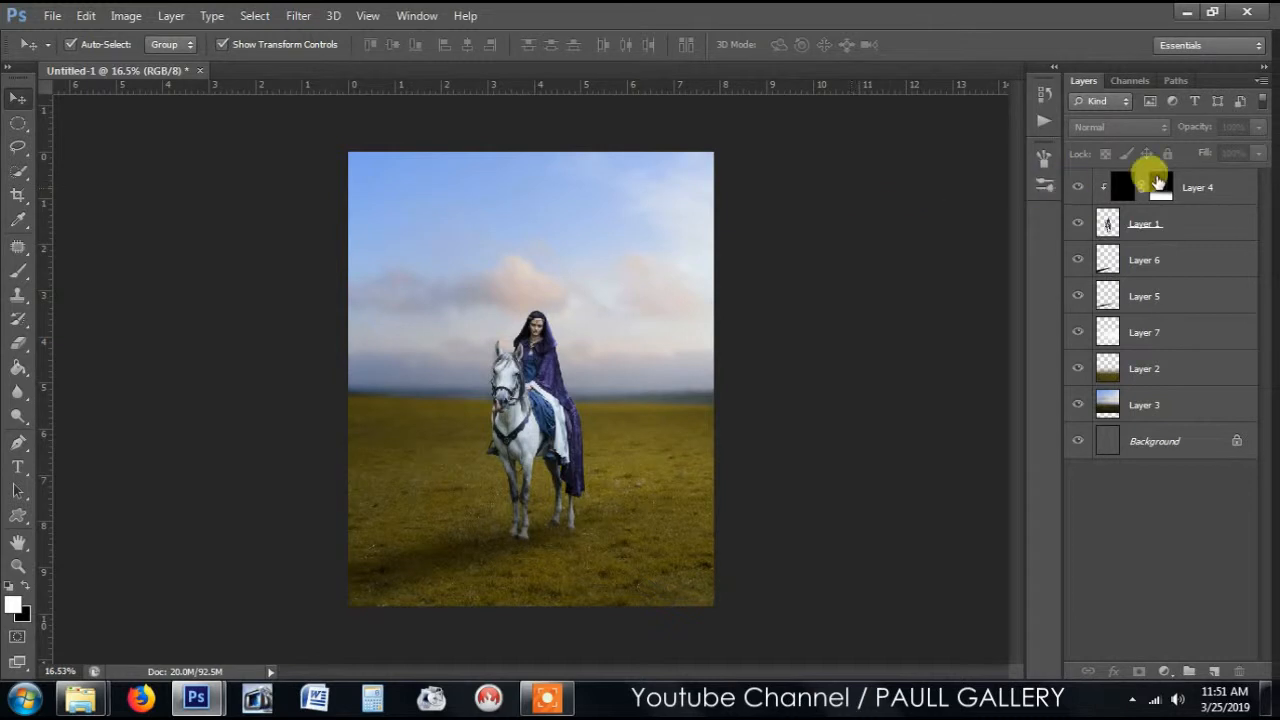
Add a new layer above Layer 4, draw a black-to-transparent linear gradient from the image's bottom edge up to the horizon, and set the layer's opacity to 30%.
left_click(1210, 187)
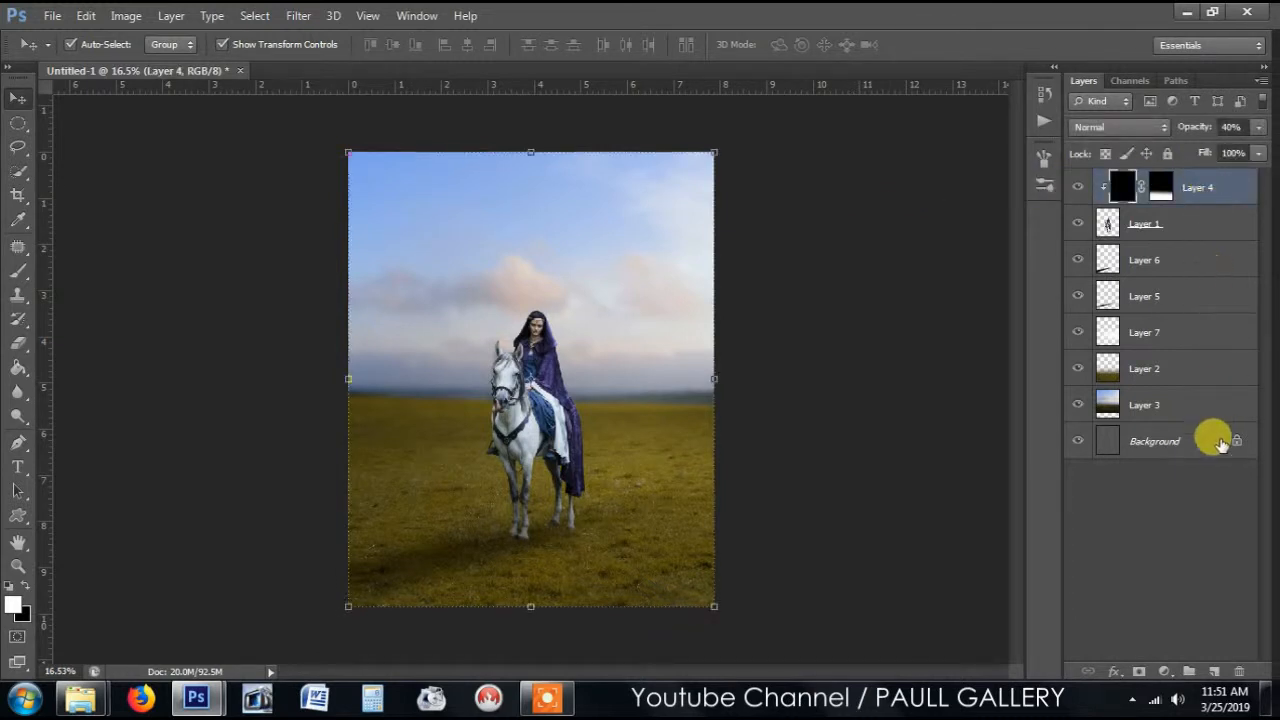
left_click(1213, 671)
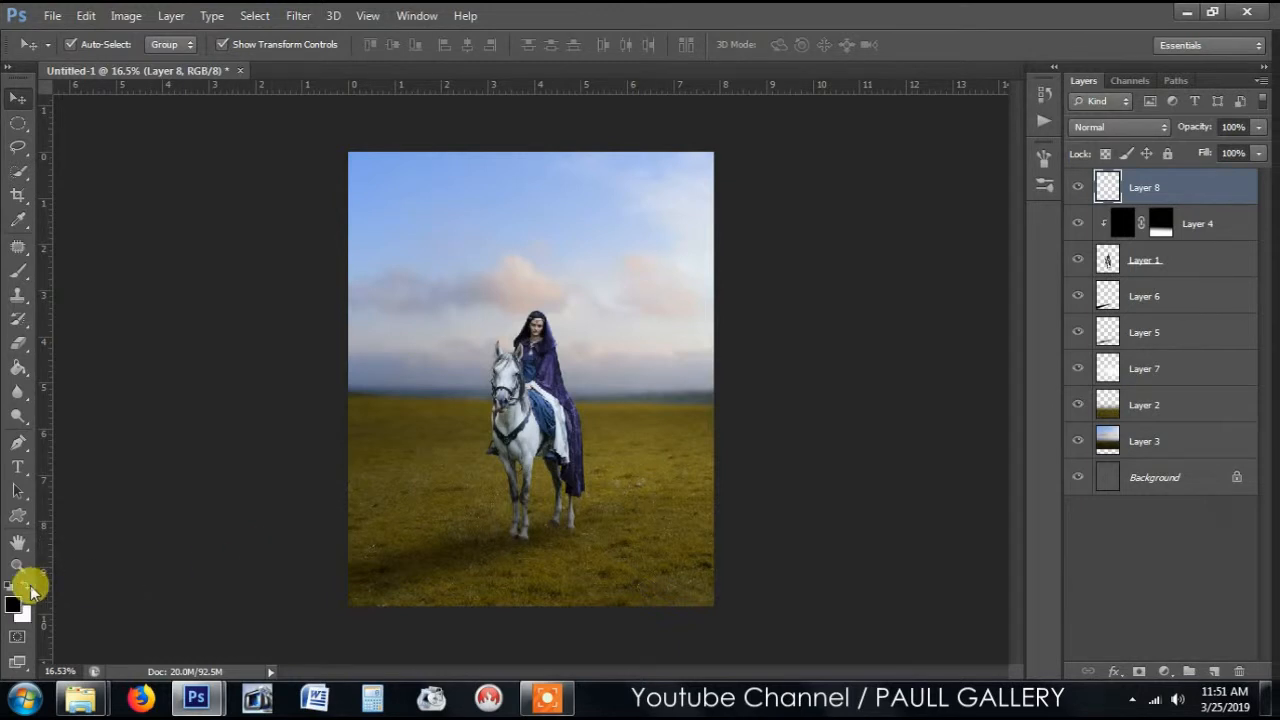
left_click(17, 366)
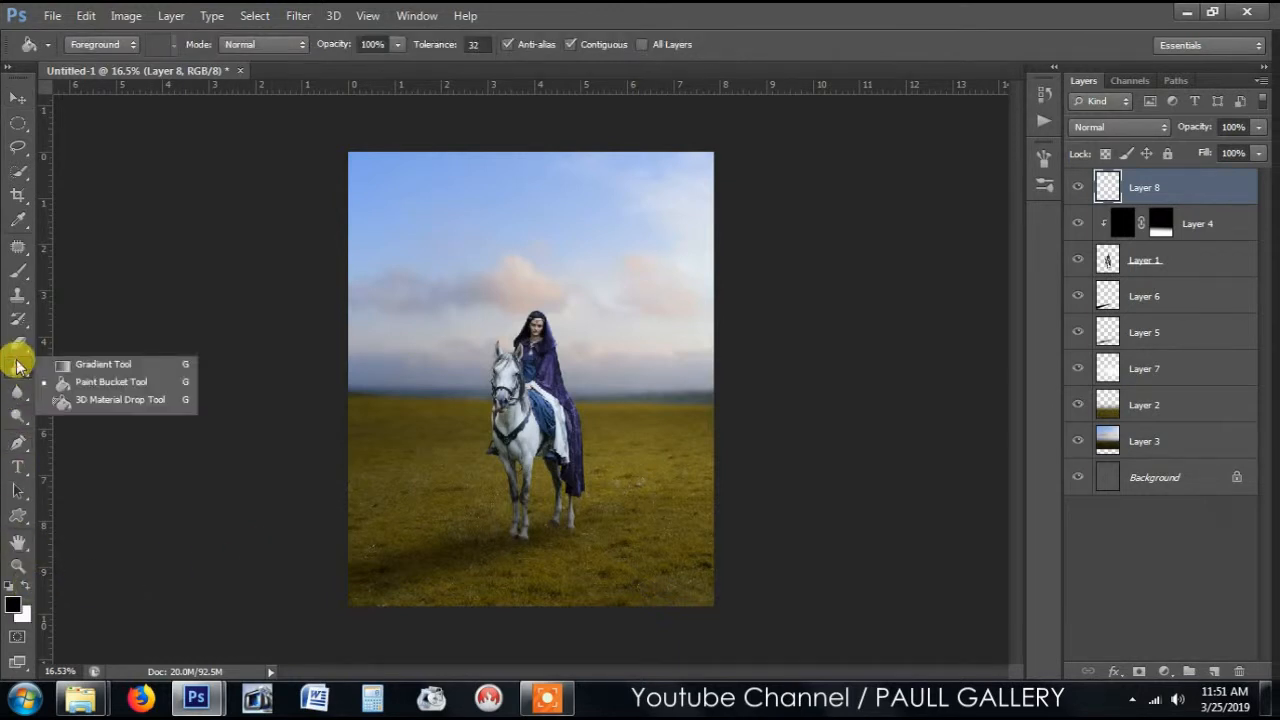
left_click(100, 364)
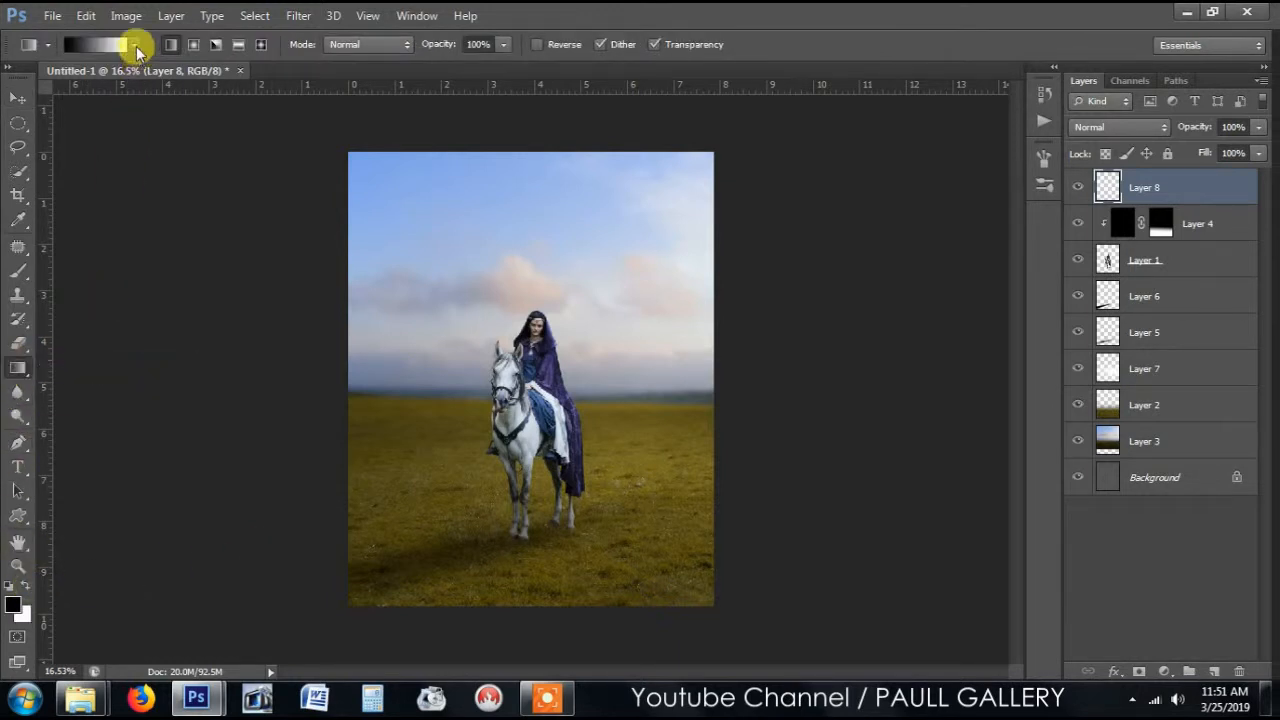
left_click(136, 46)
left_click(69, 79)
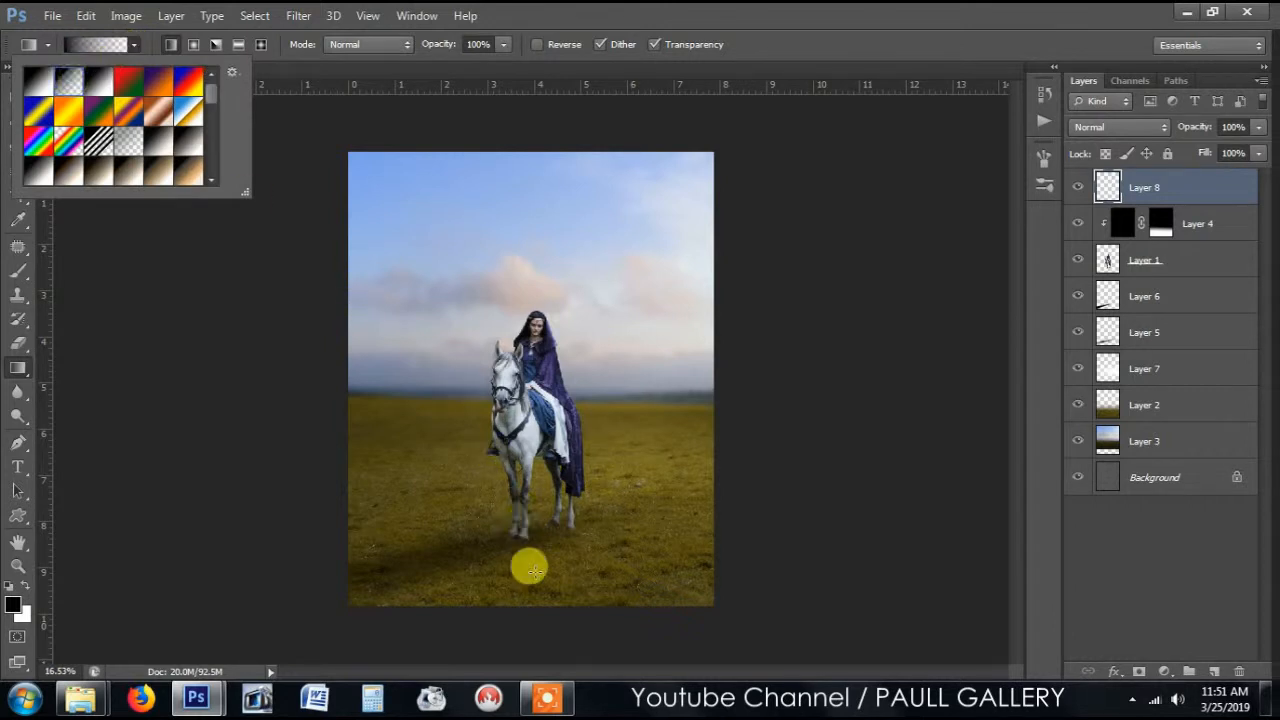
left_click_drag(539, 606, 536, 408)
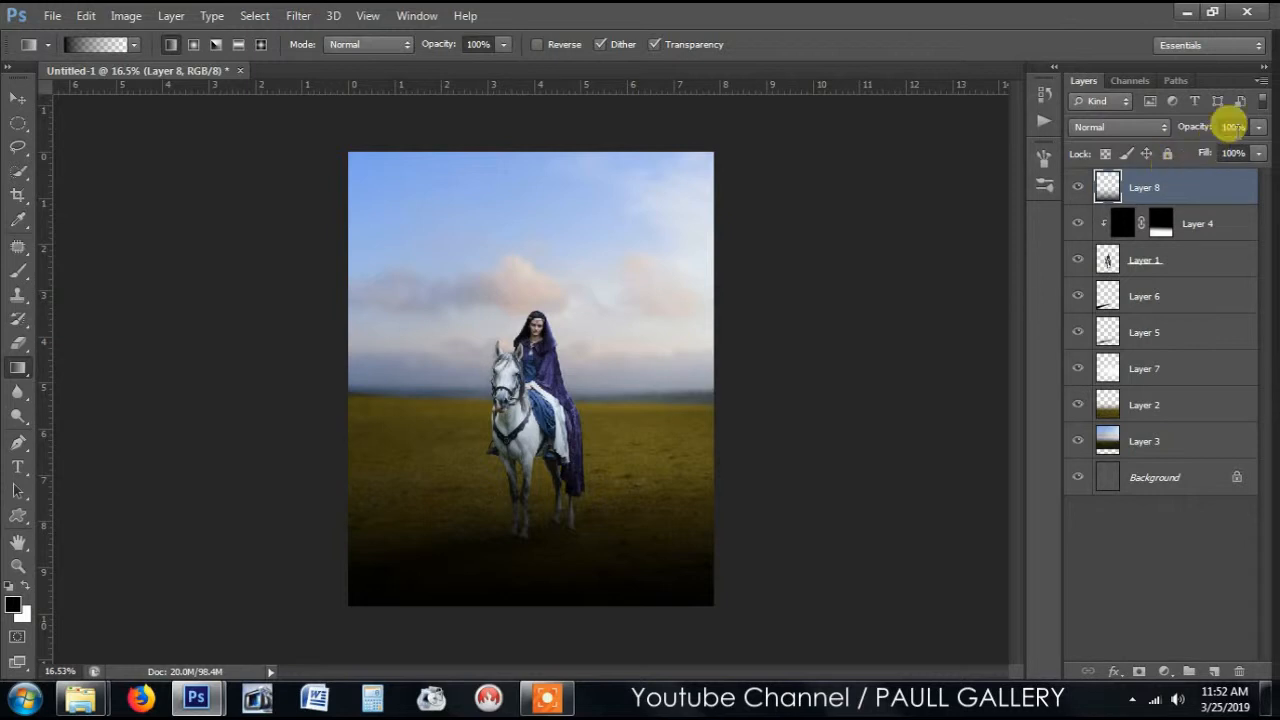
left_click(1232, 126)
type("30")
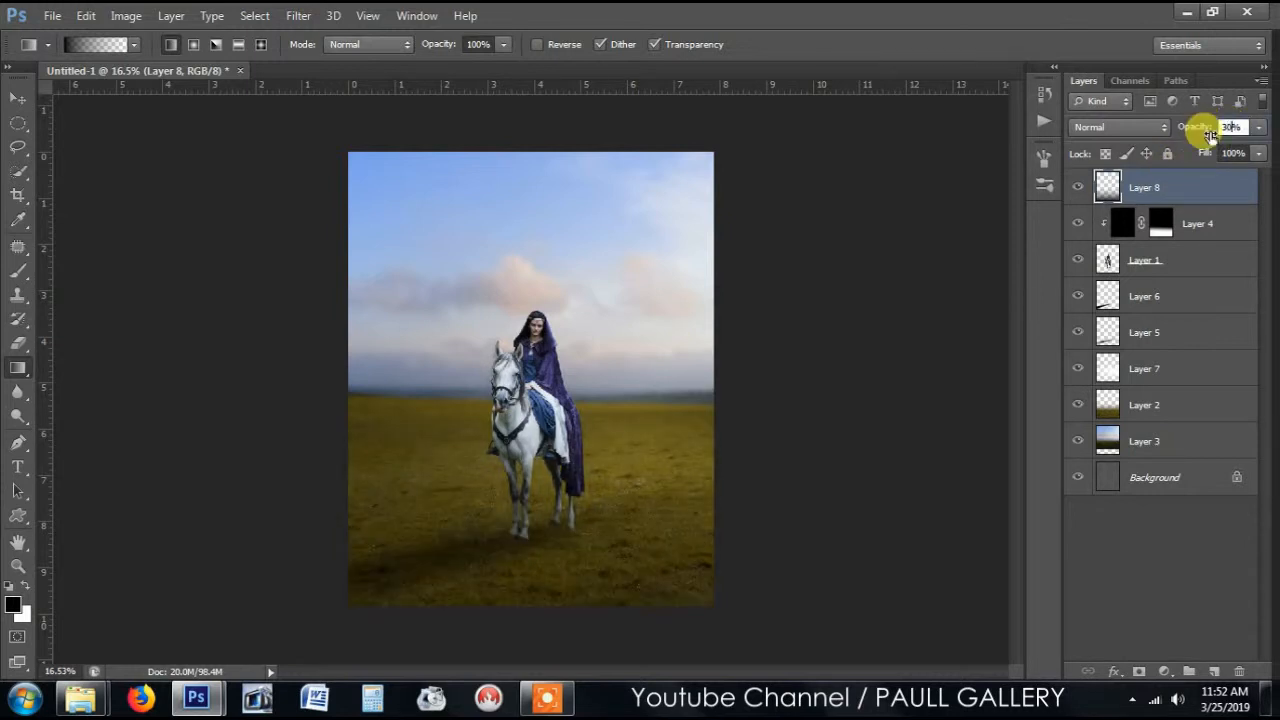
Lower the opacity of the shadow on Layer 5 to 20%.
left_click(1190, 296)
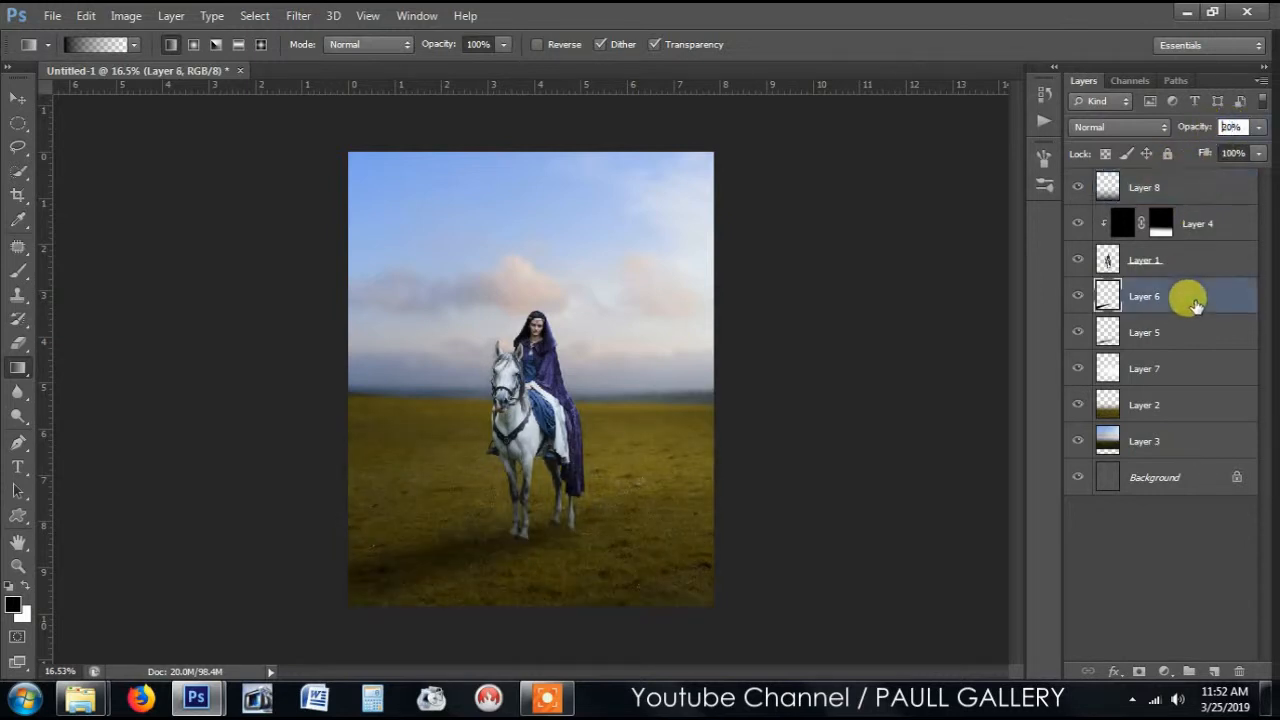
left_click(1188, 332)
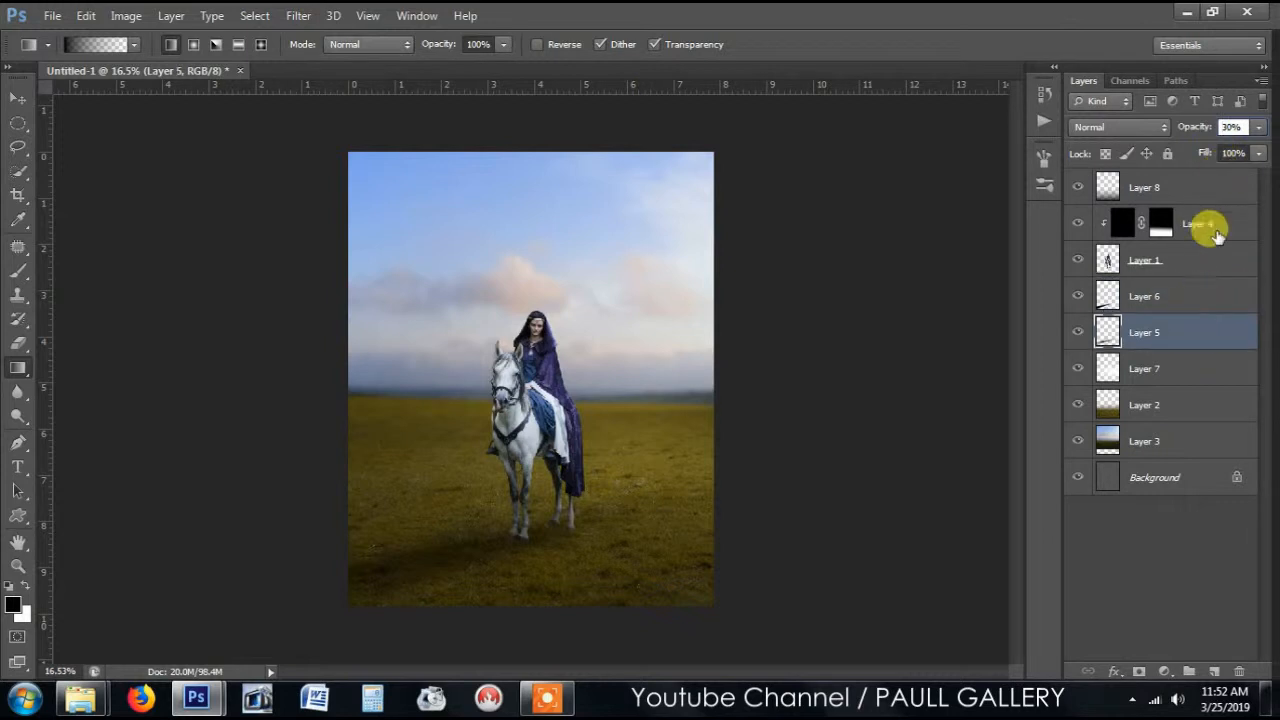
left_click(1230, 126)
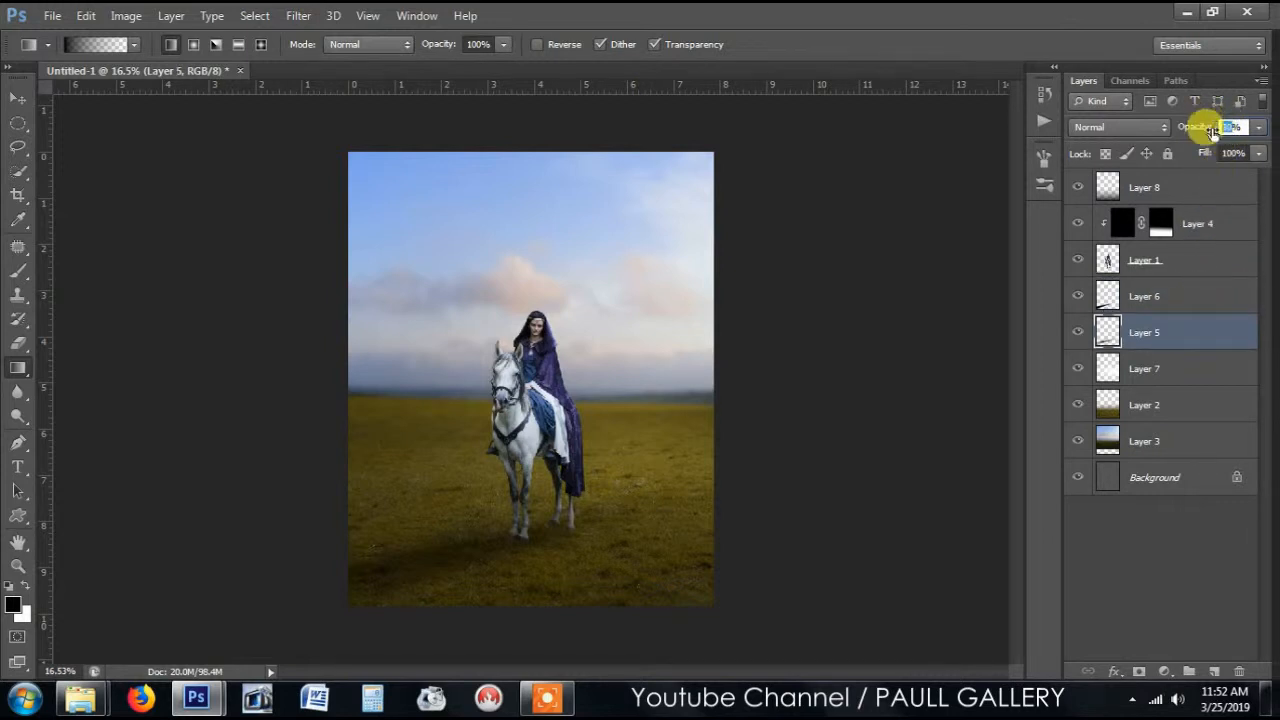
type("2")
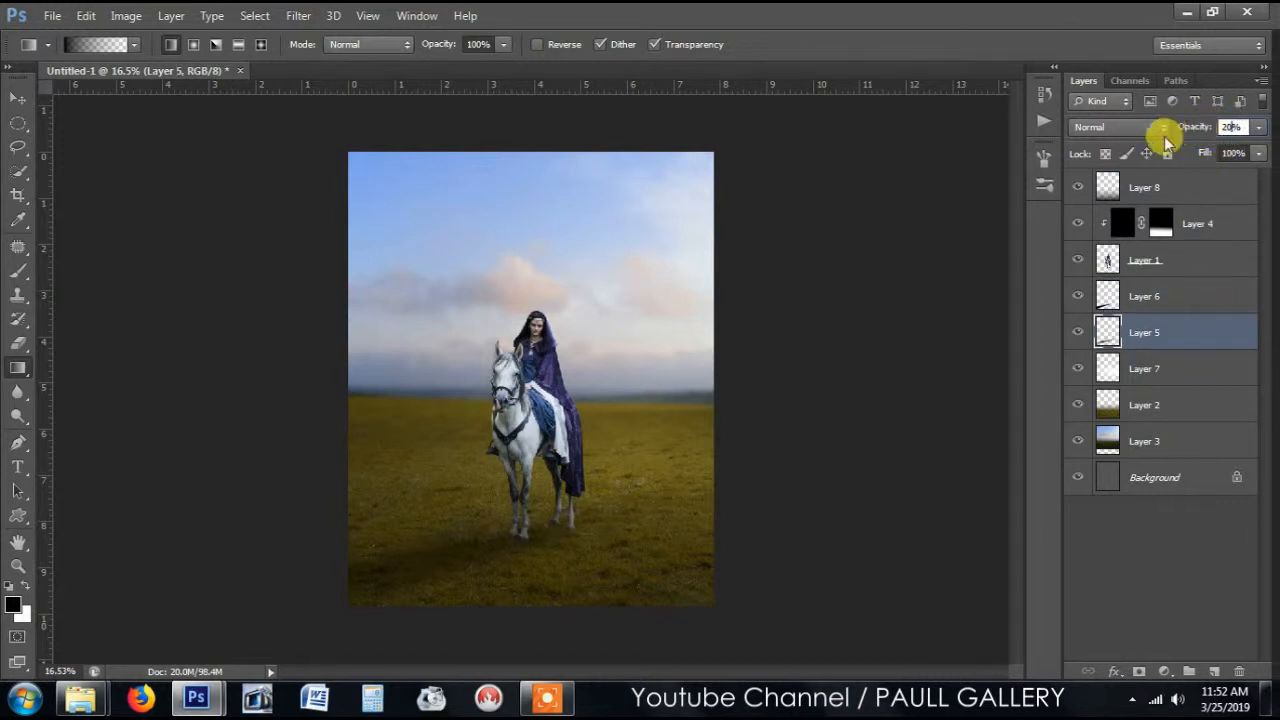
left_click(19, 98)
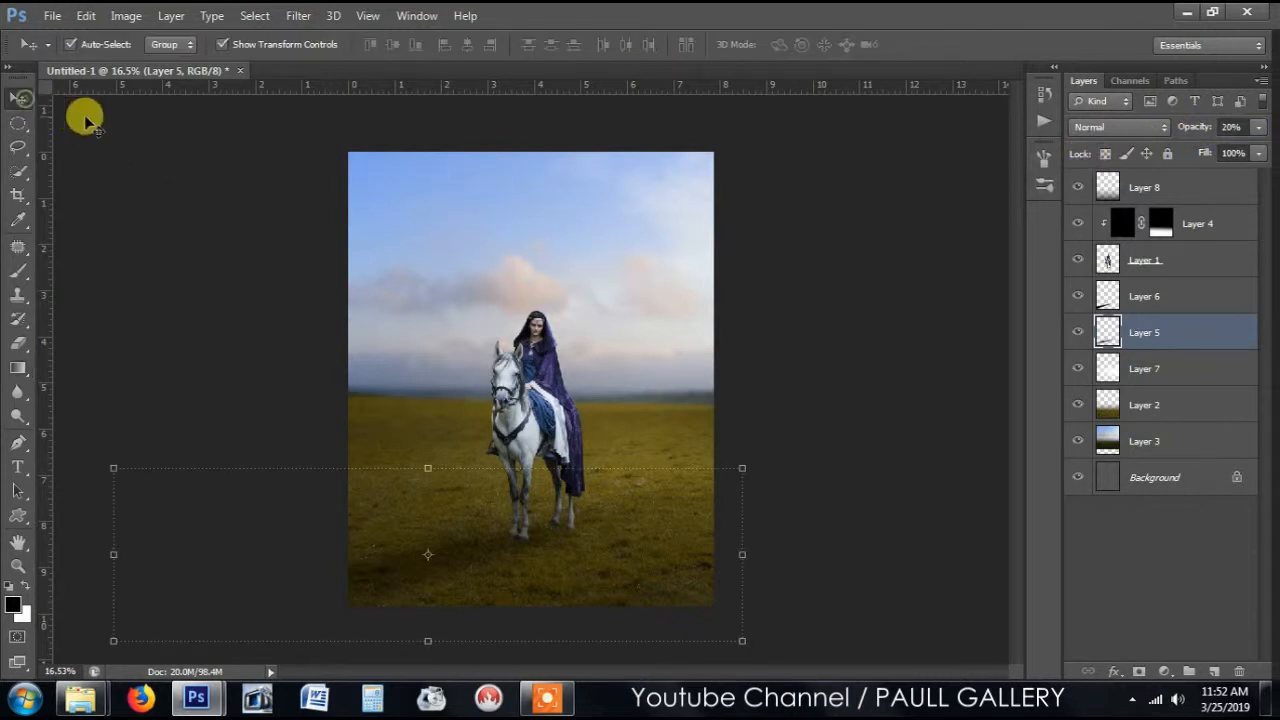
left_click(520, 240)
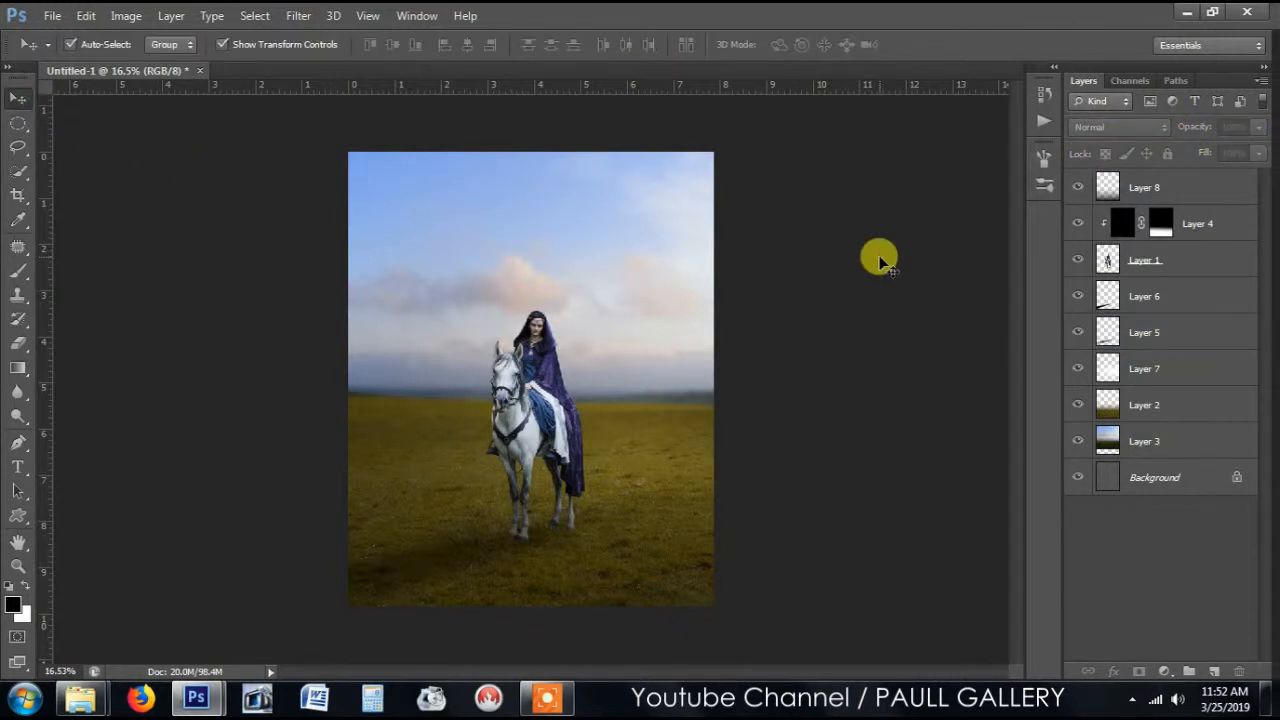
key("ctrl+minus")
key("ctrl+plus")
key("ctrl+plus")
key("ctrl+plus")
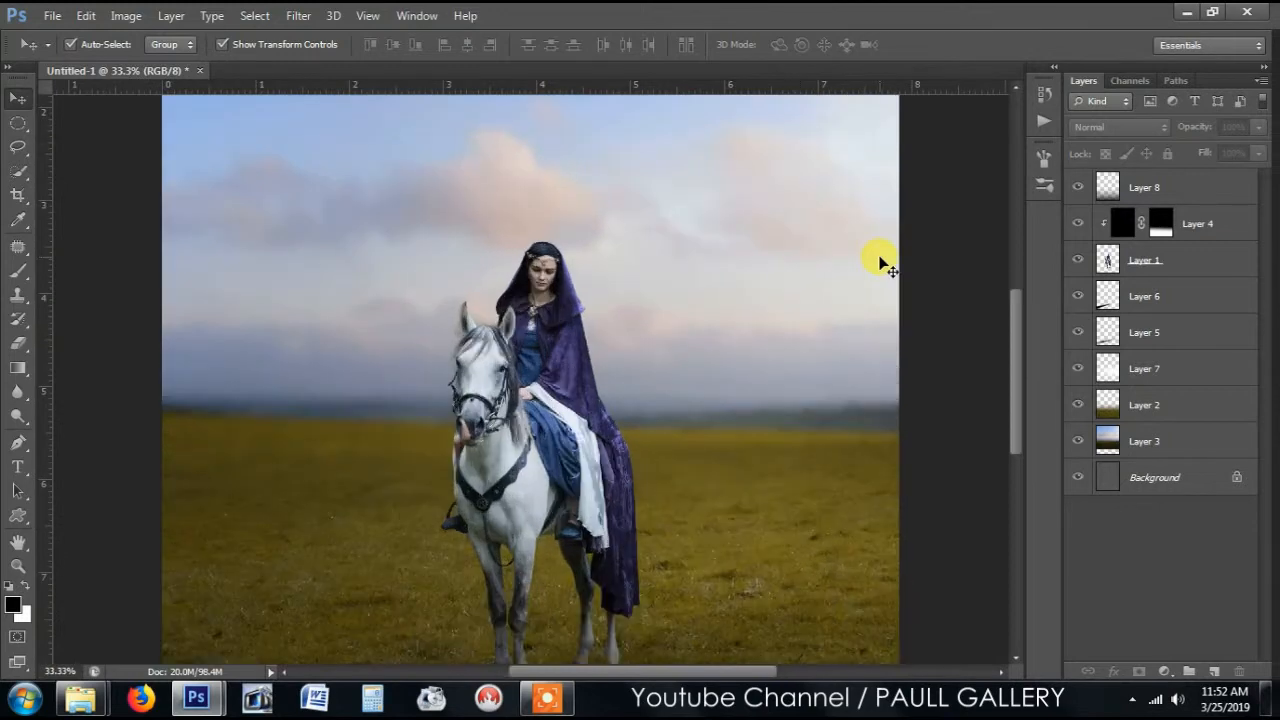
key("ctrl+minus")
key("ctrl+minus")
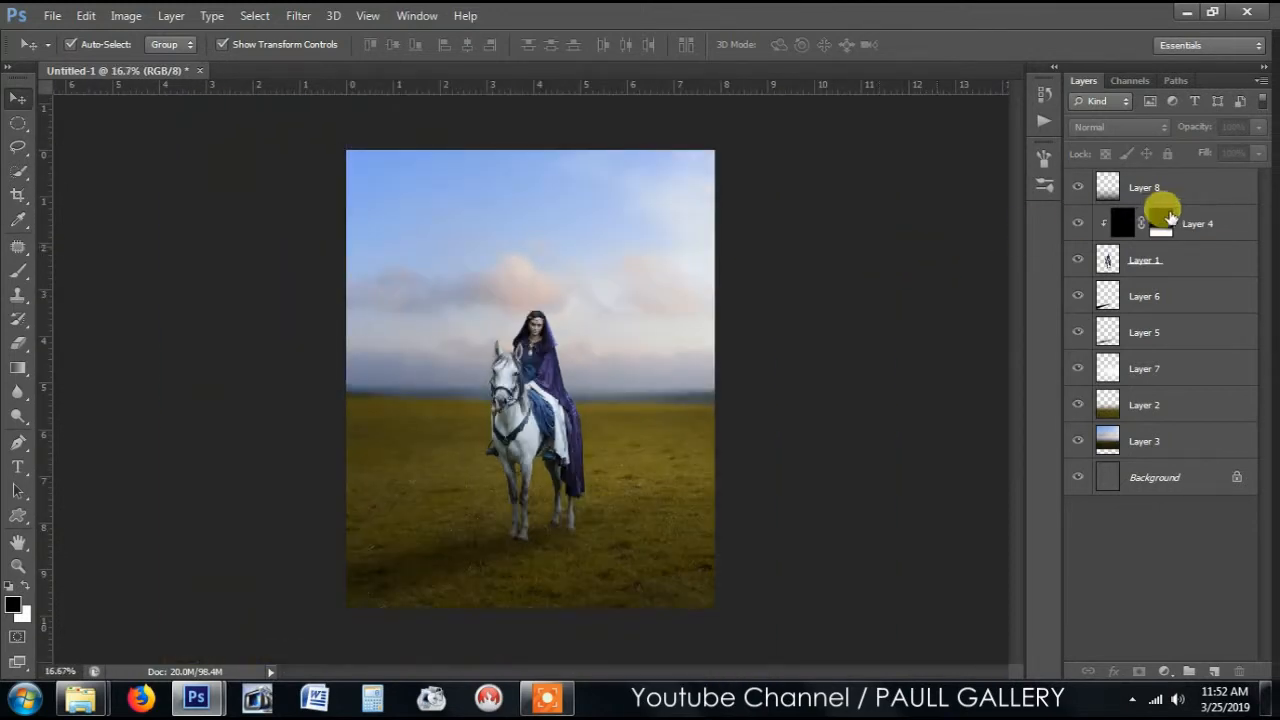
Add a Channel Mixer adjustment above Layer 8 with the Red output channel set to Green +100% and Blue -120%.
left_click(1190, 189)
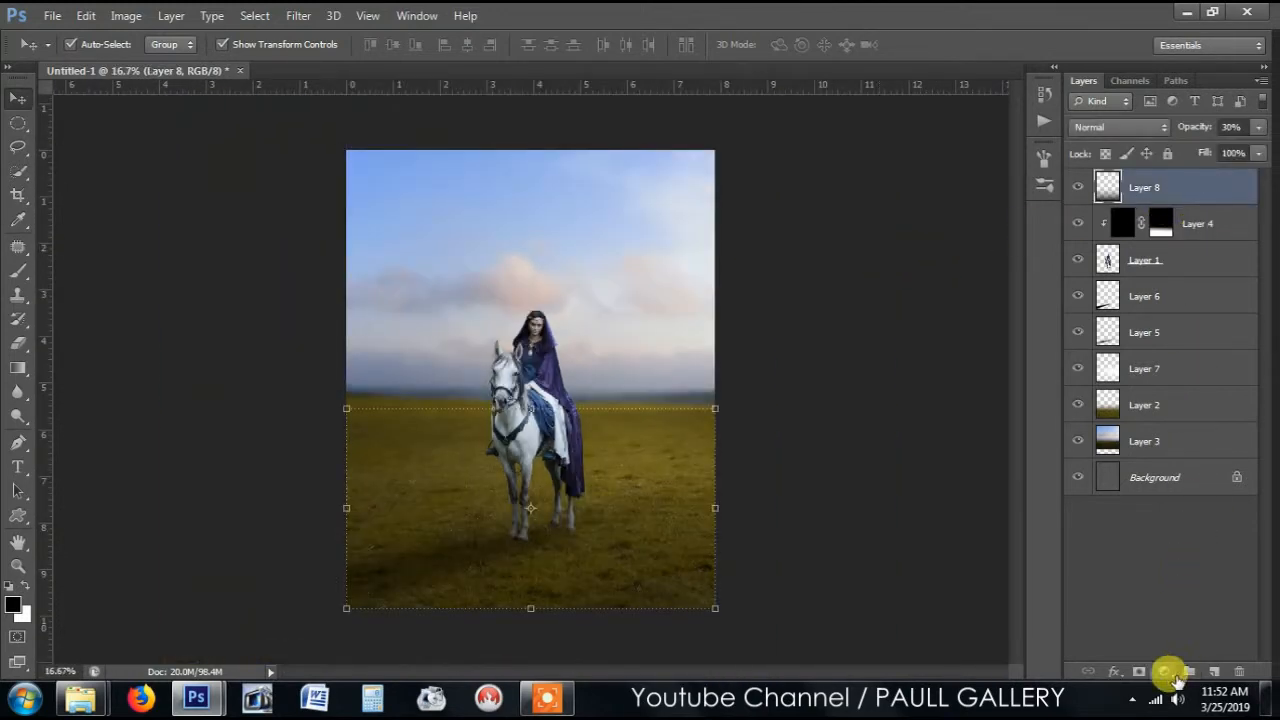
left_click(1174, 673)
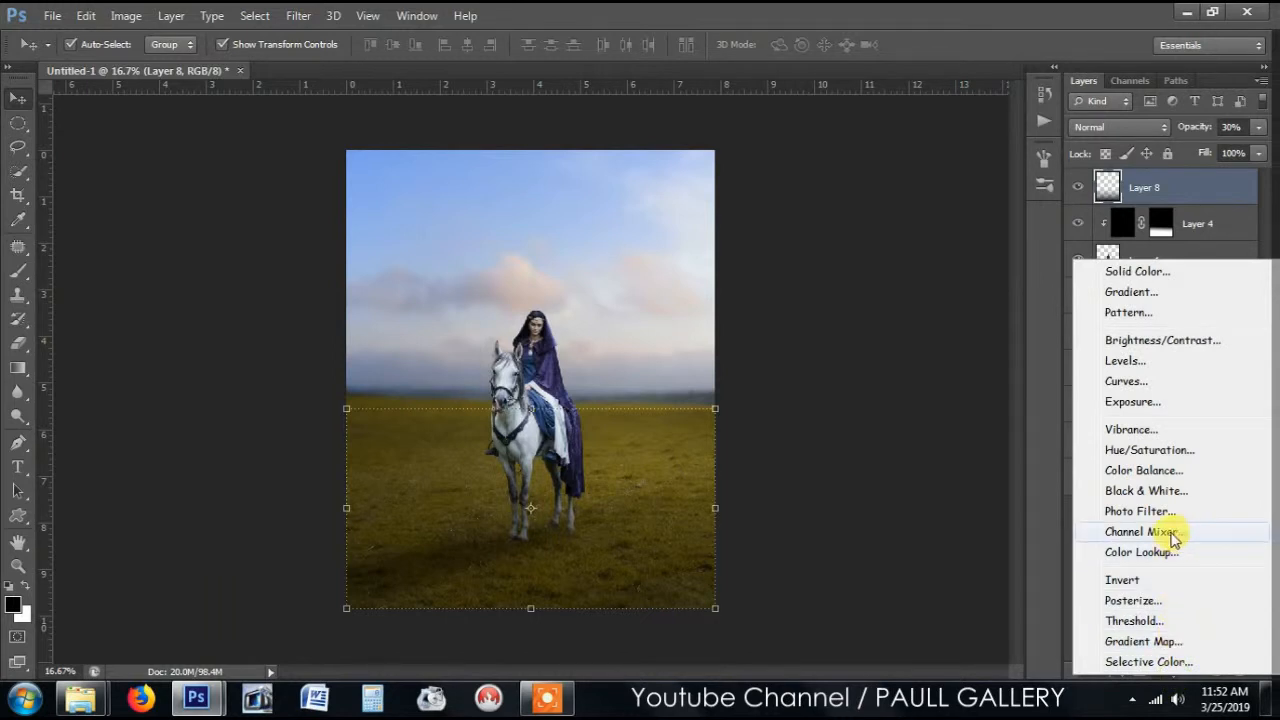
left_click(1140, 532)
left_click_drag(606, 257, 846, 207)
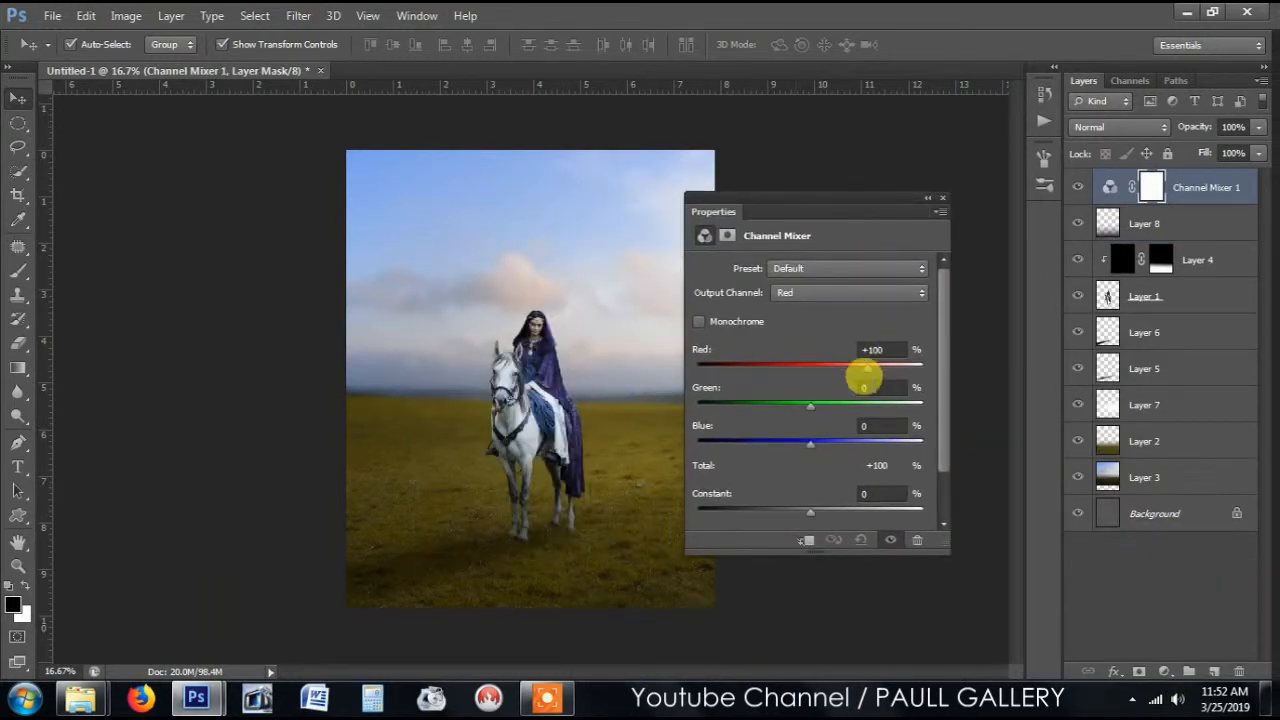
left_click(851, 293)
left_click(851, 310)
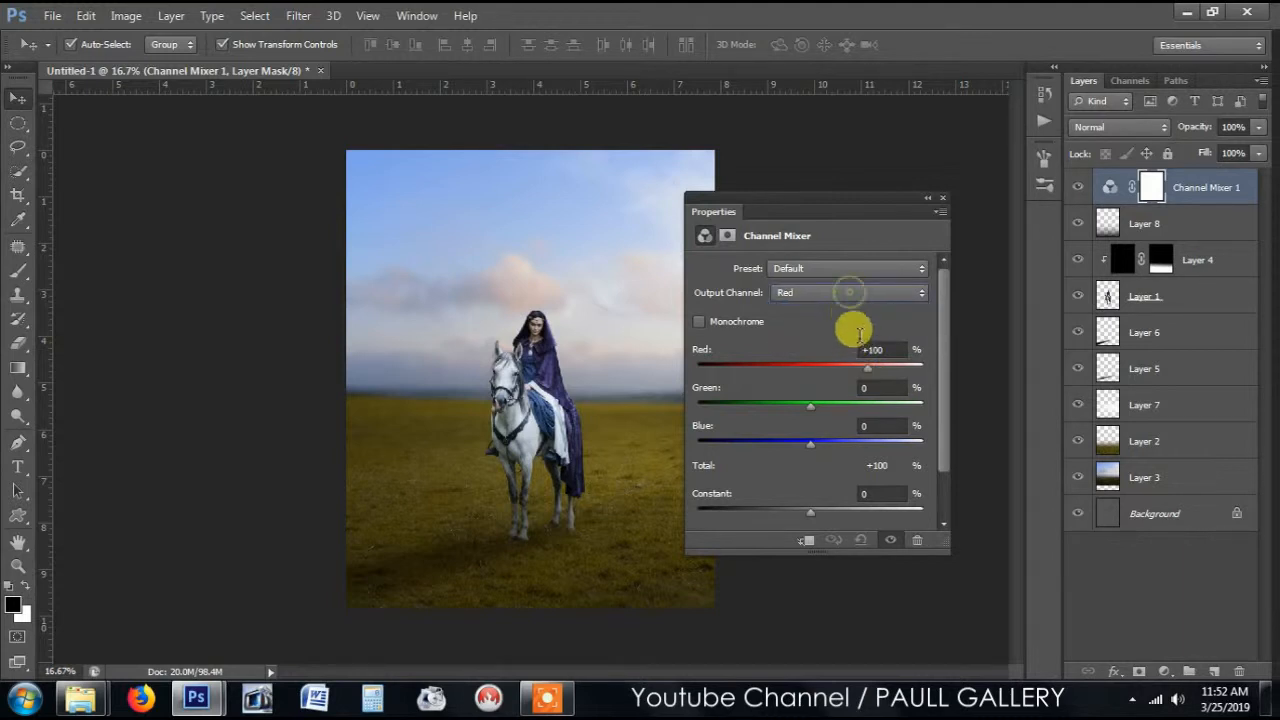
left_click(851, 389)
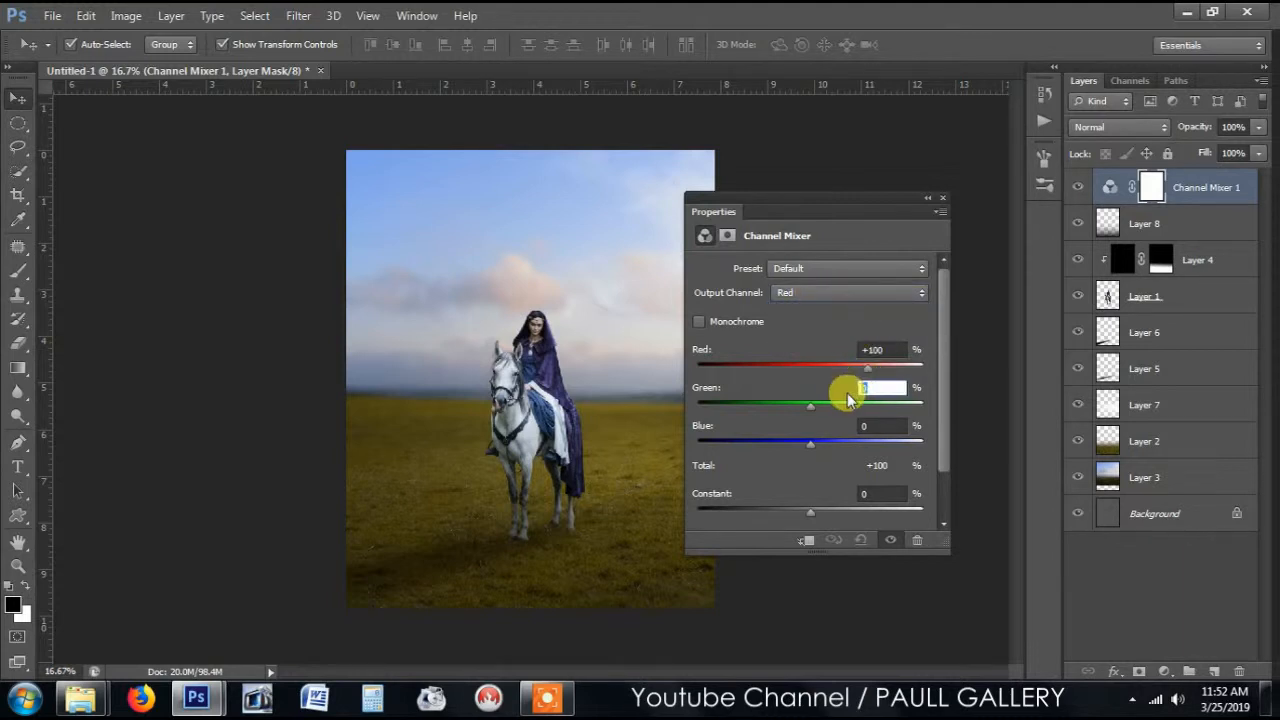
type("100")
key("Tab")
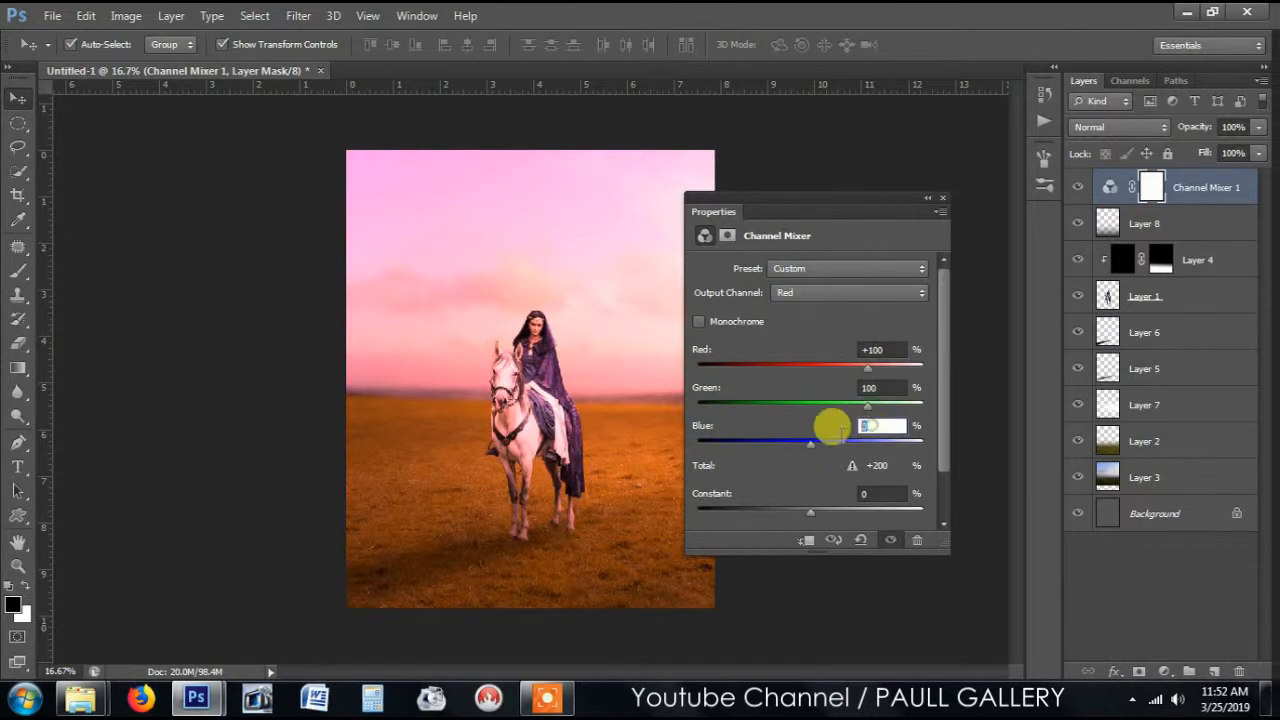
type("-120")
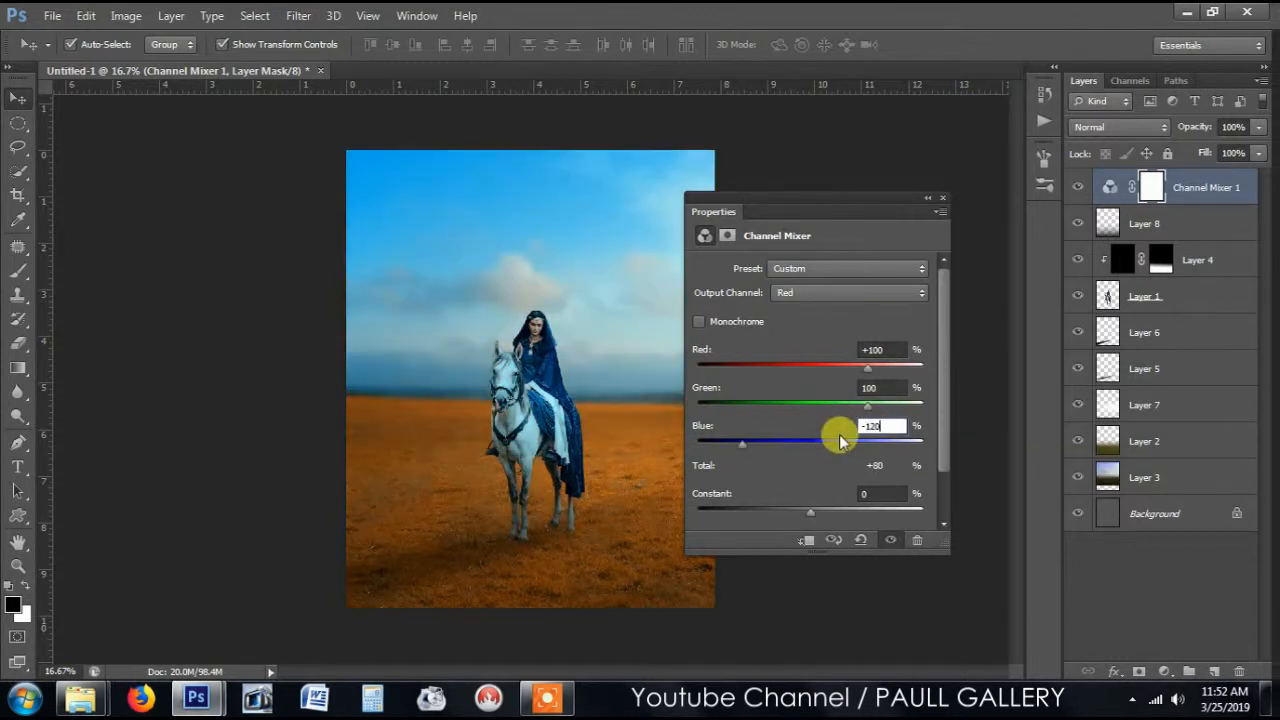
left_click(929, 198)
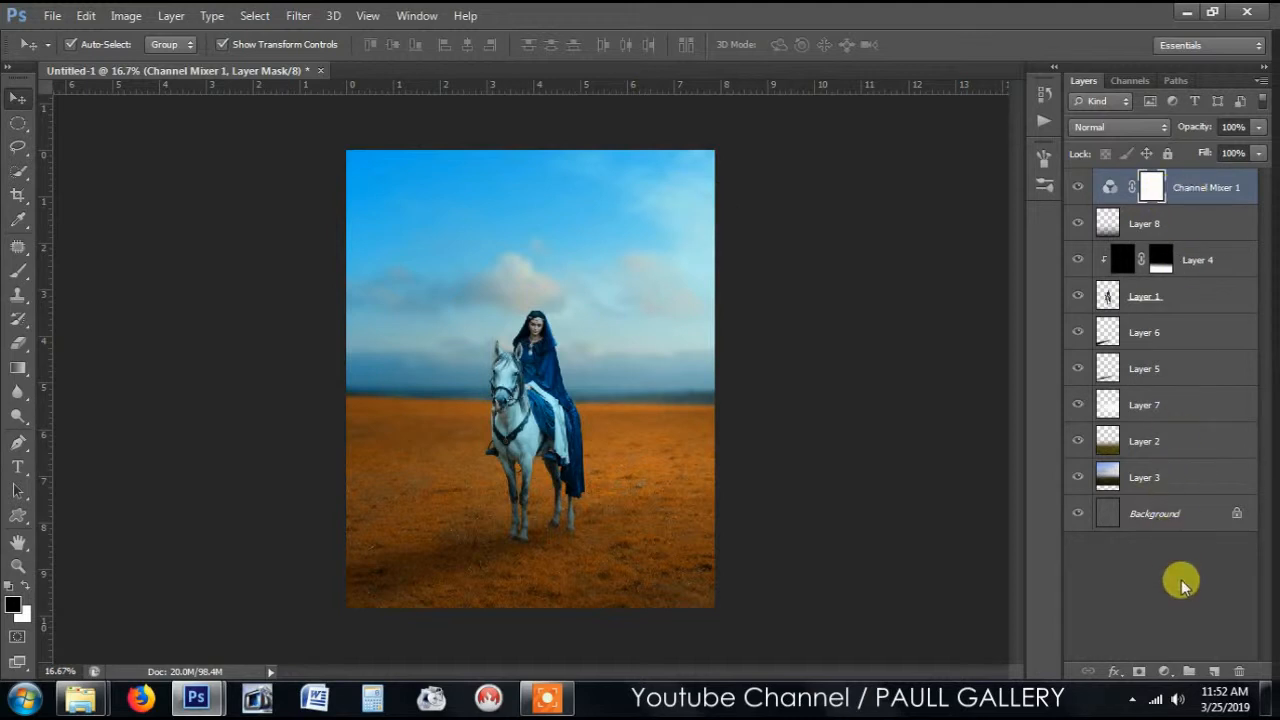
Hide the Channel Mixer 1 adjustment and add a second Channel Mixer above it, switched to the Blue output channel.
left_click(1077, 187)
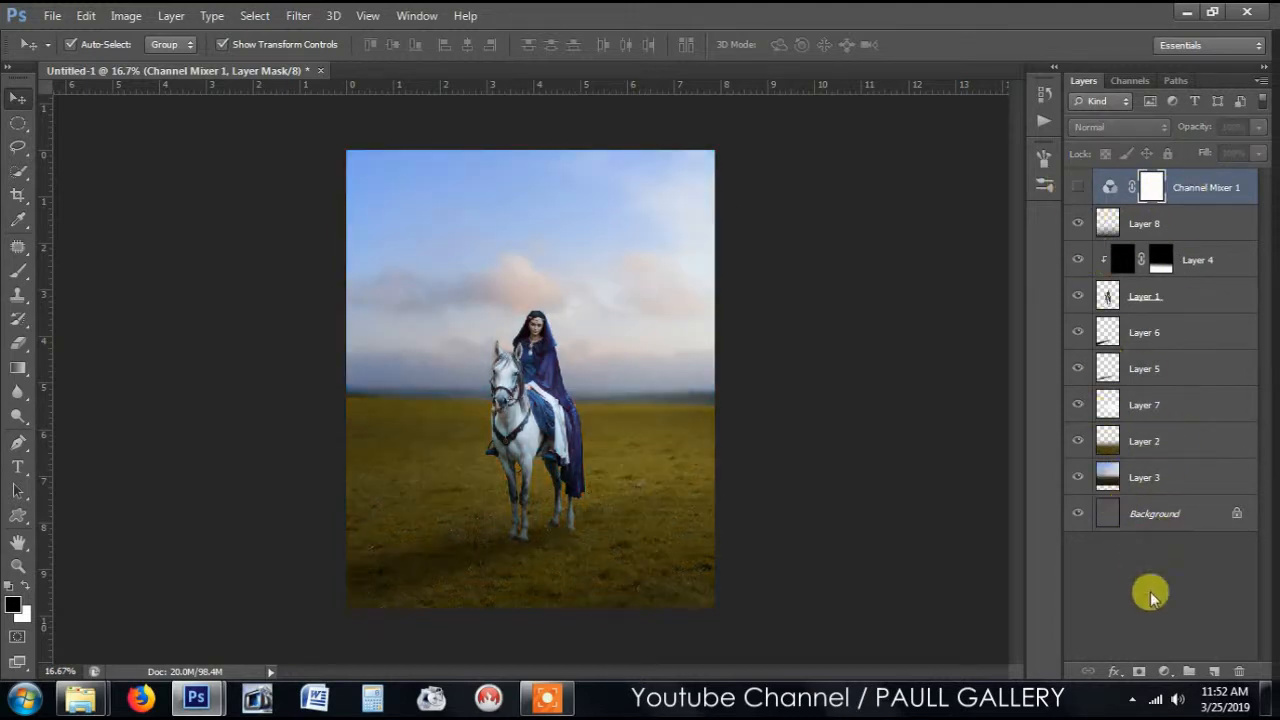
left_click(1168, 670)
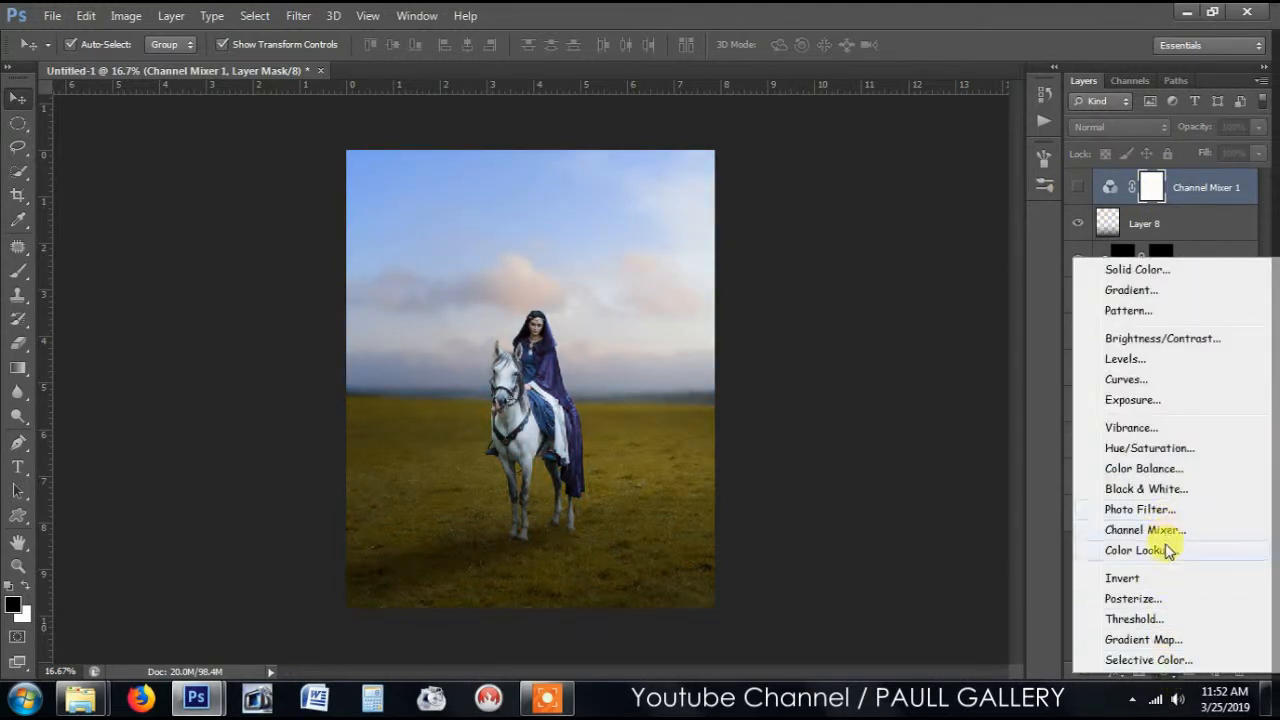
left_click(1168, 530)
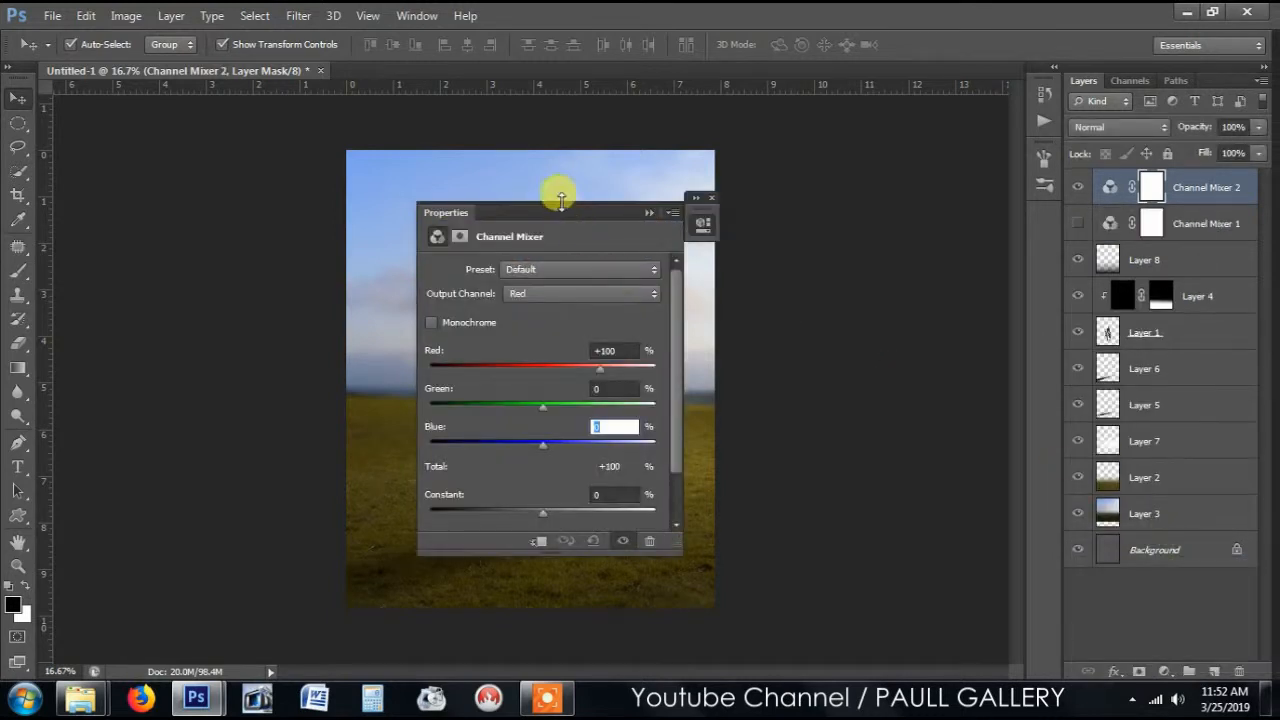
left_click_drag(562, 216, 867, 192)
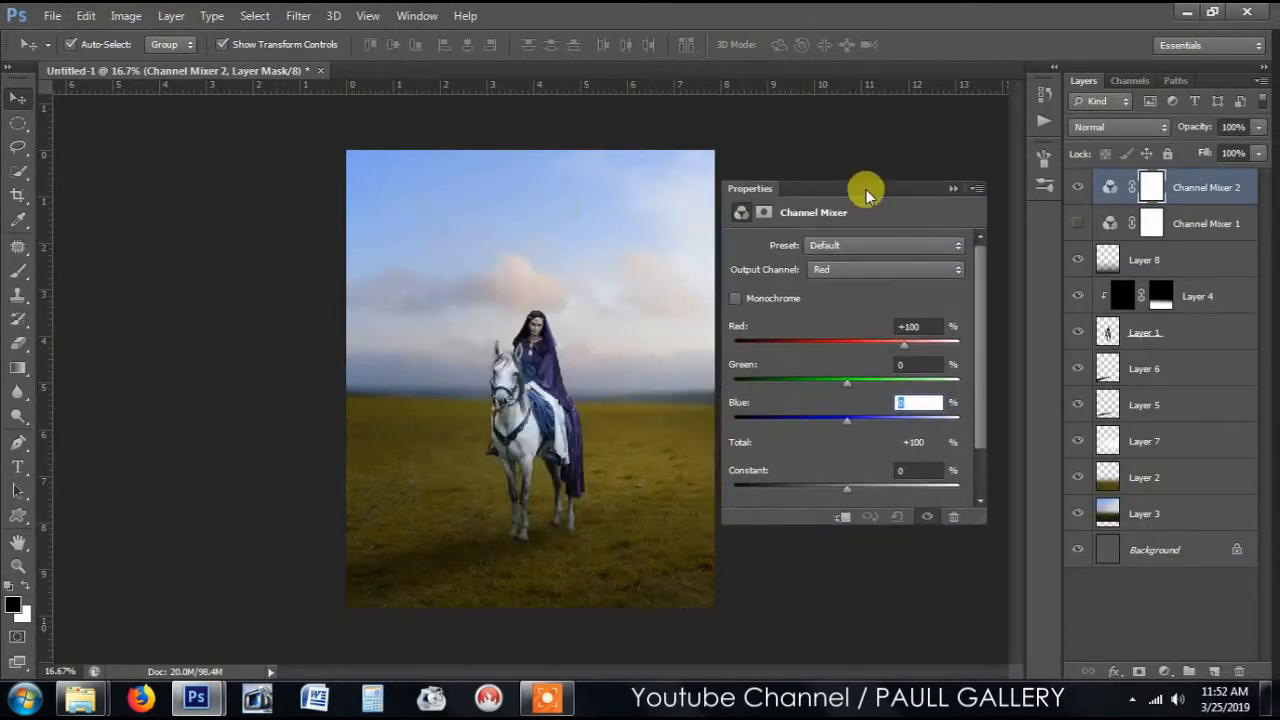
left_click(884, 269)
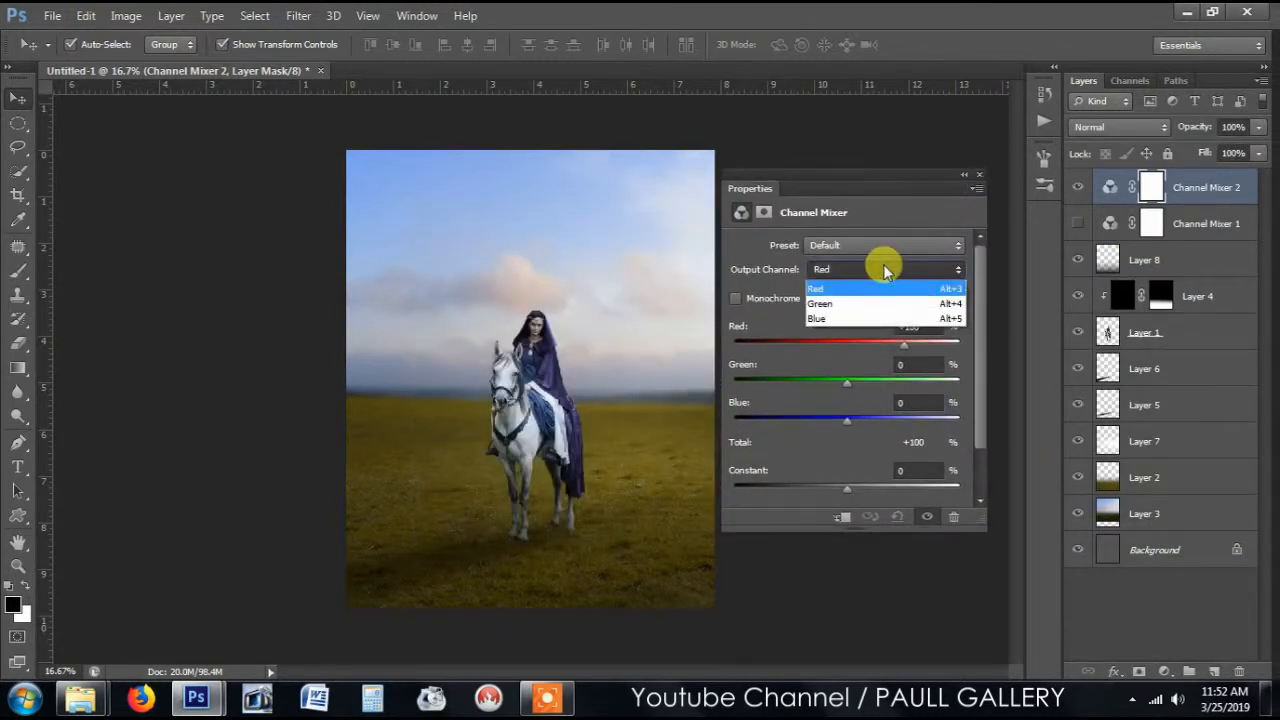
left_click(860, 319)
Set the second Channel Mixer's Blue output mix to Red -50%, Green 150% and Blue 0%.
left_click(898, 326)
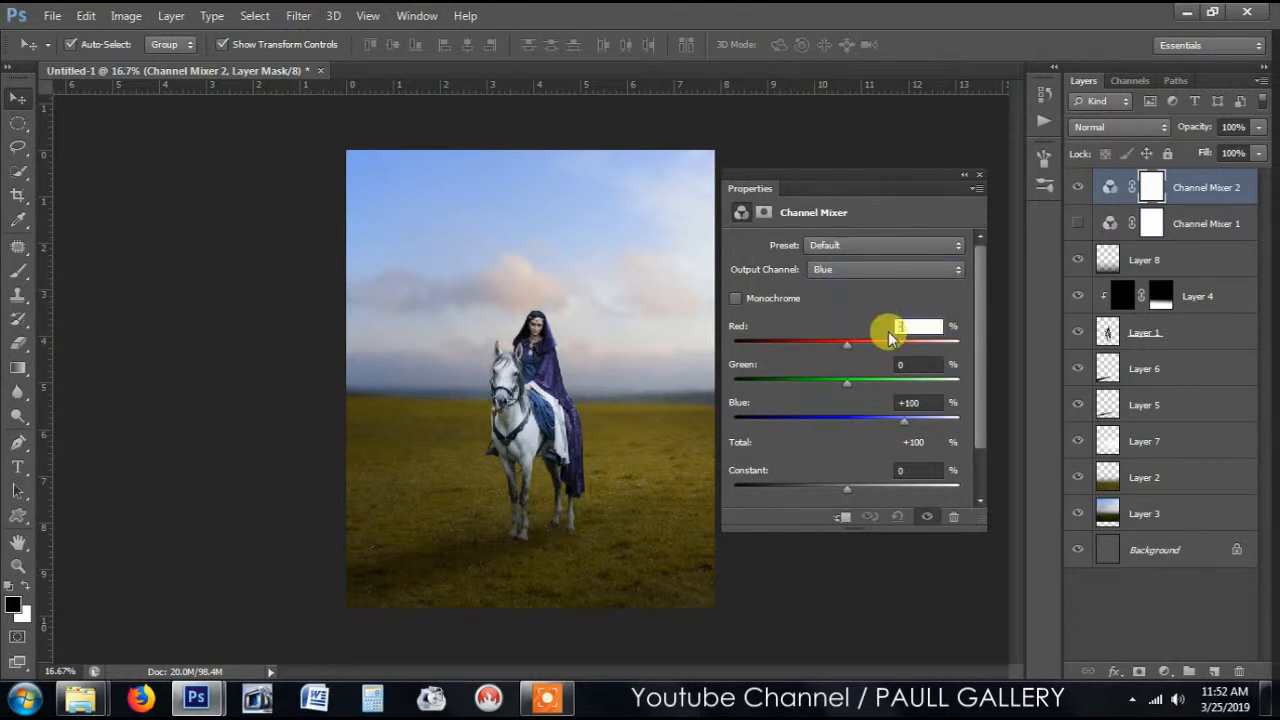
type("-50")
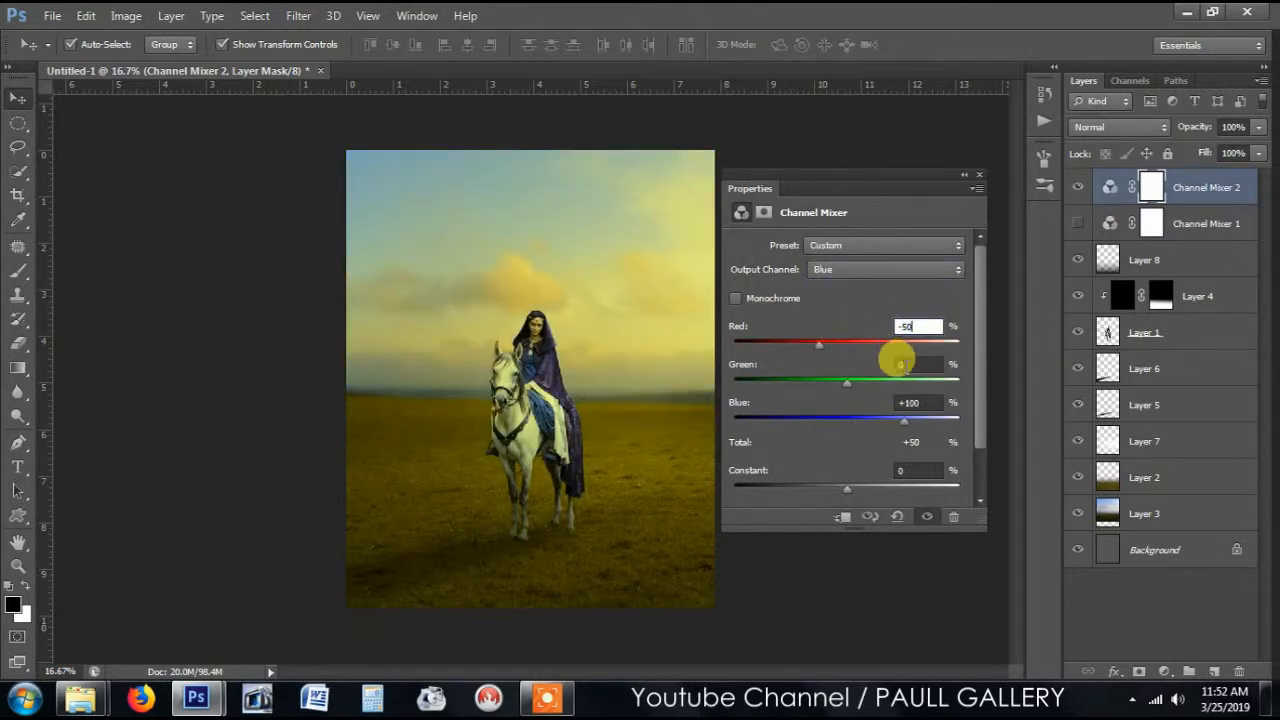
left_click(900, 364)
type("150")
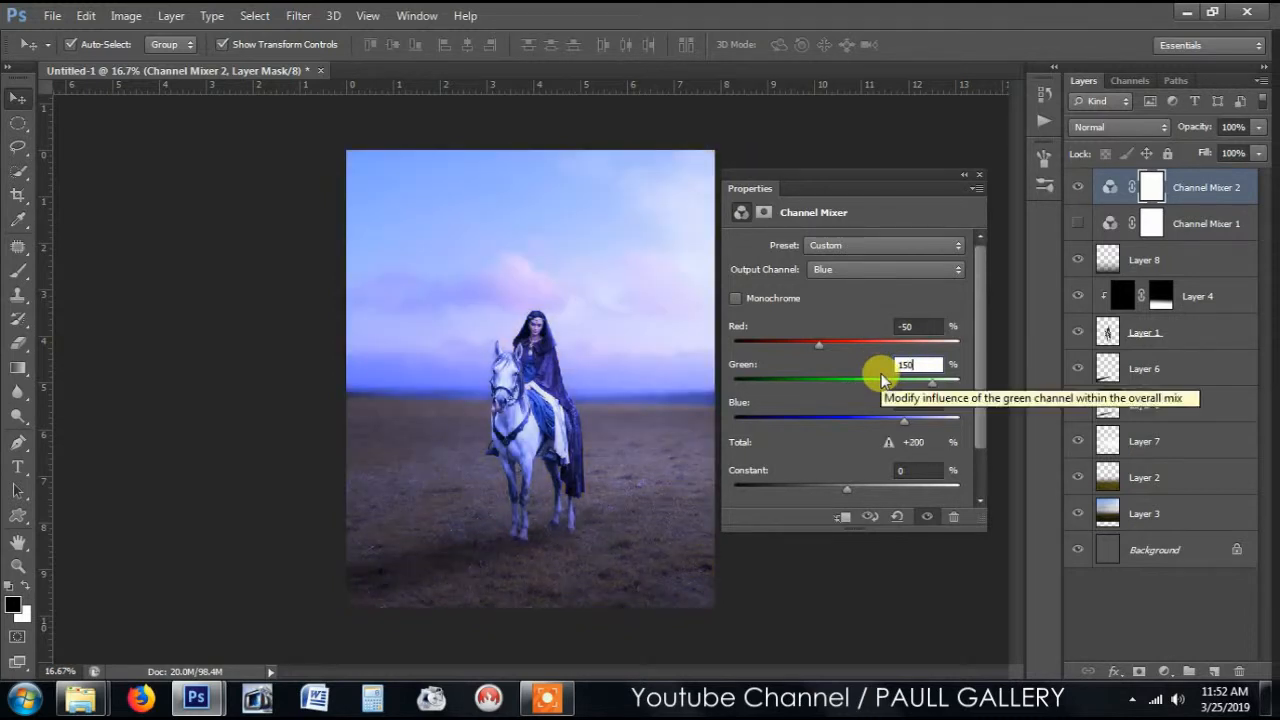
left_click(915, 402)
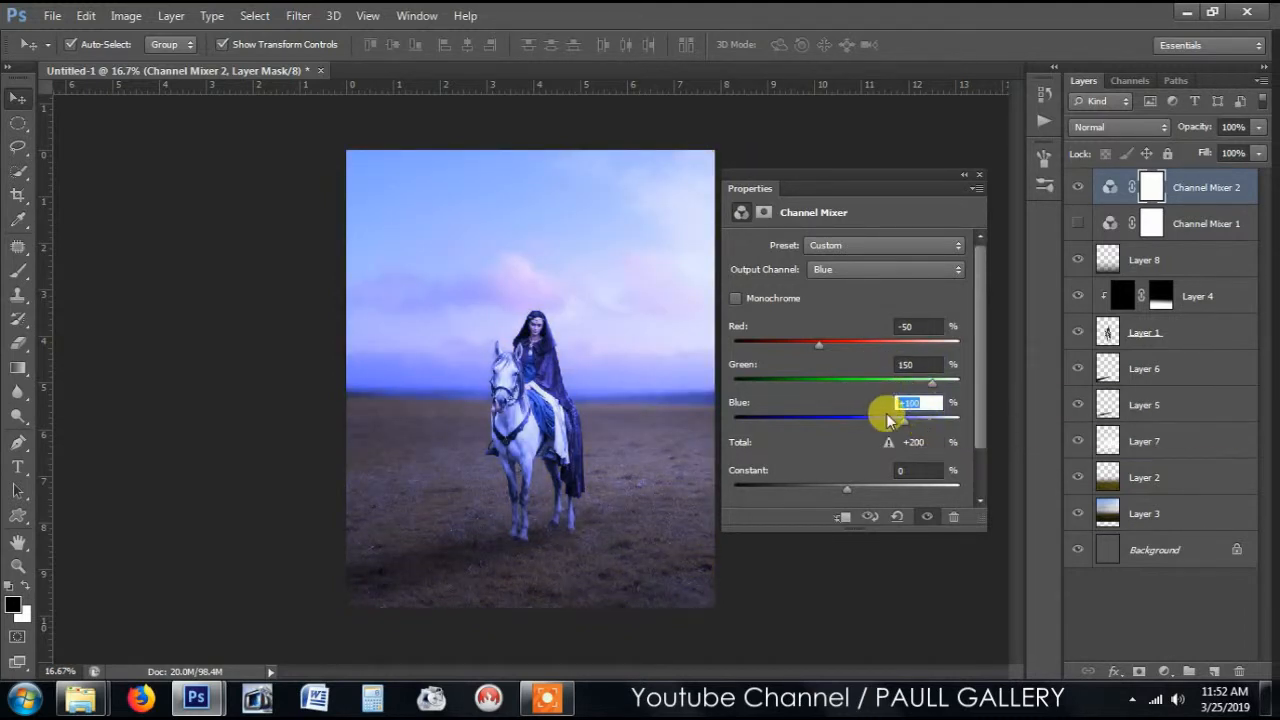
type("0")
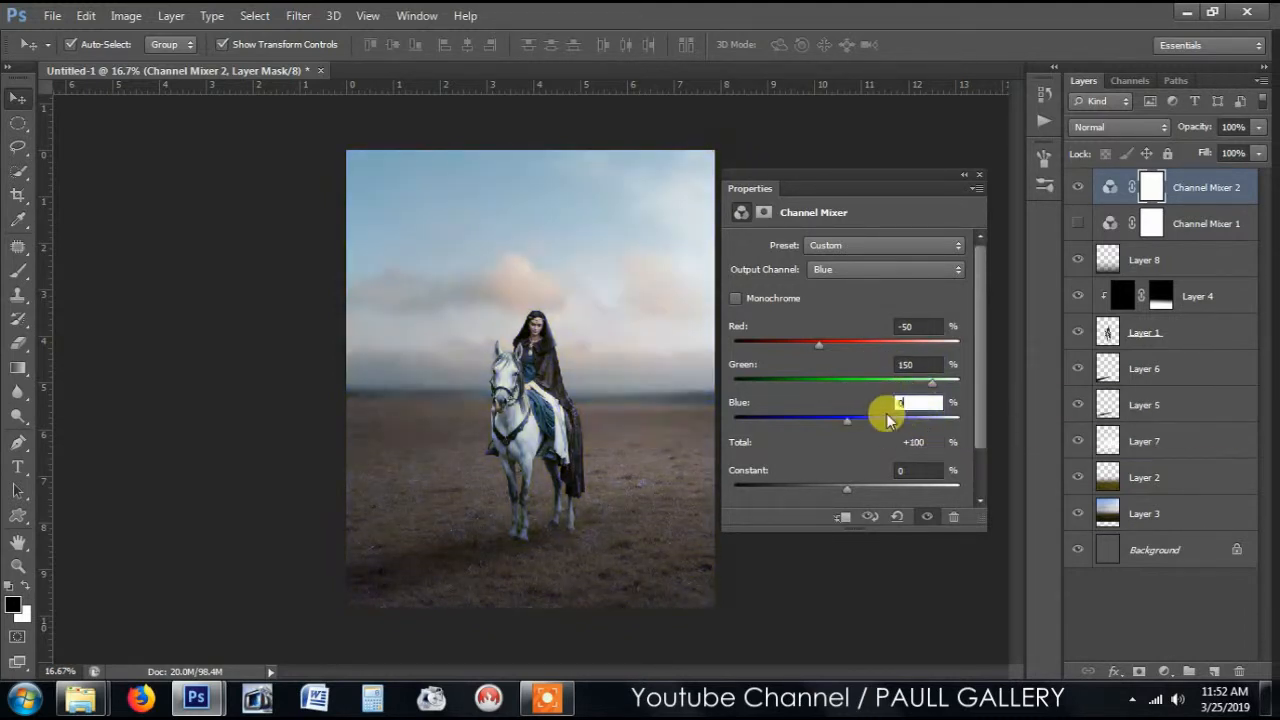
left_click(962, 178)
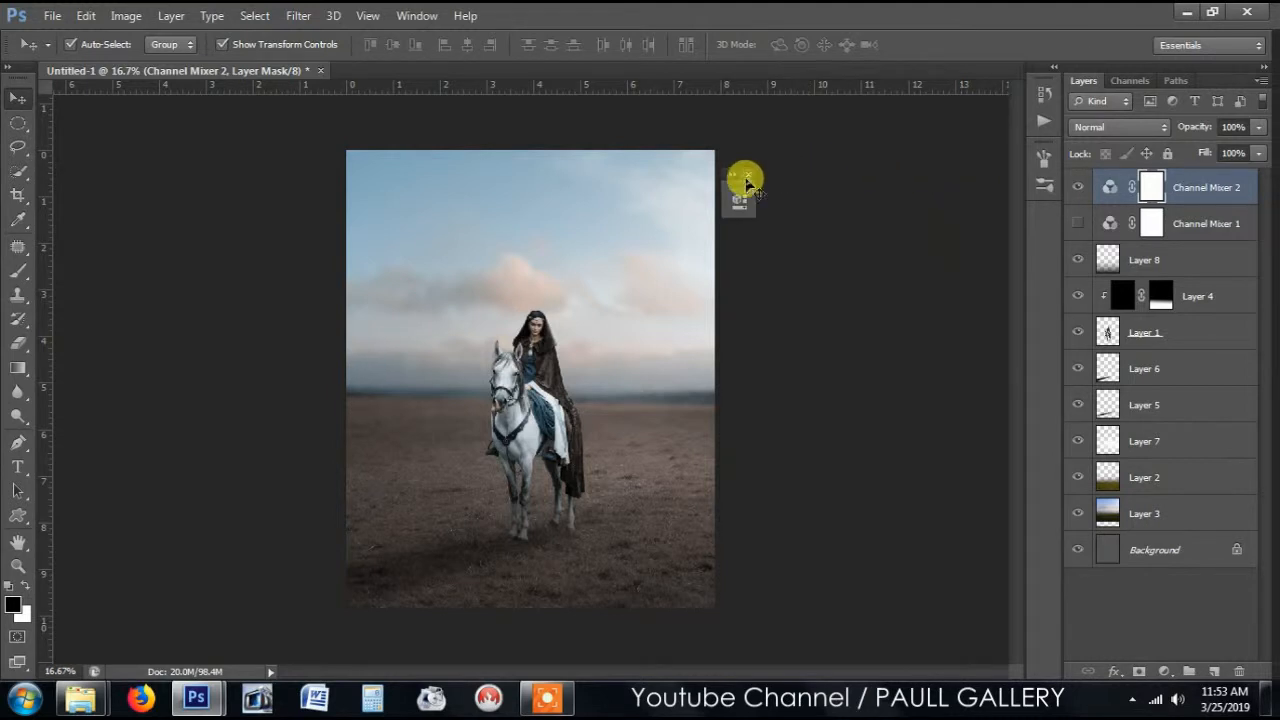
Show the Channel Mixer 1 adjustment again and set its opacity to 50%.
left_click(1077, 223)
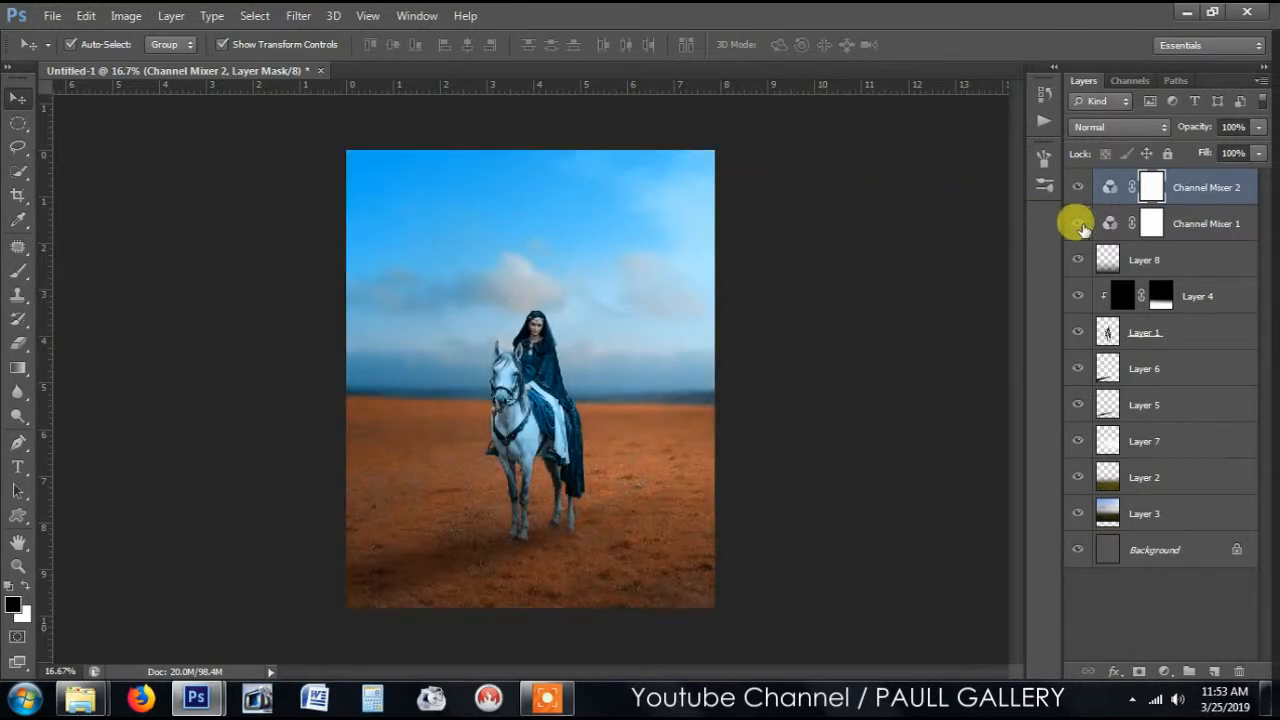
left_click(1218, 232)
left_click(1200, 128)
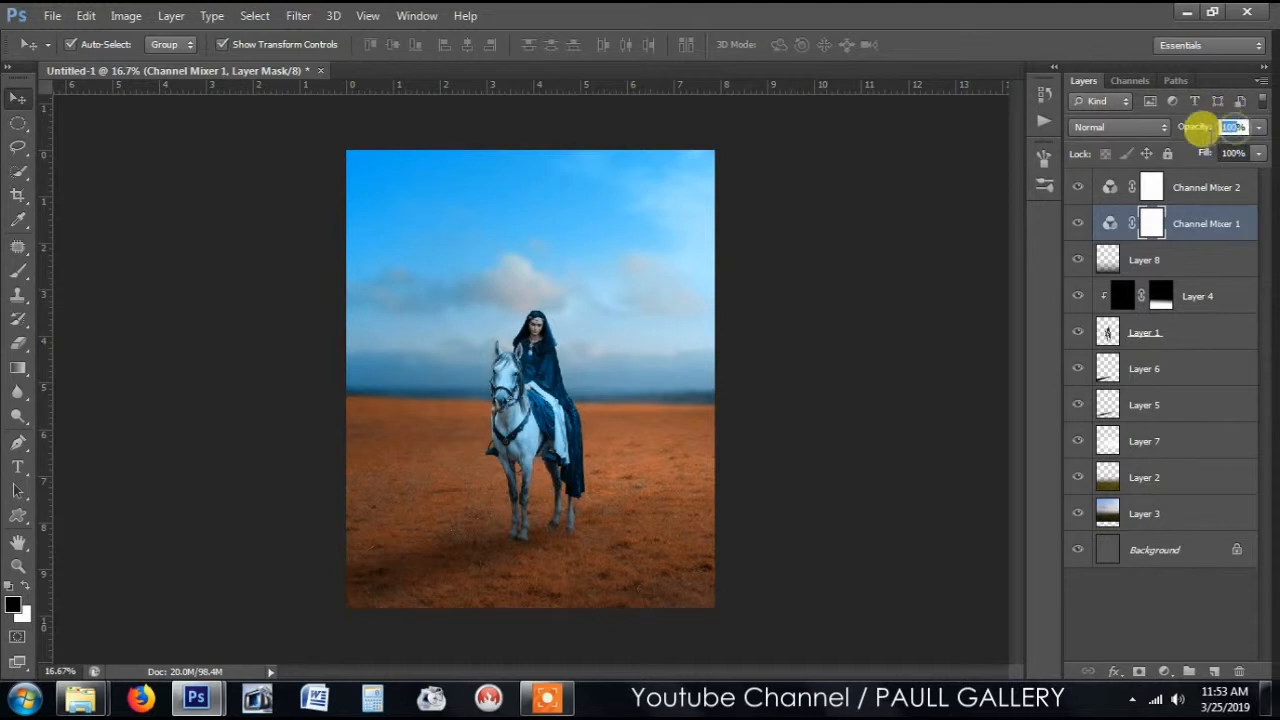
type("50")
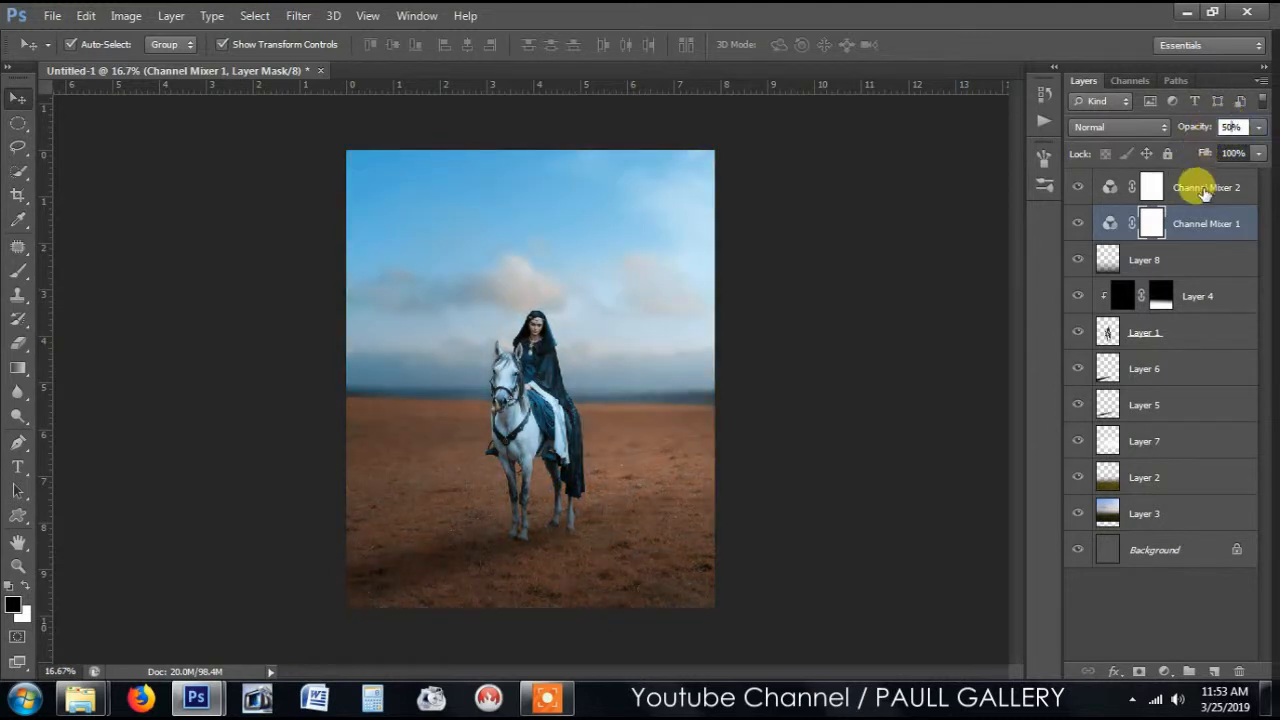
Lower the opacity of Channel Mixer 2 and Channel Mixer 1 to 20% each.
left_click(1204, 188)
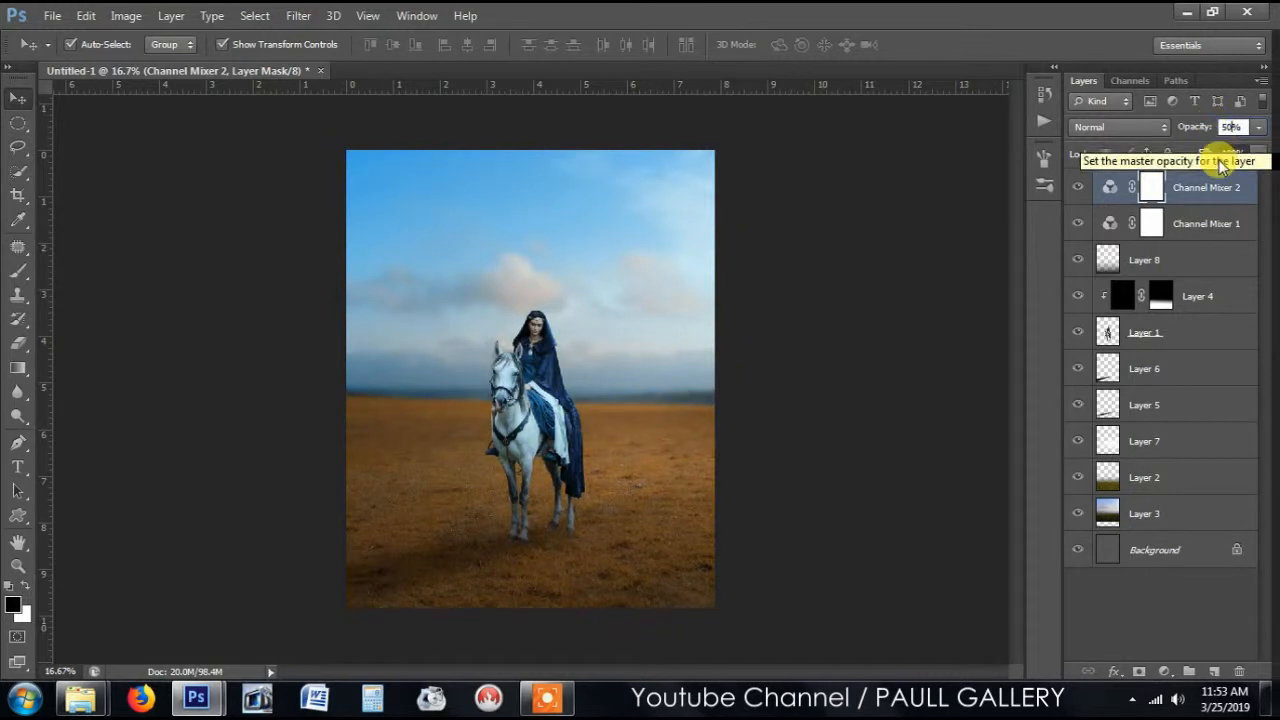
left_click(1233, 127)
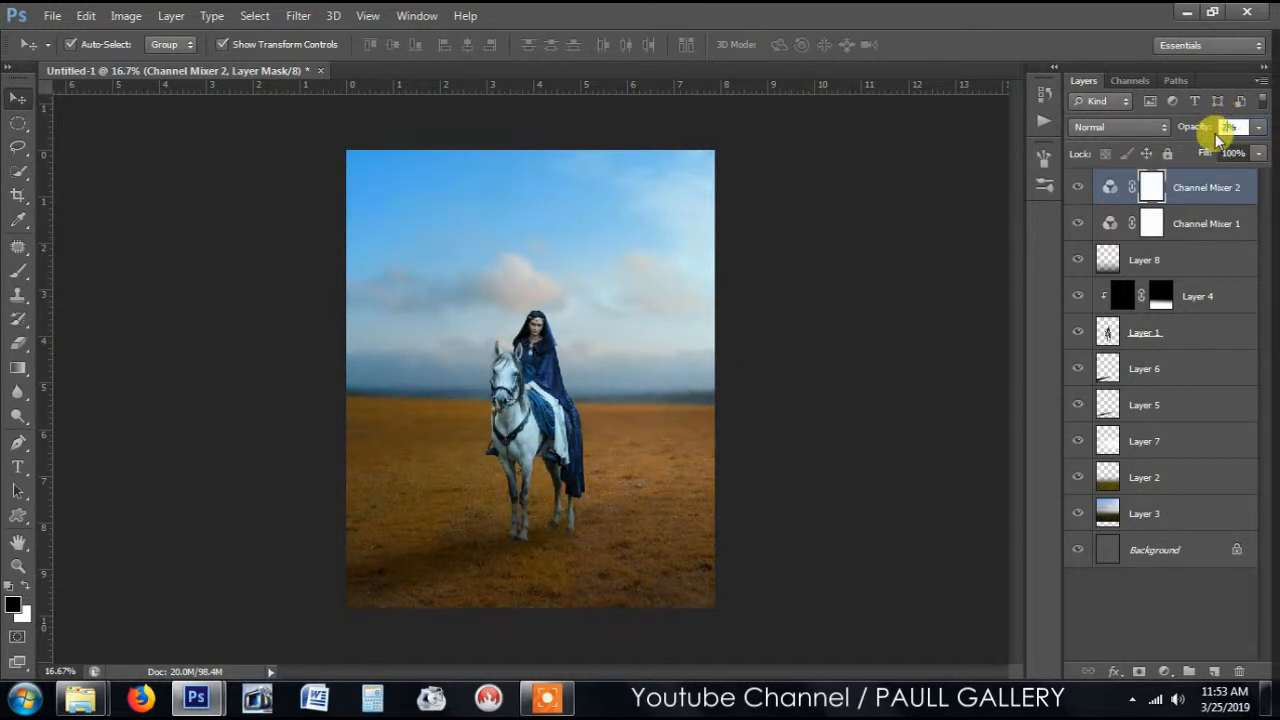
left_click(1186, 223)
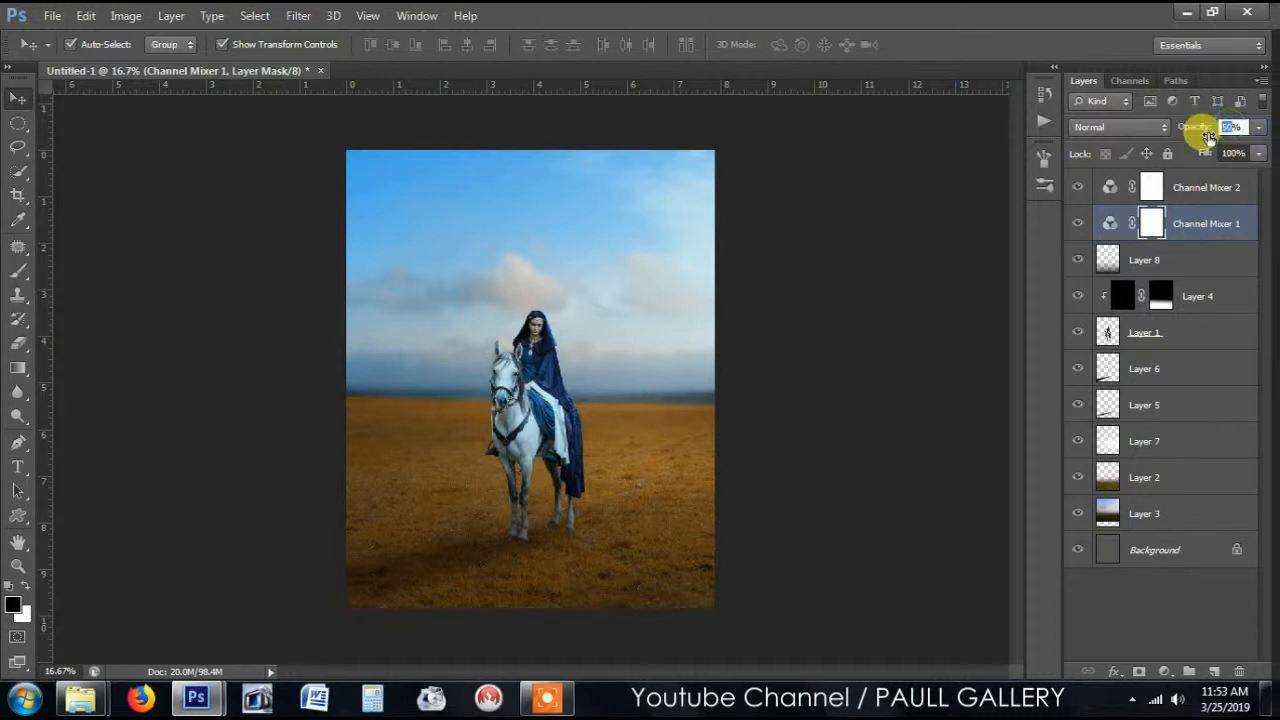
type("20")
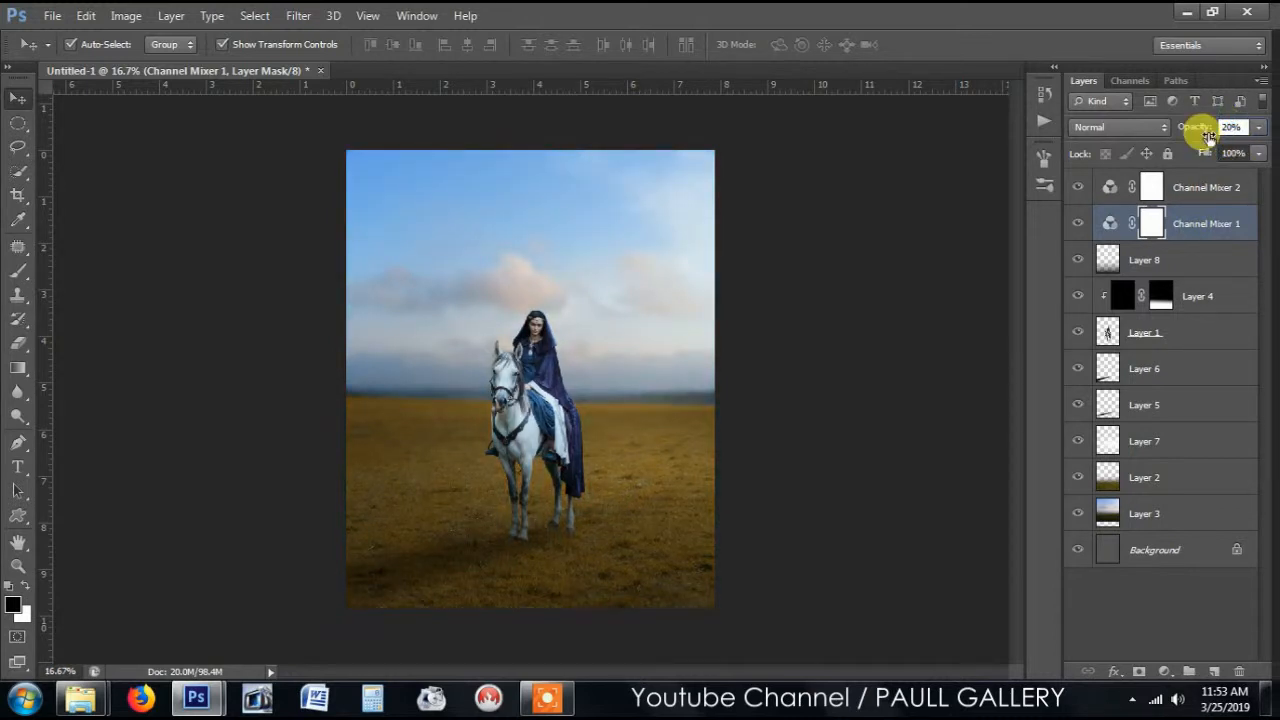
left_click(900, 241)
Add a black-to-transparent Gradient fill layer above Channel Mixer 2 as a reversed radial vignette with a scale of 308%.
left_click(1205, 190)
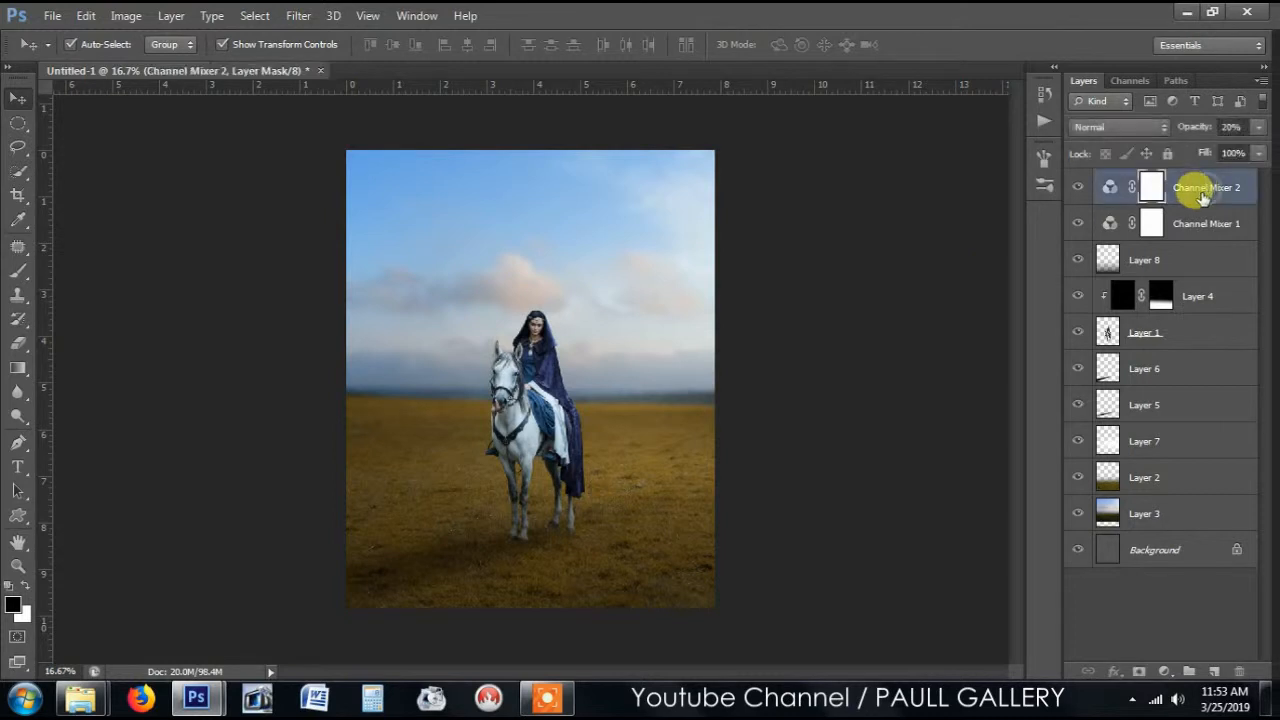
left_click(1164, 671)
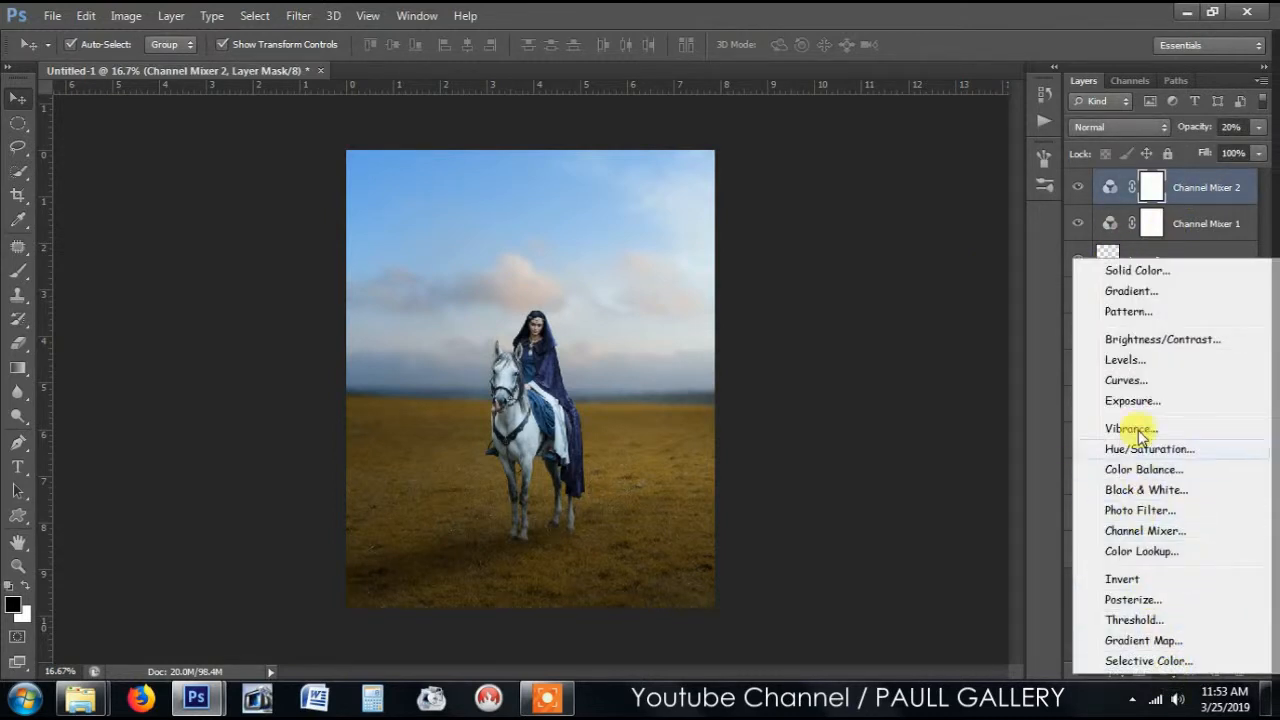
left_click(1145, 300)
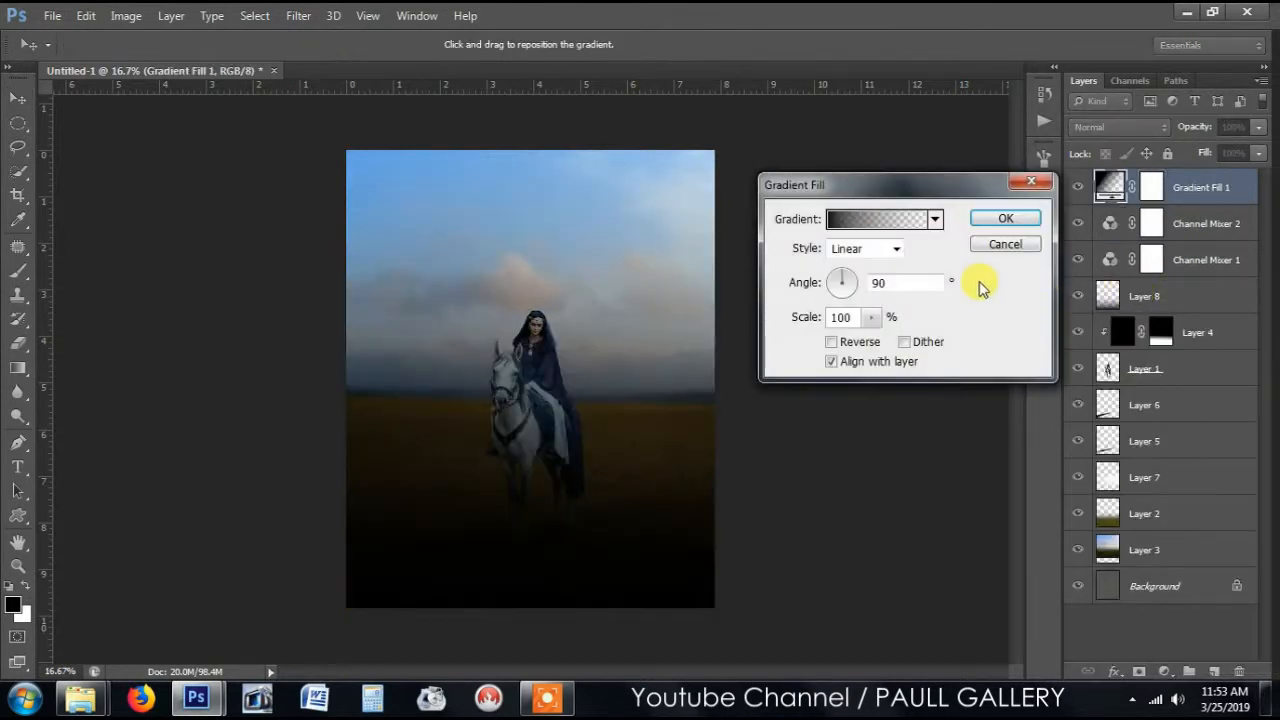
left_click(896, 251)
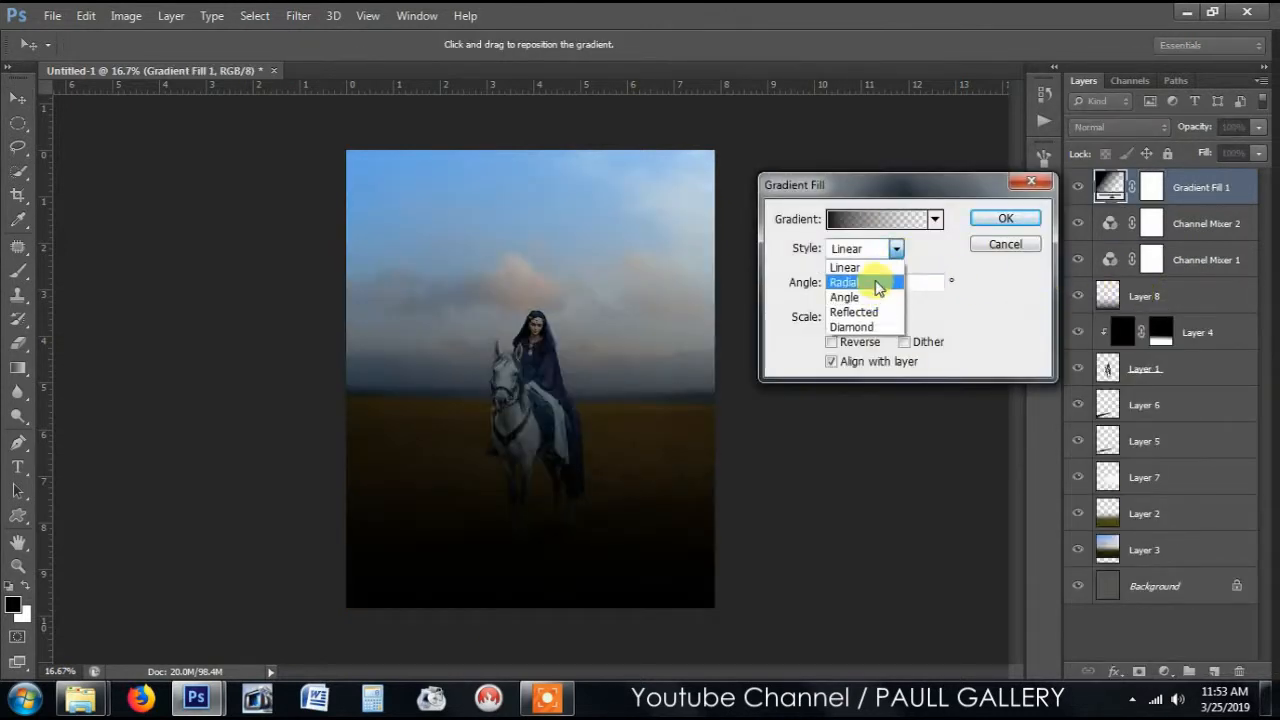
left_click(866, 284)
left_click(832, 342)
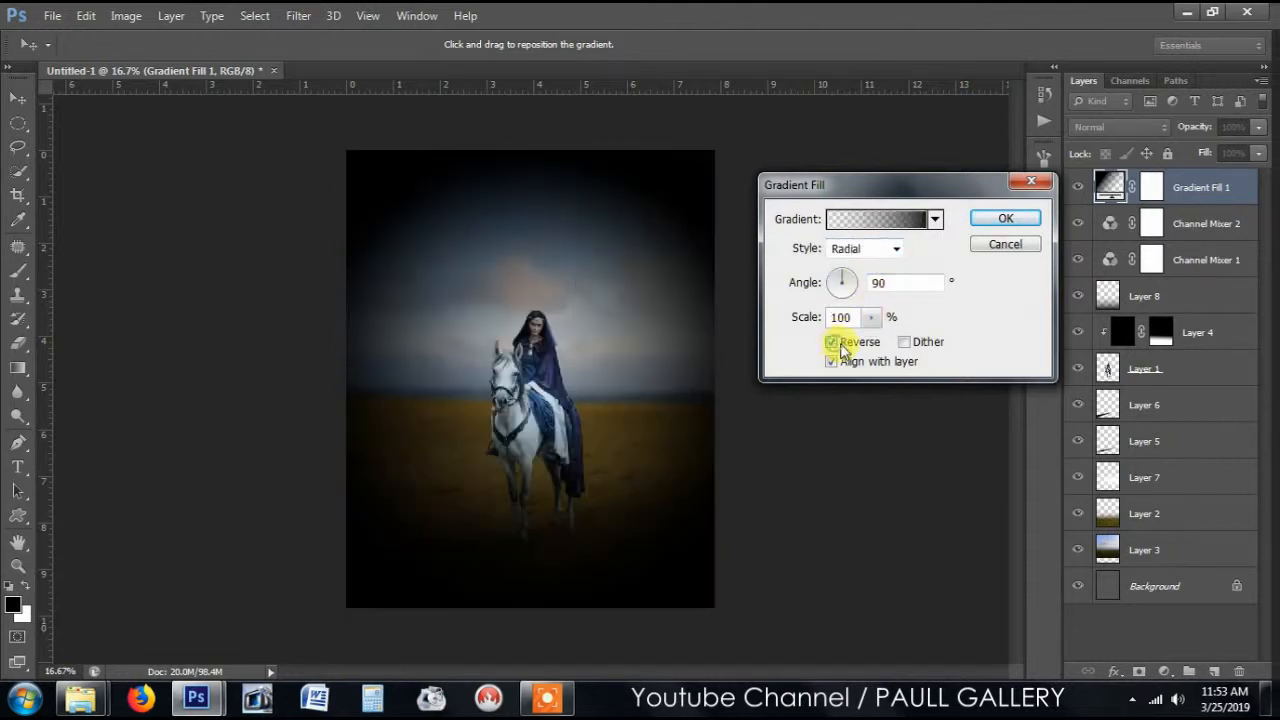
left_click(873, 318)
left_click_drag(901, 346, 893, 345)
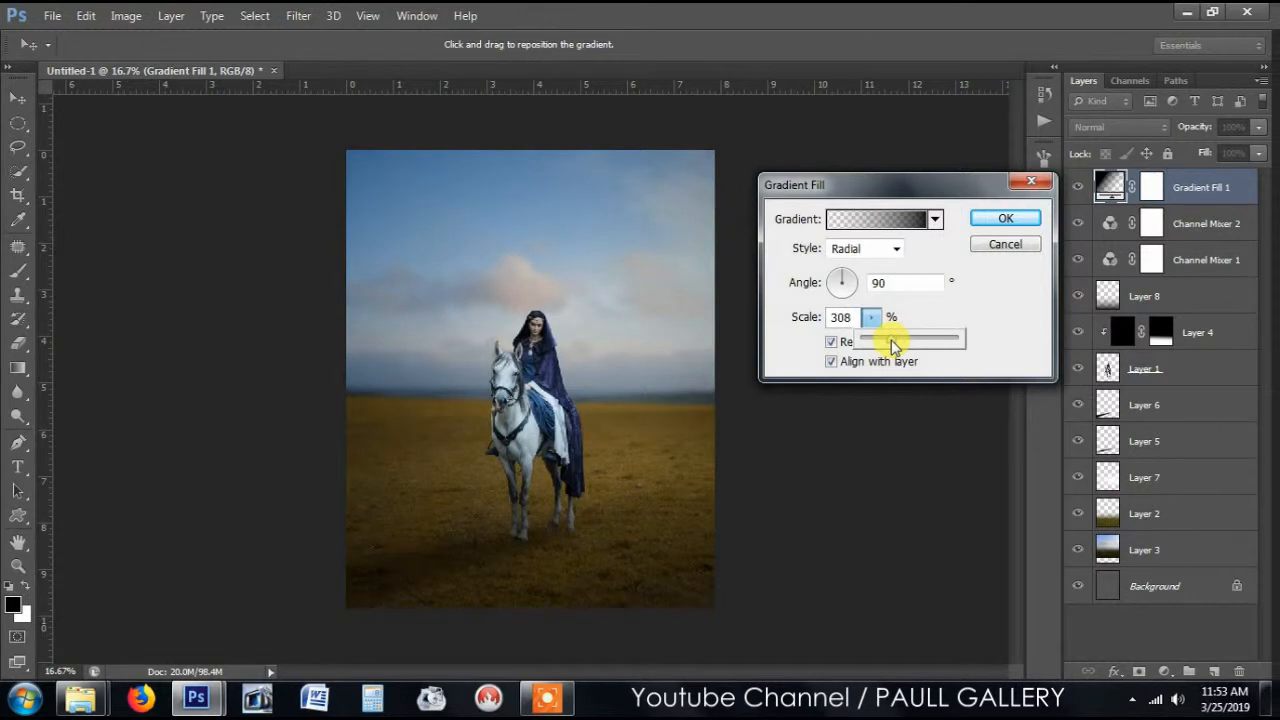
left_click(1022, 222)
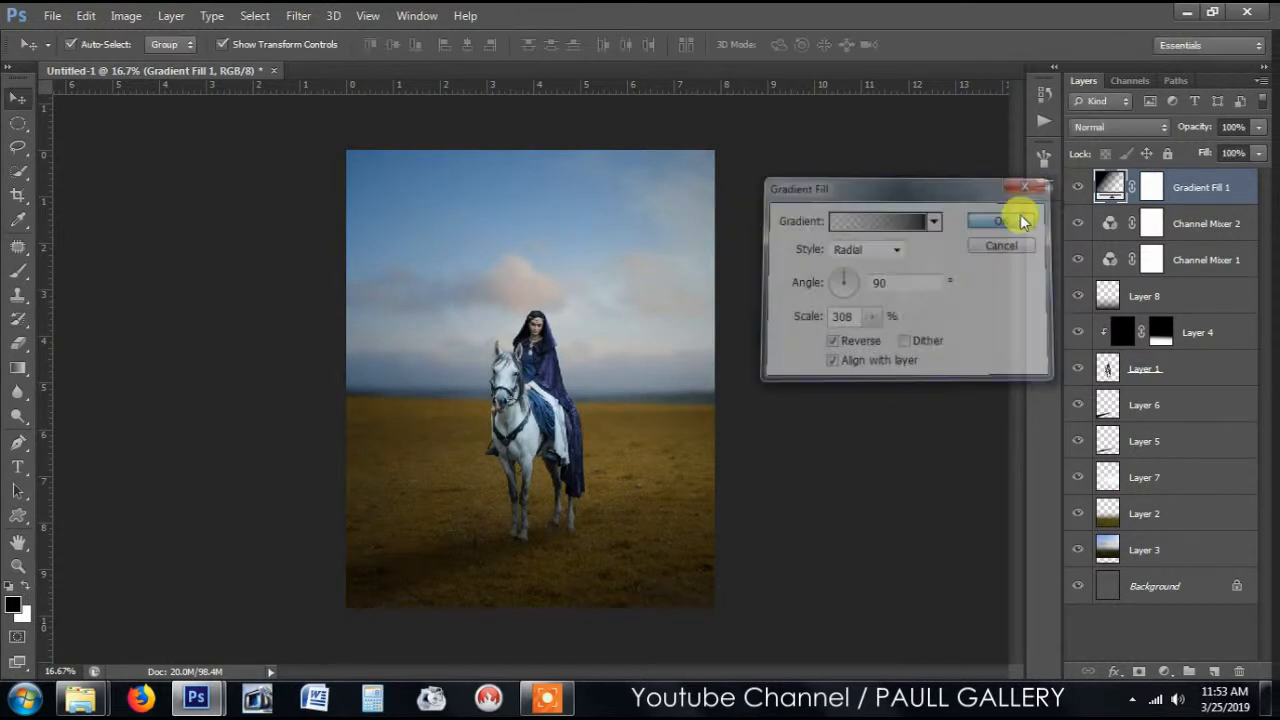
Paint black on the Gradient Fill 1 mask with a large soft brush at 51% opacity to lighten the vignette across the sky and field.
left_click(1153, 188)
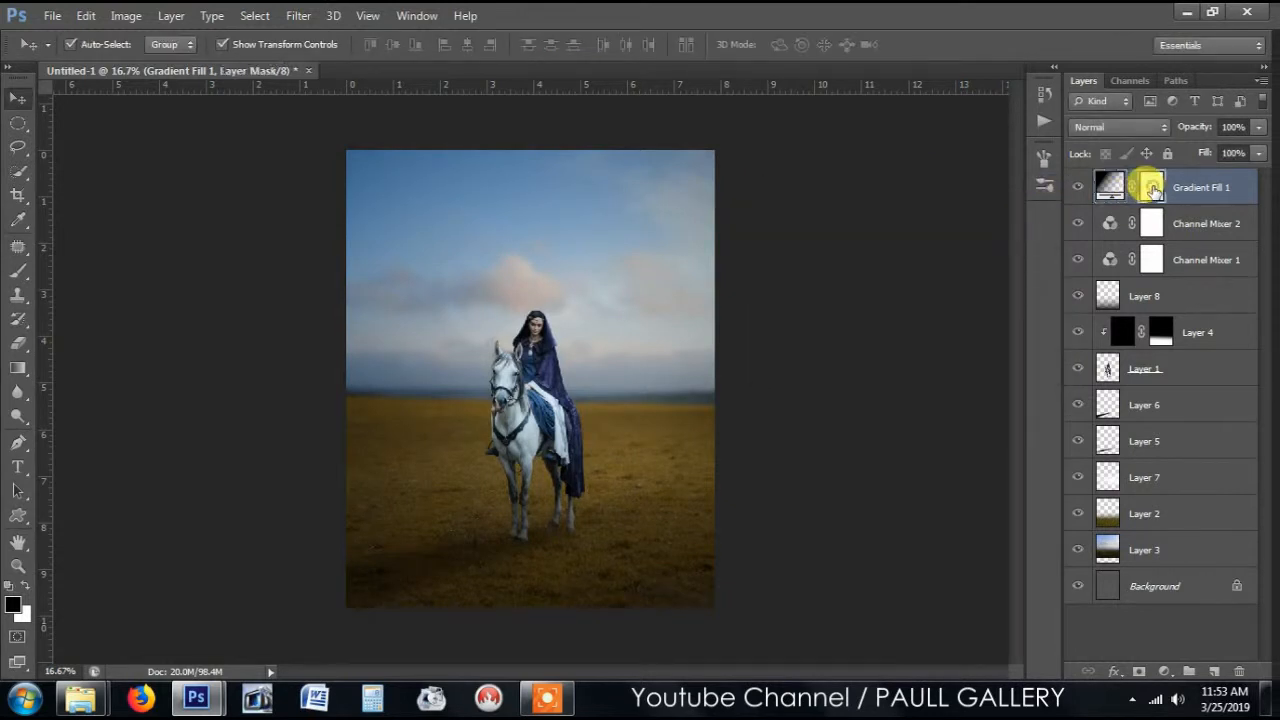
left_click(18, 270)
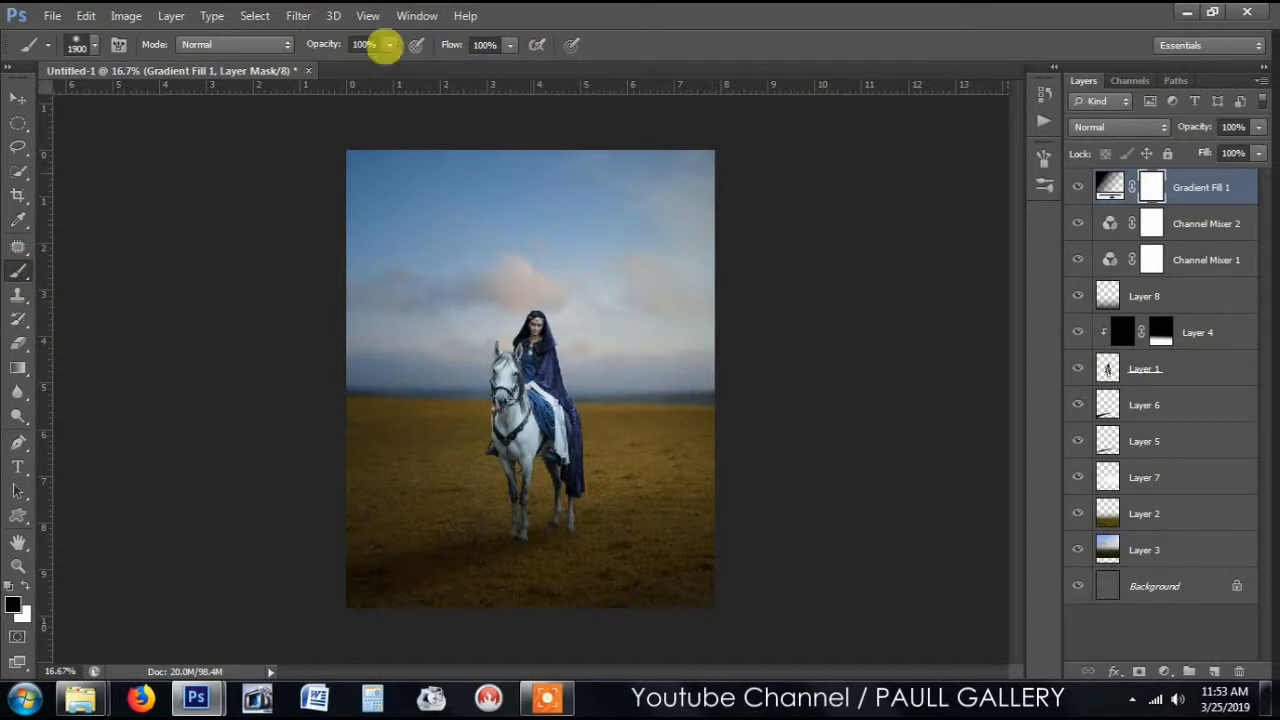
left_click_drag(390, 58, 343, 63)
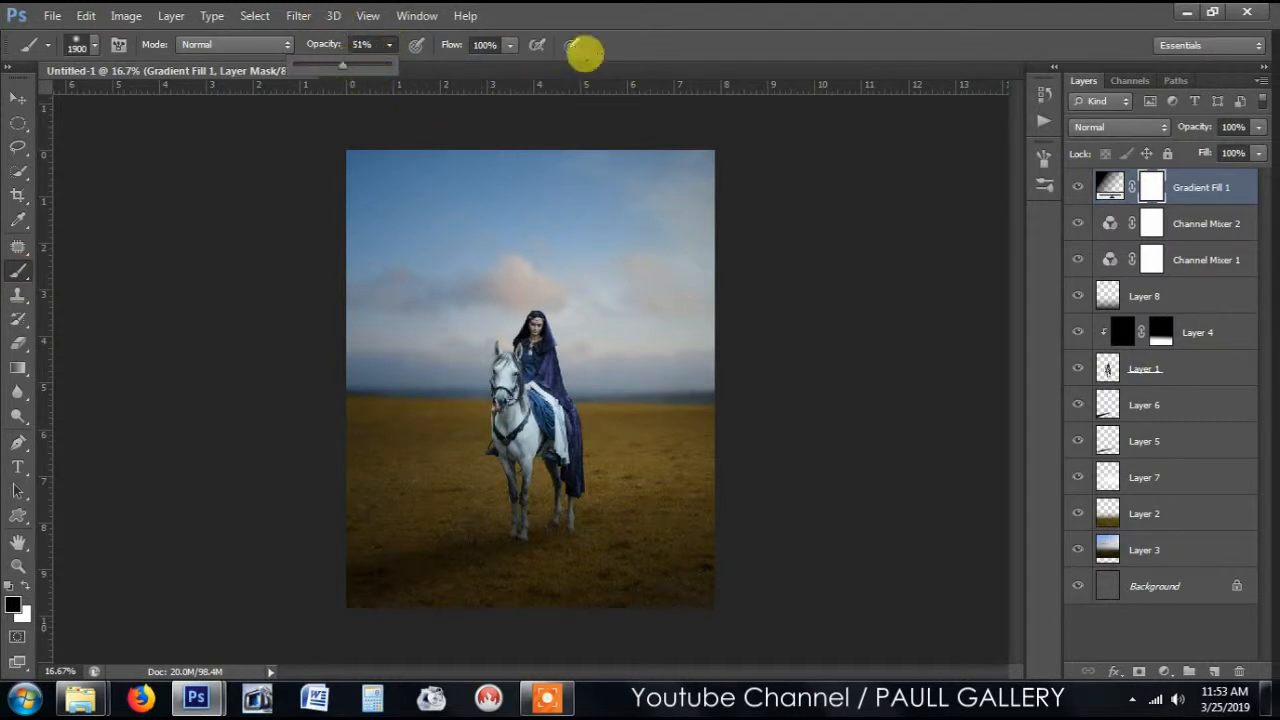
left_click(701, 190)
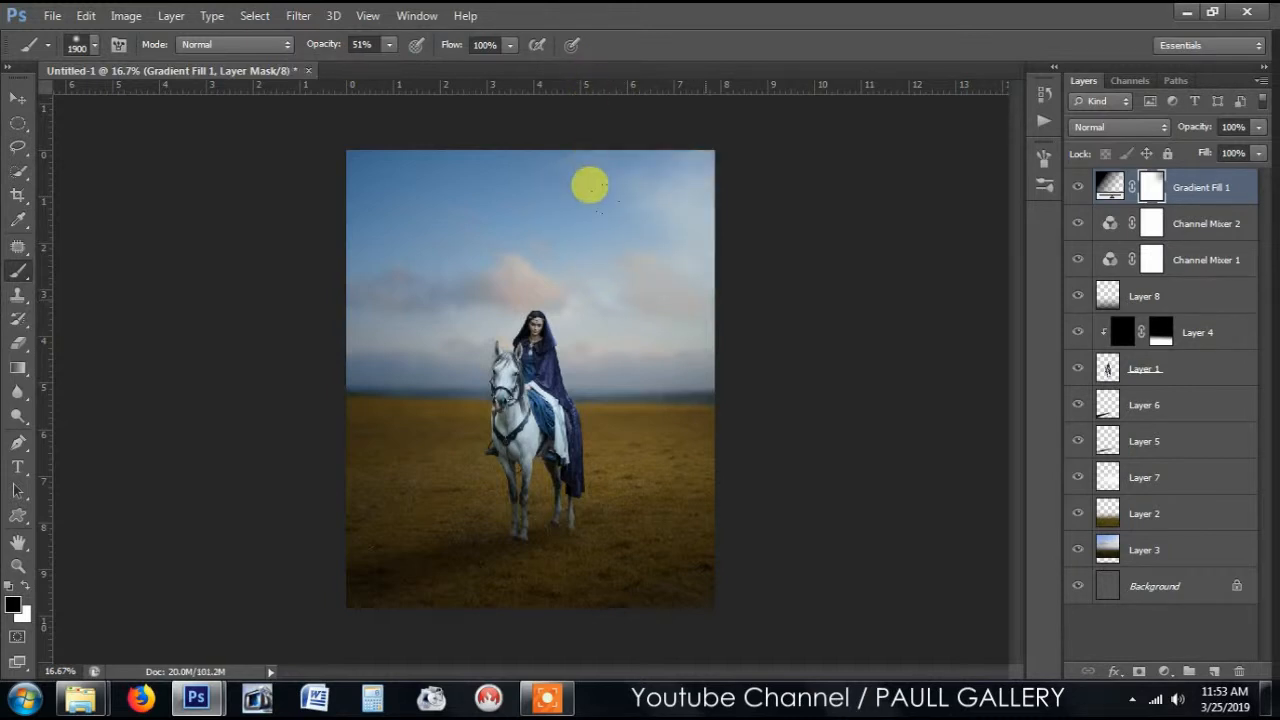
left_click(596, 288)
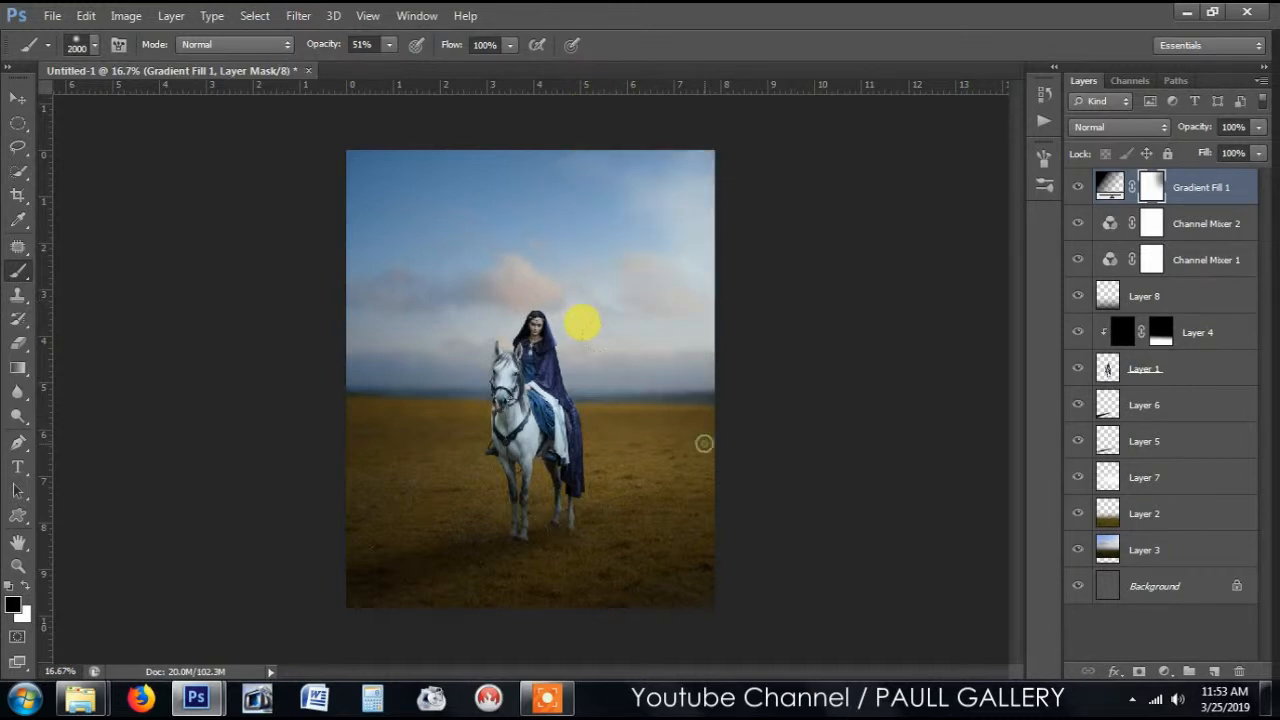
left_click(566, 348)
key("[")
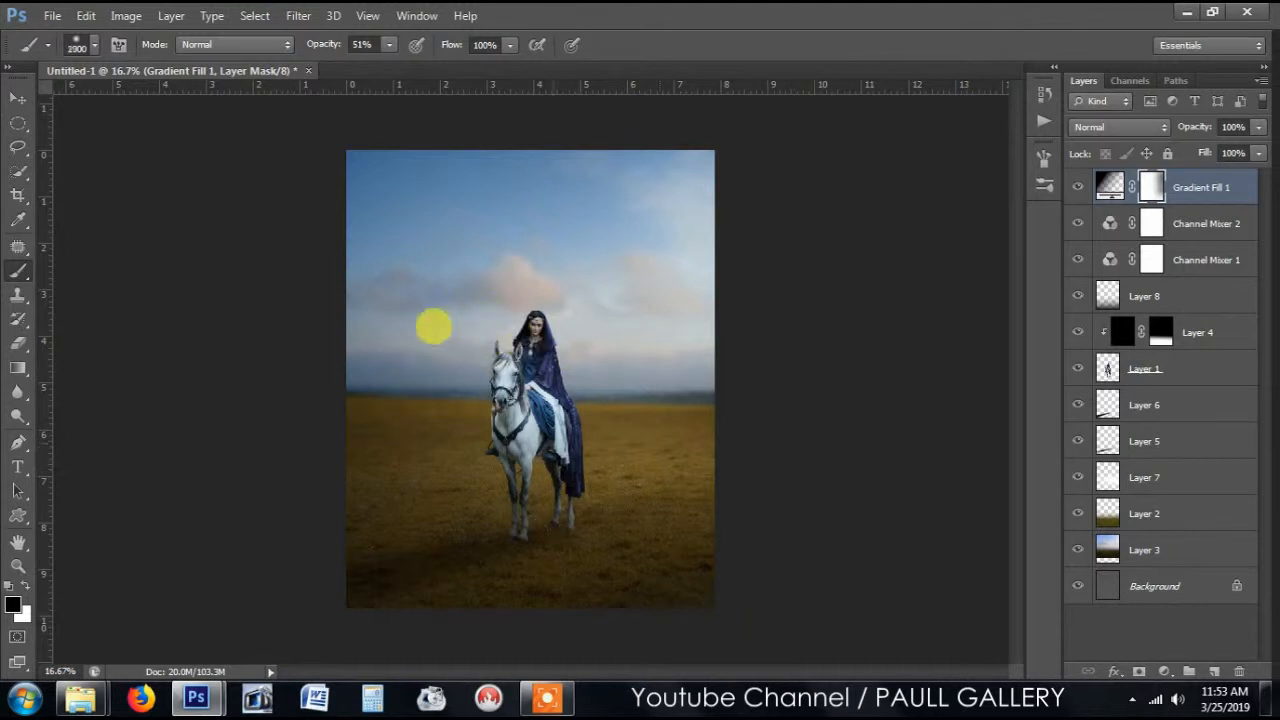
left_click(327, 282)
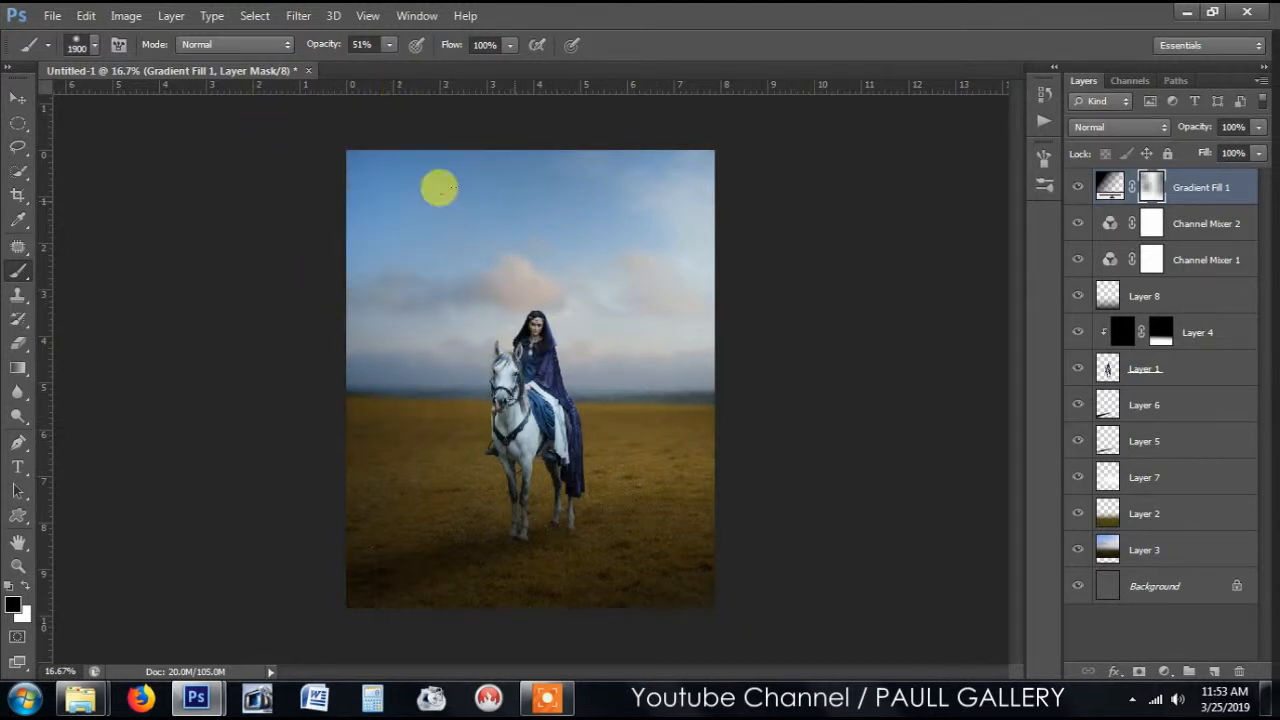
left_click(425, 238)
key("]")
left_click(724, 496)
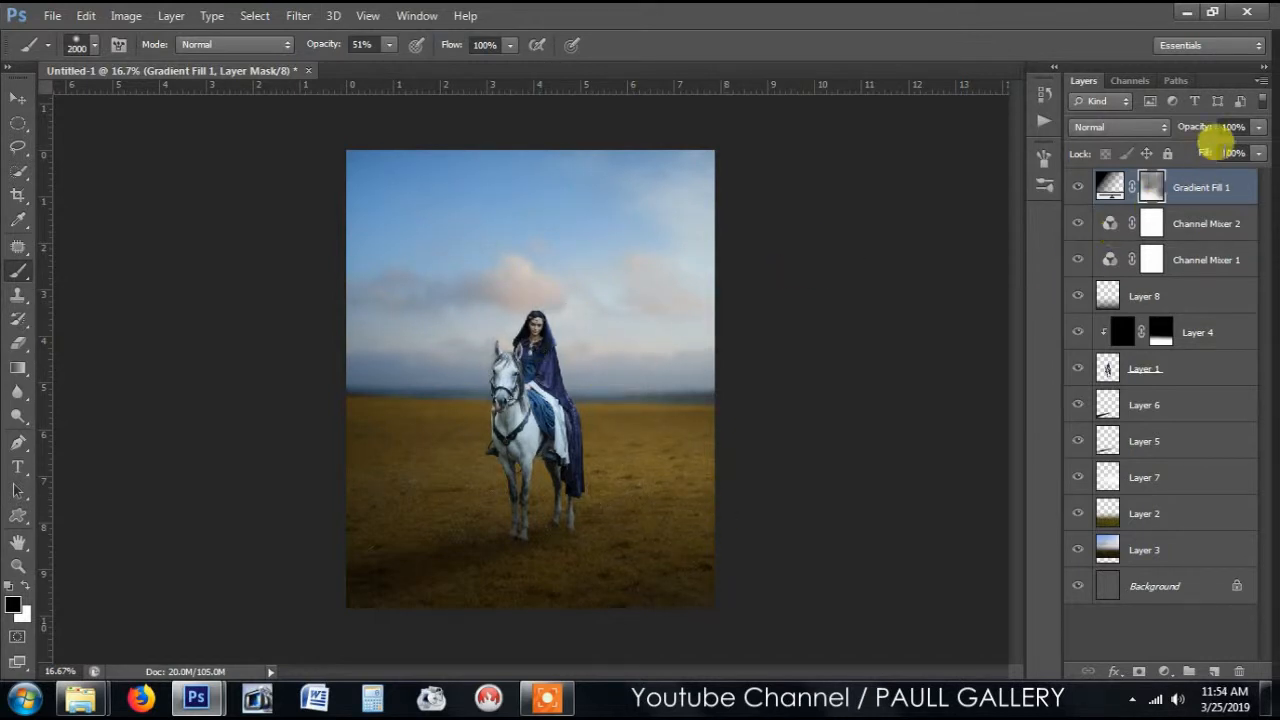
Set the Gradient Fill 1 layer's opacity to 60% and deselect the layer with the Move tool.
left_click(1235, 127)
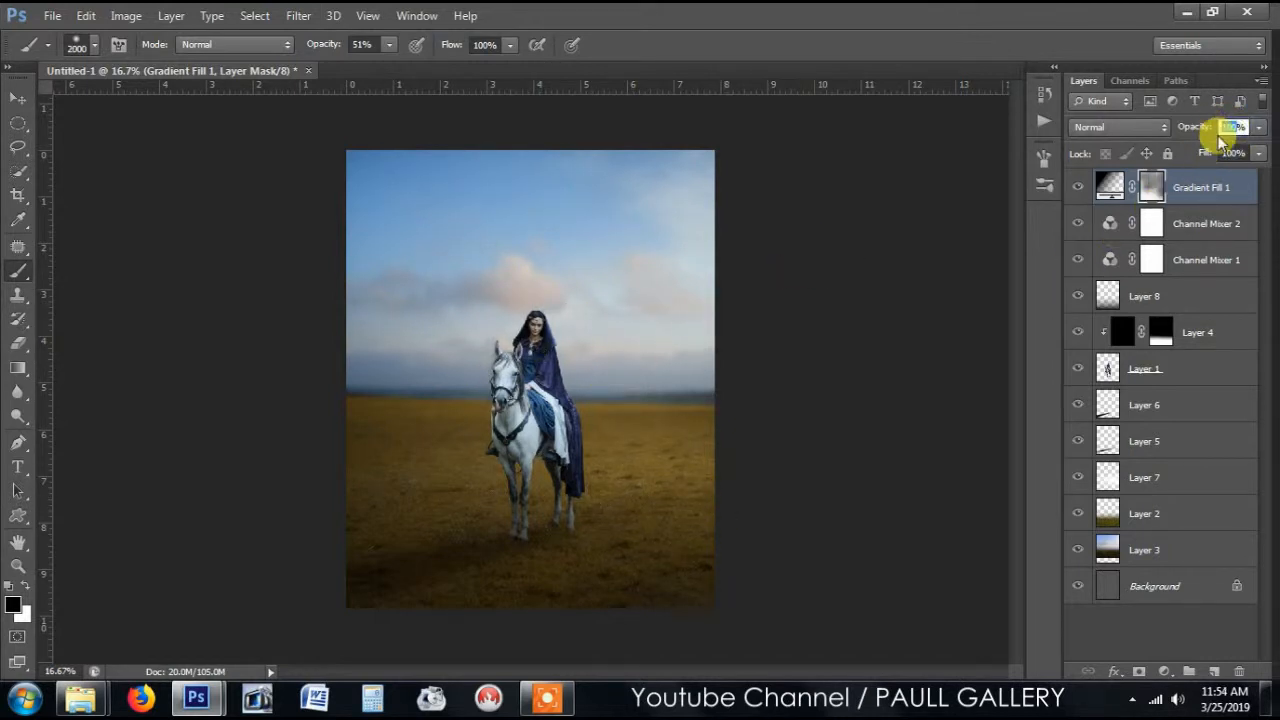
type("60")
key("Return")
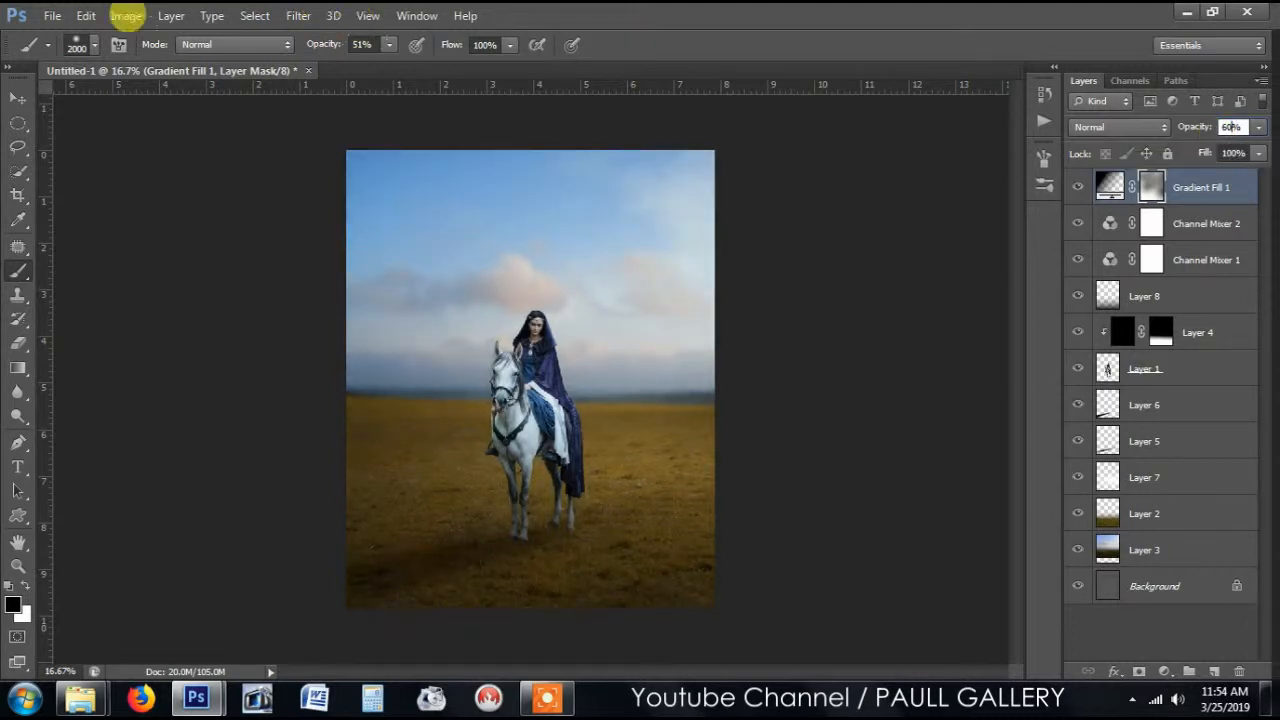
left_click(17, 98)
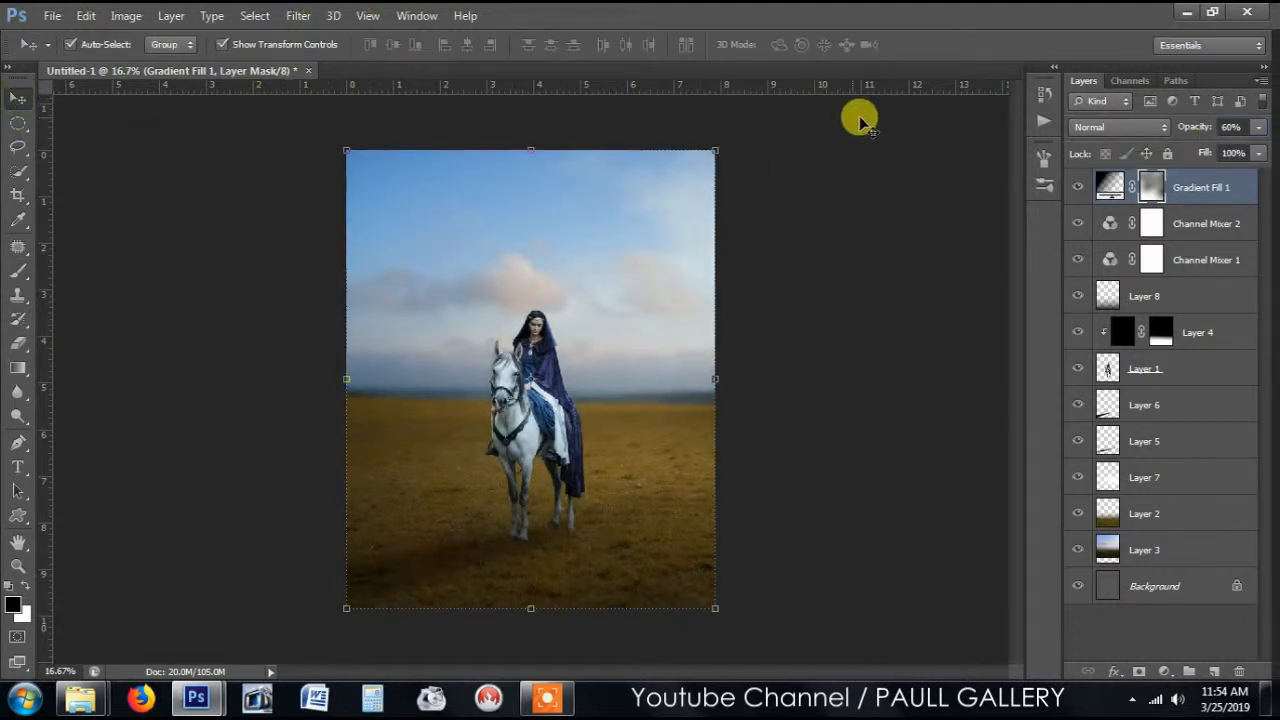
left_click(942, 145)
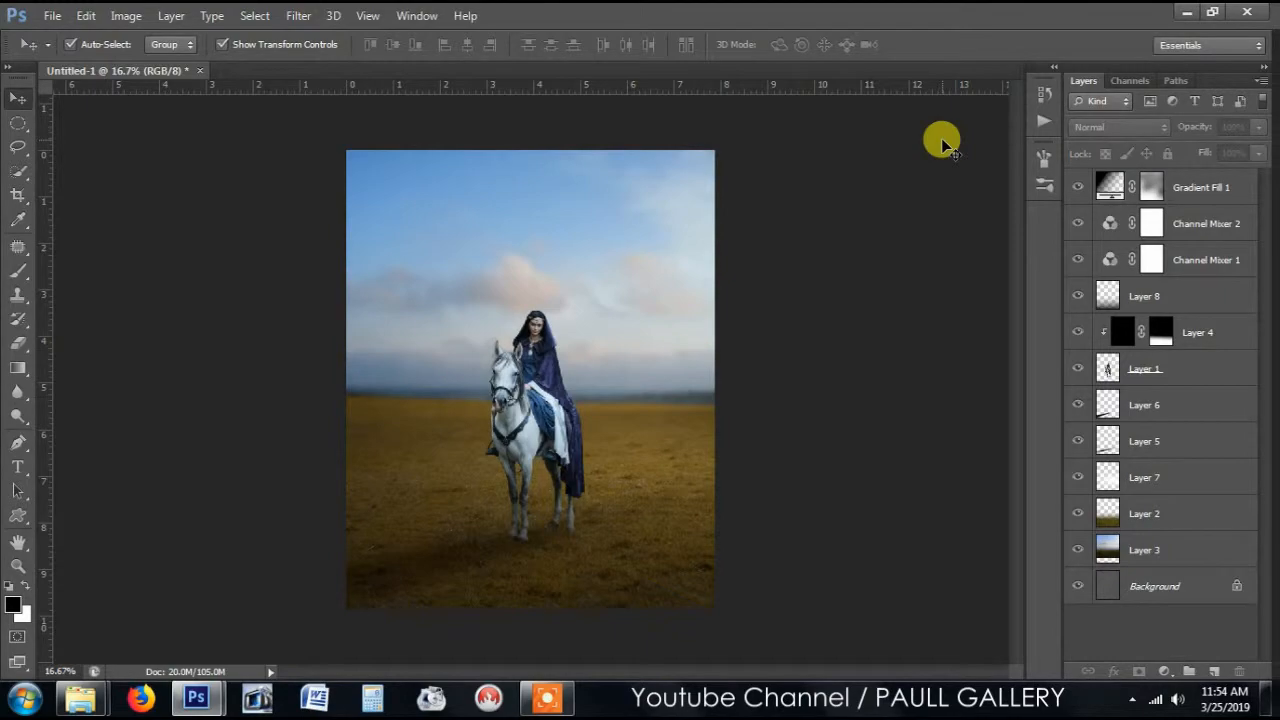